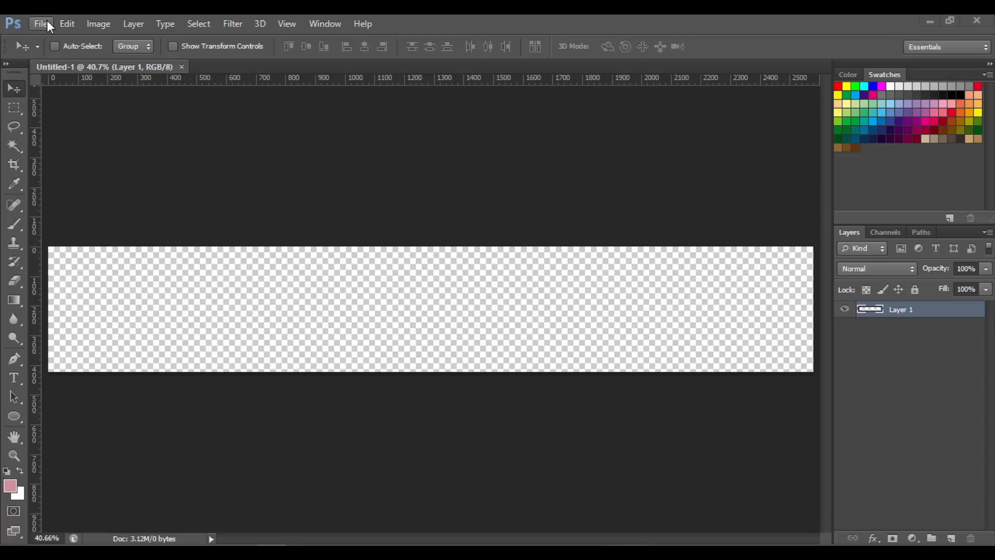
Place the "lp" render image from the Renders folder into the banner document
click(47, 22)
click(105, 264)
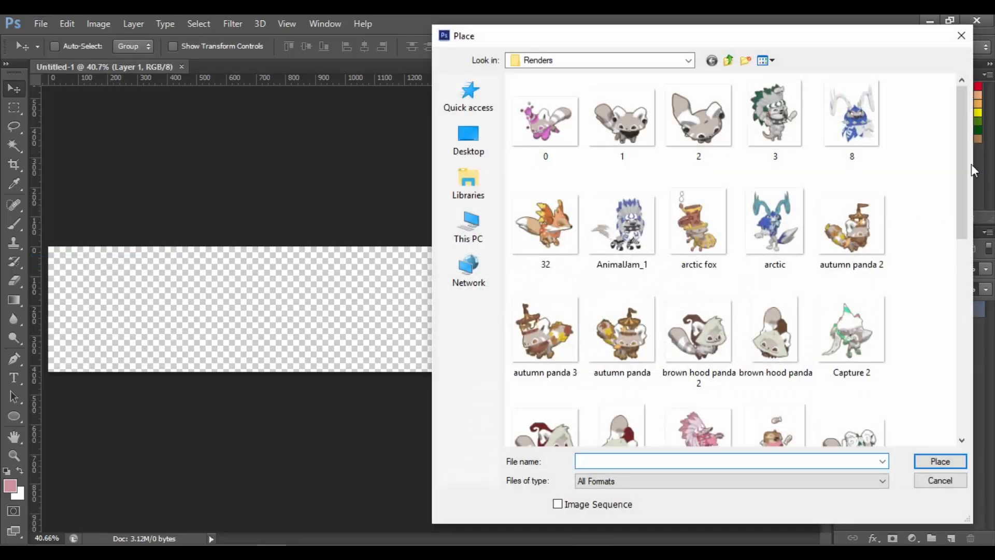
drag(960, 164, 955, 294)
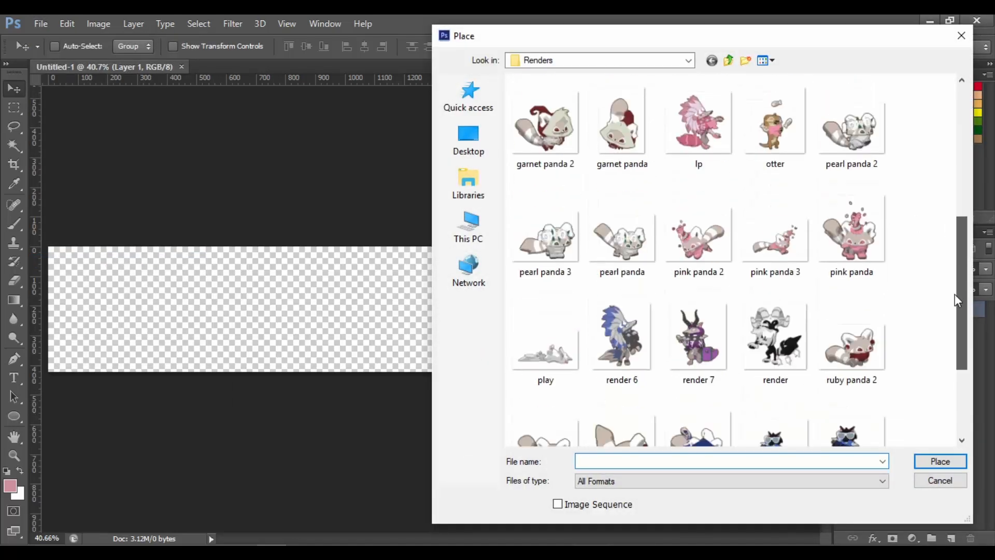
double_click(694, 140)
mouse_move(340, 555)
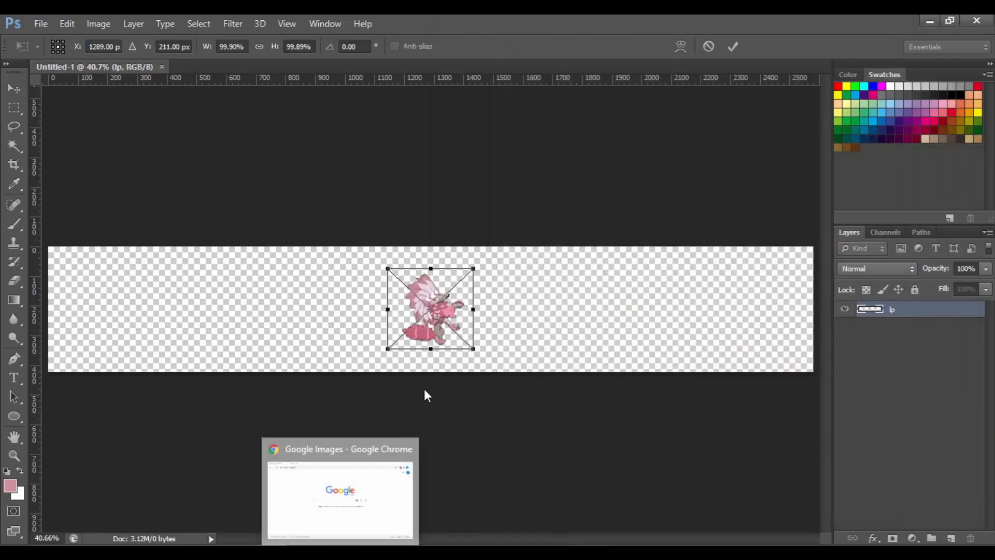
Scale the placed image to about 207% and rotate it about 6.5 degrees, then commit the transform
drag(474, 267, 577, 191)
drag(620, 222, 625, 237)
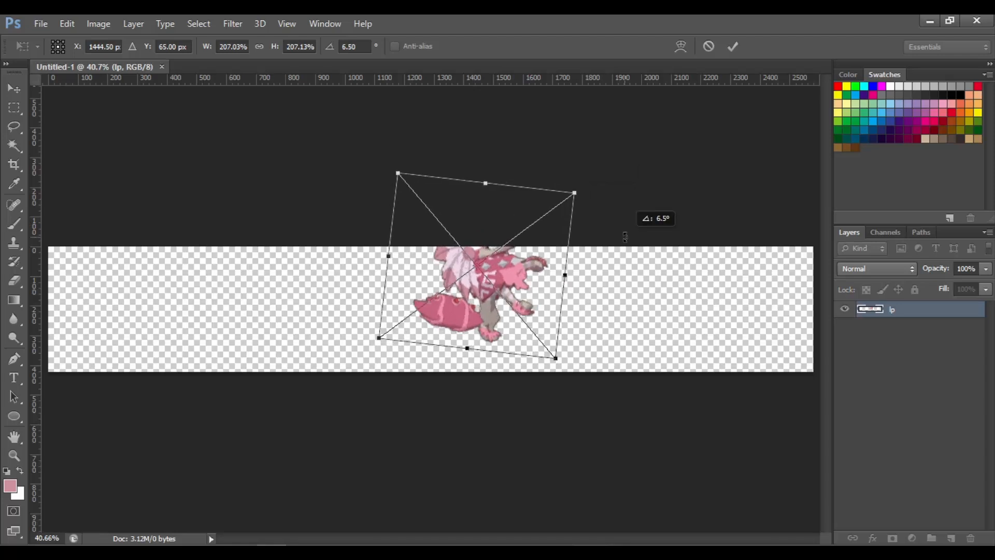
key(Return)
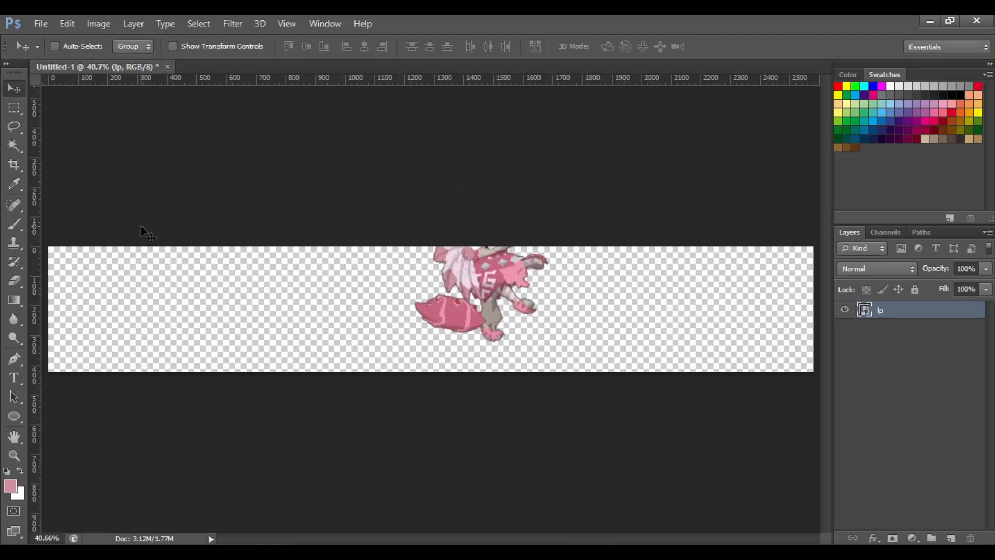
Move the character image toward the left part of the banner
drag(584, 326, 455, 366)
key(ctrl+plus)
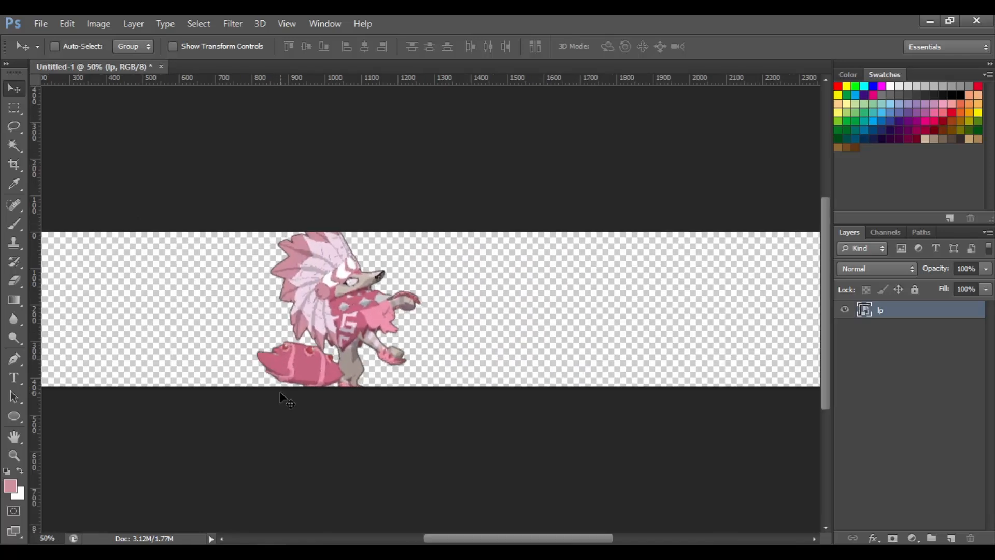
key(ctrl+plus)
drag(351, 336, 346, 337)
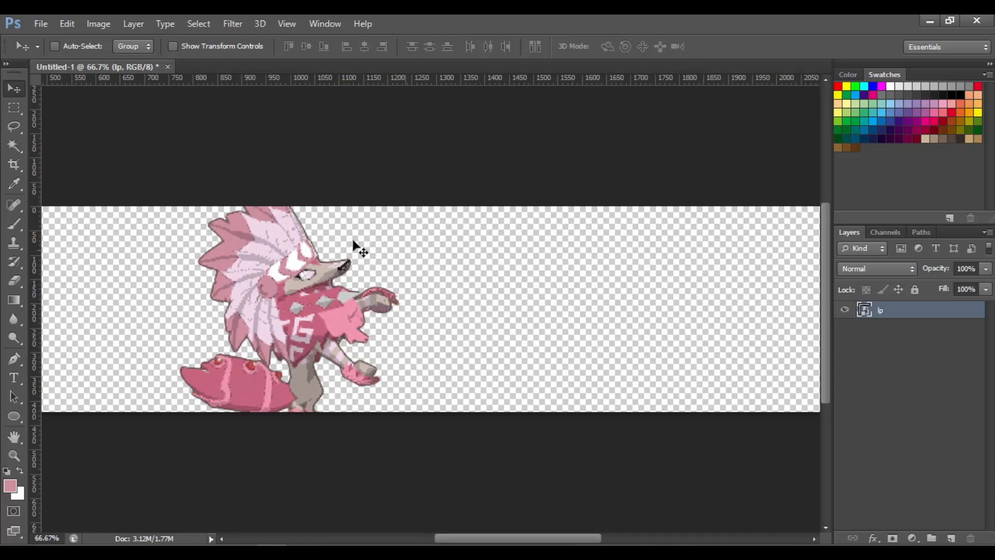
Rasterize the character image layer
right_click(959, 317)
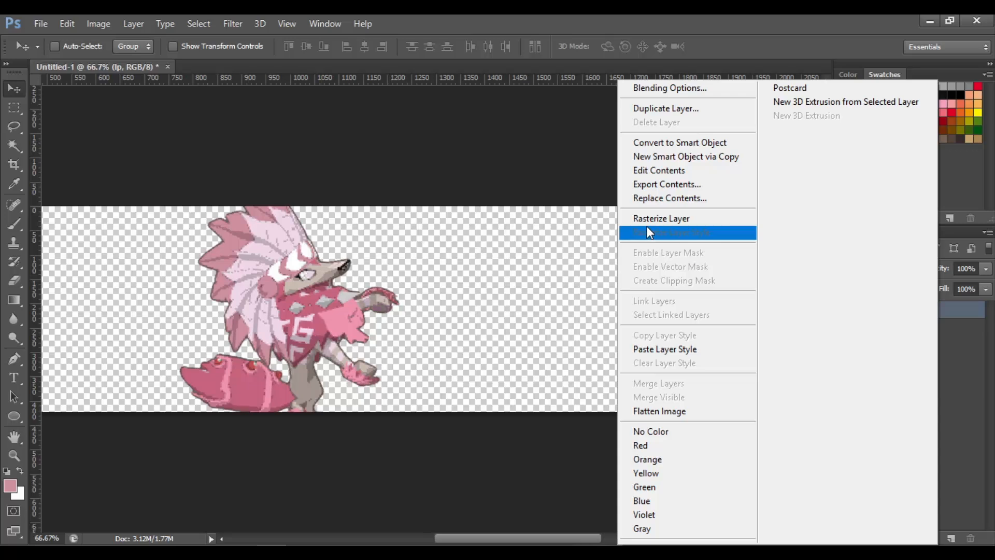
click(646, 224)
drag(320, 290, 312, 290)
Increase the character image's saturation to +40 with Hue/Saturation
key(ctrl+u)
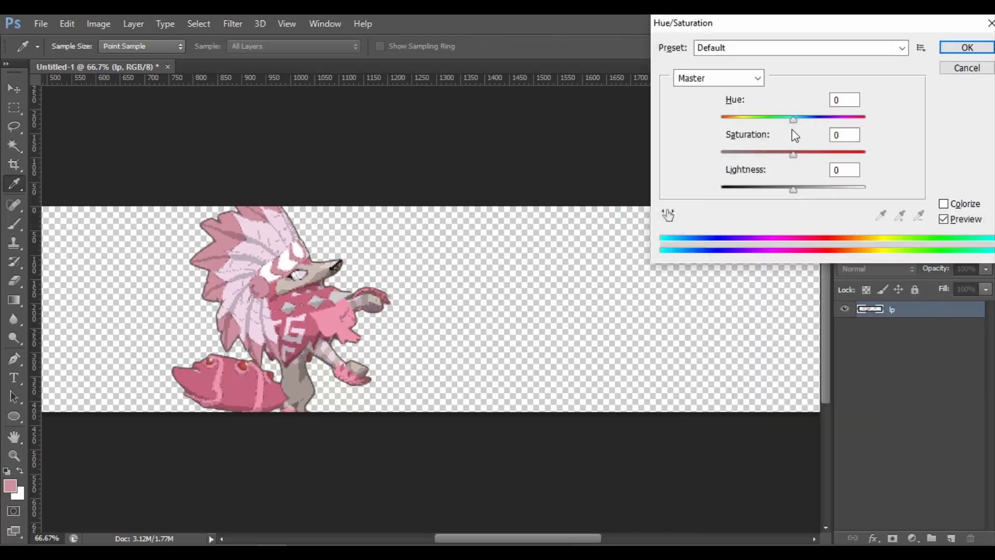
click(810, 154)
click(822, 154)
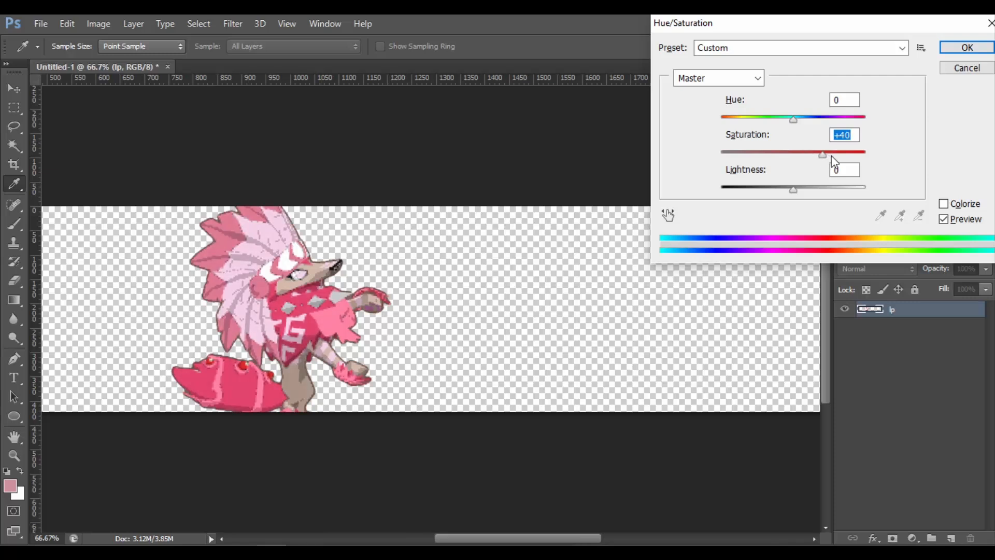
key(Return)
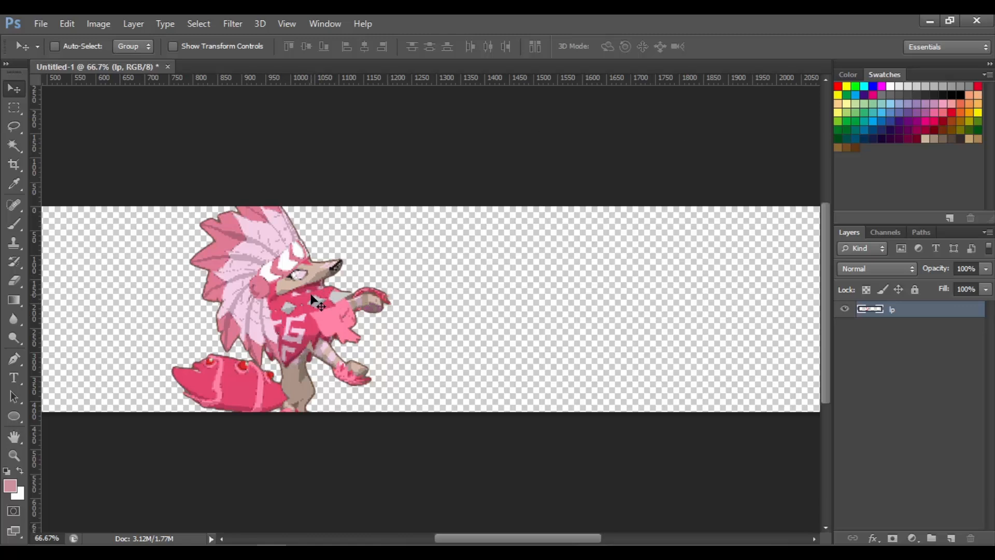
Try a hue shift of +71 on the character, then reset the hue to 0 and apply
key(i)
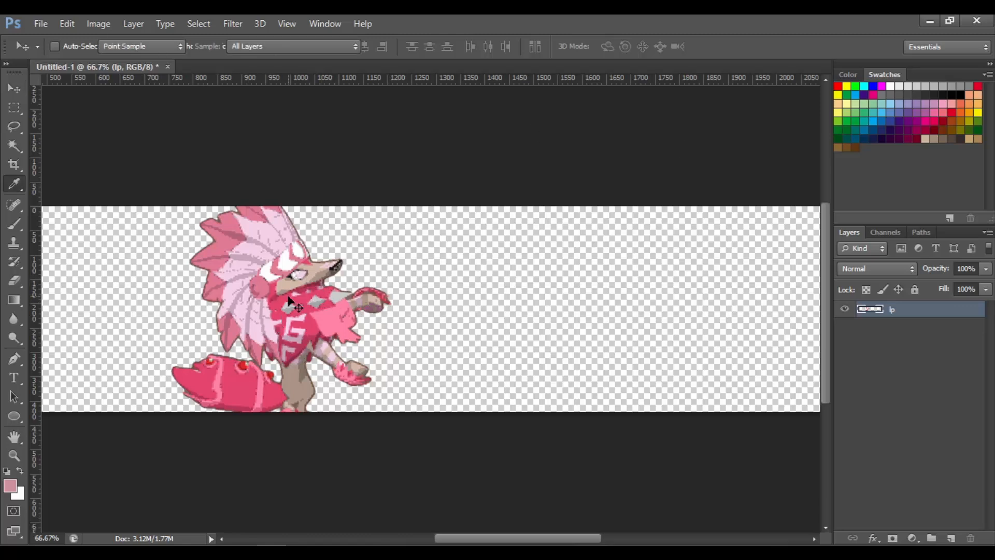
key(ctrl+u)
drag(778, 23, 696, 49)
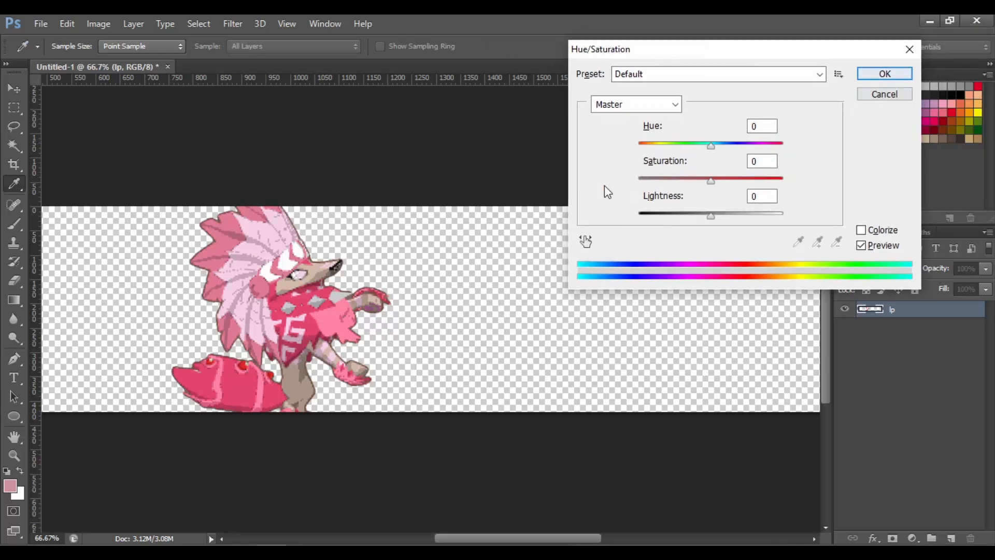
drag(710, 145, 750, 146)
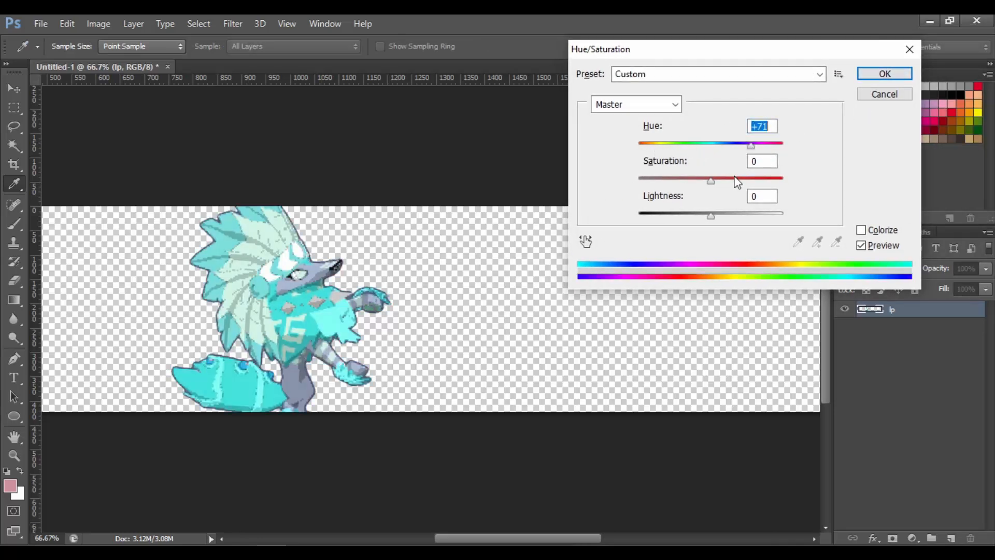
click(689, 144)
text(0)
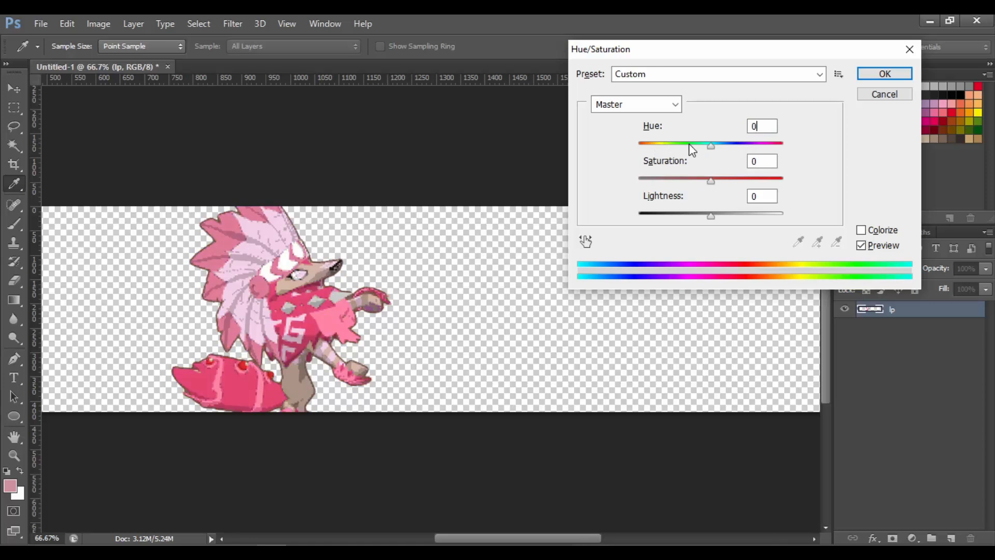
key(Return)
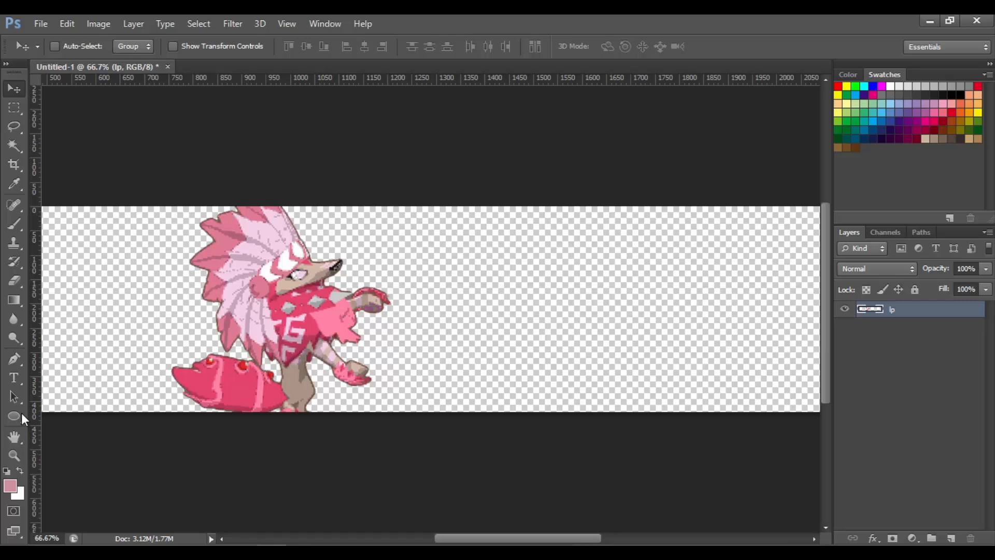
Add a text layer with a first name to the right of the character's head
click(13, 358)
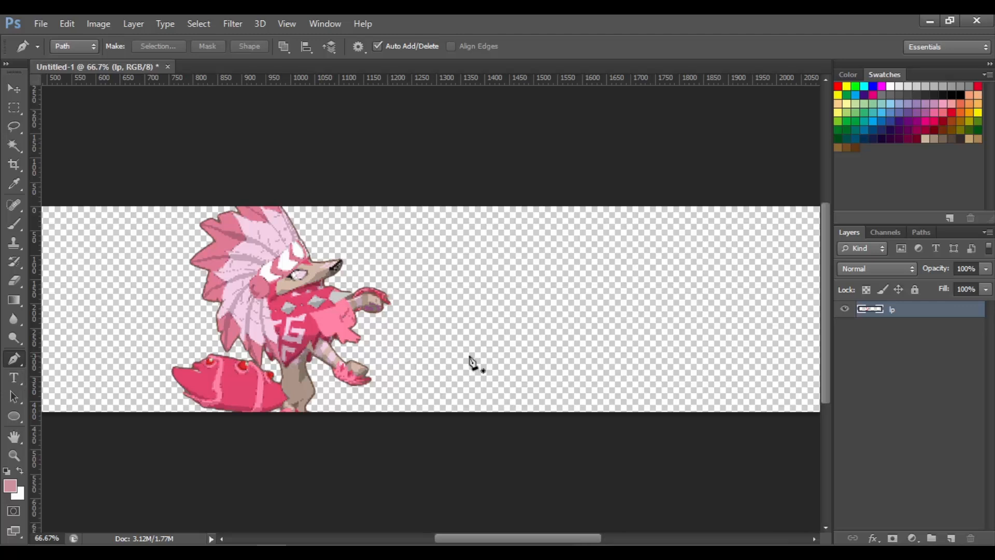
click(13, 381)
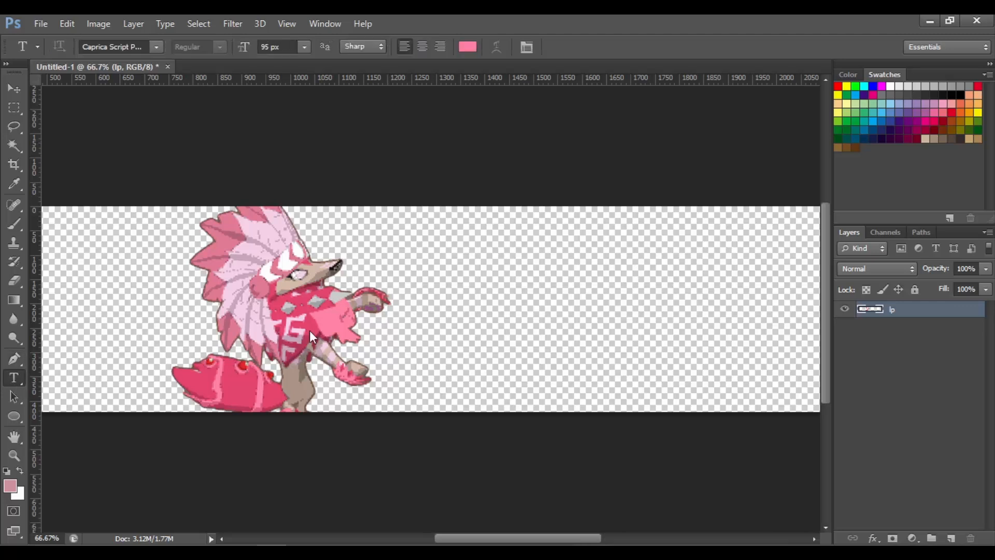
click(381, 274)
text(kah)
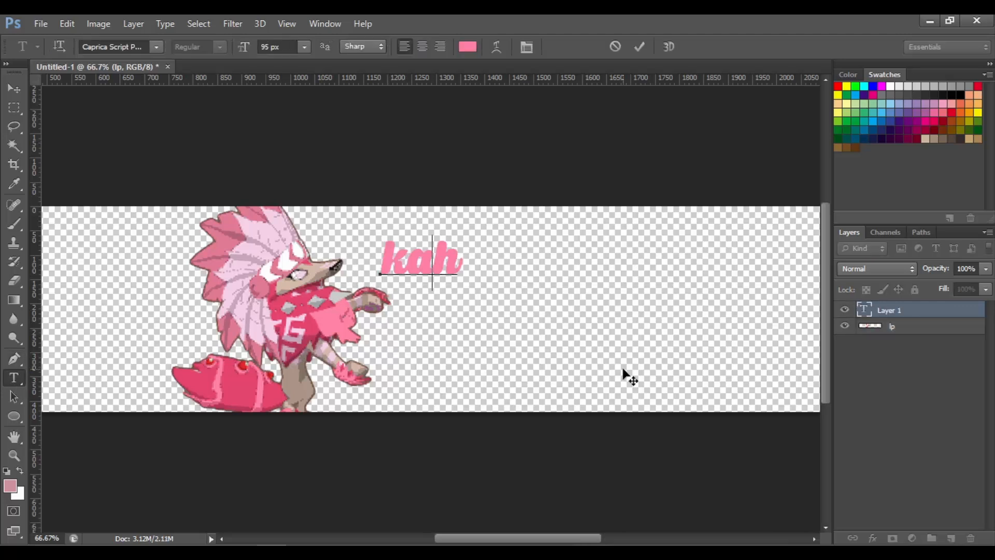
text(therine)
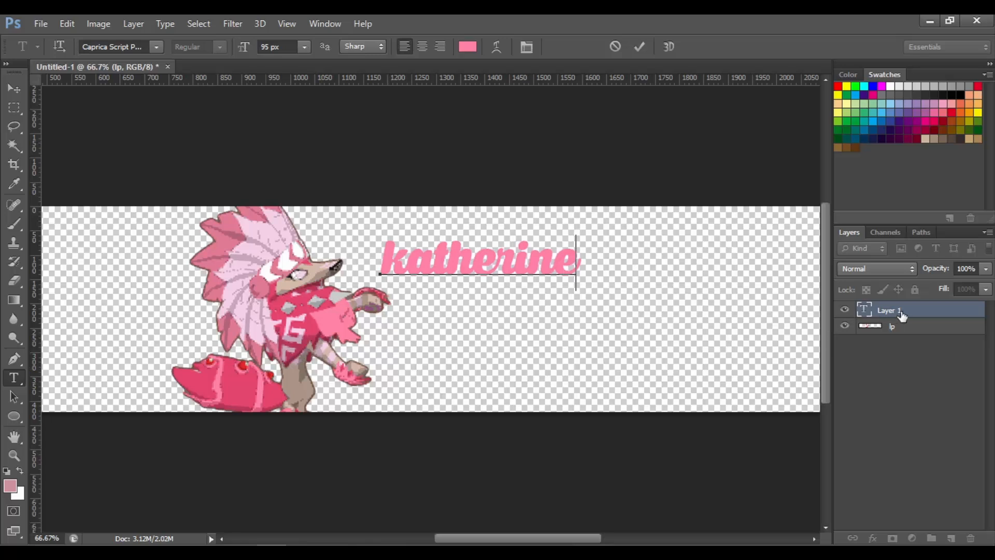
Open Warp Text for the text layer and choose the Arc style
click(903, 314)
right_click(905, 314)
click(627, 398)
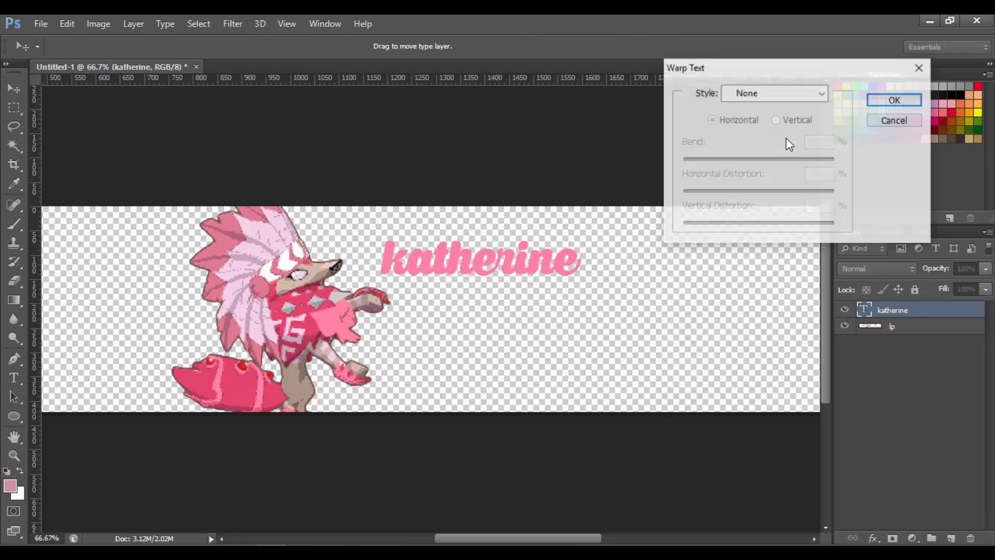
click(777, 93)
click(775, 135)
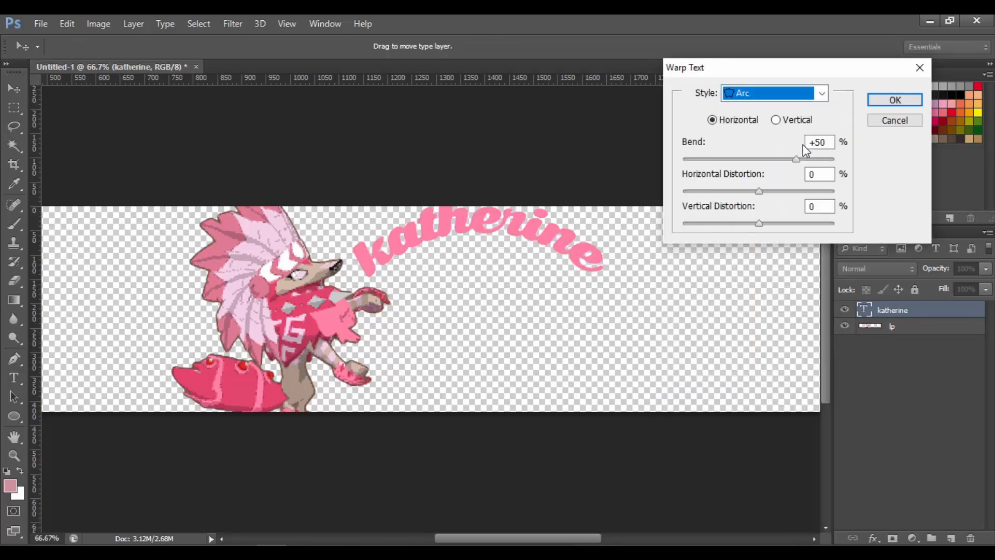
Try a bend of 0 and different horizontal distortions, resetting the distortion to 0
click(833, 141)
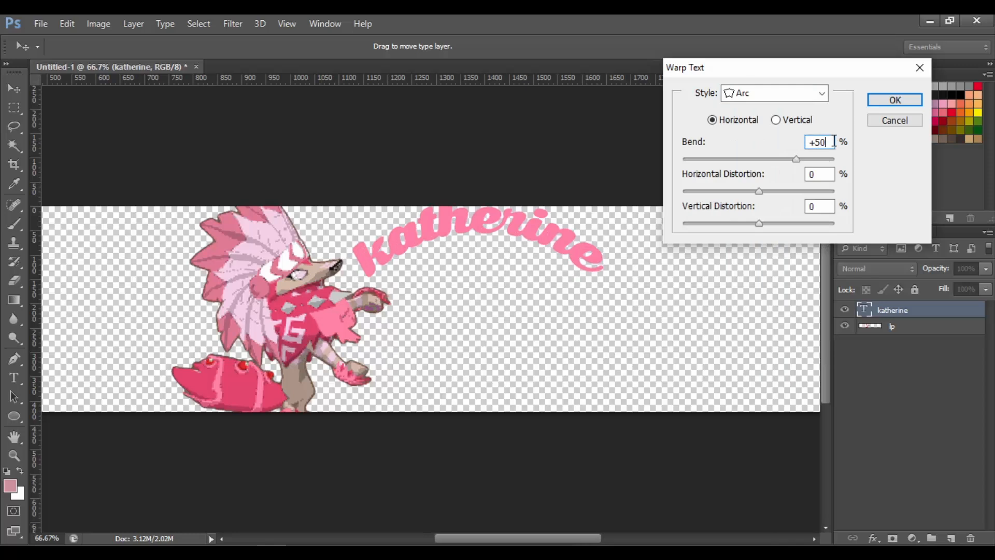
key(BackSpace)
key(BackSpace)
key(BackSpace)
text(0)
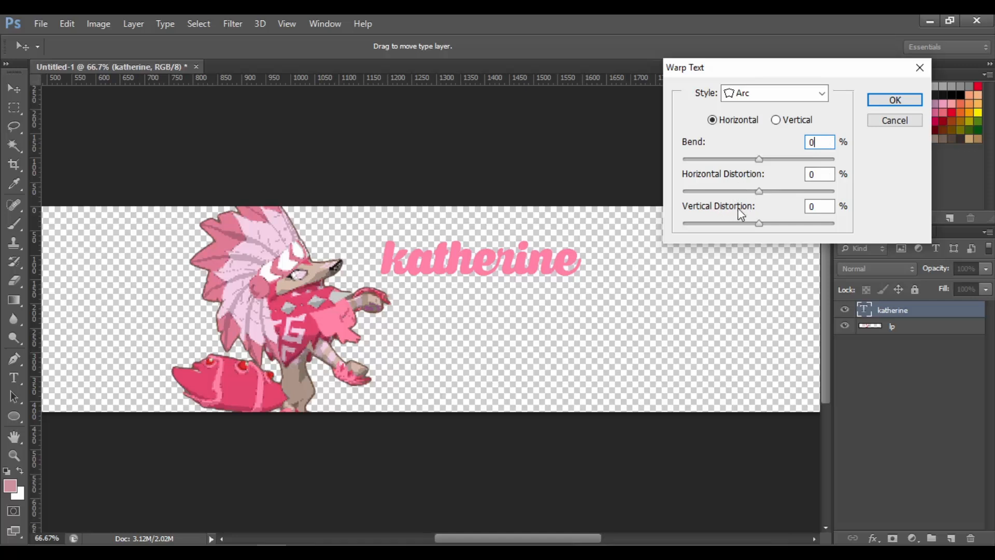
click(779, 193)
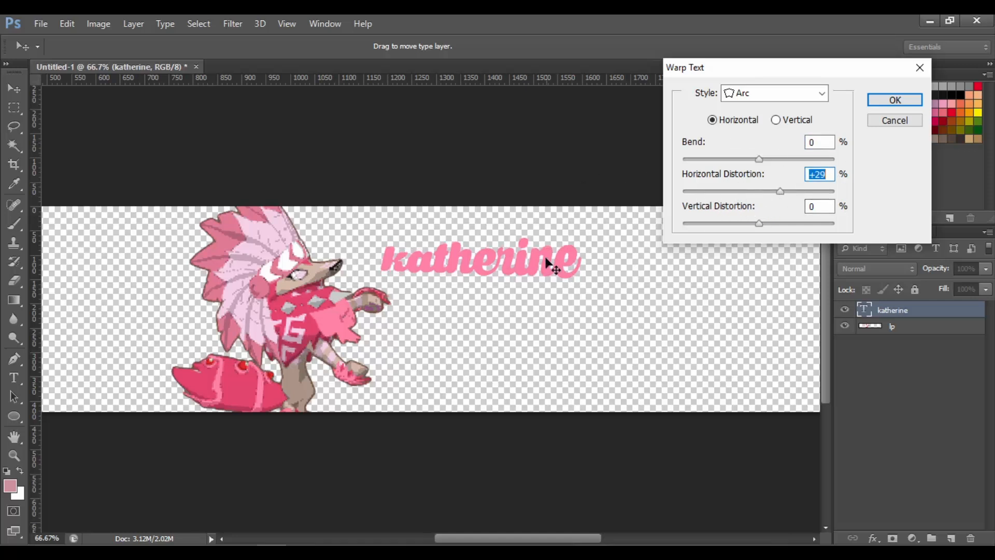
drag(774, 190, 733, 192)
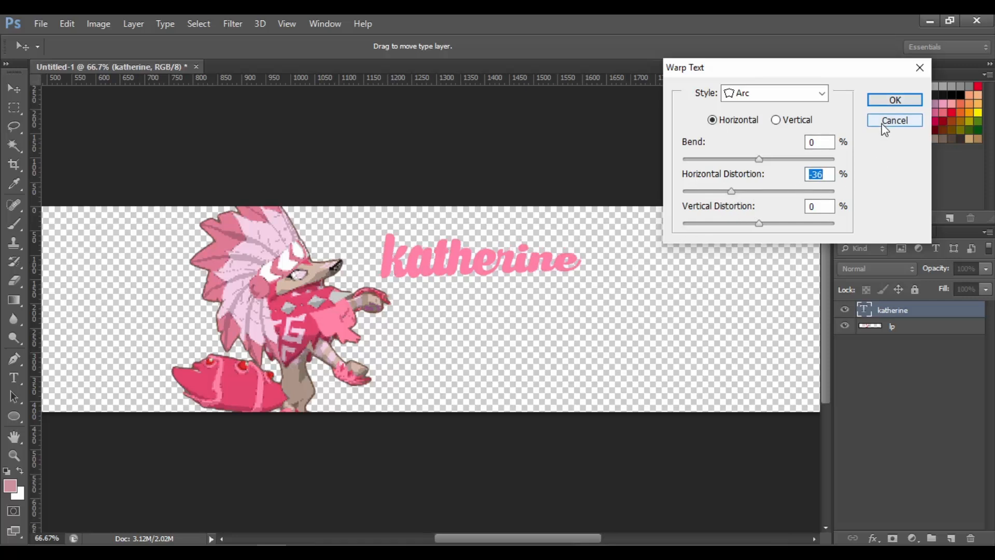
text(0)
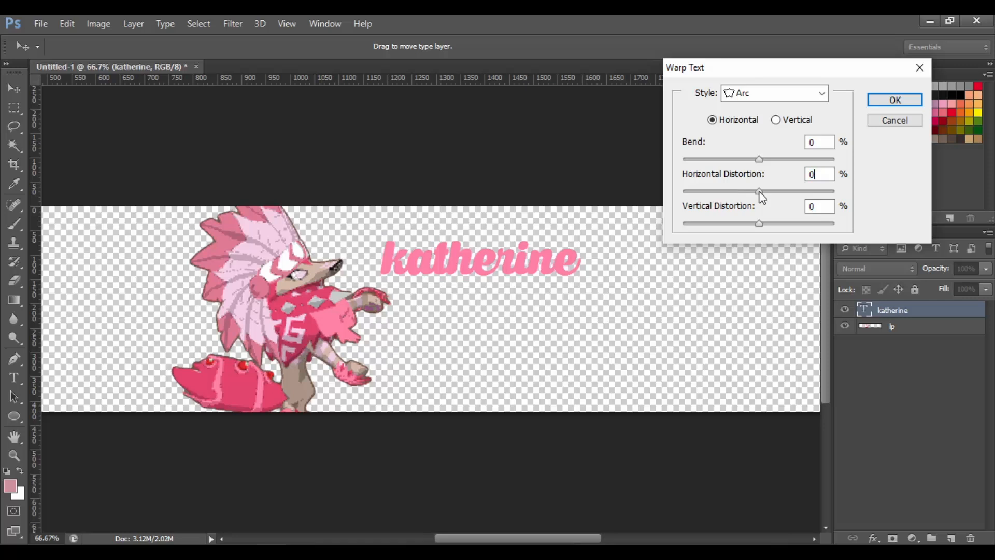
Set the arc bend to +29% and apply the warp
click(782, 165)
click(780, 159)
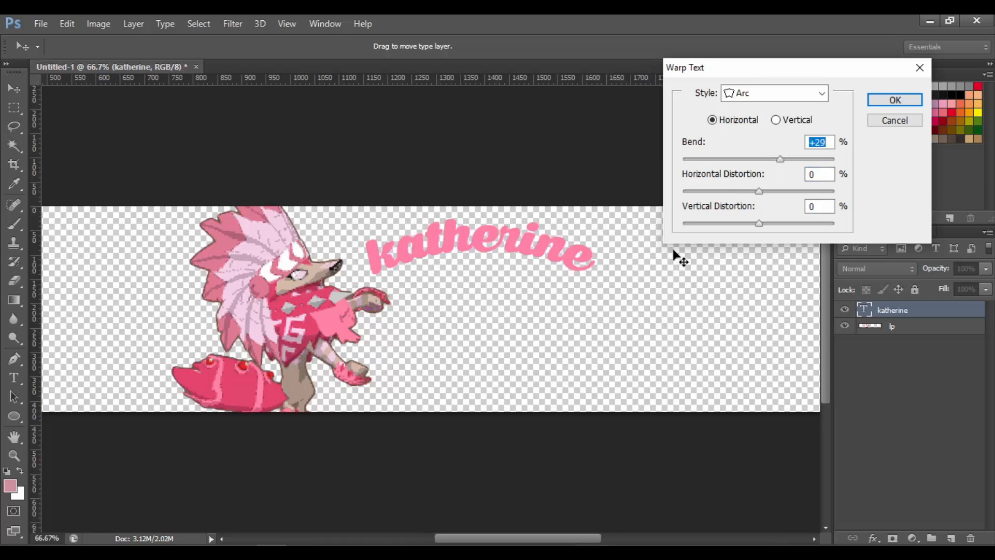
click(889, 99)
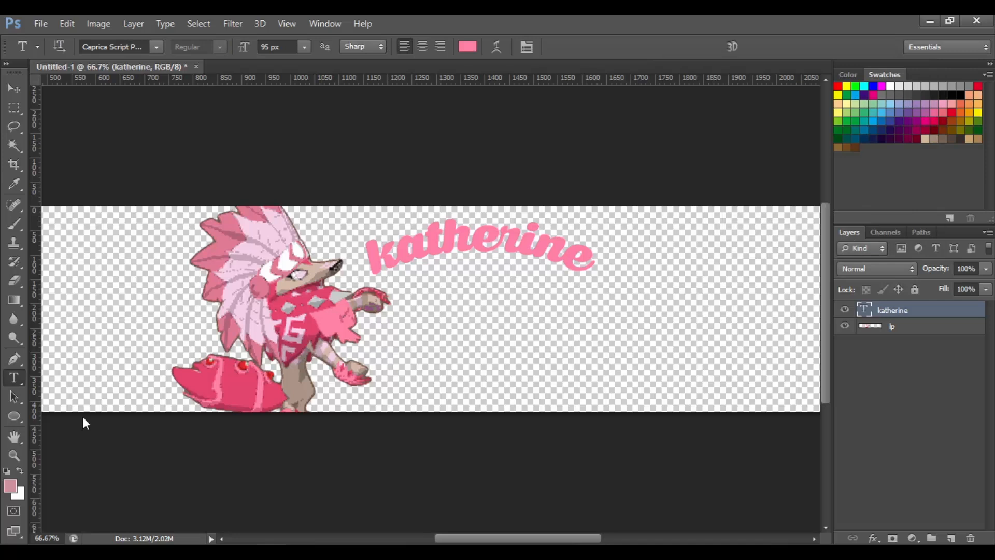
Draw a curved path with the Pen tool below the arched text
click(14, 359)
click(371, 338)
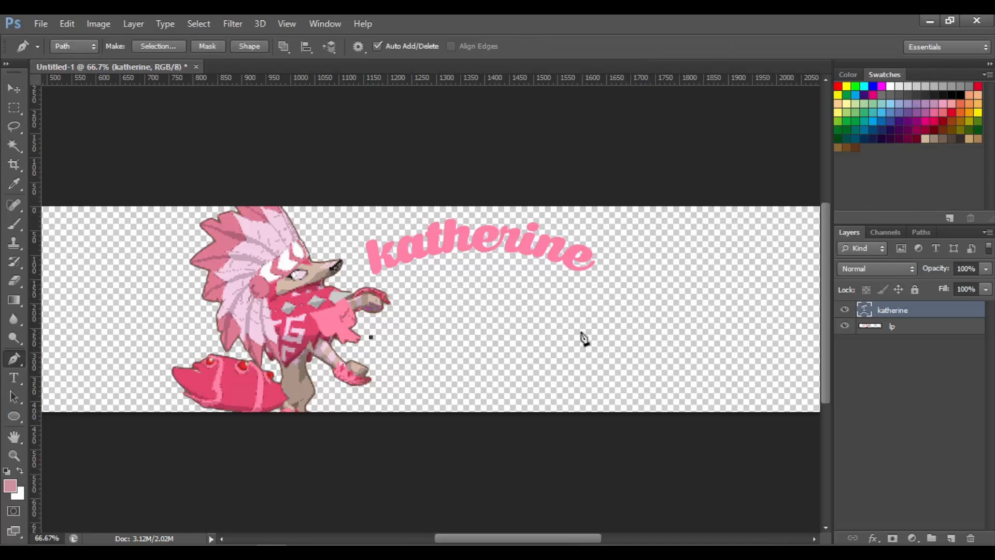
drag(631, 336, 754, 381)
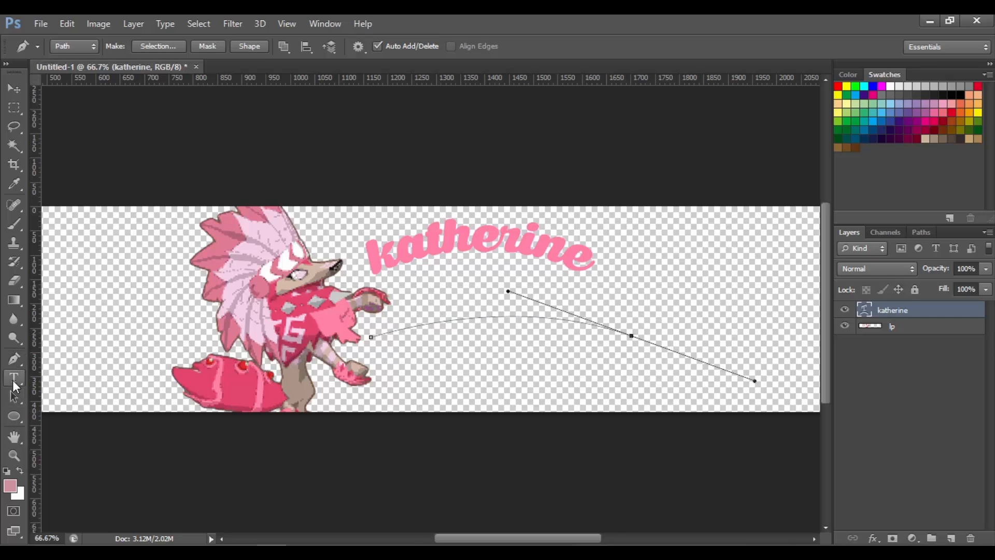
Paste the name text onto the curved path with the Type tool
click(14, 378)
click(455, 340)
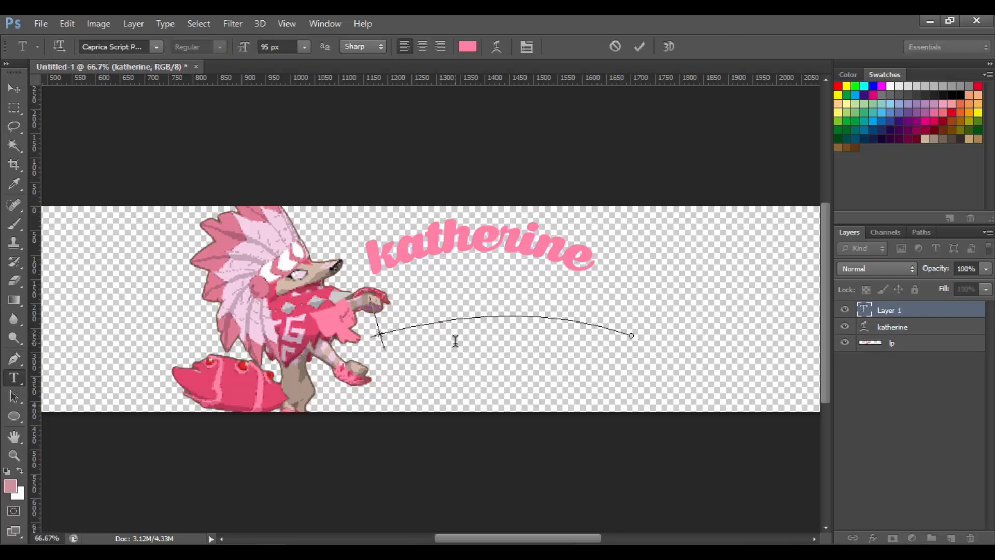
text(katherine)
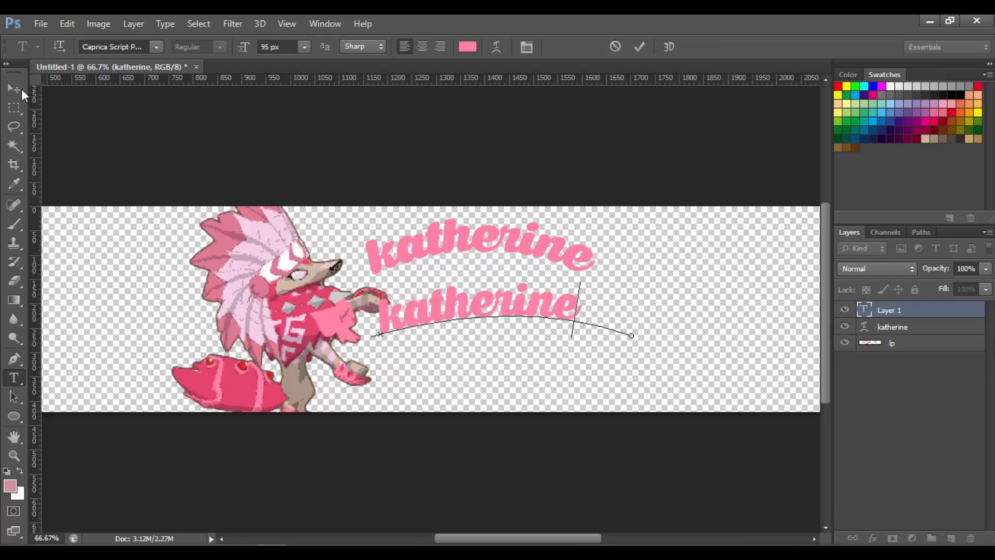
Shift the path text slightly along the curve and commit it
click(14, 88)
drag(386, 337, 390, 343)
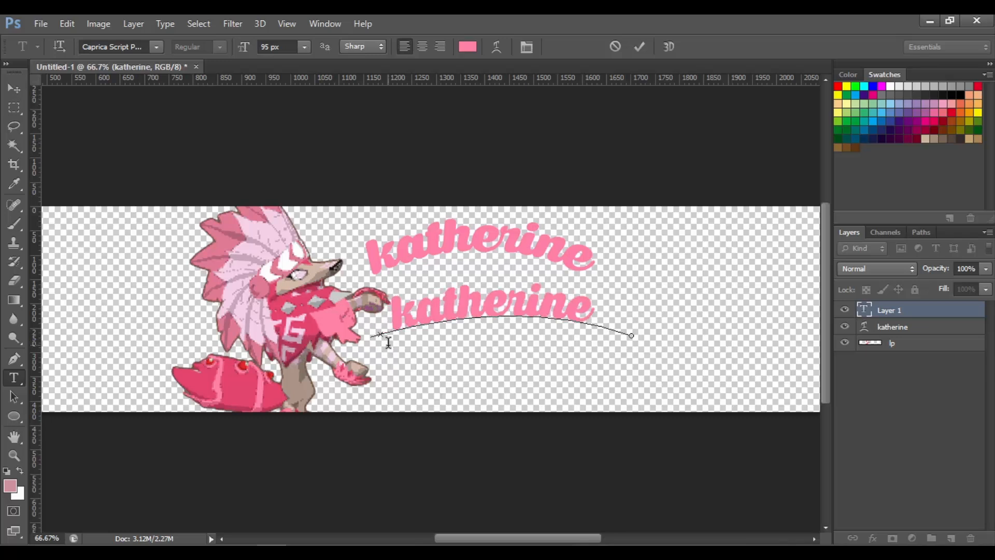
click(14, 88)
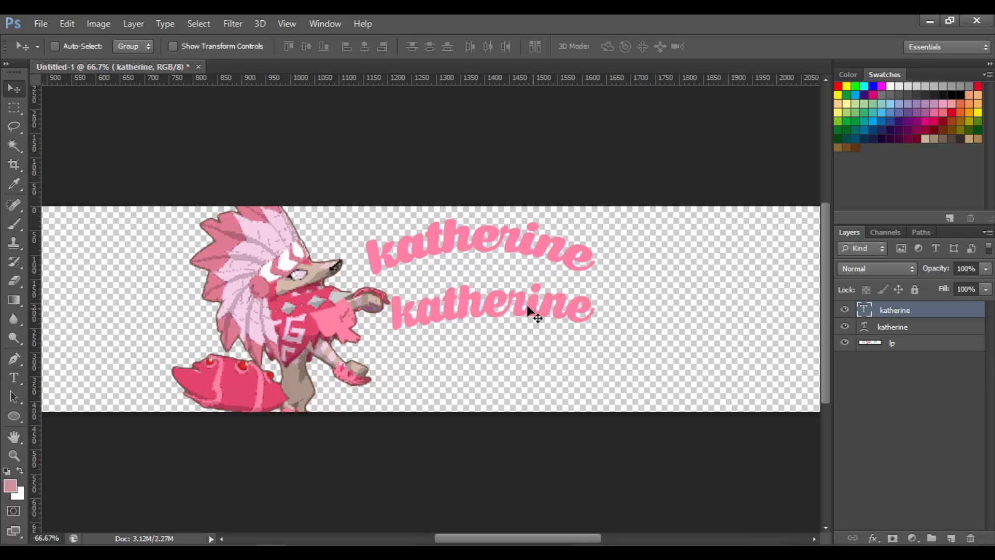
Delete both existing name text layers
drag(533, 307, 554, 333)
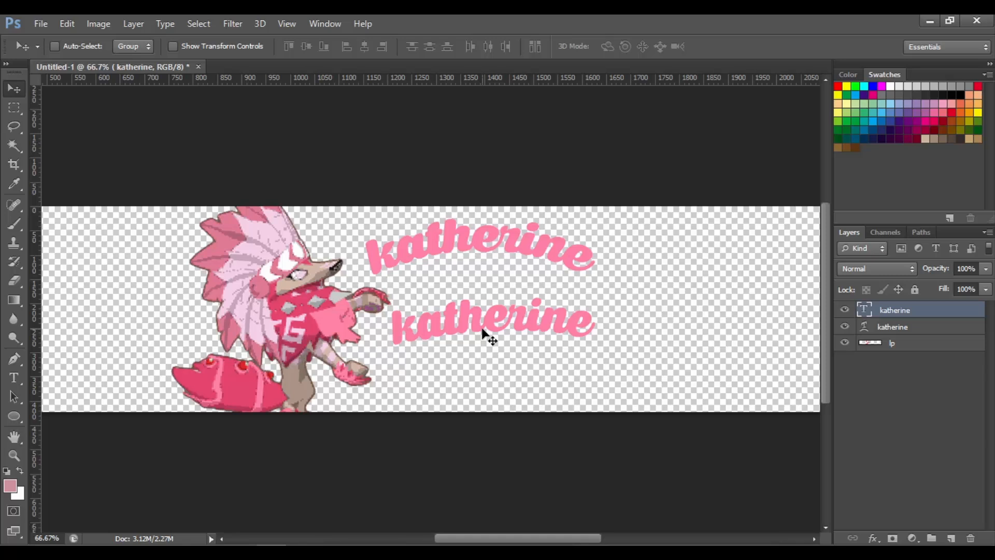
key(Delete)
key(Delete)
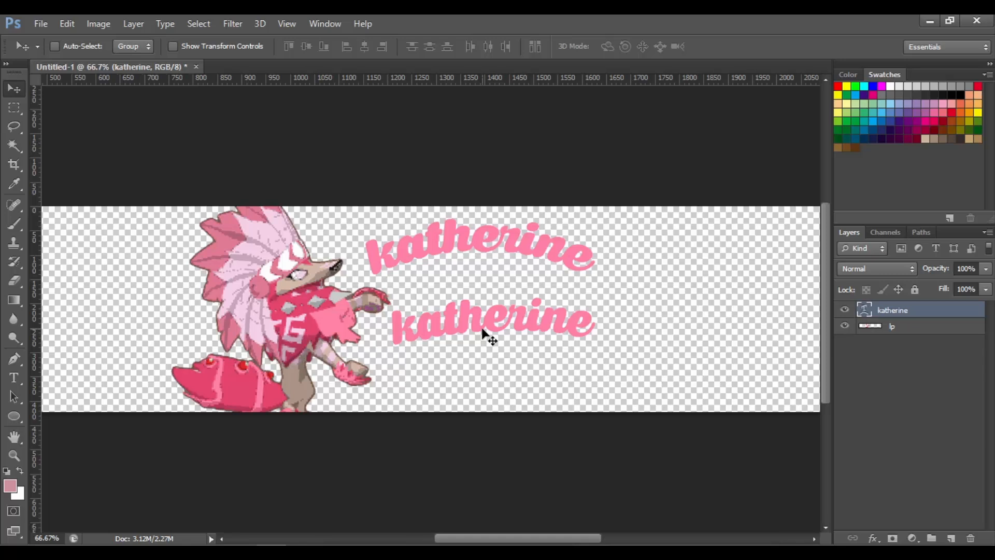
Draw a long curved path with the Pen tool from the character's snout across the banner
click(19, 358)
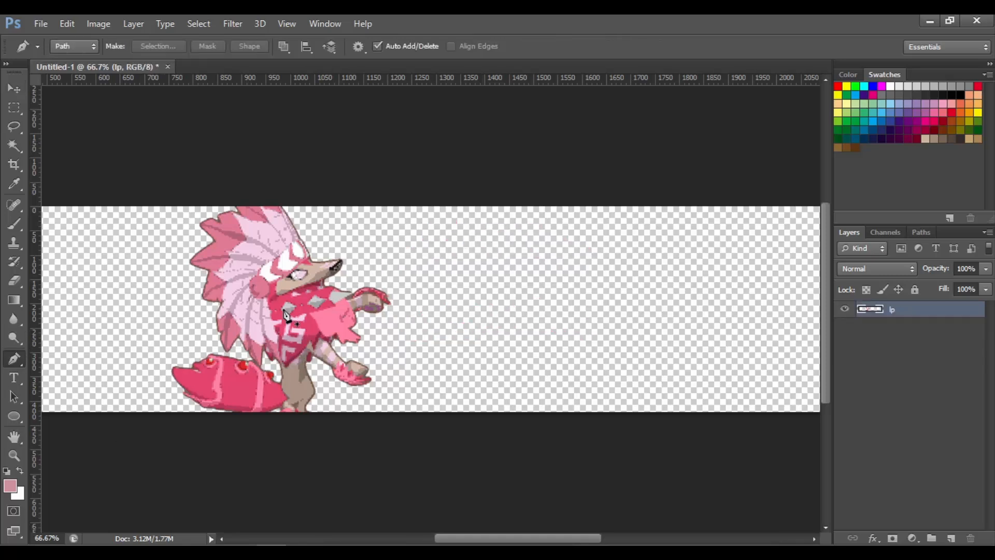
click(345, 278)
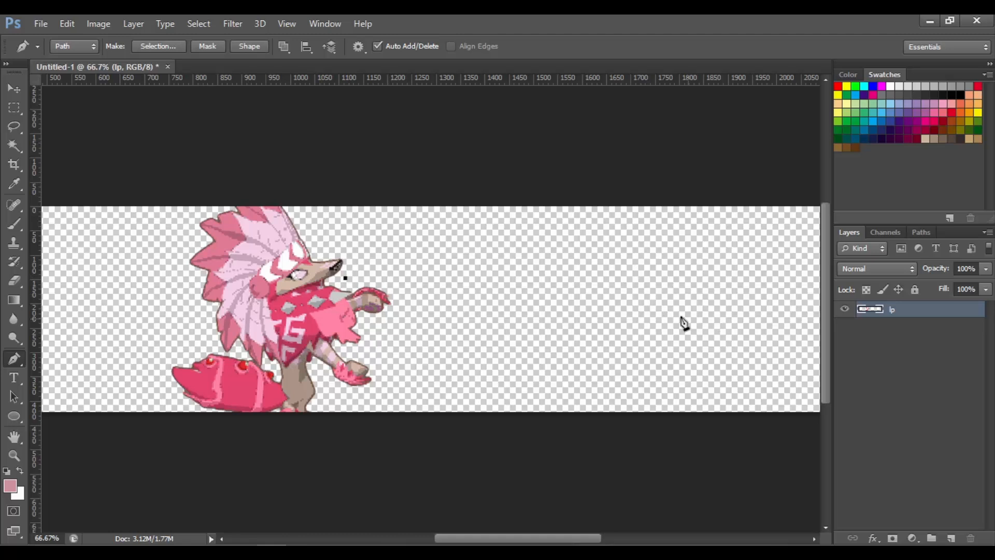
drag(776, 354, 803, 358)
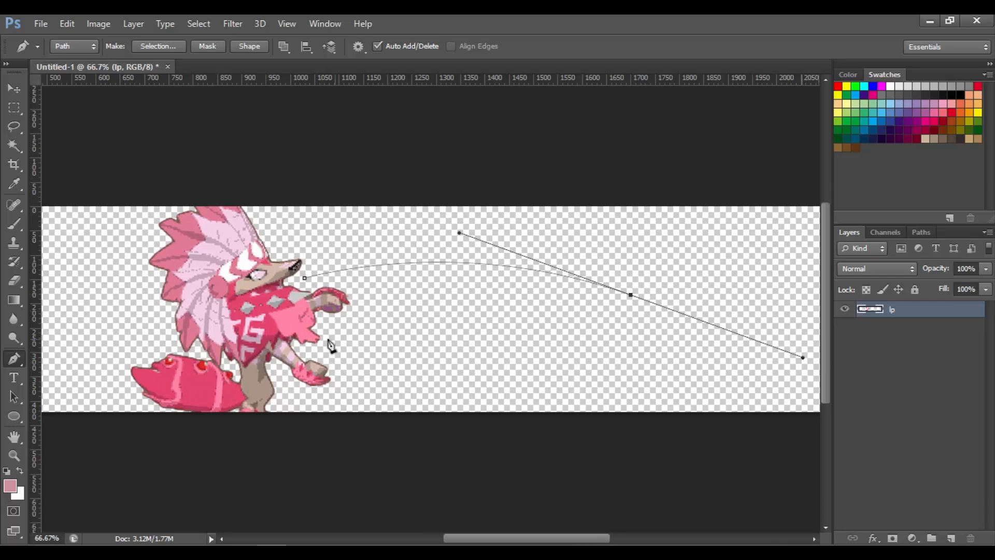
Type "Katherine" along the new path with the Type tool and select all its characters
click(14, 378)
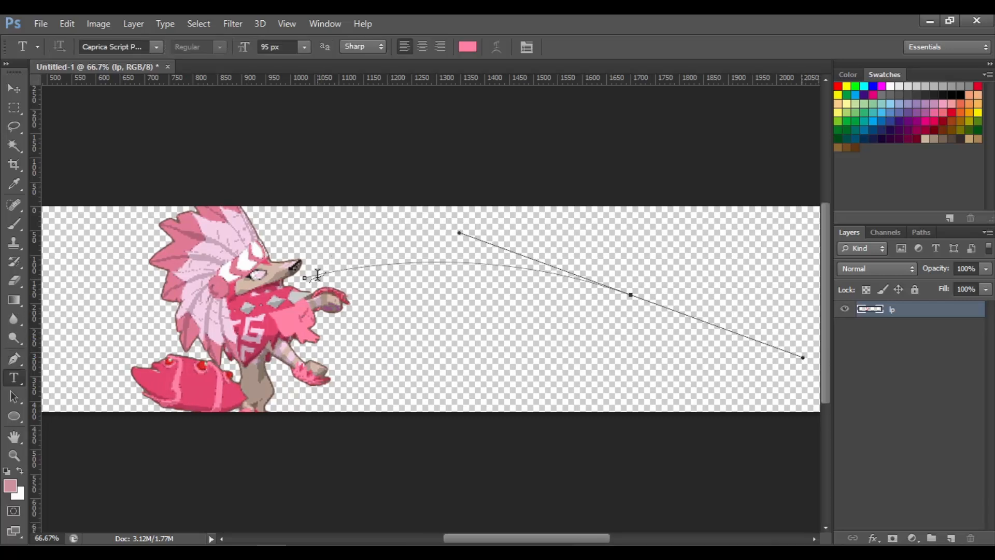
click(317, 274)
text(Katherine)
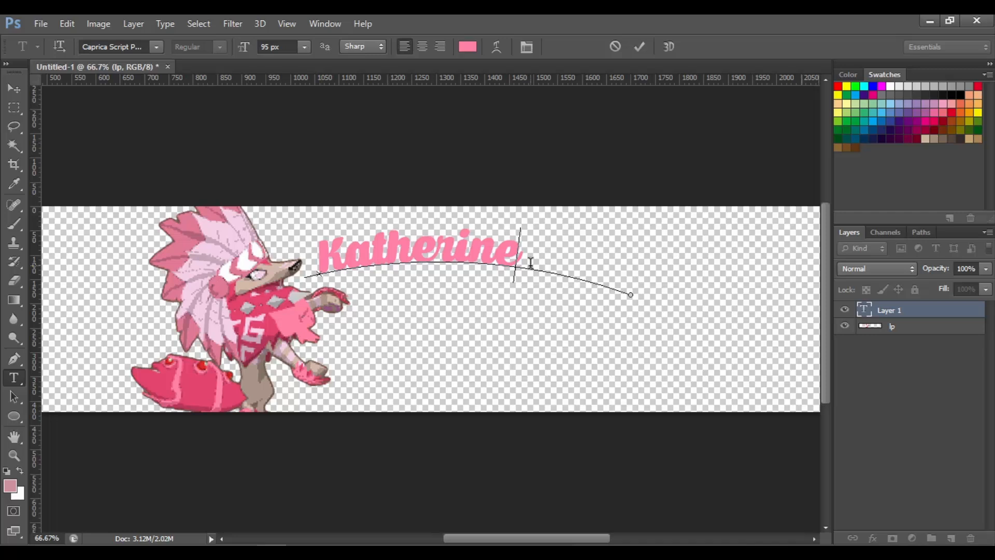
key(ctrl+a)
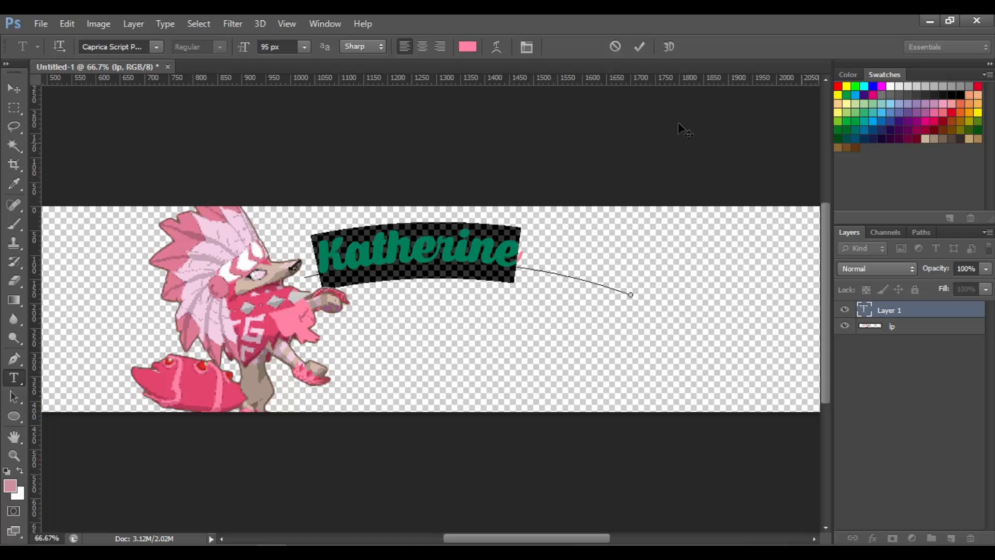
Set the selected text's tracking to 0 and font size to 137 px, then close the character panel
click(528, 49)
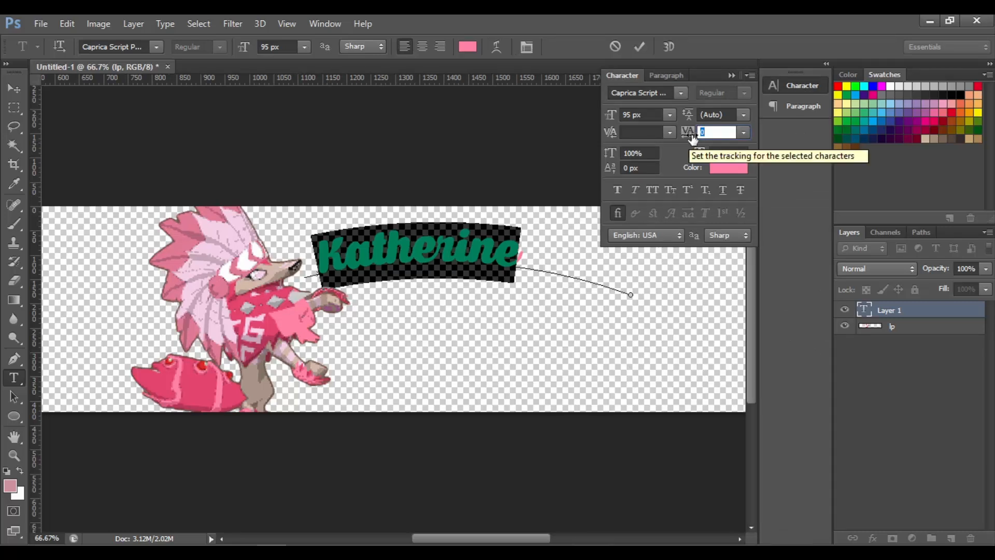
drag(689, 135, 683, 140)
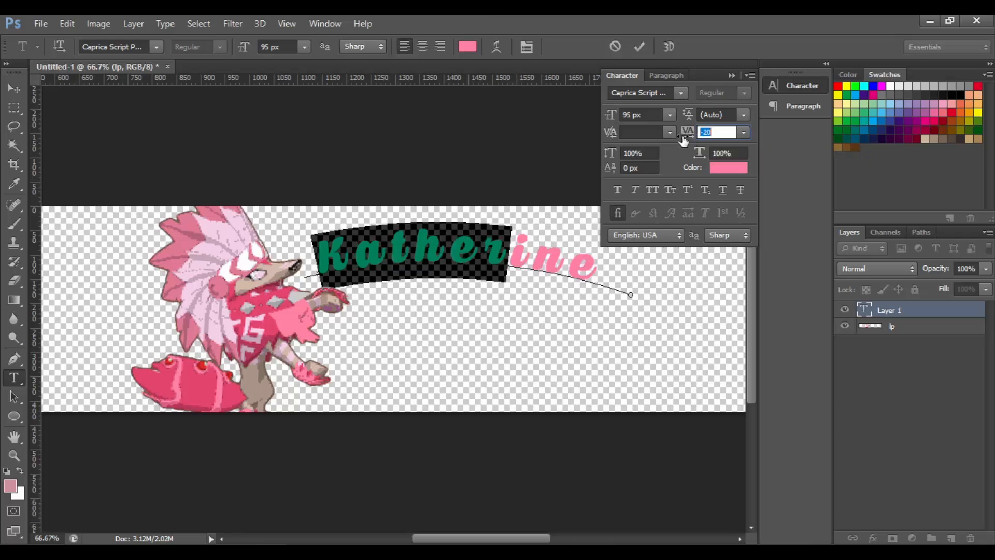
text(0)
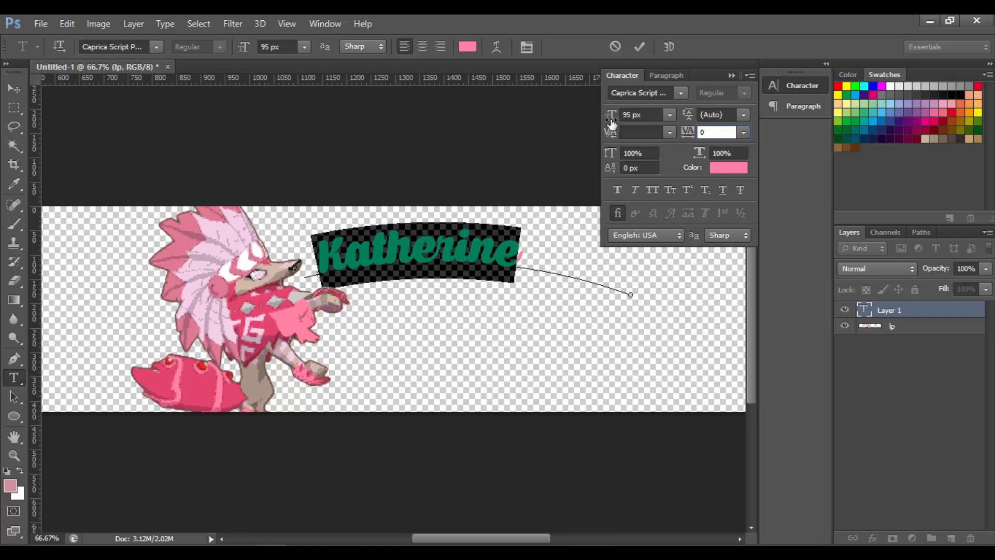
drag(612, 123, 613, 118)
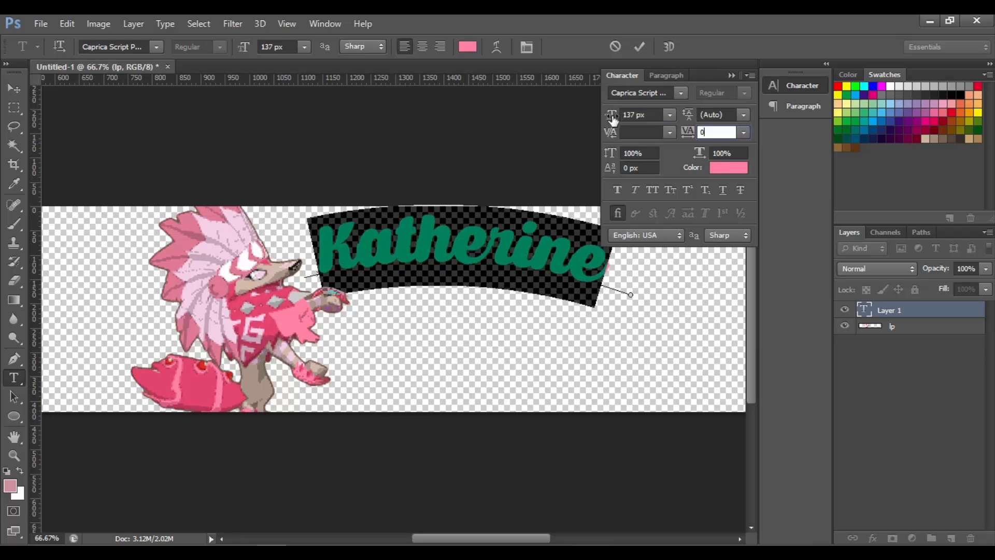
click(749, 75)
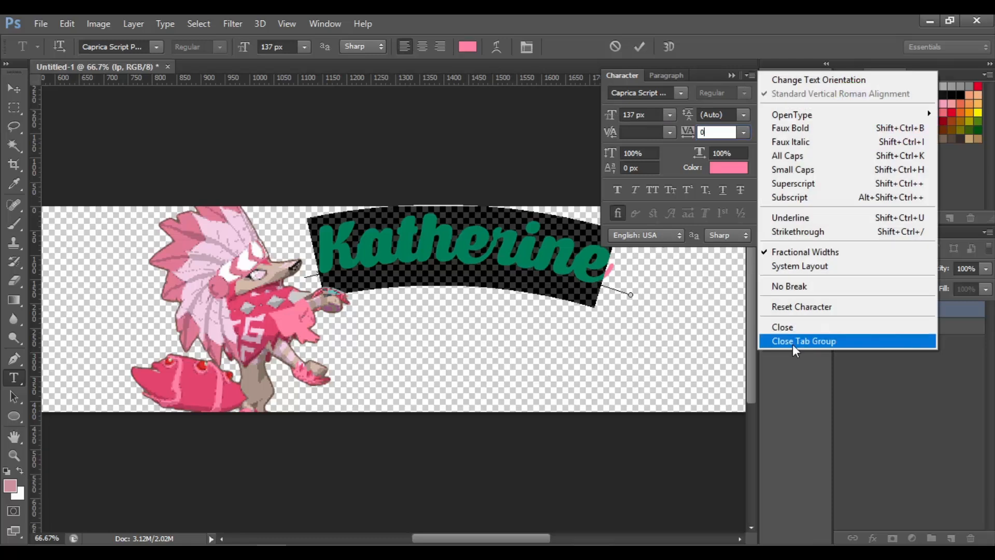
click(793, 342)
Move the name text and scale it slightly larger with Free Transform
click(14, 88)
drag(539, 271, 528, 281)
scroll(410, 306, down, 3)
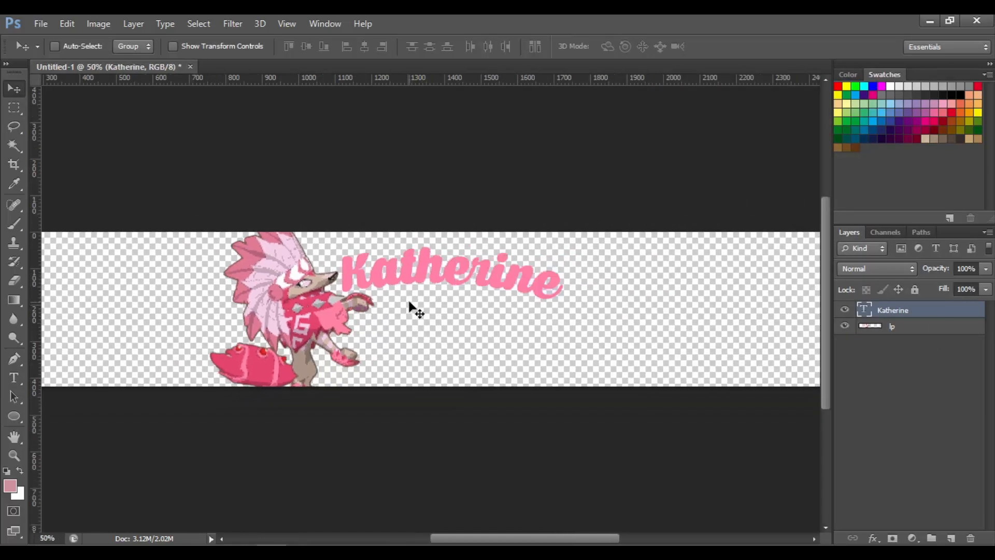
scroll(410, 305, up, 2)
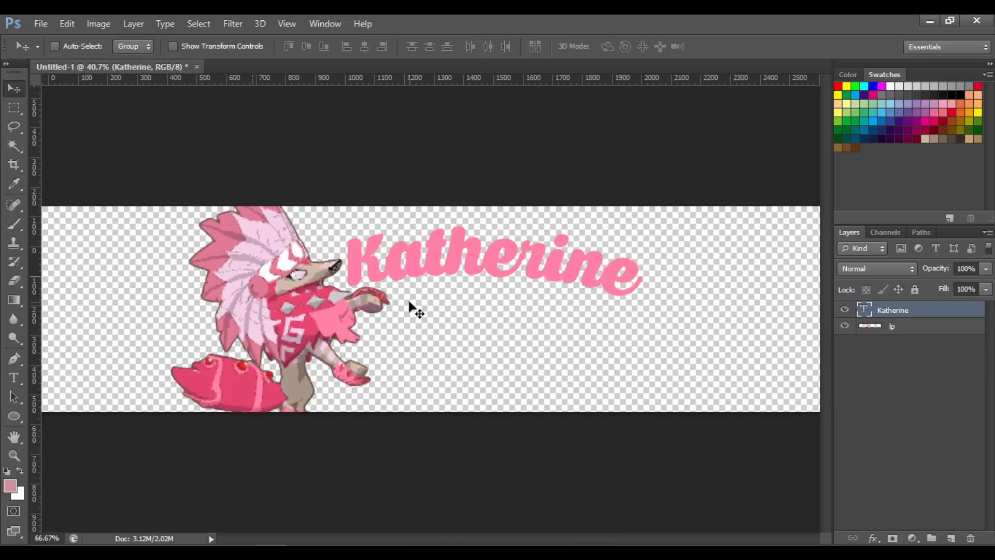
key(ctrl+t)
drag(324, 212, 298, 201)
key(Return)
Nudge the name text and move its layer below the character layer
drag(449, 244, 456, 246)
drag(965, 318, 965, 355)
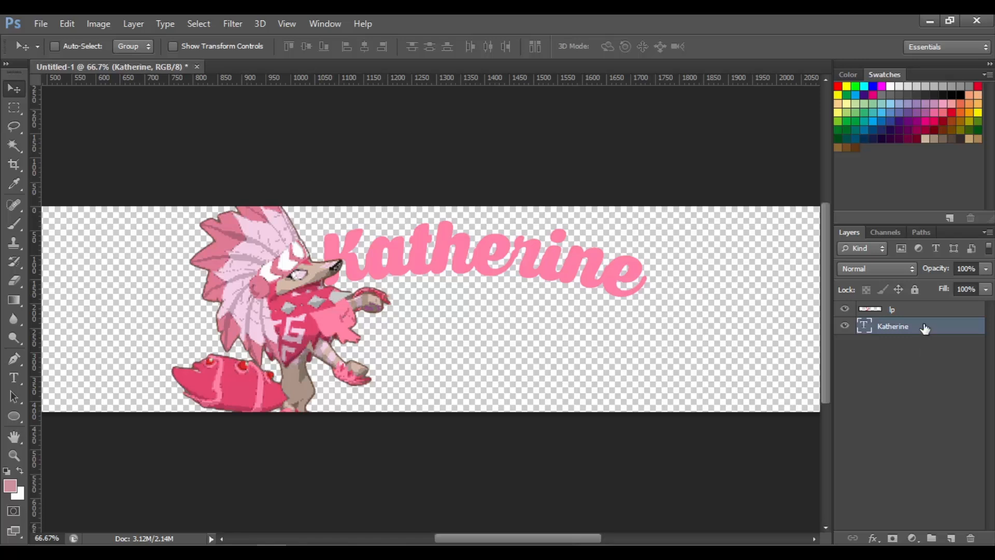
Transform the name text slightly and reposition it beside the character
key(ctrl+t)
drag(761, 243, 765, 250)
key(Return)
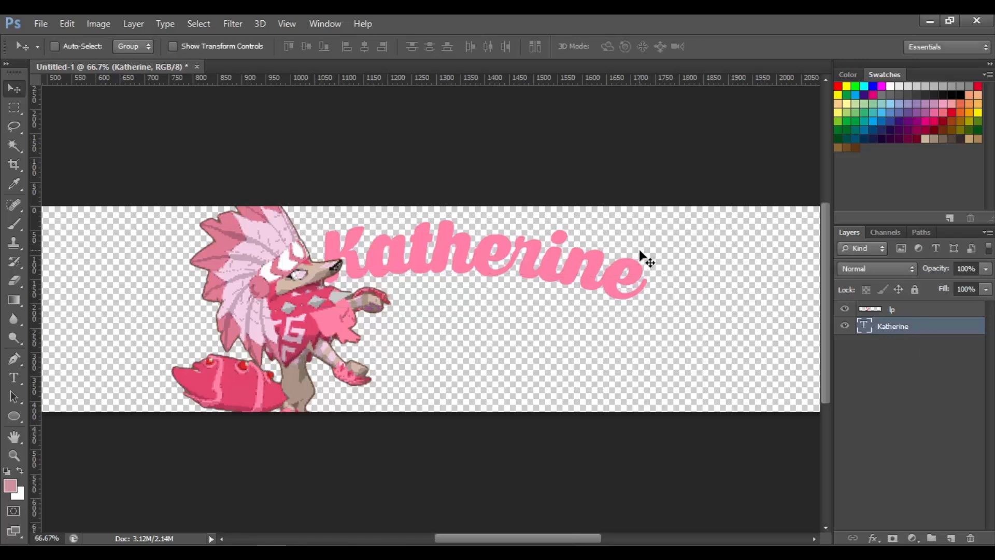
drag(644, 259, 649, 255)
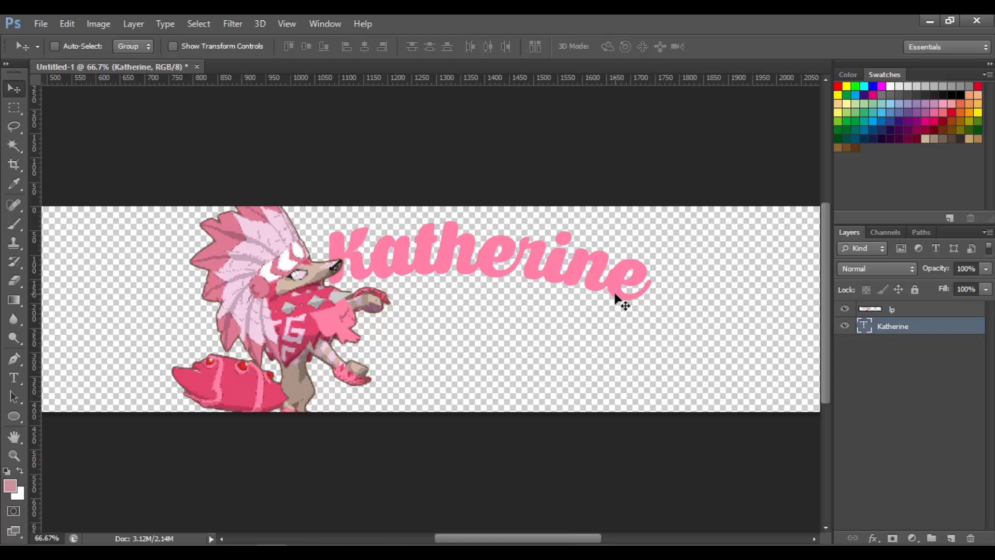
Open Warp Text for the name layer and choose the Arc style with 0% bend
right_click(890, 332)
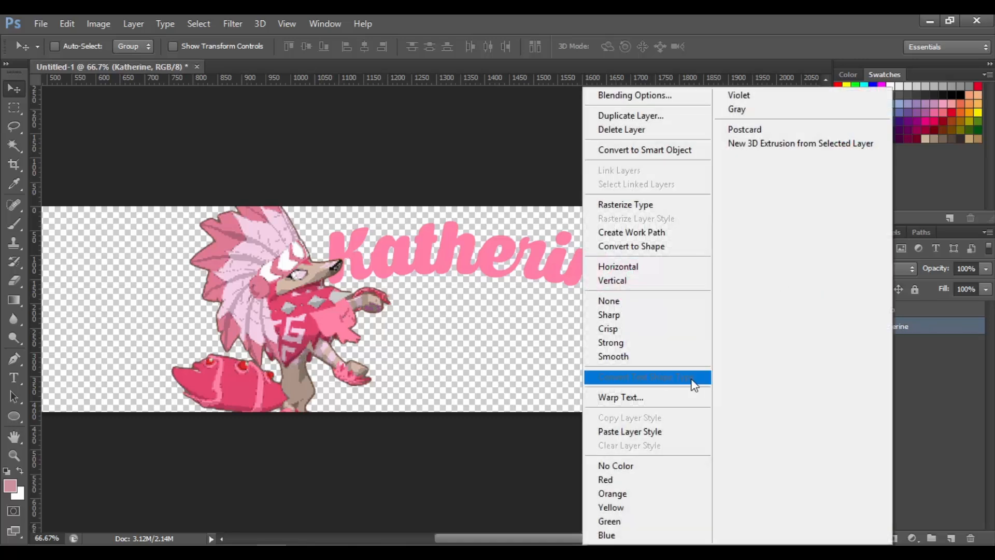
click(623, 395)
click(758, 91)
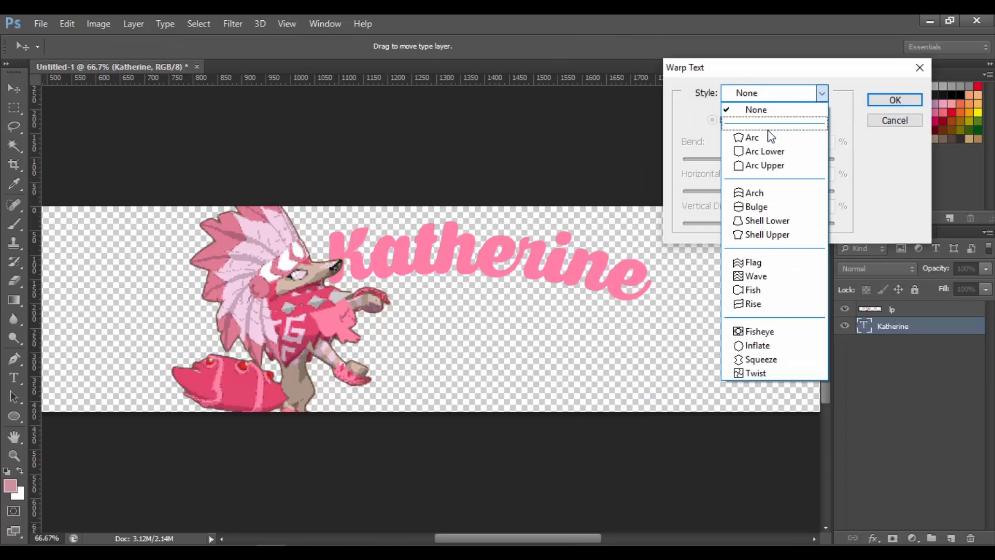
click(751, 136)
drag(833, 142, 717, 156)
text(0)
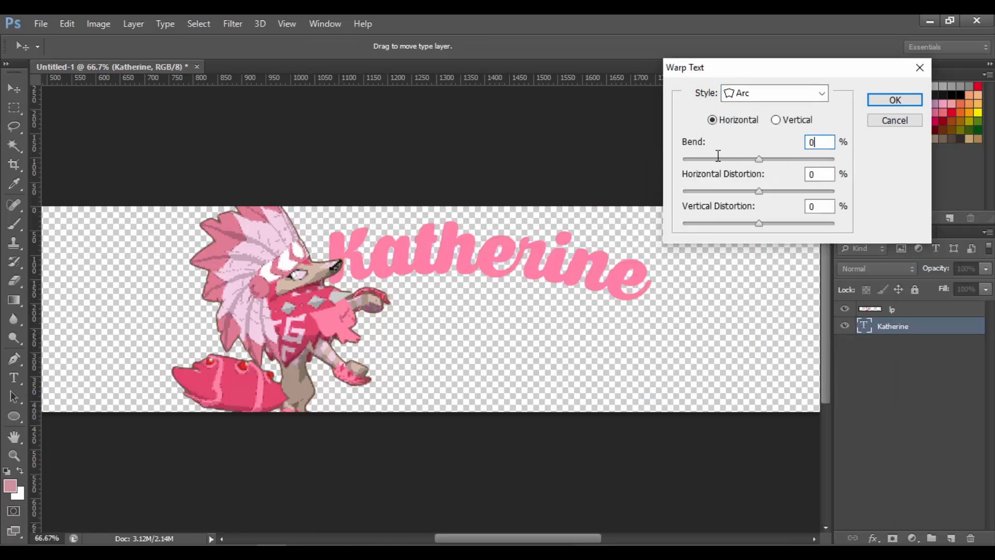
Set the warp's horizontal distortion to about +17% and apply it
click(748, 91)
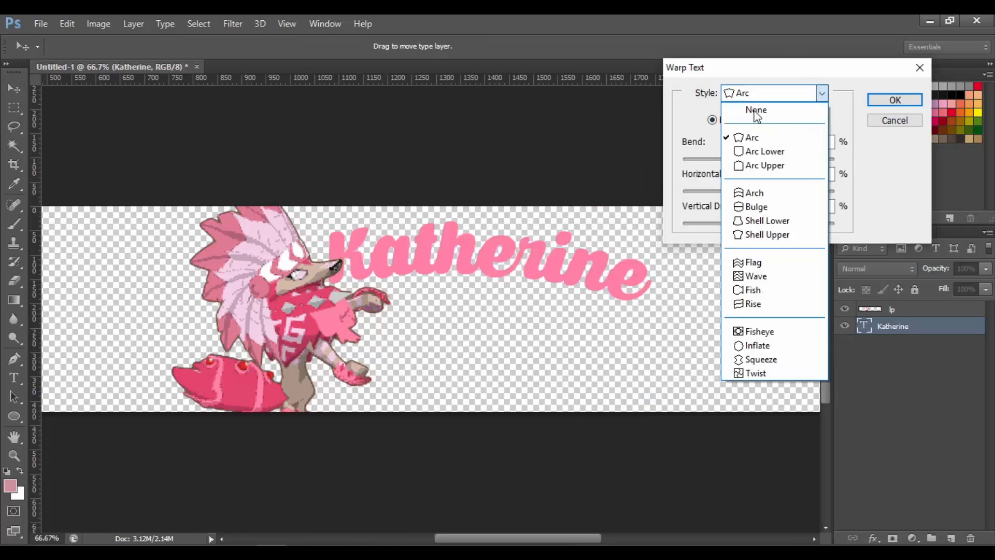
click(741, 90)
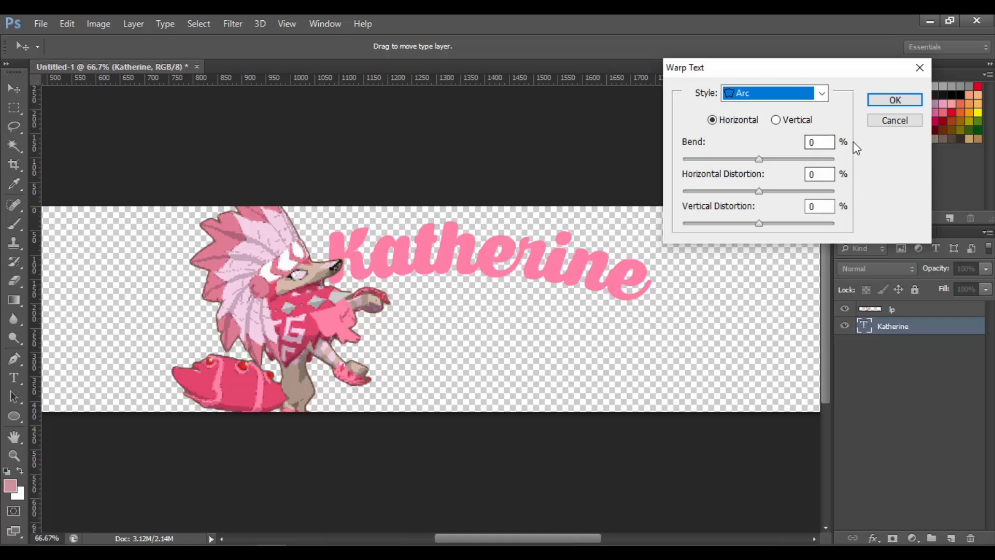
drag(829, 142, 807, 170)
drag(759, 191, 771, 191)
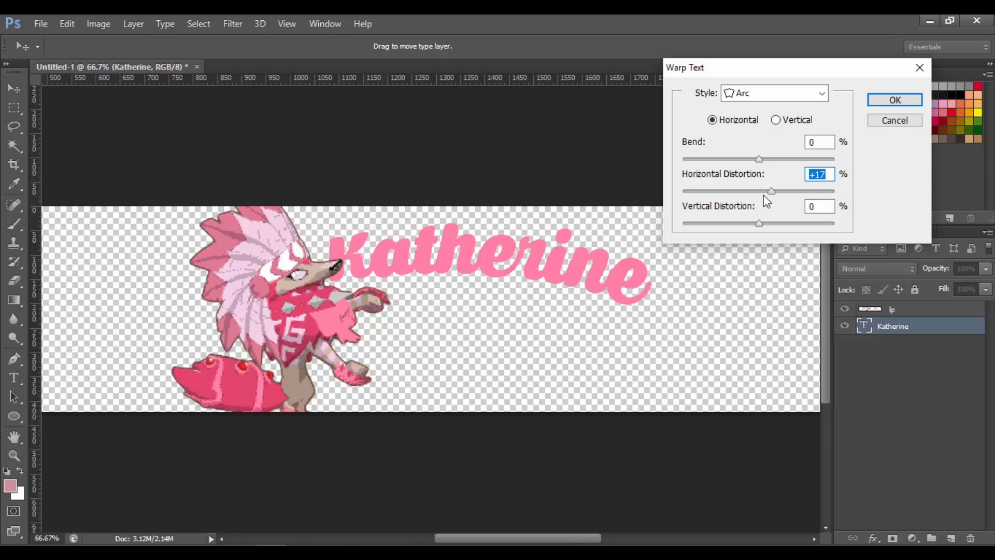
drag(771, 191, 776, 193)
click(899, 96)
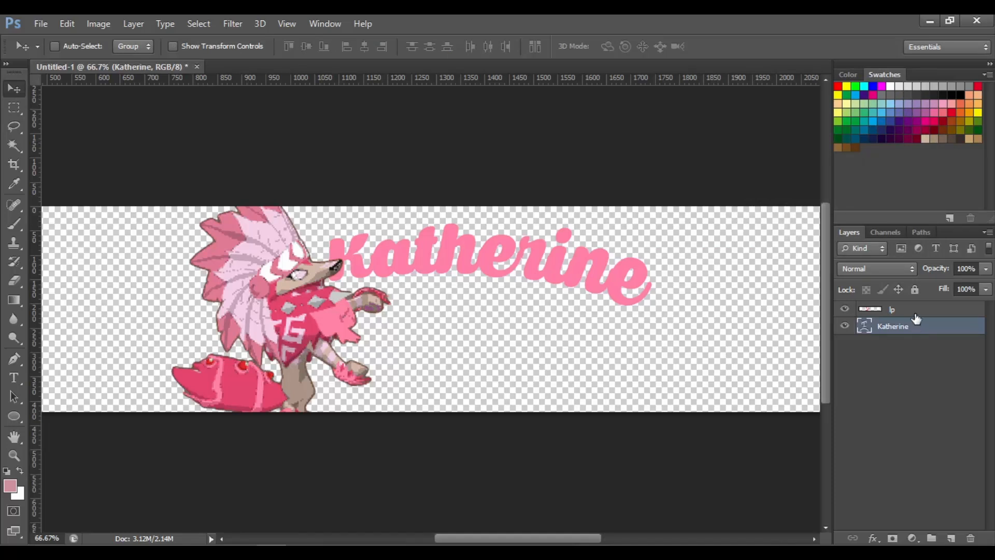
Open the name layer's blending options, enable Bevel & Emboss and set its altitude to 5°
right_click(926, 332)
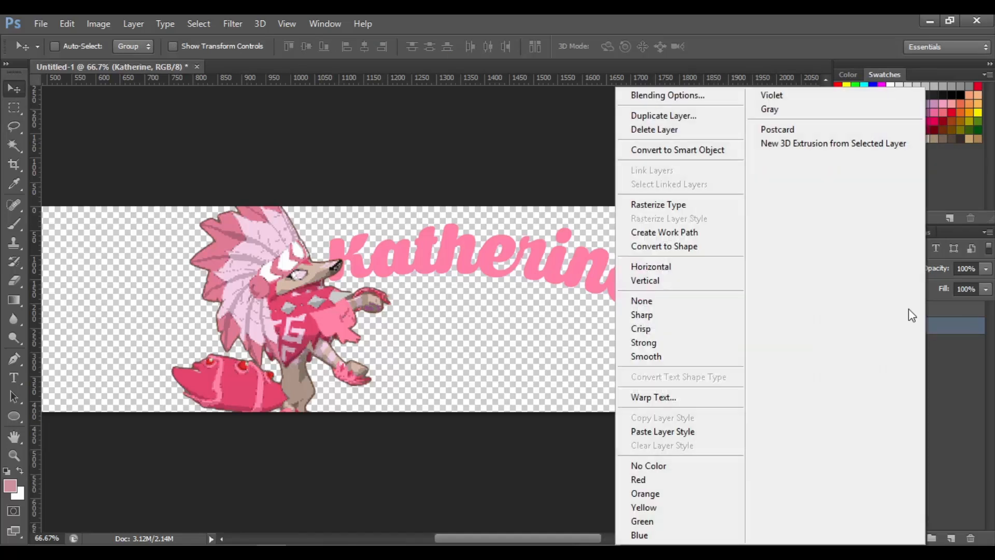
click(661, 101)
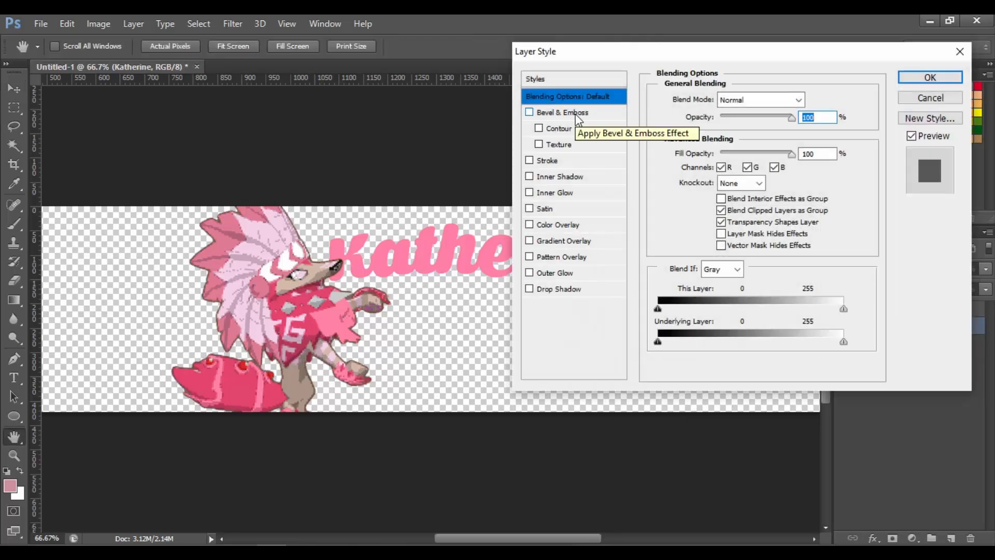
click(577, 114)
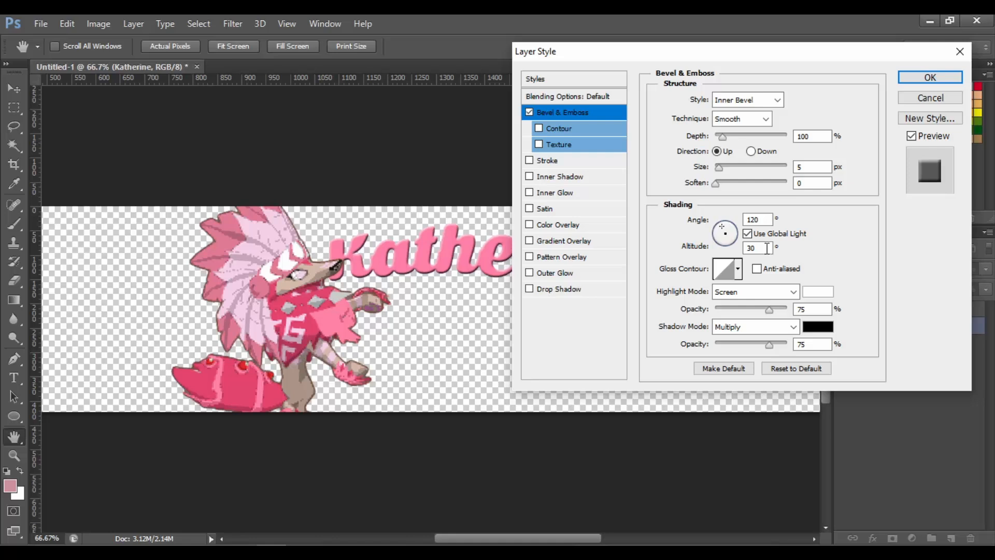
double_click(767, 248)
text(5)
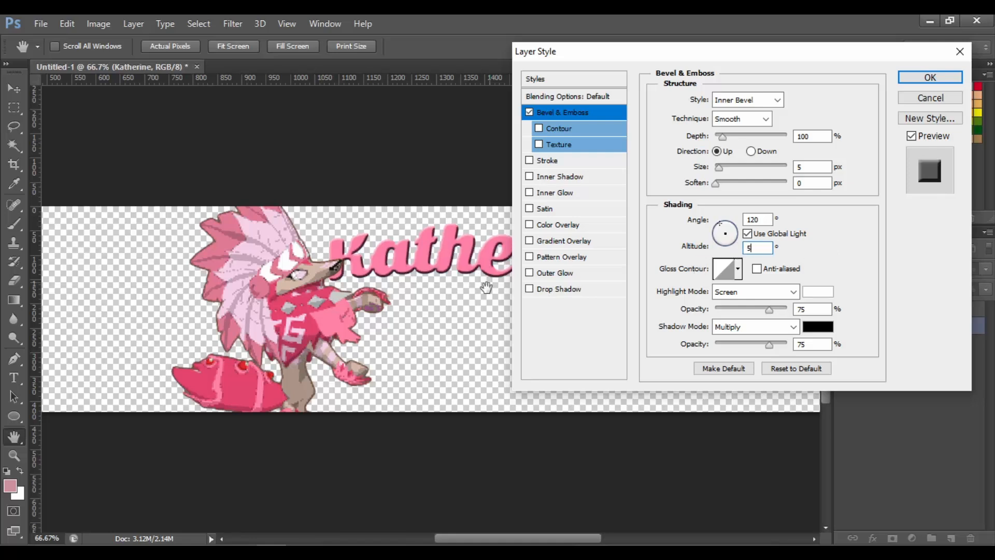
Set the bevel's shading angle to 120° and altitude back to 5°
click(724, 238)
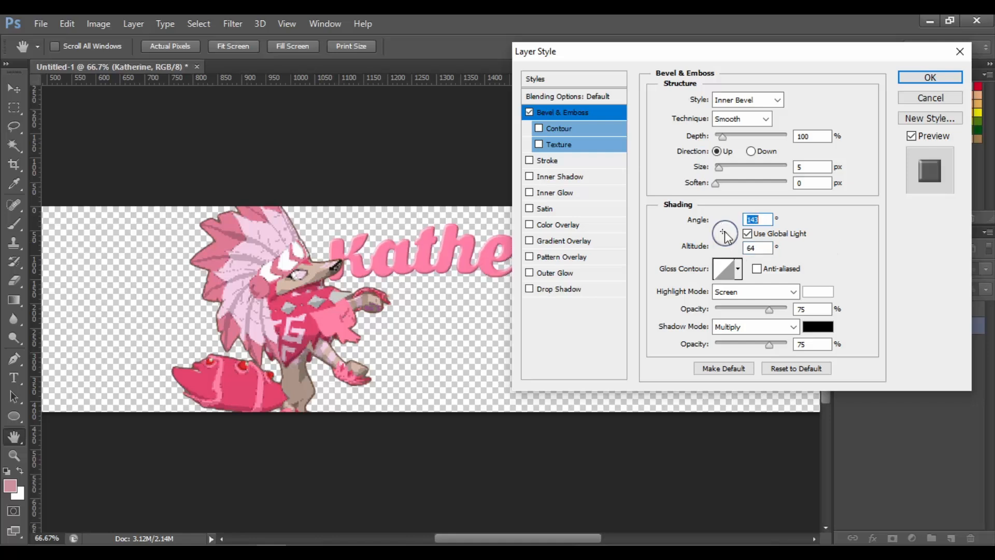
drag(724, 237, 722, 231)
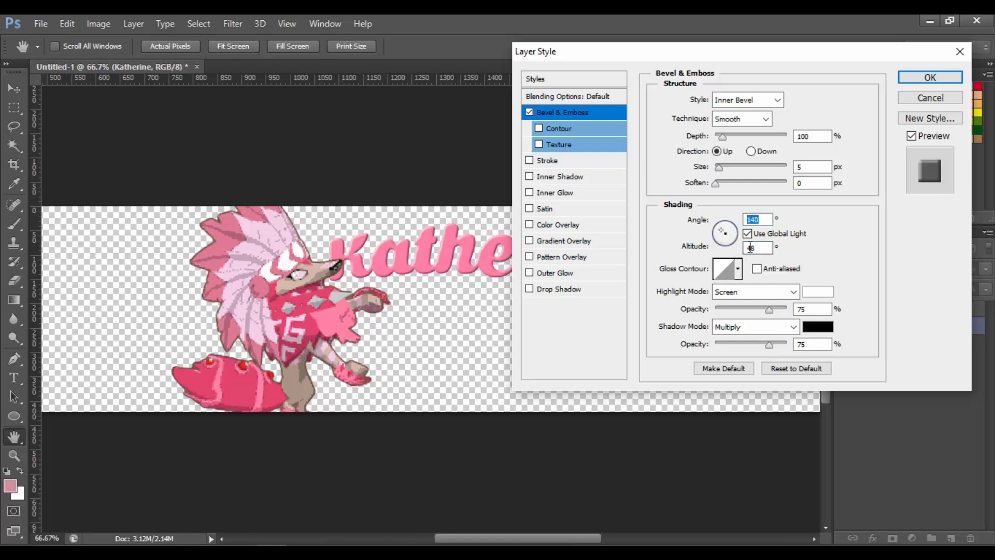
click(763, 248)
text(5)
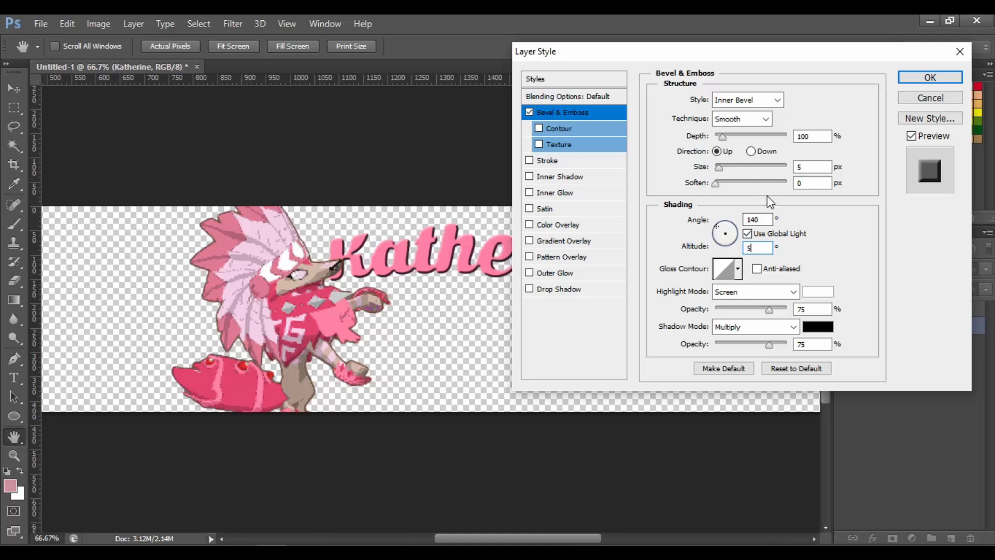
click(765, 218)
text(120)
click(859, 241)
Set the bevel depth to 100% and enable the Contour option
drag(726, 136, 751, 141)
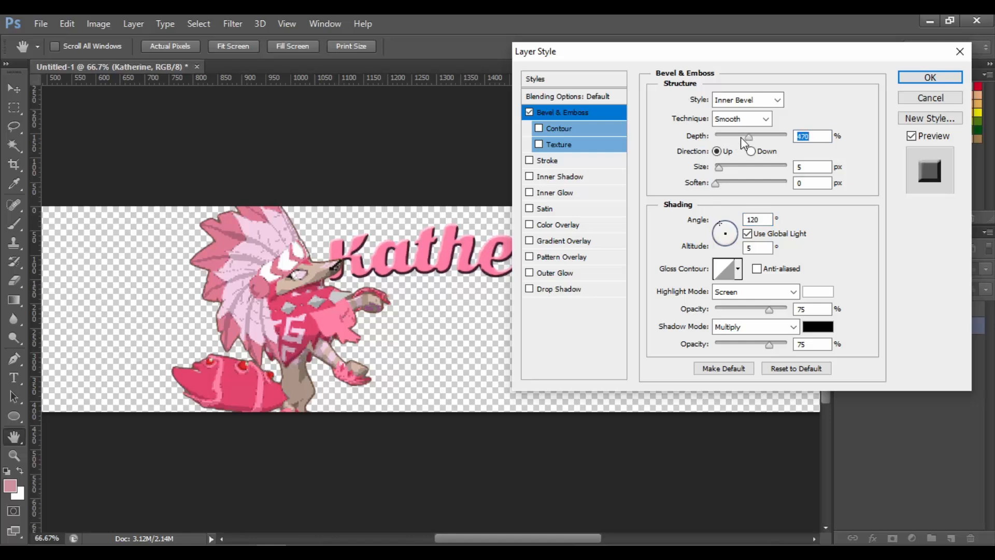
text(100)
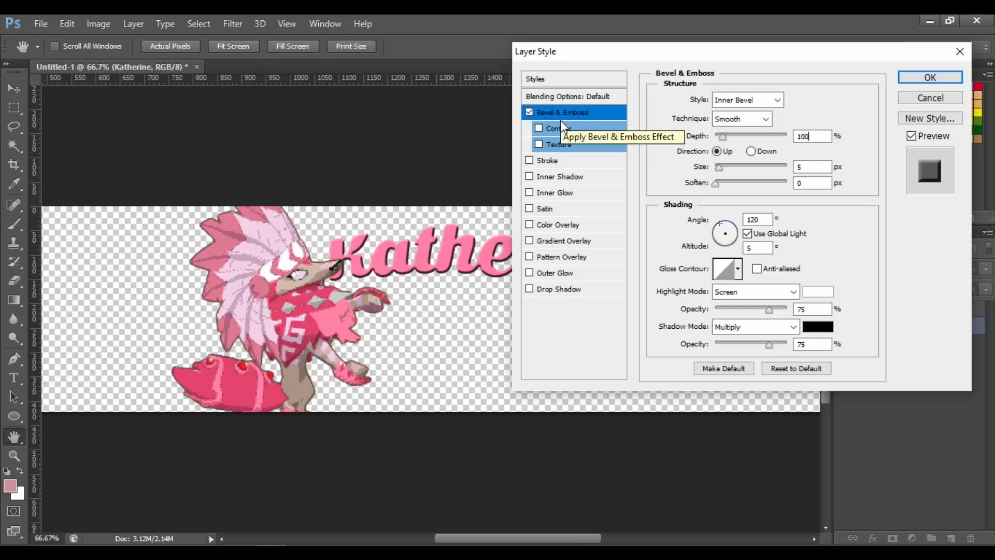
click(564, 127)
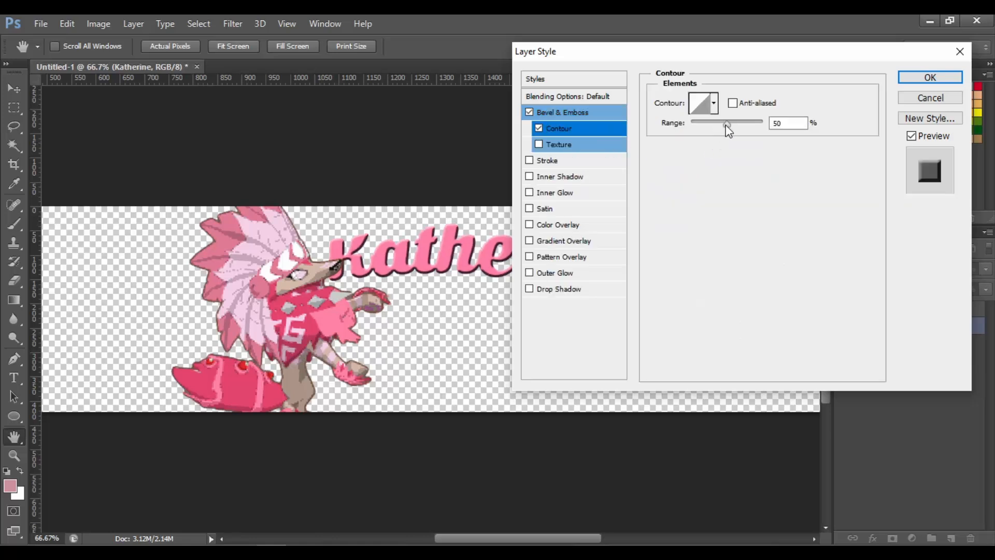
Set the bevel contour's range to 100% and switch the Contour option off
drag(726, 126, 690, 127)
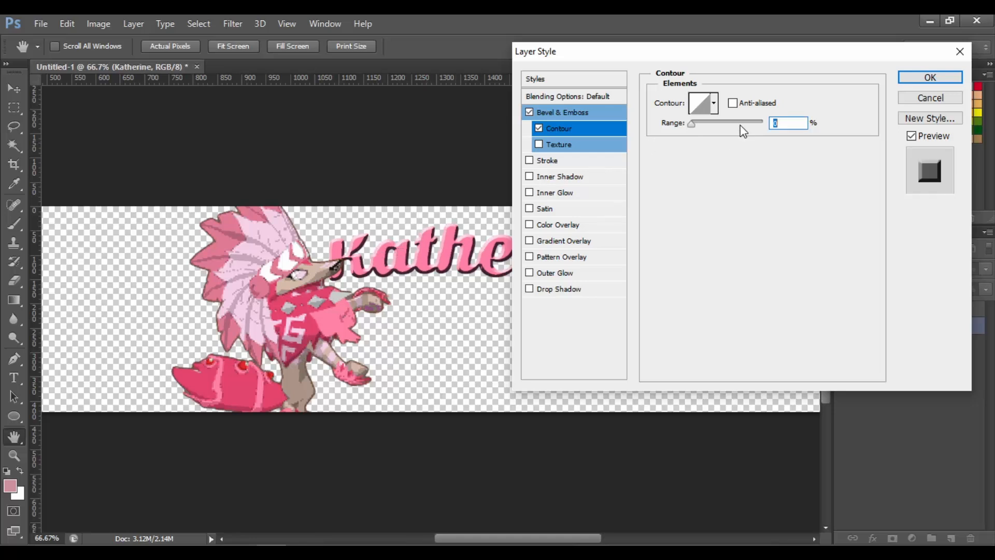
drag(716, 126, 792, 127)
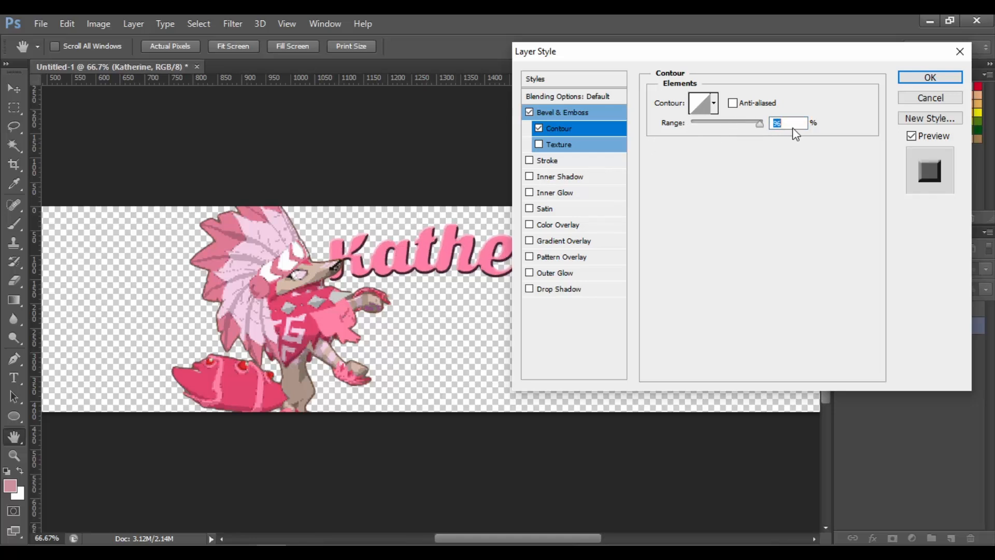
click(540, 129)
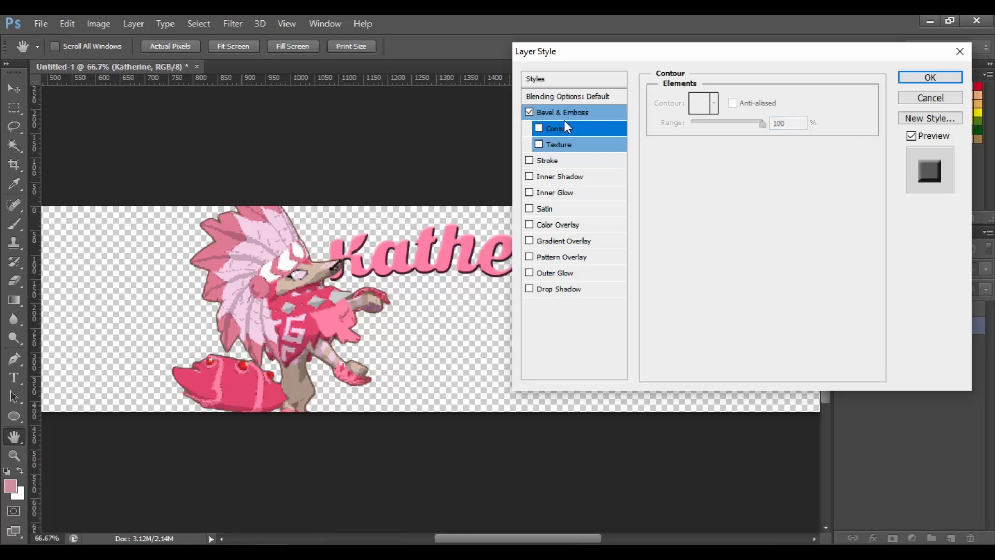
Return to Bevel & Emboss and set the highlight opacity to 75%
click(573, 115)
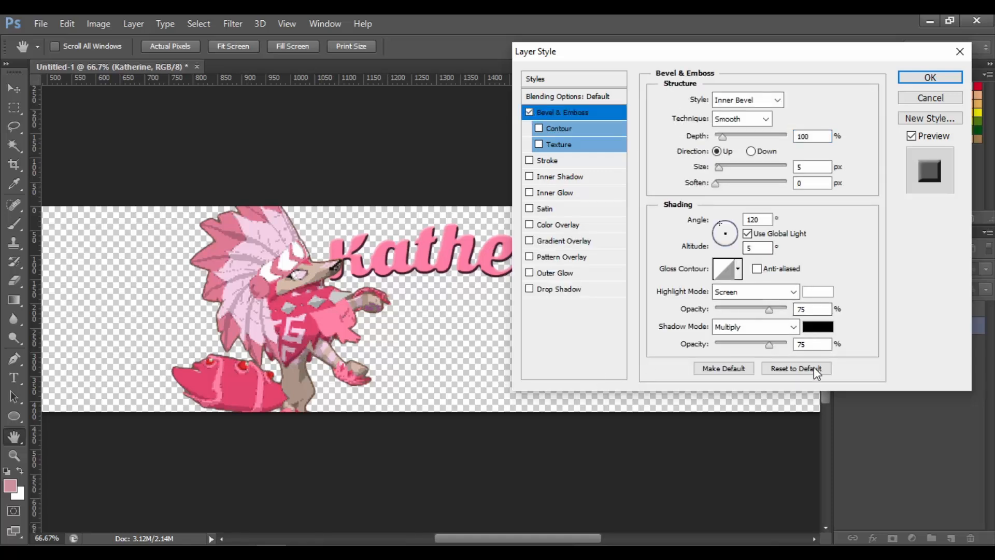
click(762, 312)
drag(762, 314, 761, 318)
text(75)
Re-enable the Contour option and lower its range to about 10%
click(561, 129)
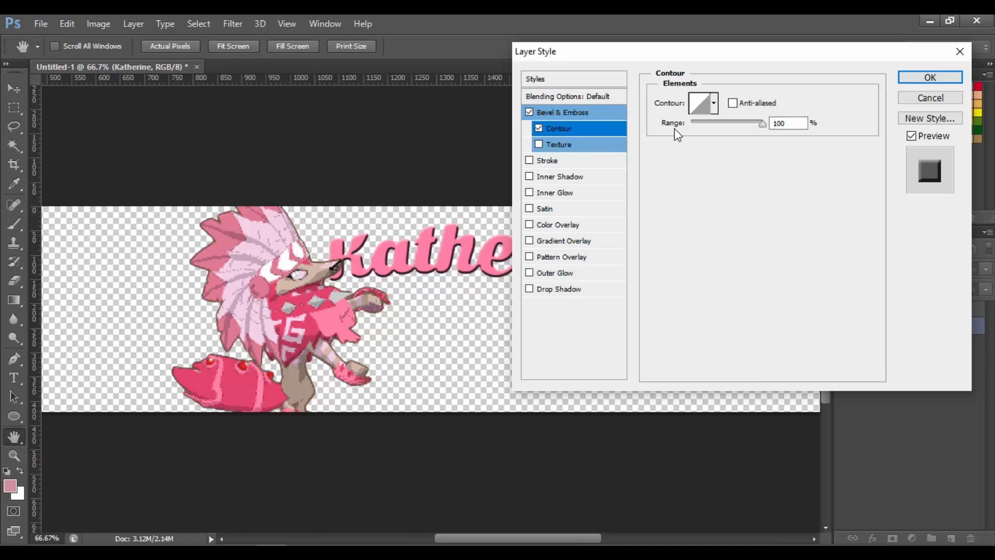
click(708, 123)
mouse_move(708, 125)
mouse_down()
mouse_move(692, 129)
mouse_move(705, 127)
mouse_up()
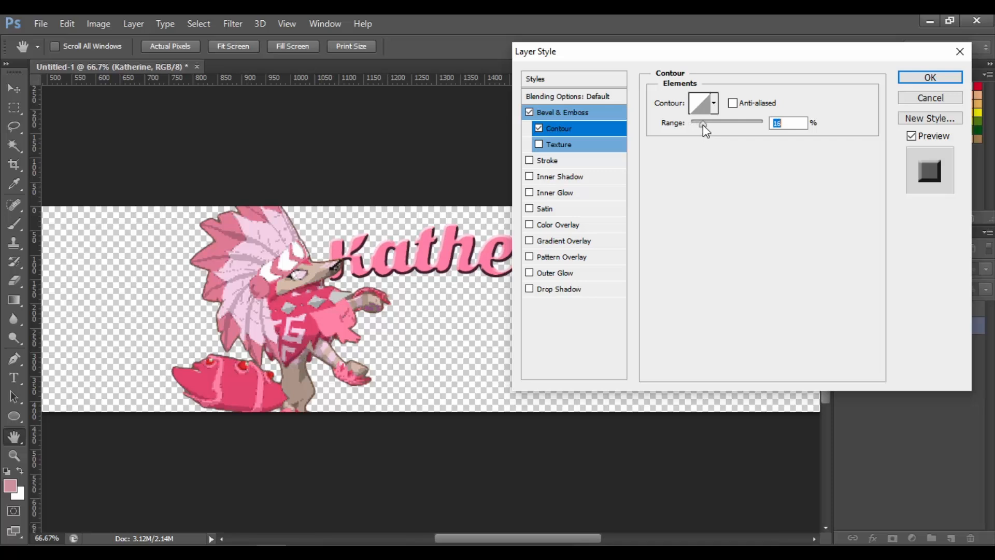
Set the highlight opacity to 100% and set the shadow colour to ff7fa5 by sampling the pink lettering
click(567, 113)
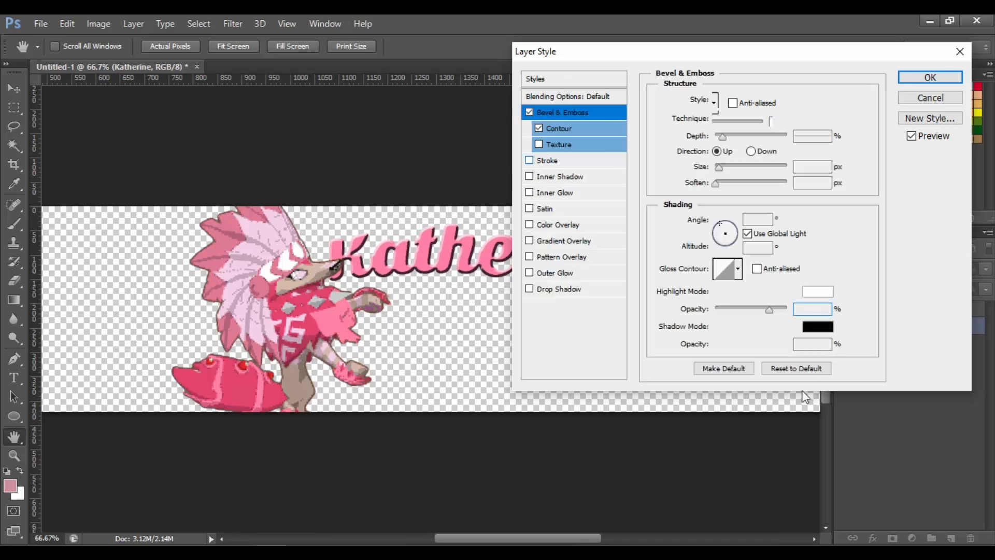
click(799, 310)
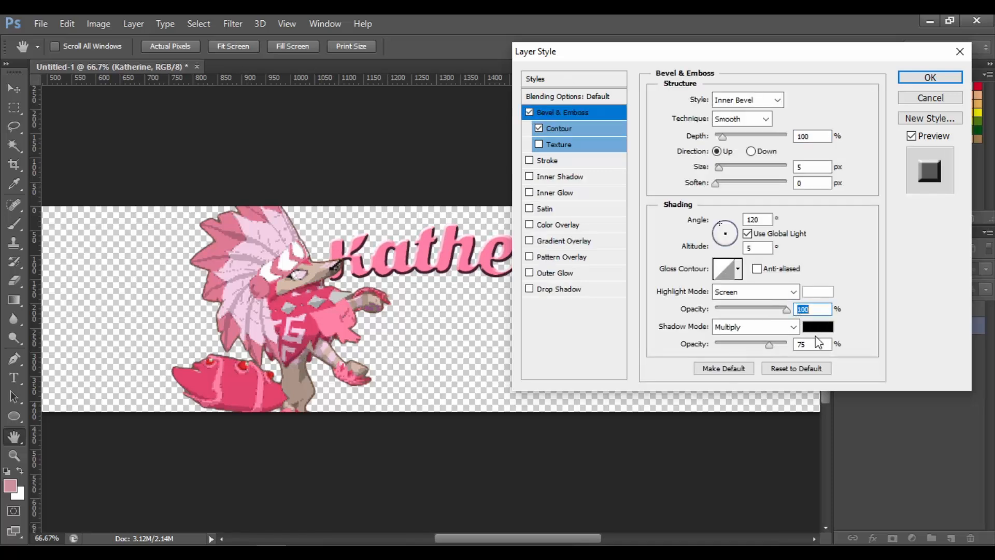
click(817, 327)
click(443, 256)
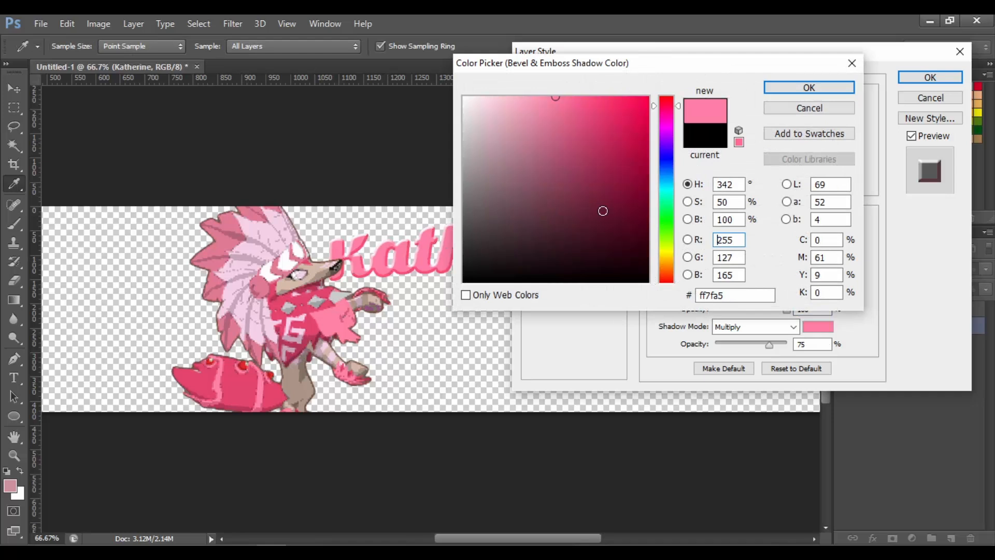
click(774, 91)
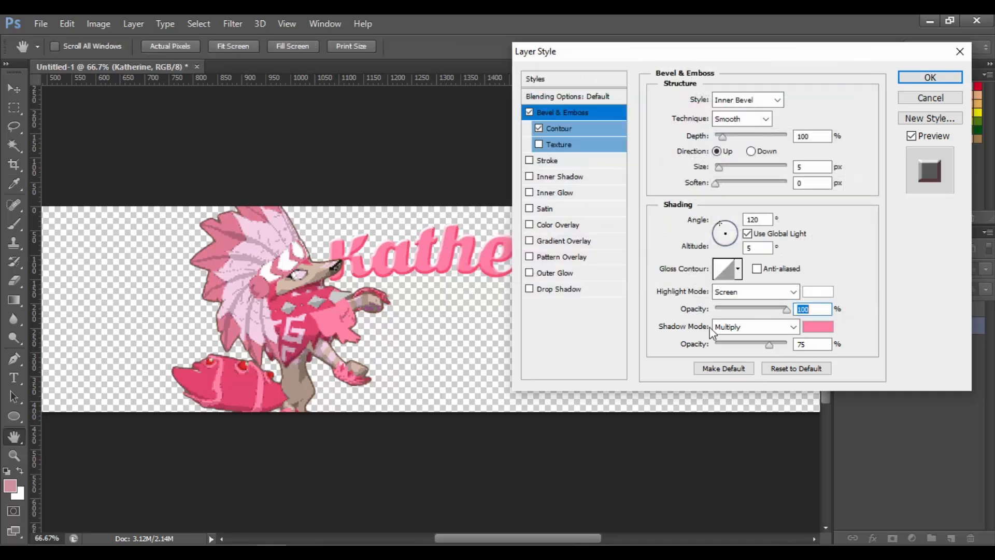
Disable Contour, set the bevel highlight opacity to 0%, size to 6 px, and lower the shadow opacity
drag(786, 308, 760, 348)
key(BackSpace)
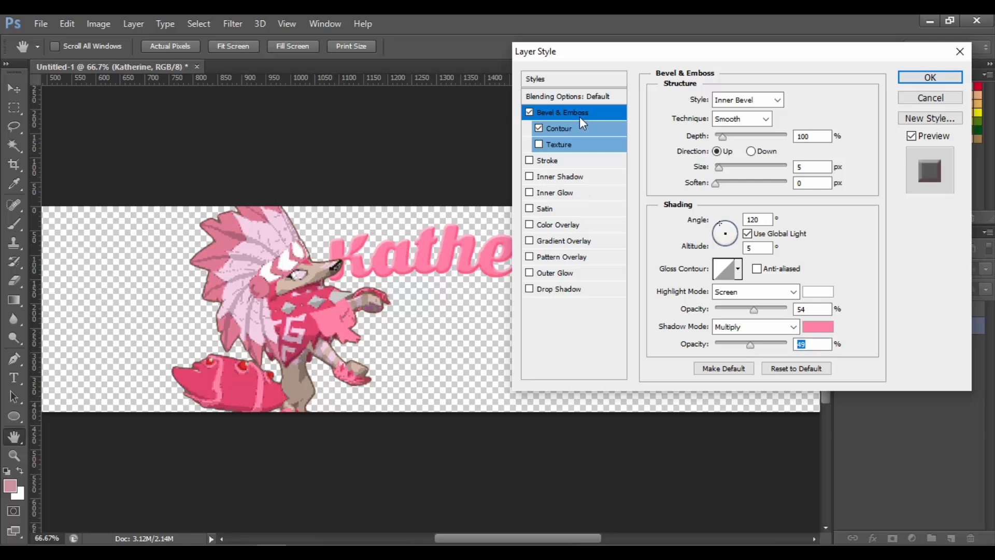
click(539, 128)
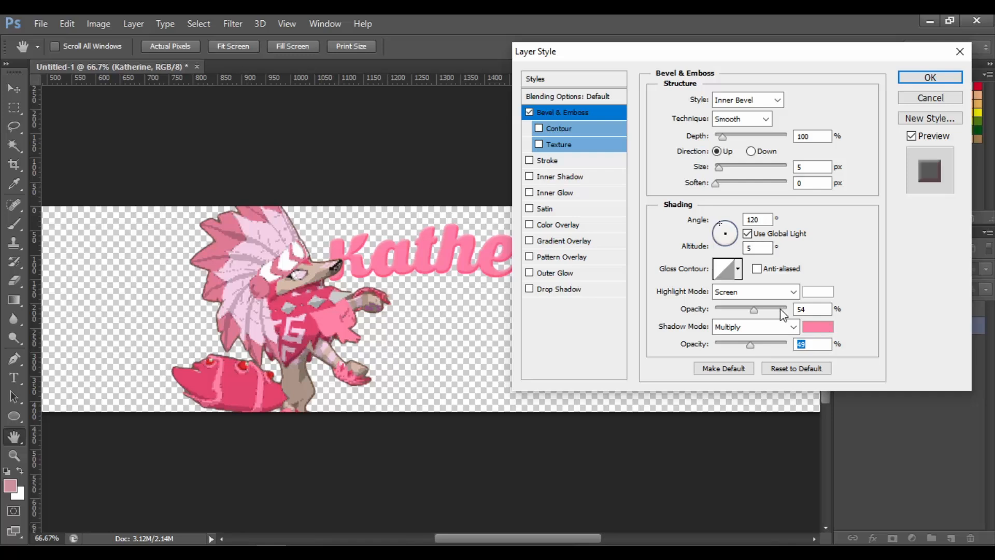
drag(762, 344, 855, 335)
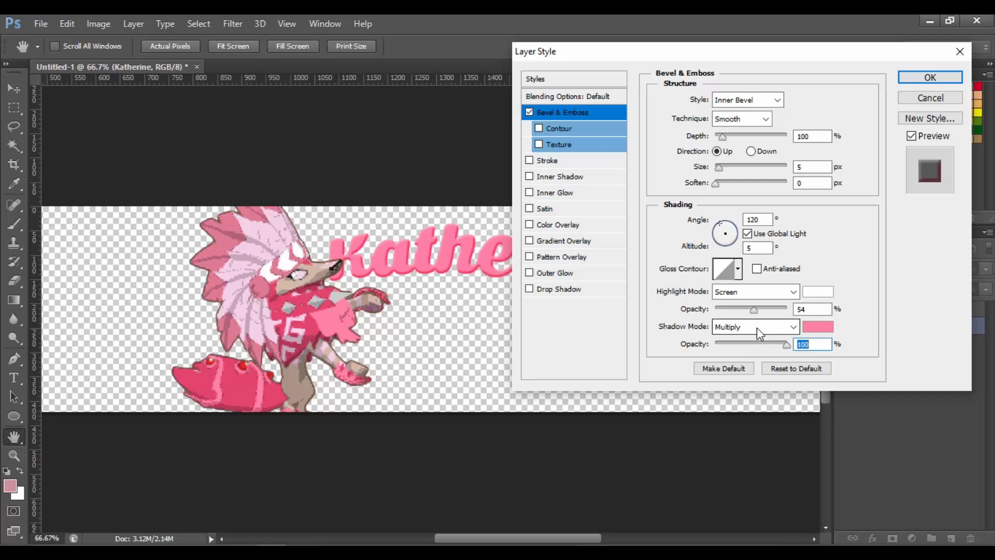
drag(754, 309, 646, 335)
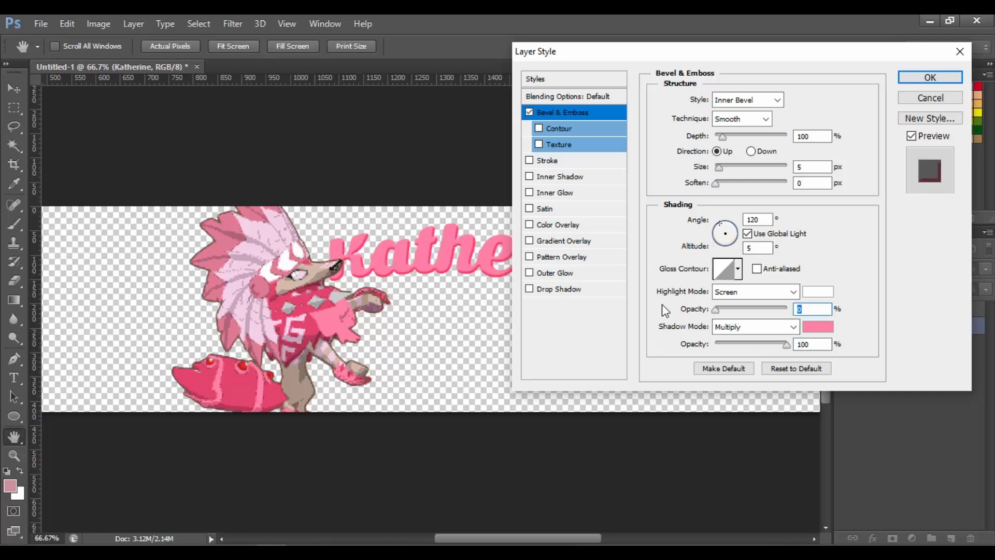
double_click(803, 166)
text(6)
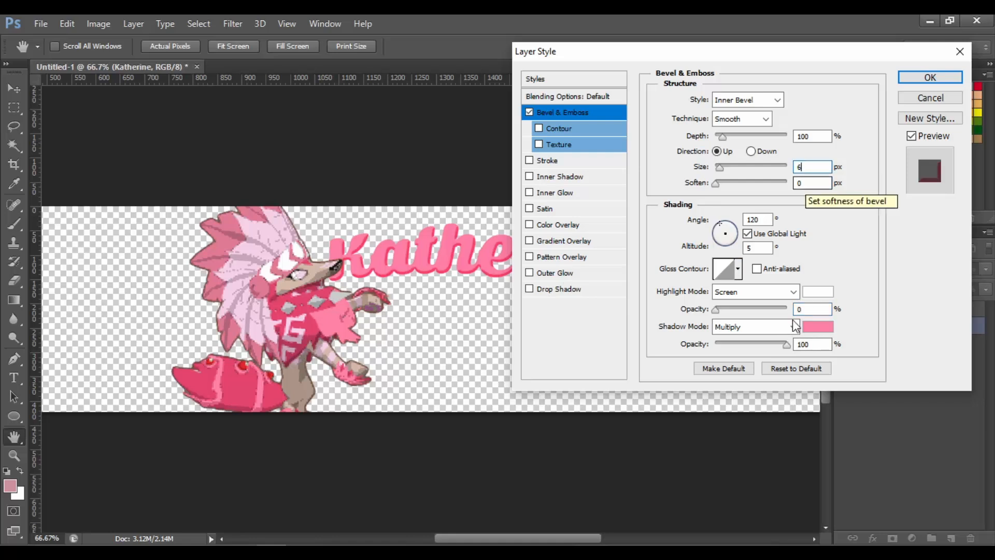
drag(786, 344, 746, 346)
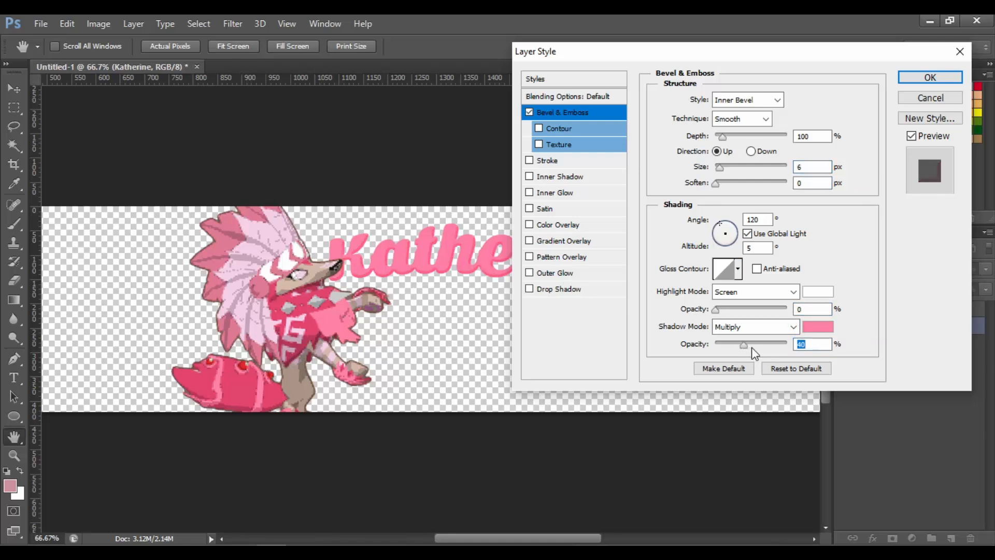
click(752, 346)
Enable Gradient Overlay with Color Dodge blend mode at about 27% opacity
click(574, 241)
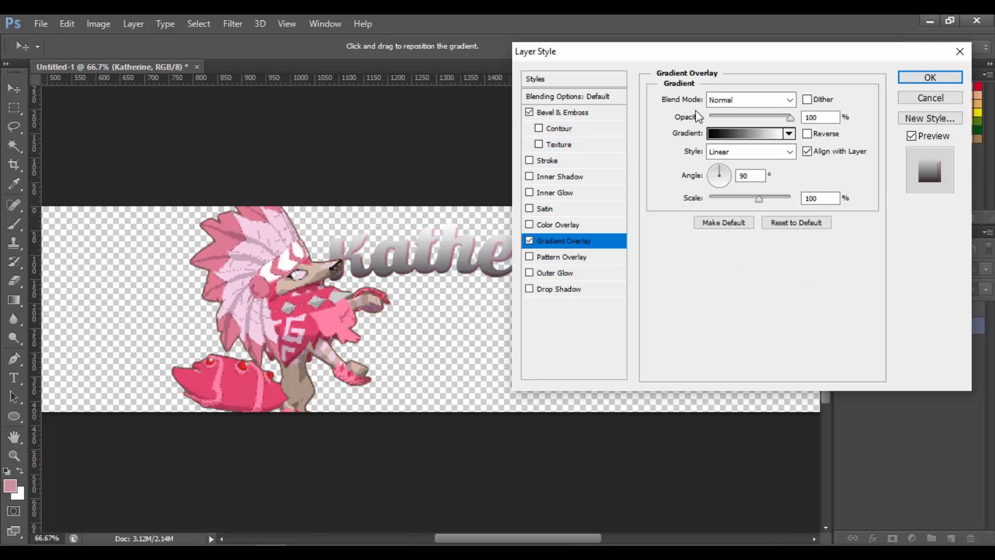
click(783, 100)
click(757, 243)
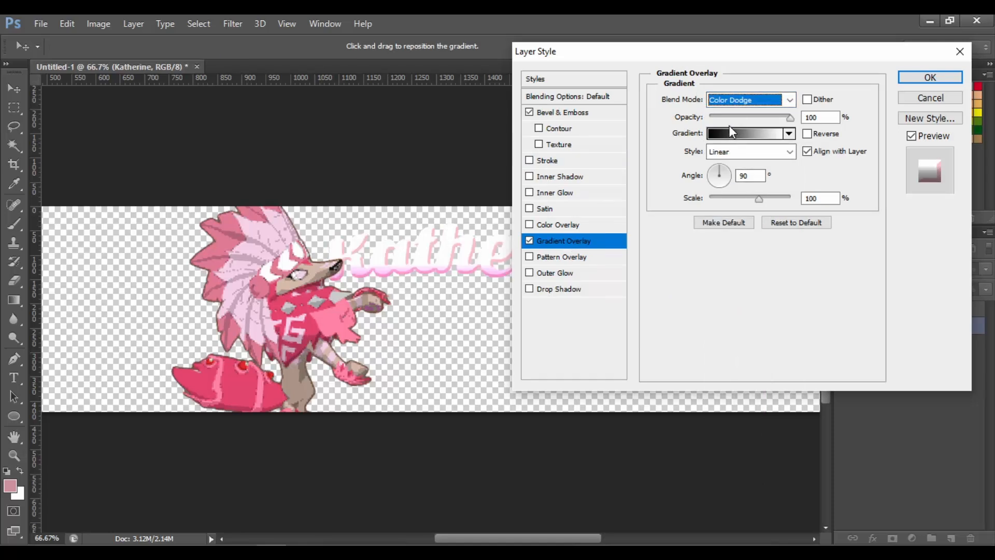
drag(729, 119, 732, 118)
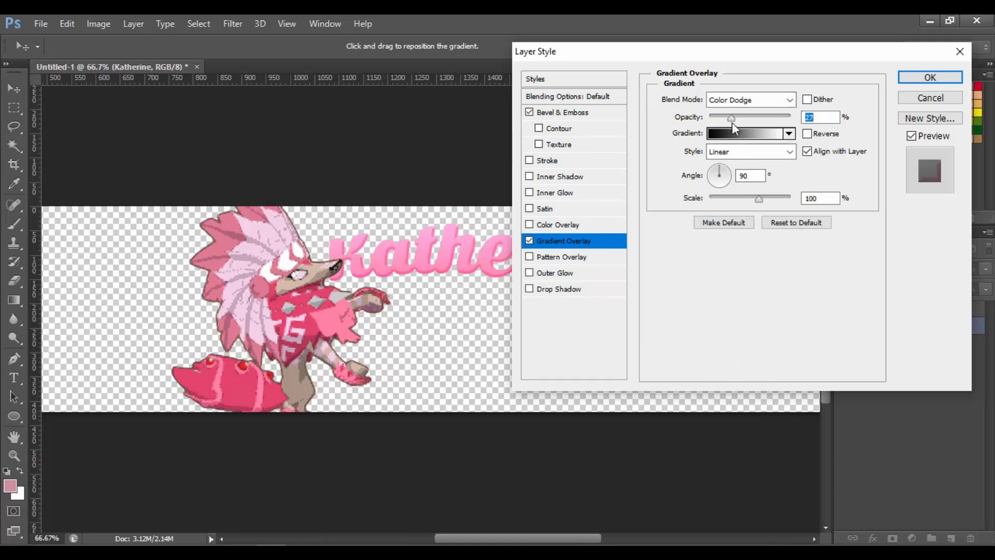
Edit the overlay gradient, moving its black colour stop to about 9% location
click(746, 134)
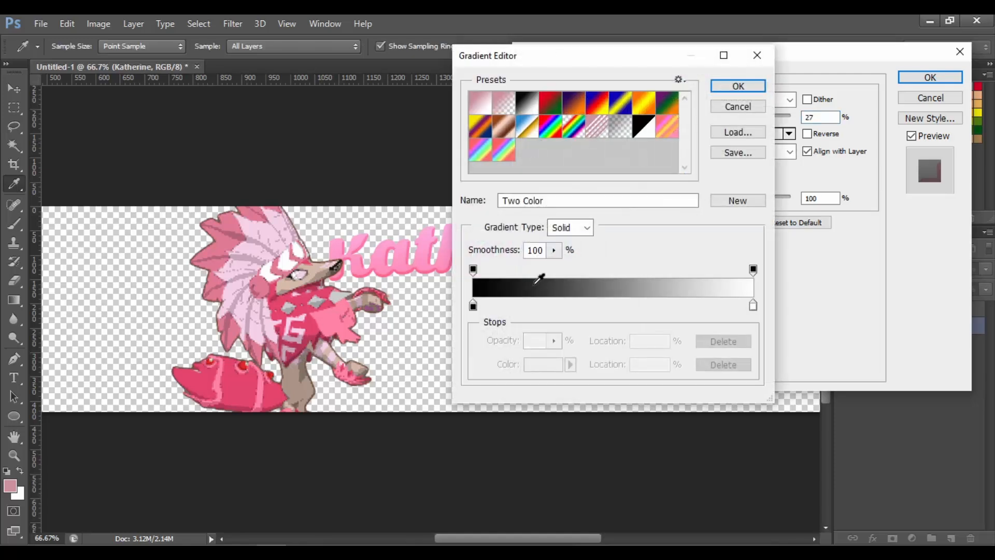
drag(474, 306, 498, 305)
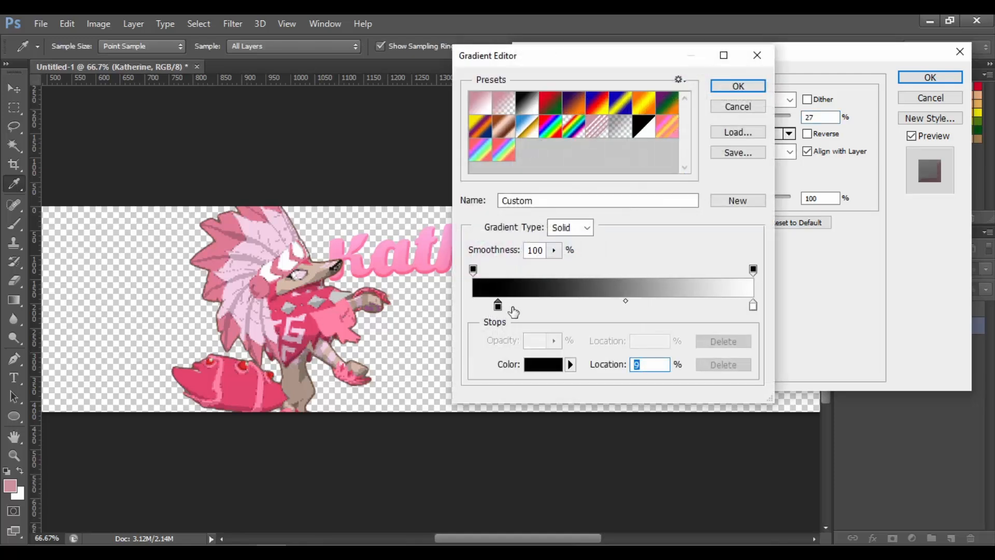
key(Return)
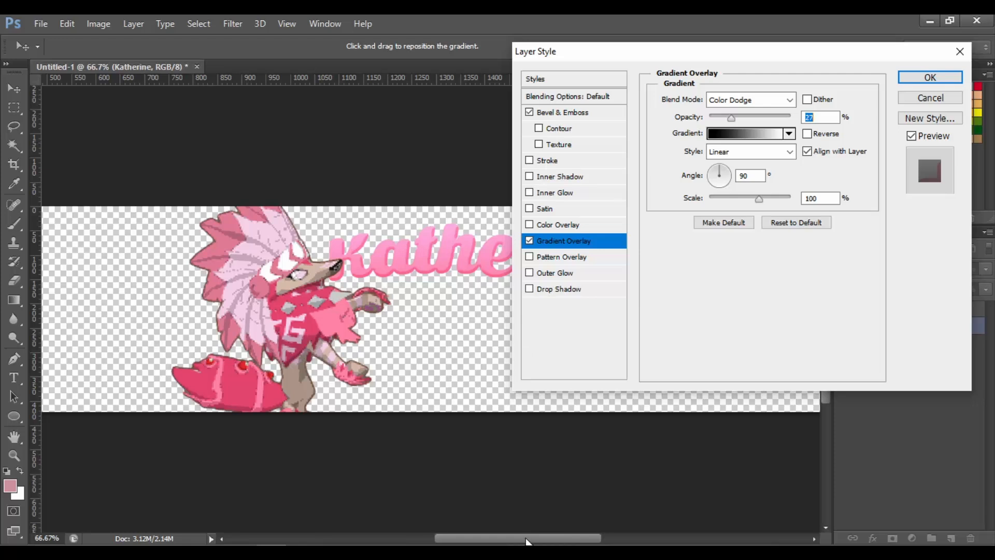
Set the gradient overlay angle to 86°
drag(526, 541, 562, 540)
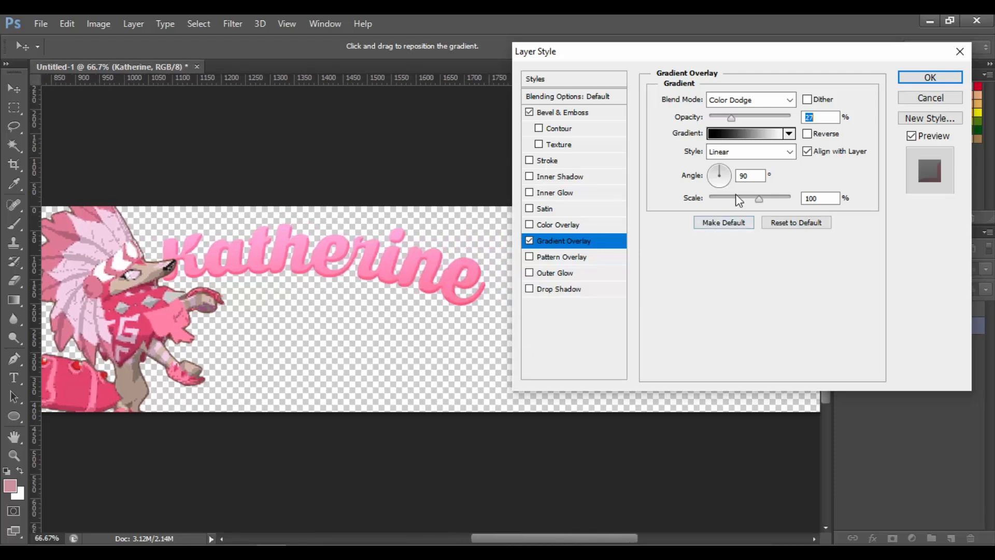
double_click(760, 176)
key(BackSpace)
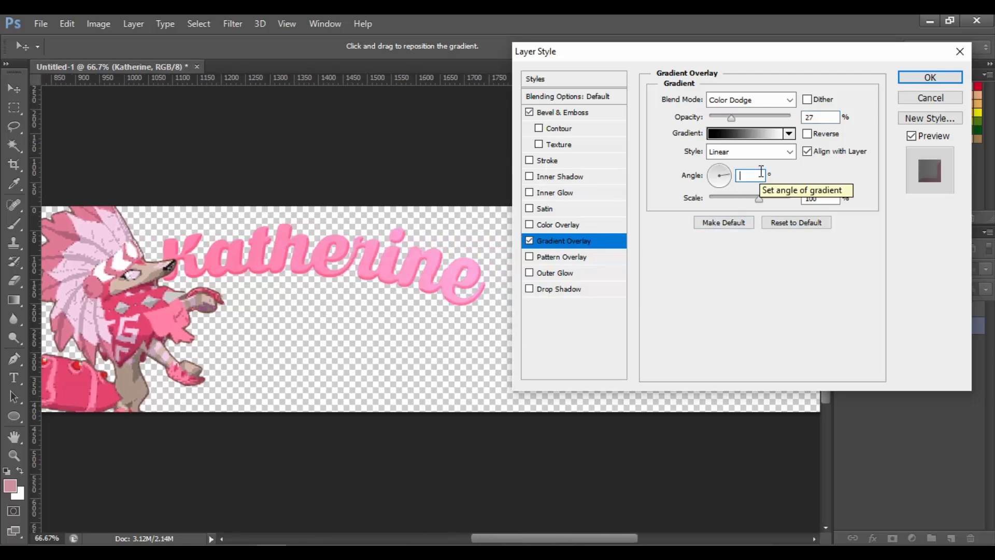
text(88)
key(BackSpace)
text(6)
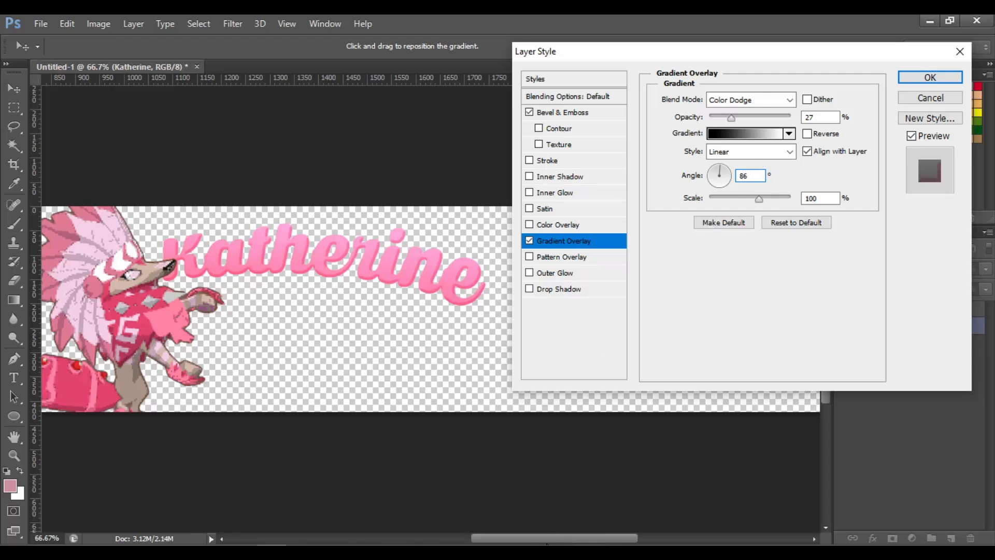
drag(541, 542, 505, 542)
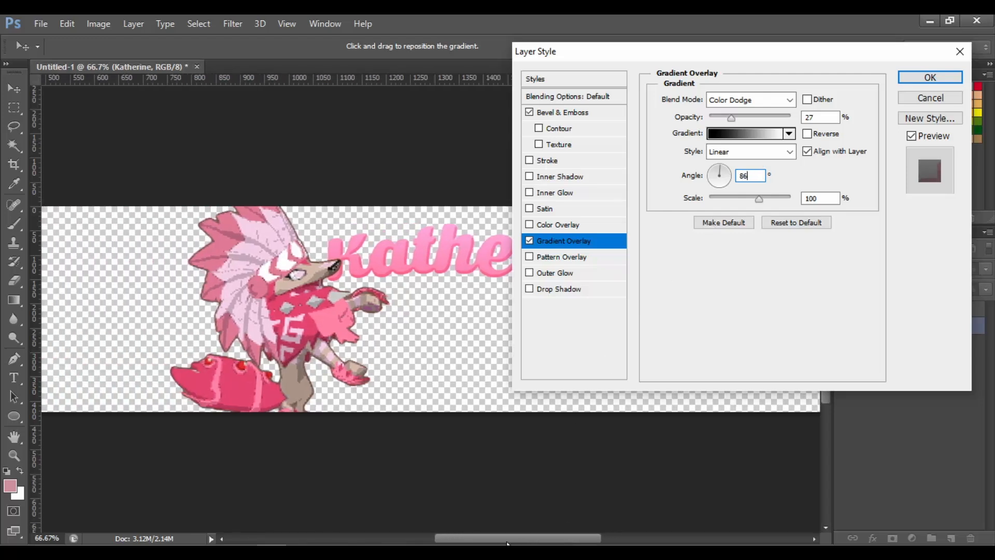
Enable Inner Glow with a Center source and Linear Dodge (Add) blend mode
click(541, 161)
click(530, 160)
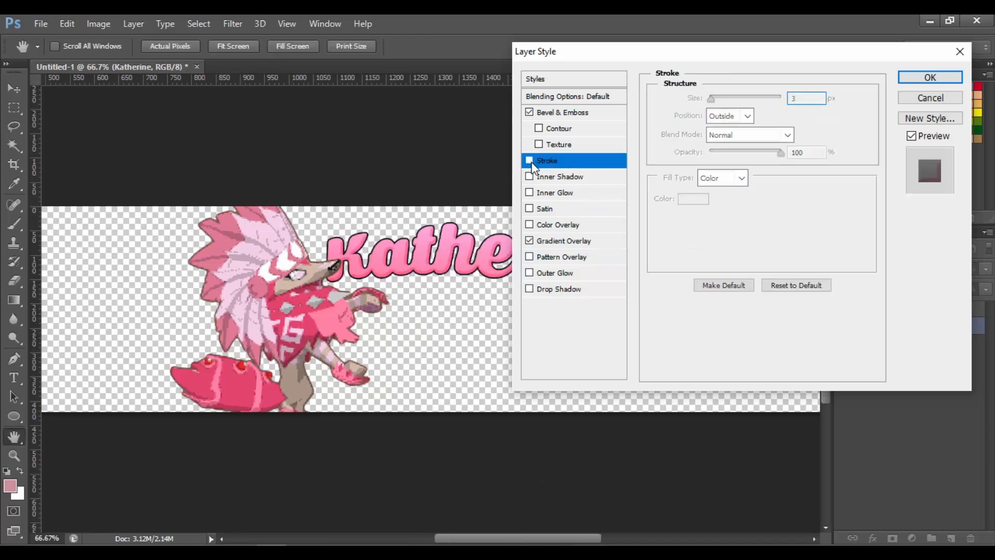
click(556, 196)
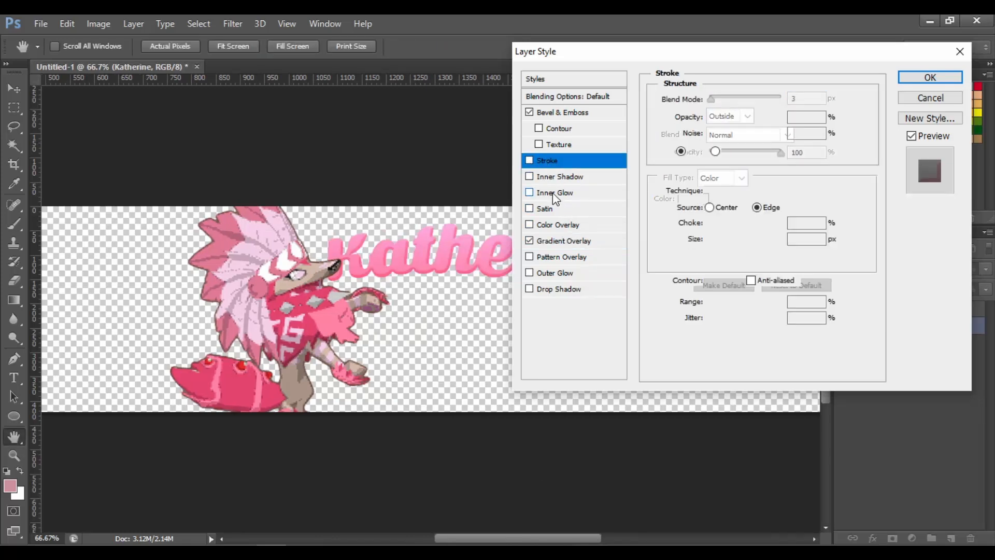
click(710, 208)
click(732, 101)
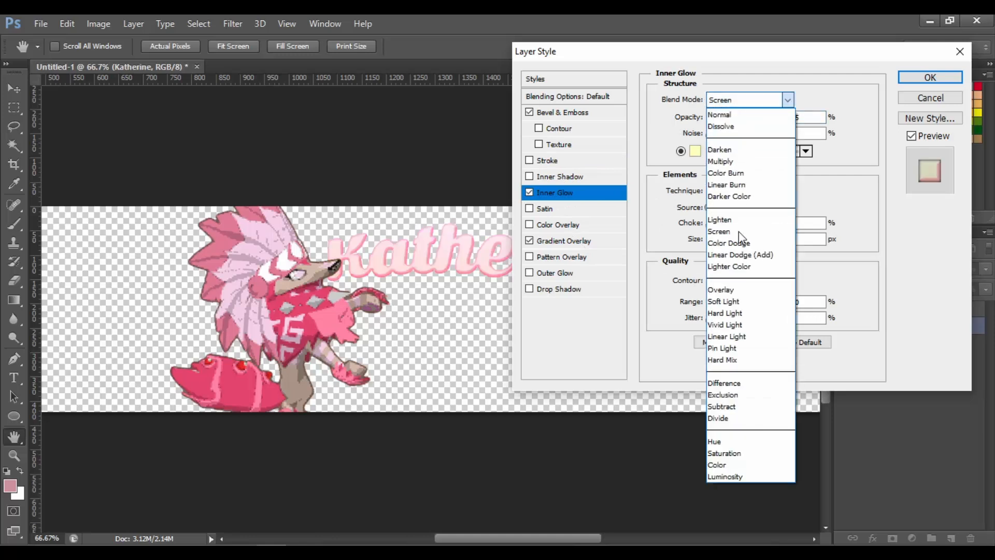
click(738, 254)
Set the inner glow size to 62 px and opacity to about 29%, then apply the layer style
click(731, 243)
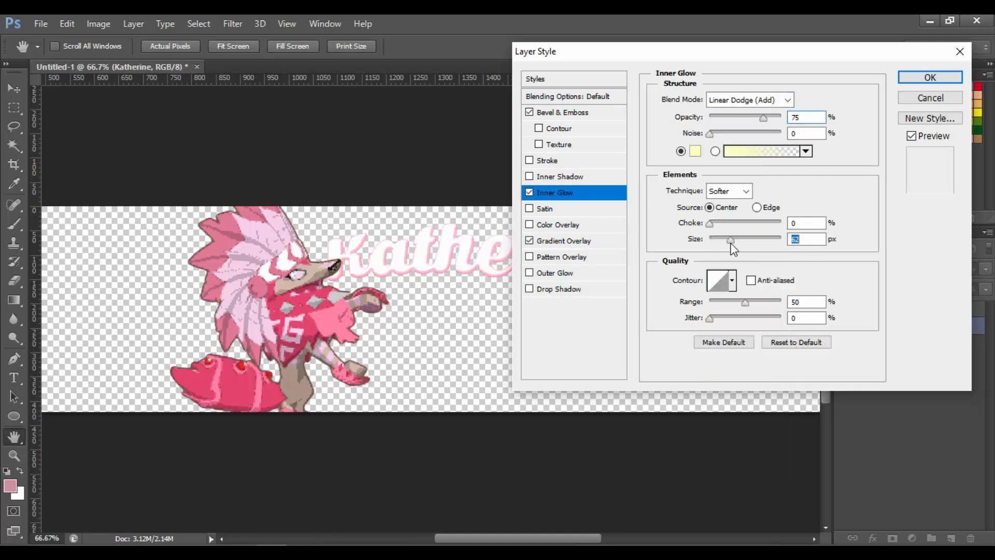
click(725, 117)
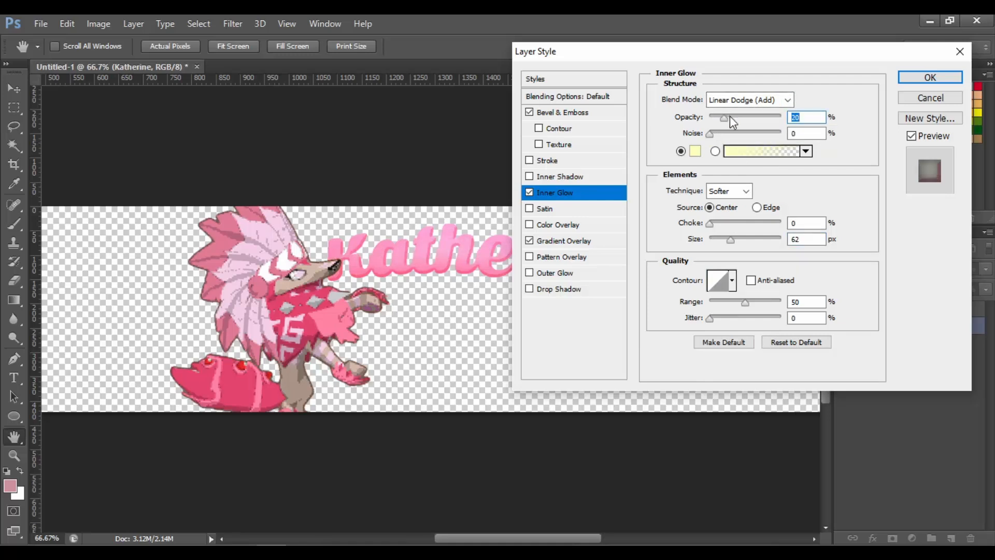
mouse_move(725, 117)
mouse_down()
mouse_move(739, 118)
mouse_move(730, 118)
mouse_up()
mouse_move(496, 542)
mouse_down()
mouse_move(506, 542)
mouse_move(495, 542)
mouse_up()
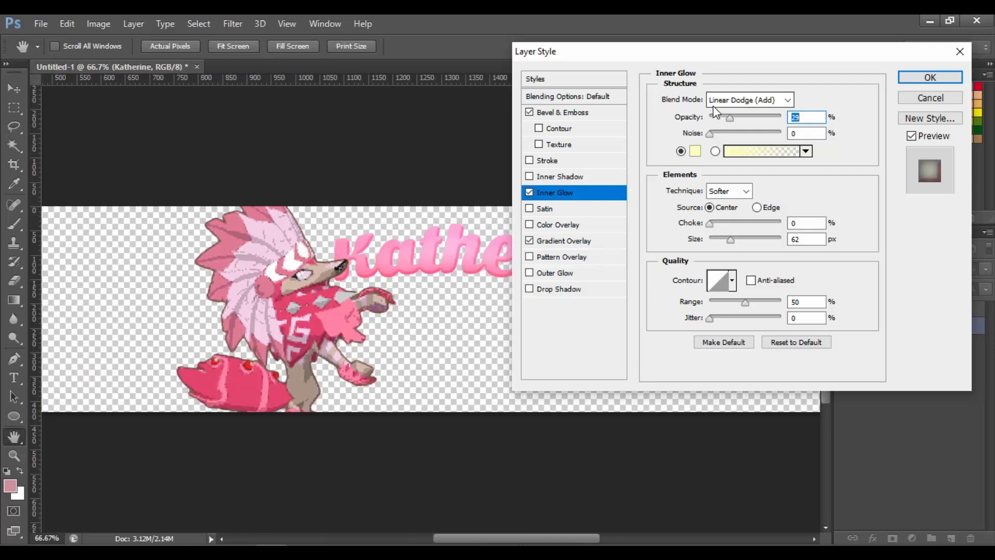
click(924, 82)
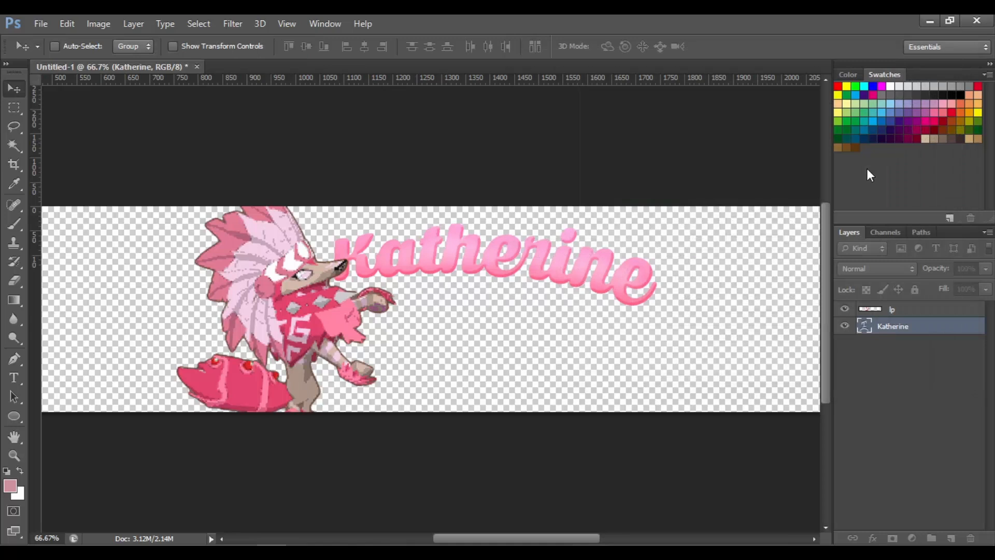
Rasterize the layer style of the Katherine text layer
right_click(921, 329)
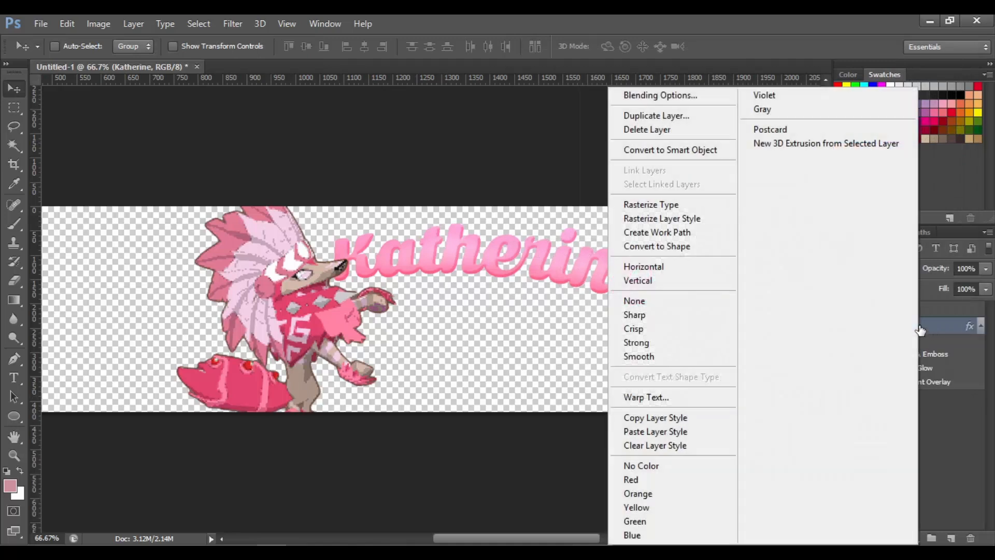
click(715, 219)
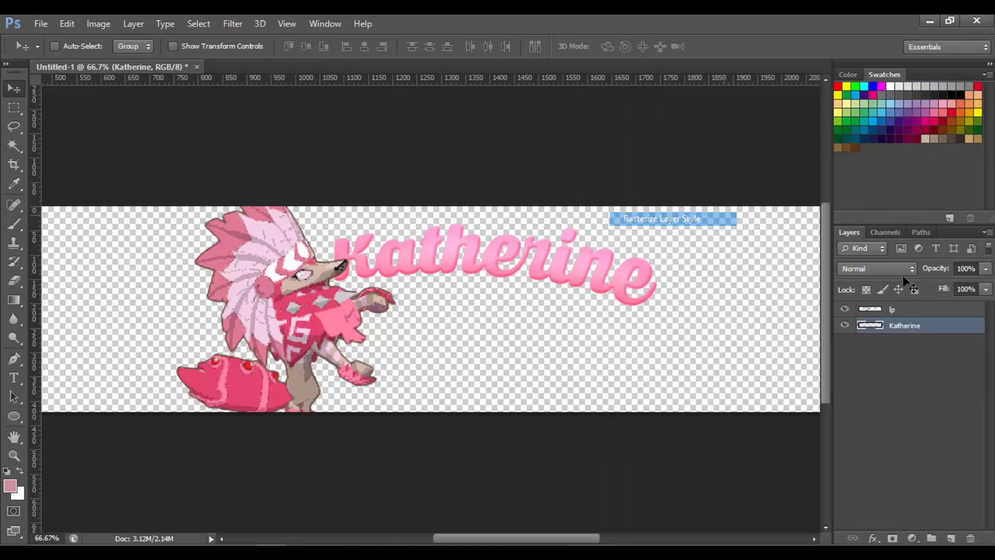
Open the Katherine layer's blending options, enable Bevel & Emboss, and set the altitude to 75°
right_click(948, 333)
click(947, 328)
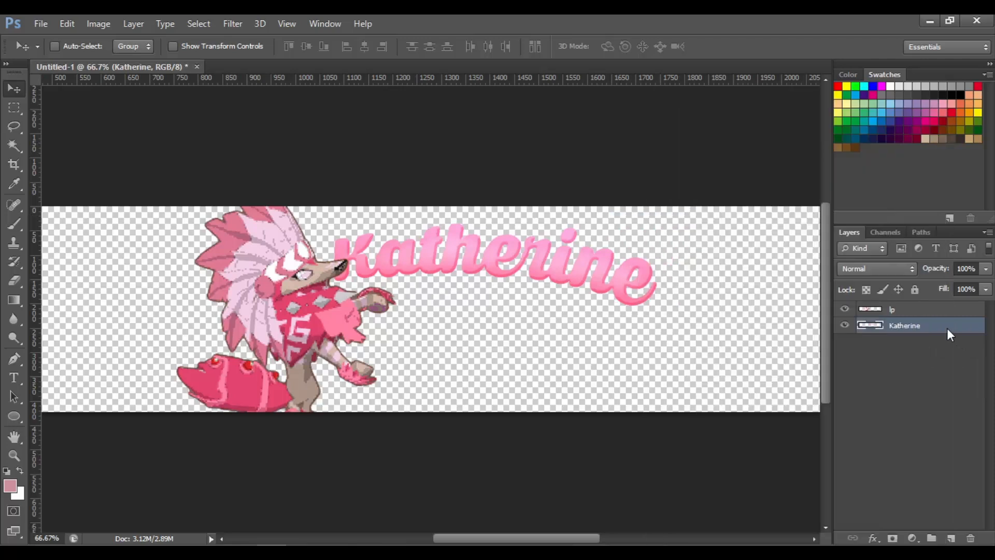
right_click(946, 328)
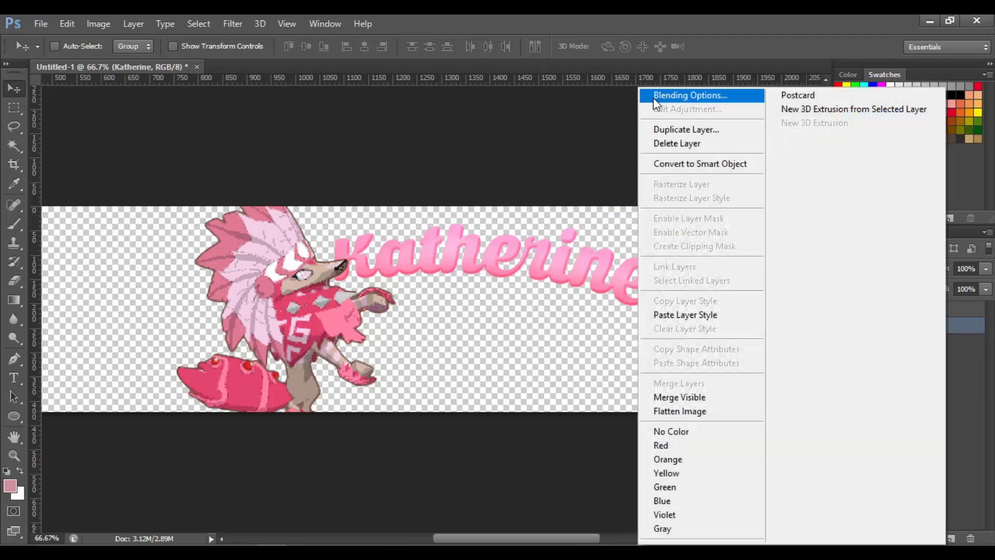
click(652, 98)
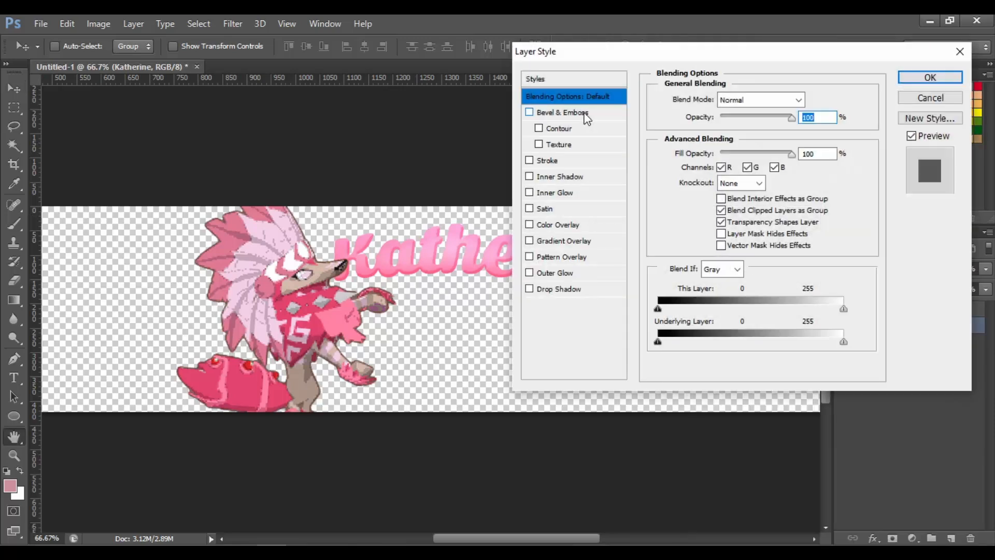
click(581, 114)
double_click(758, 248)
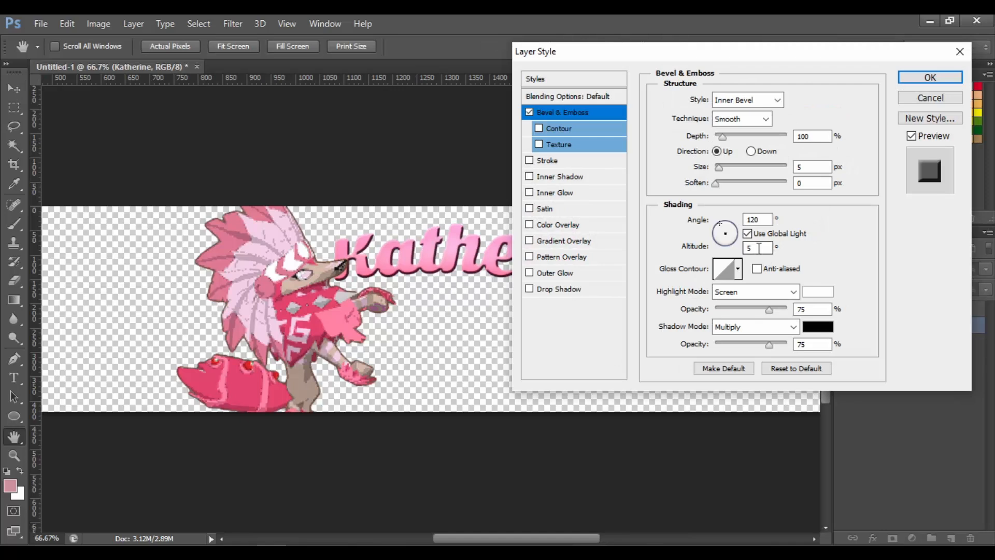
text(77)
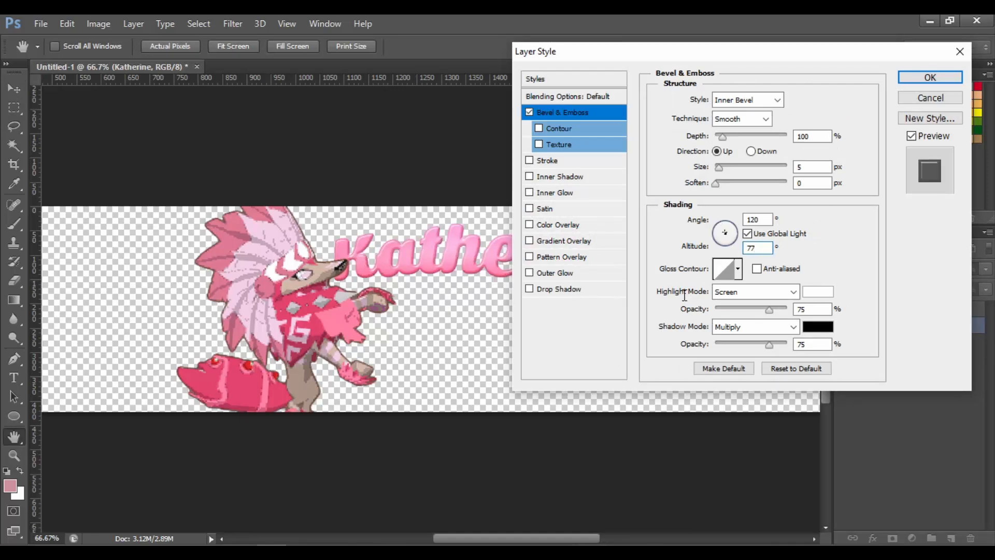
key(BackSpace)
text(5)
key(BackSpace)
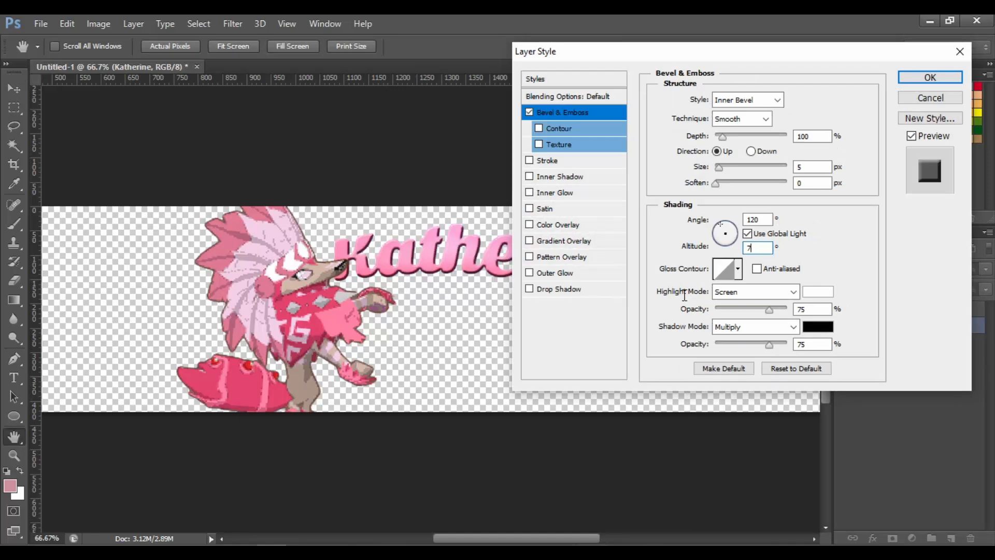
text(7)
key(BackSpace)
text(5)
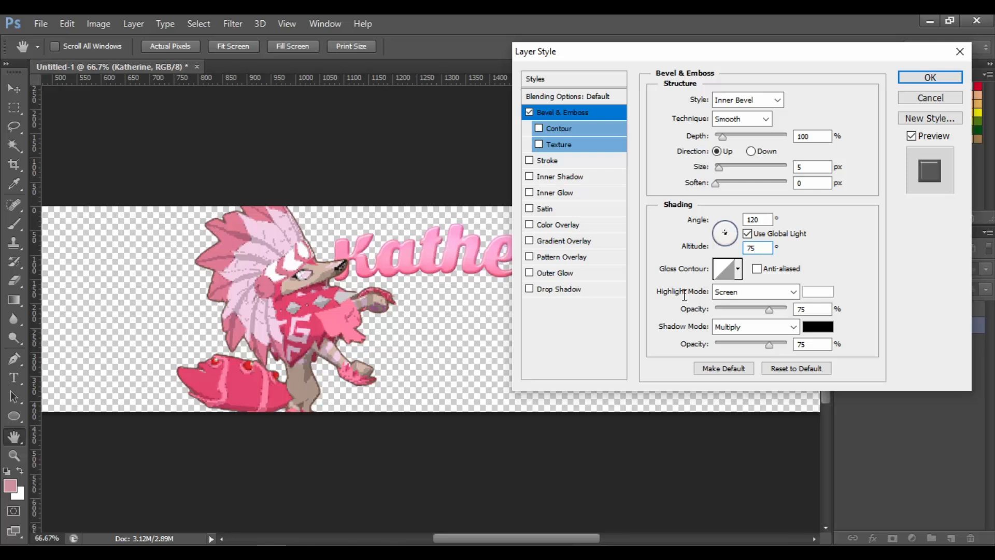
Set the bevel shadow opacity to 0%, raise the highlight opacity, set size to 5 px, and apply the style
drag(726, 343, 670, 354)
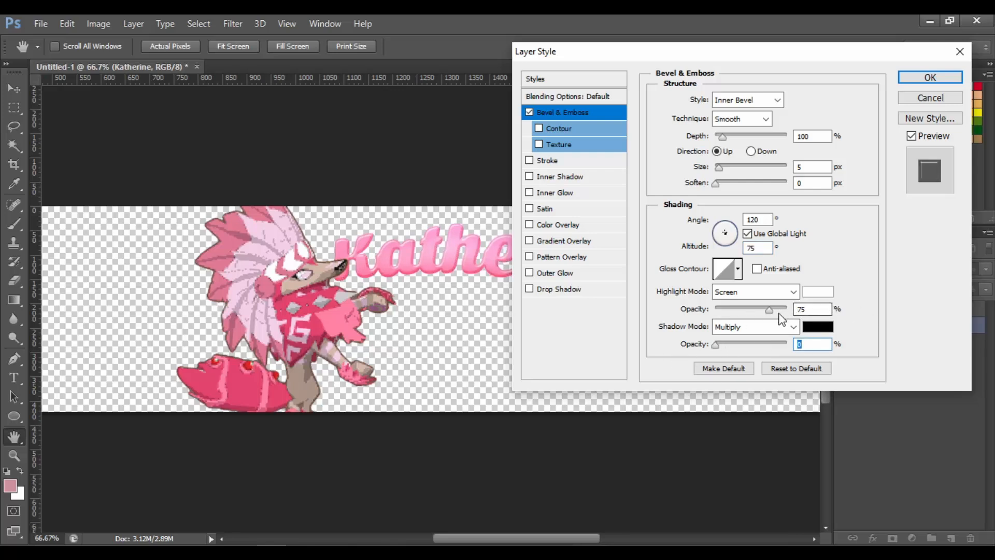
drag(771, 311, 832, 307)
double_click(800, 168)
text(4)
key(BackSpace)
text(5)
click(933, 78)
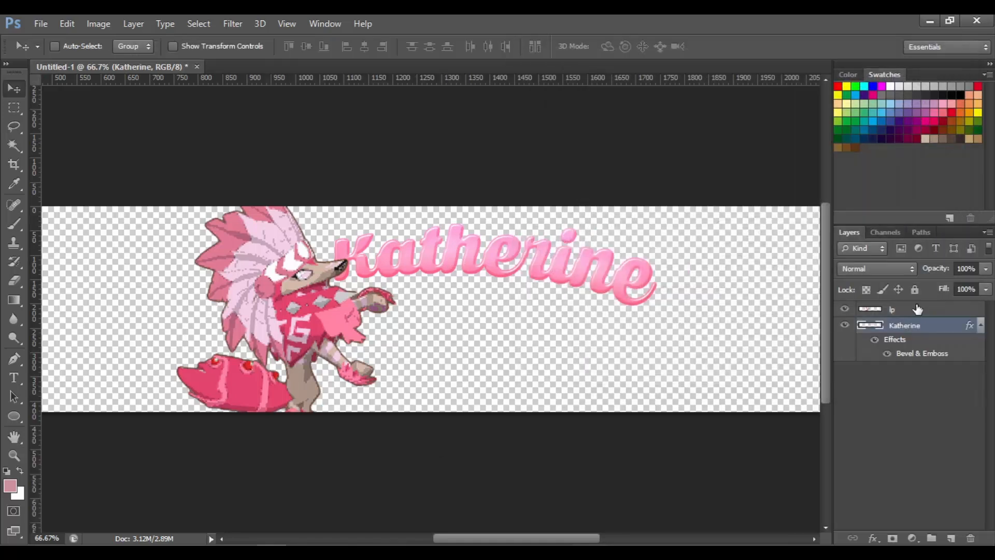
Rasterize the Katherine layer's style, then undo the rasterization
right_click(931, 326)
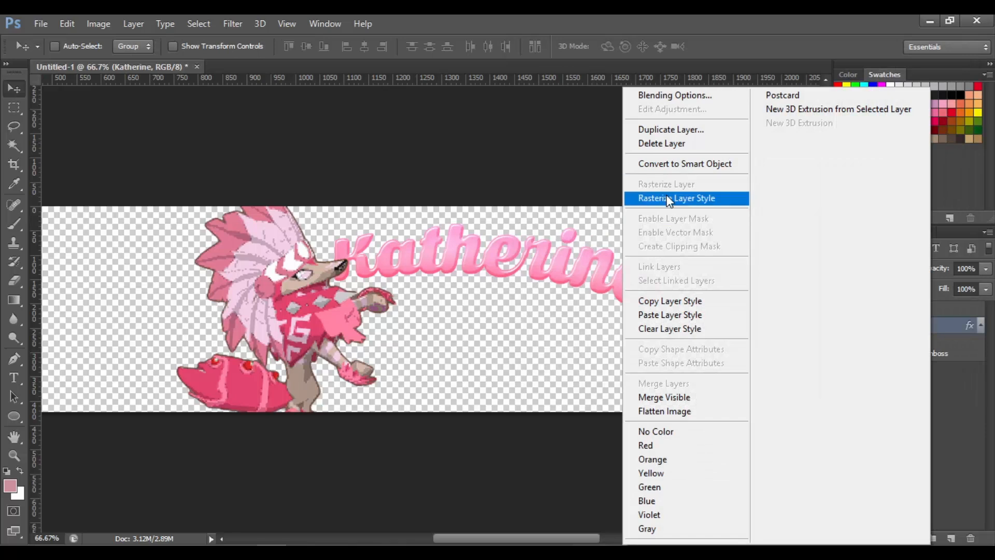
click(669, 199)
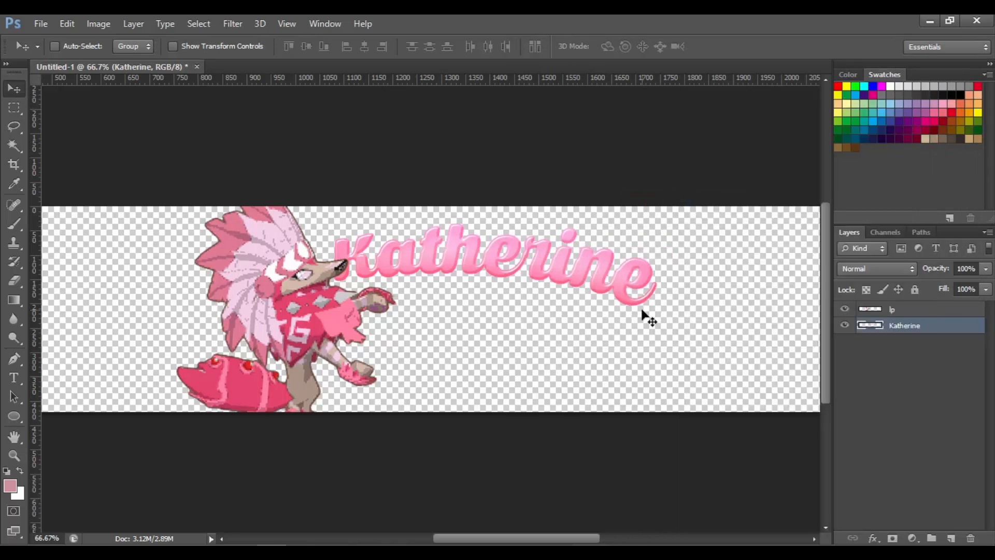
key(ctrl+z)
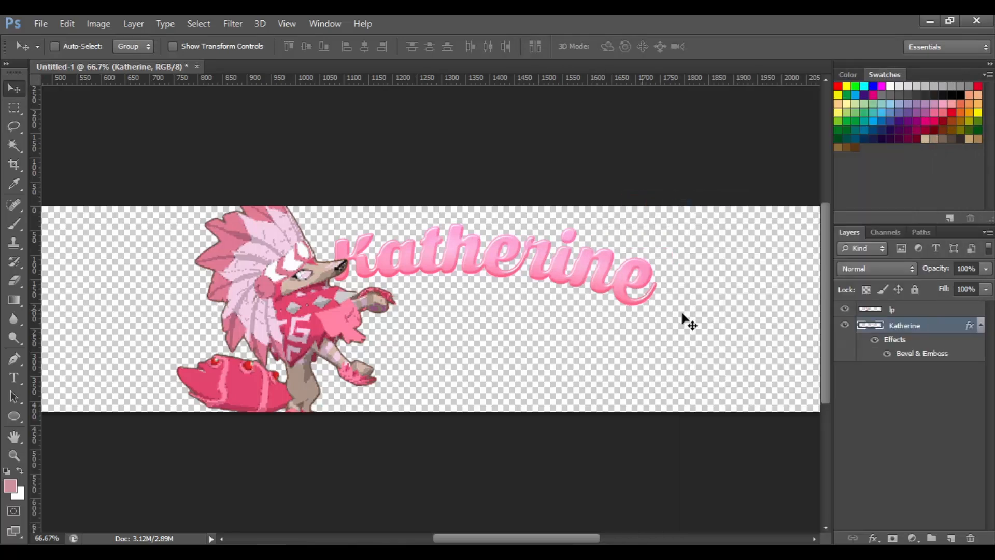
Reopen the layer's Bevel & Emboss settings and lower the highlight opacity to about 74%
right_click(895, 326)
click(668, 94)
double_click(941, 325)
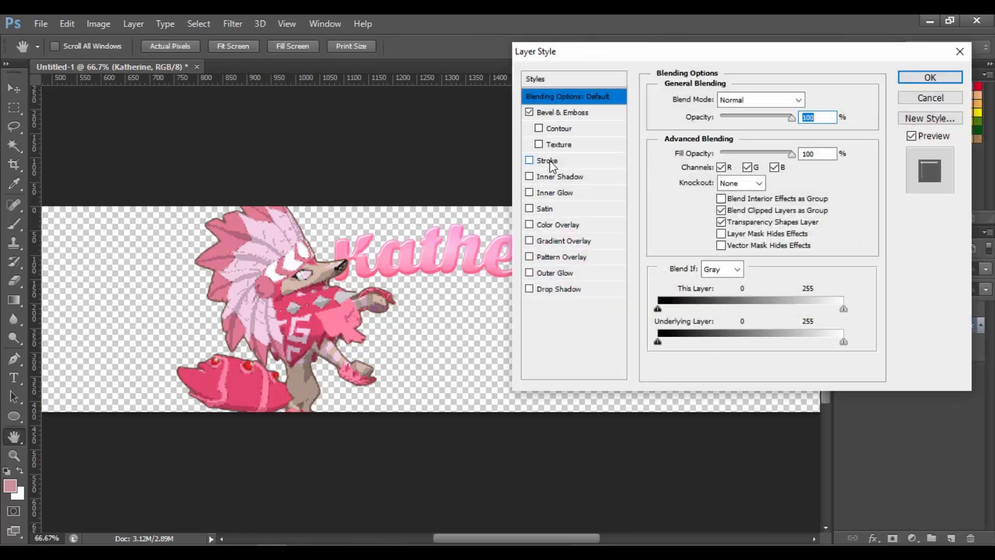
click(558, 112)
drag(787, 310, 769, 312)
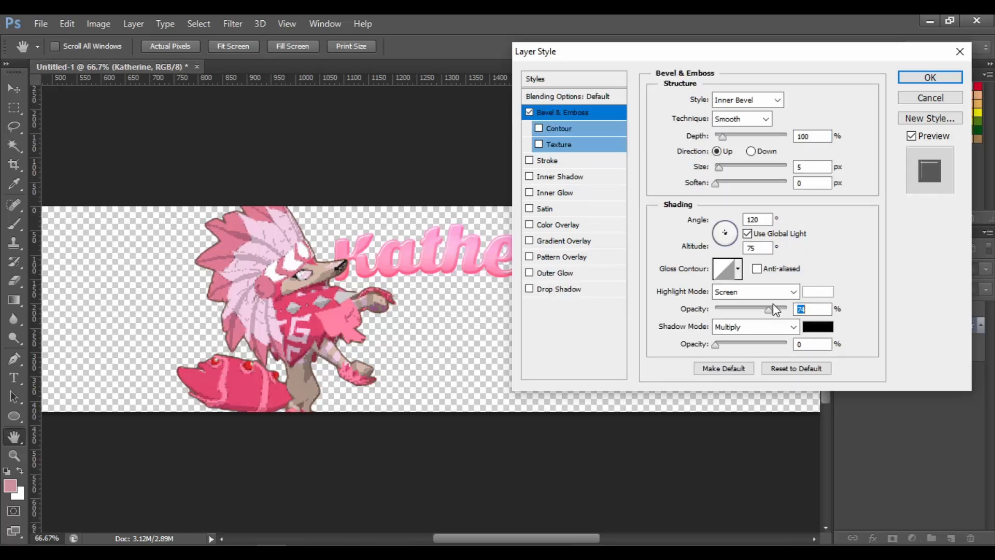
Enable Gradient Overlay and set its blend mode to Color Dodge
click(569, 240)
click(761, 100)
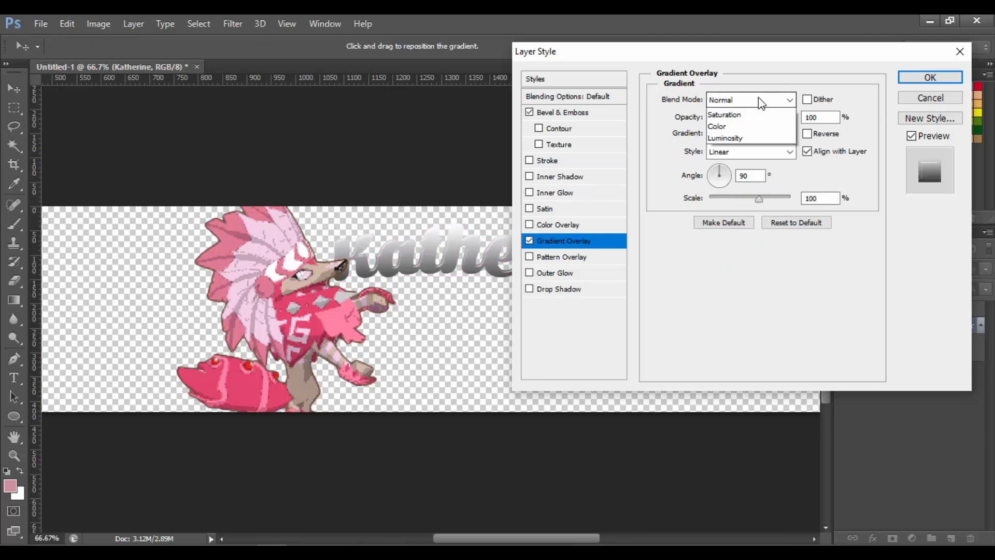
click(759, 243)
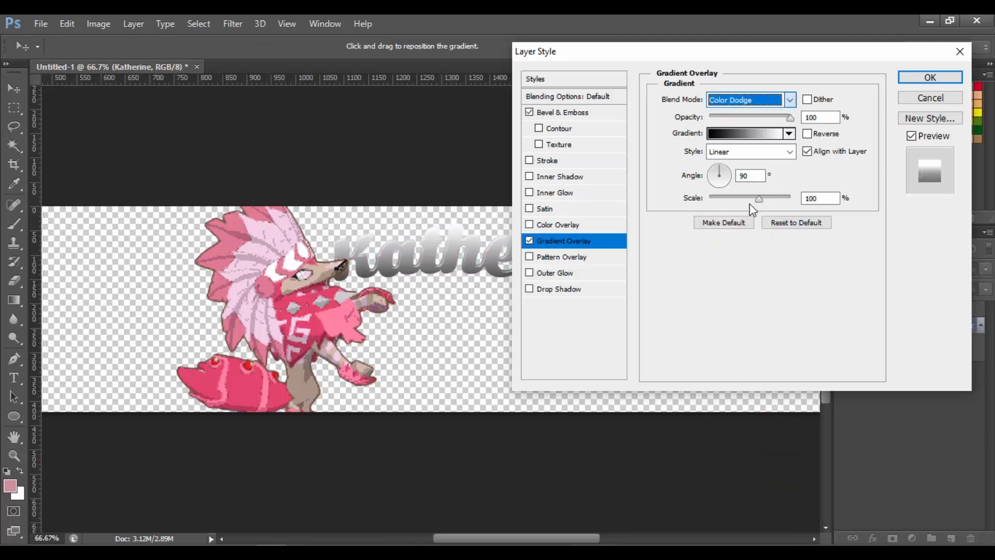
Choose a hard-edged black-to-white gradient and move its midpoint stop to 57% location
click(722, 135)
click(642, 127)
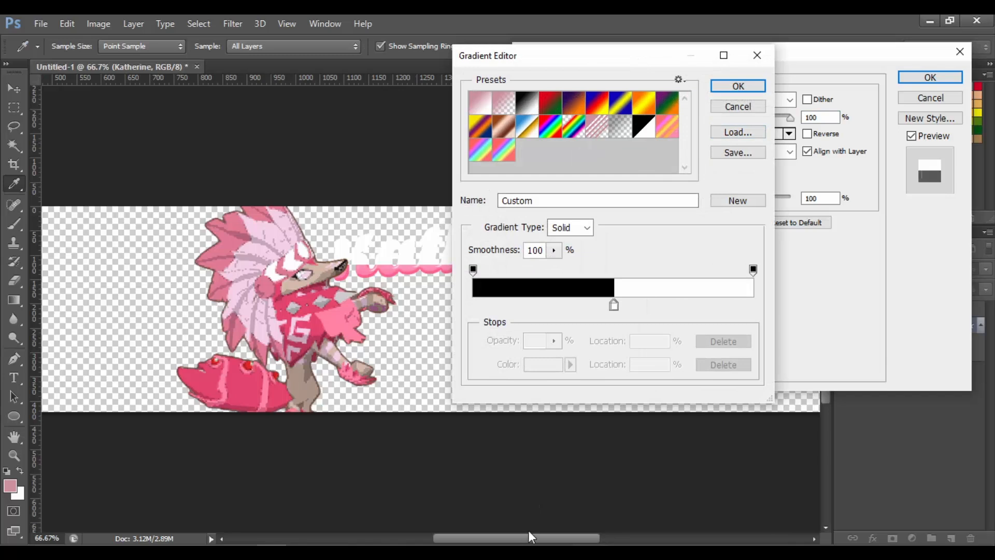
drag(530, 537, 578, 537)
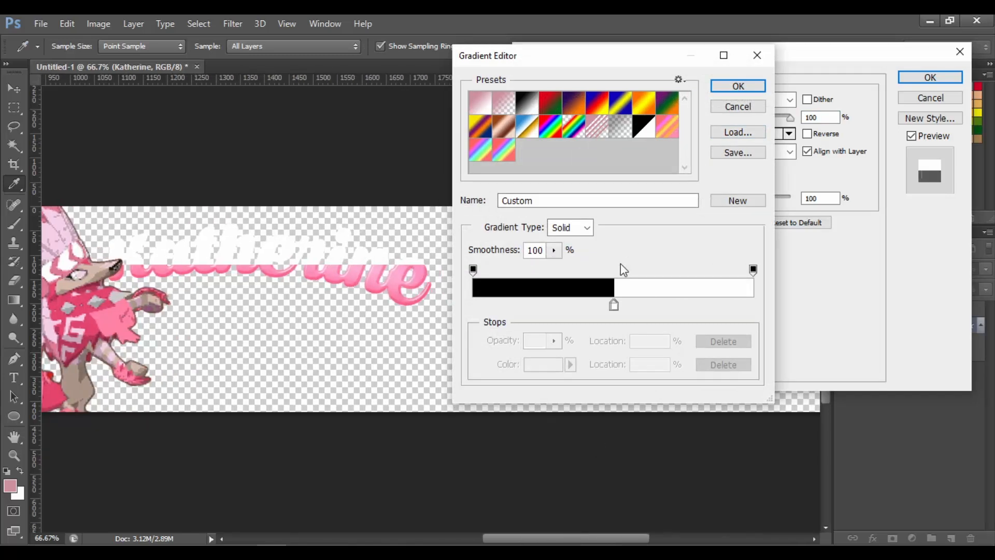
drag(614, 308, 633, 310)
click(621, 306)
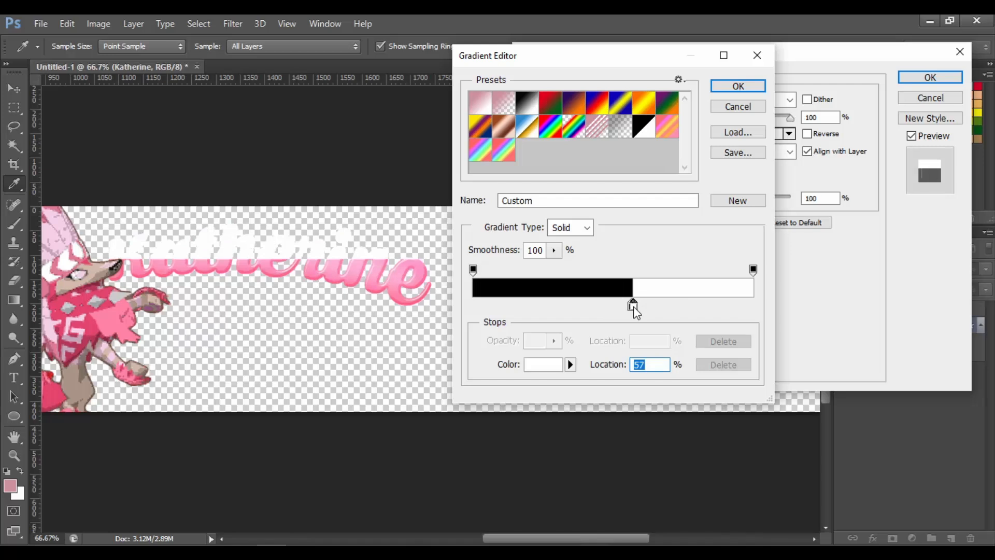
key(Return)
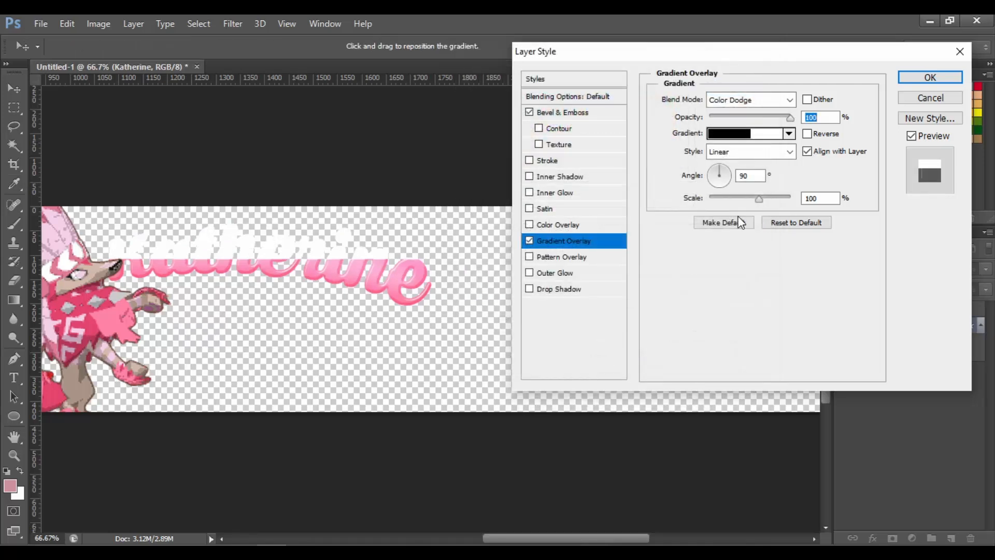
Set the gradient overlay angle to 87°
double_click(750, 175)
text(0)
key(BackSpace)
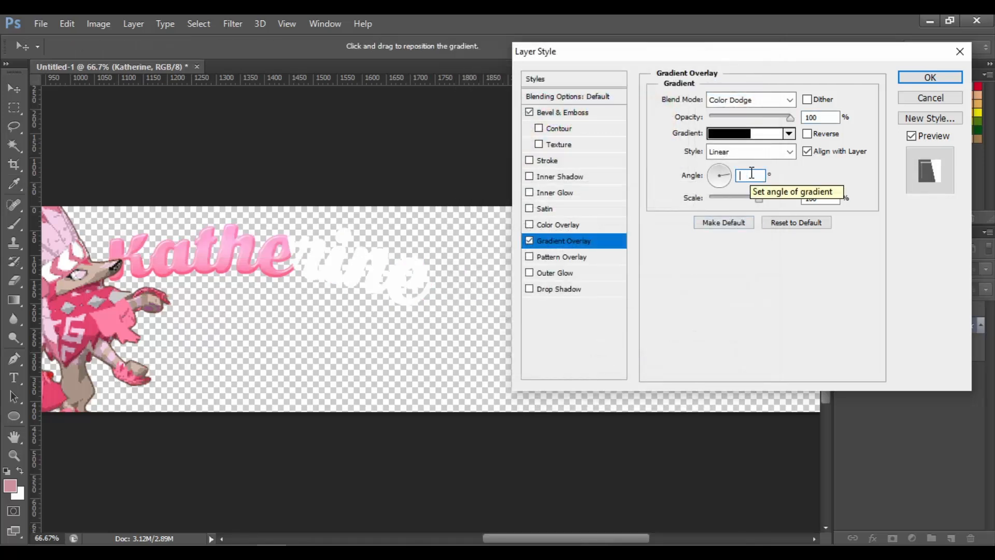
text(88)
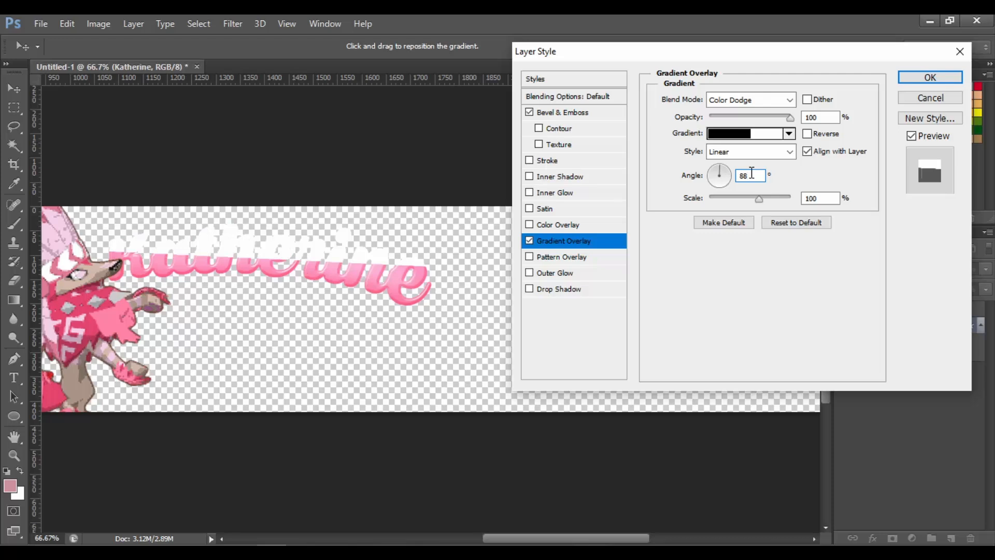
key(BackSpace)
text(7)
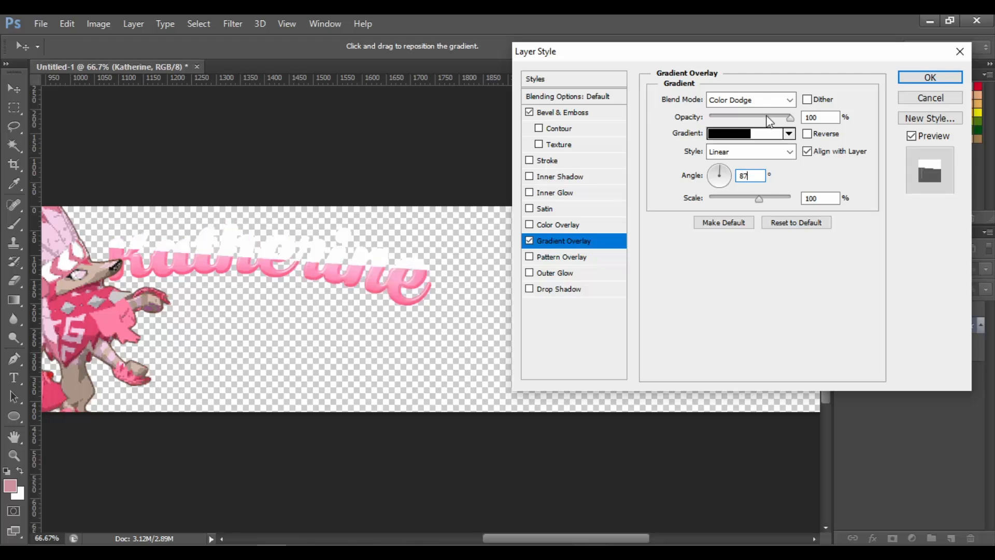
Set the gradient overlay opacity to 10%
click(724, 119)
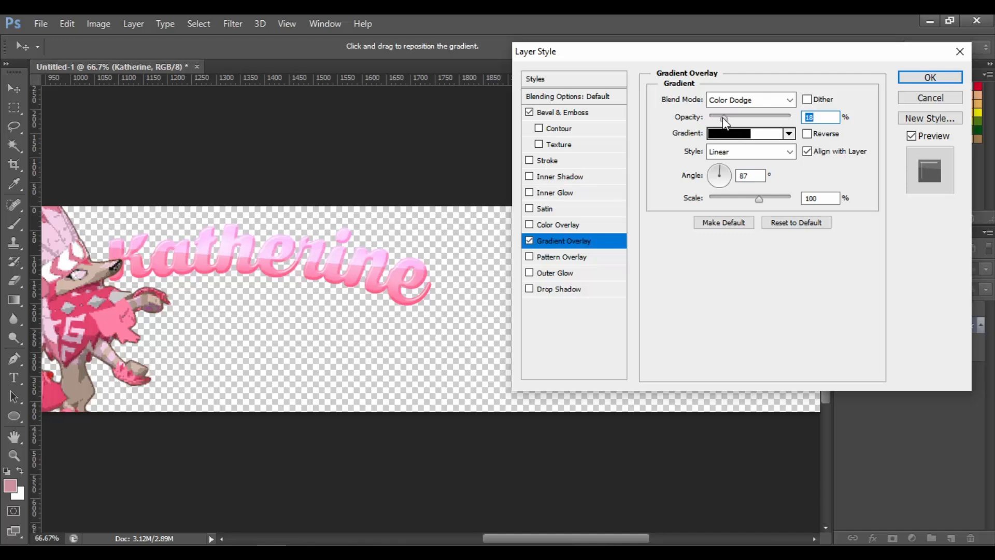
drag(723, 117, 724, 120)
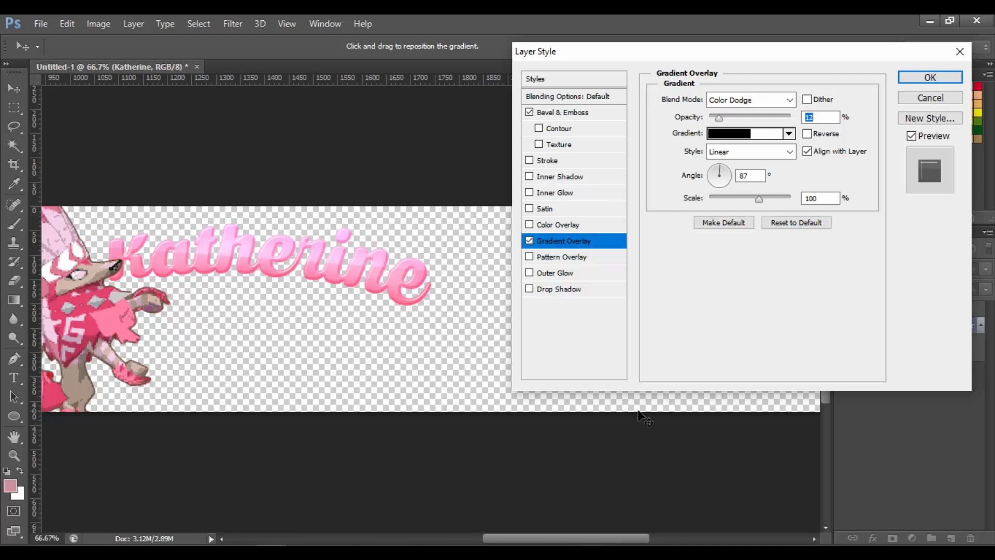
text(11)
key(BackSpace)
text(0)
drag(496, 540, 466, 540)
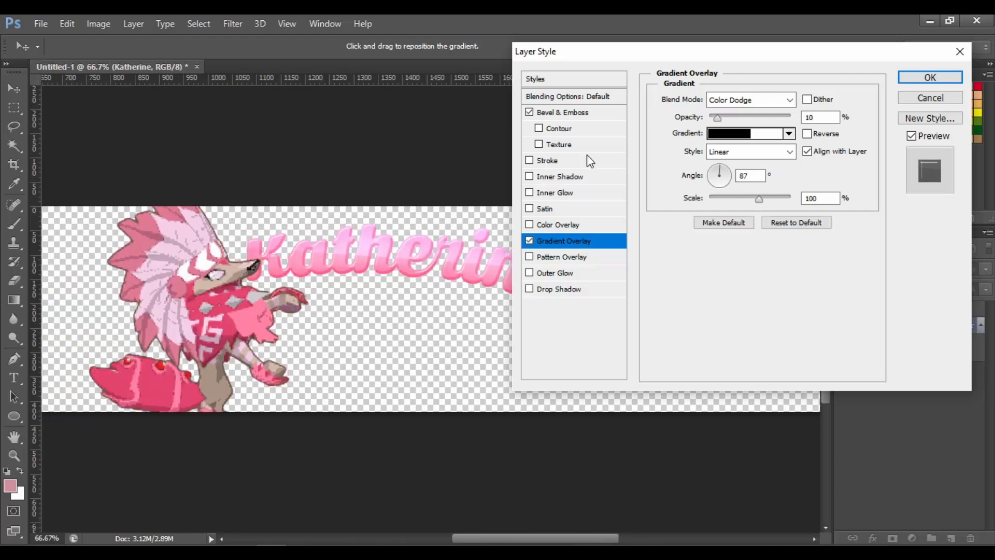
Enable Stroke, set its colour to d0155a, and apply the layer style
click(557, 161)
click(556, 160)
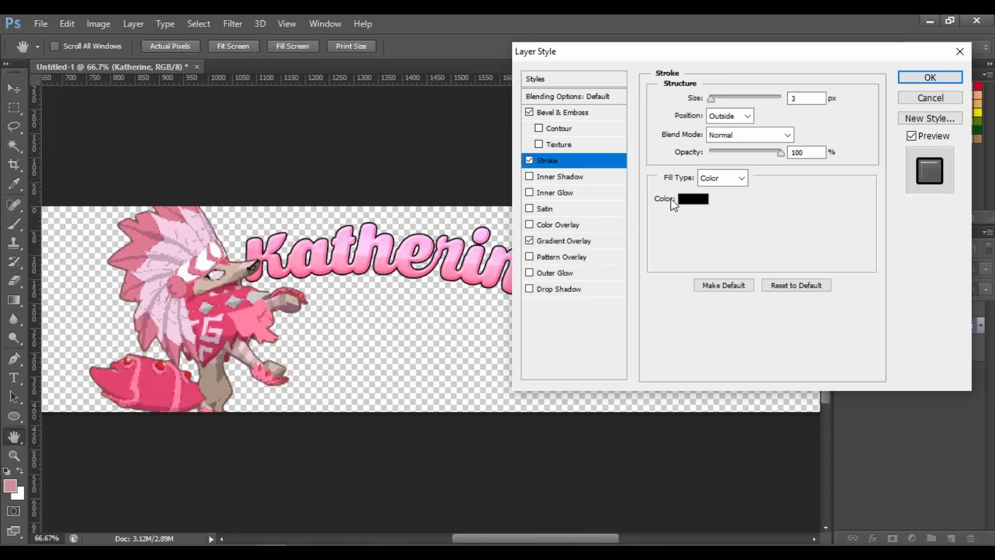
click(386, 258)
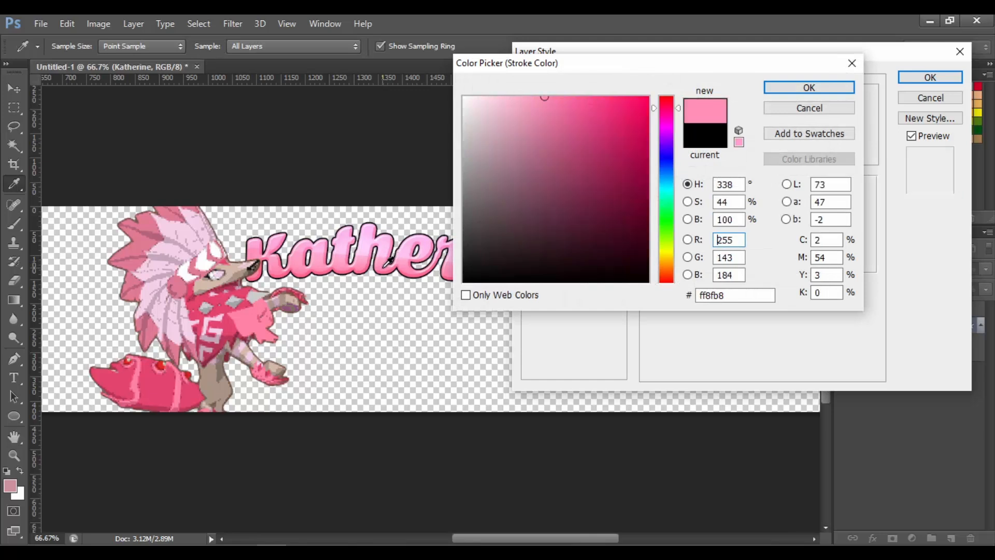
drag(547, 542, 535, 539)
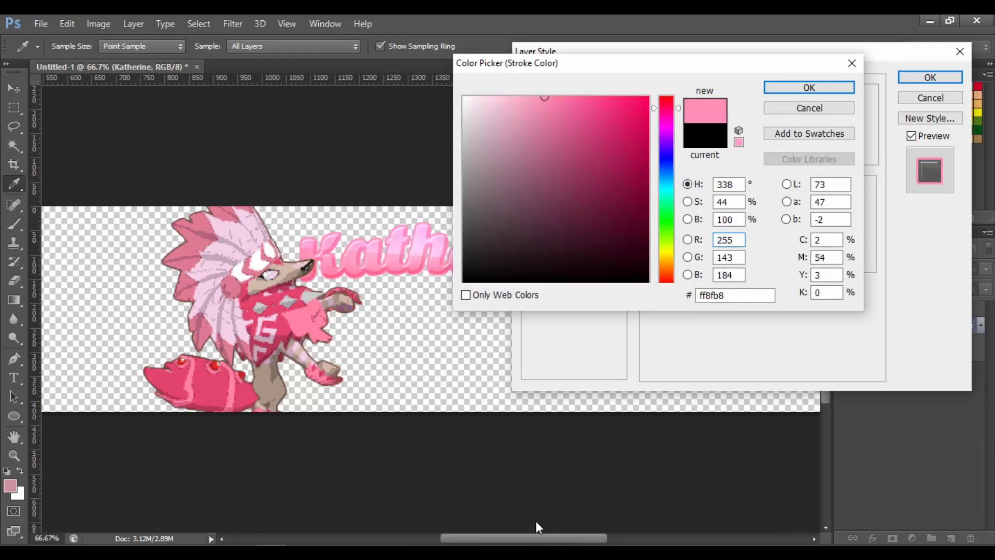
drag(507, 101, 484, 86)
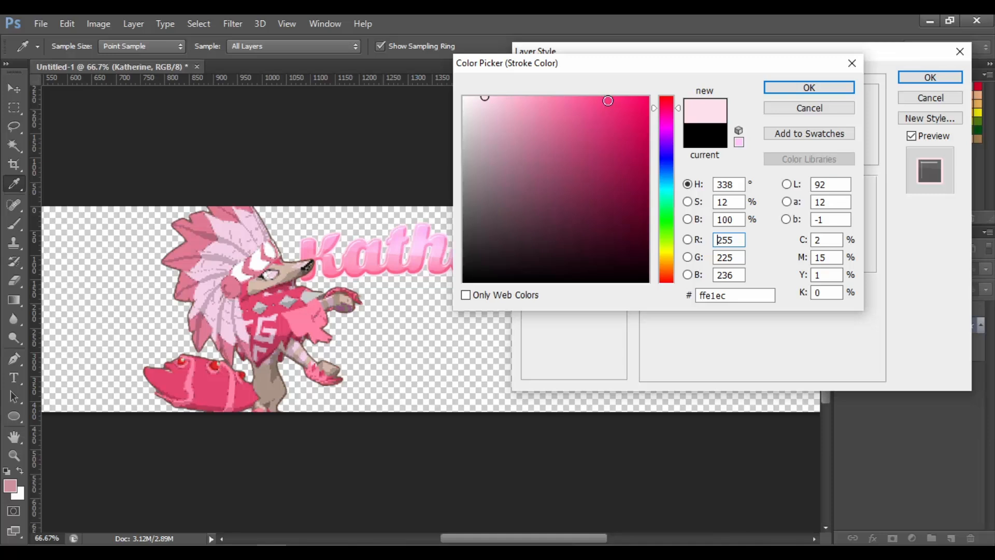
mouse_move(605, 126)
mouse_down()
mouse_move(613, 147)
mouse_move(622, 125)
mouse_move(629, 130)
mouse_up()
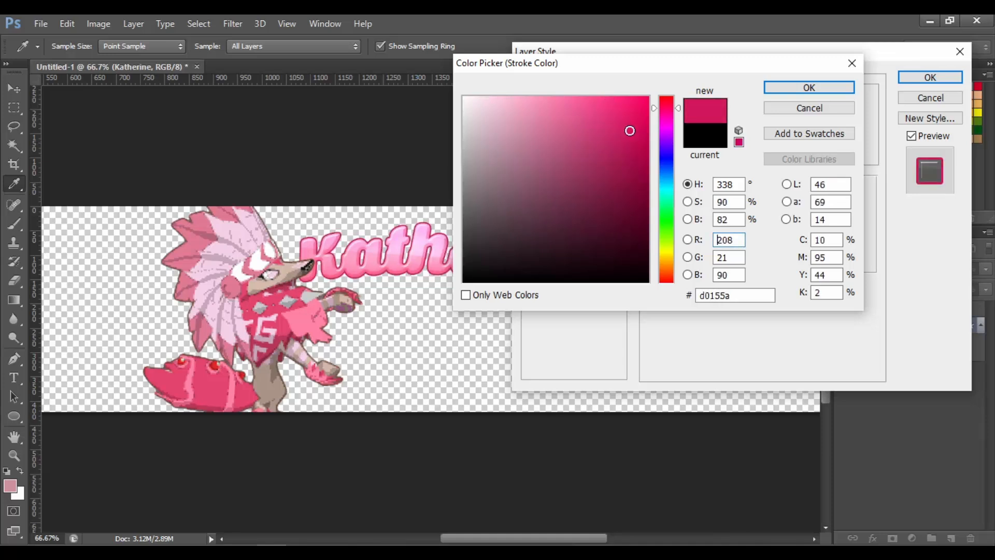
key(Return)
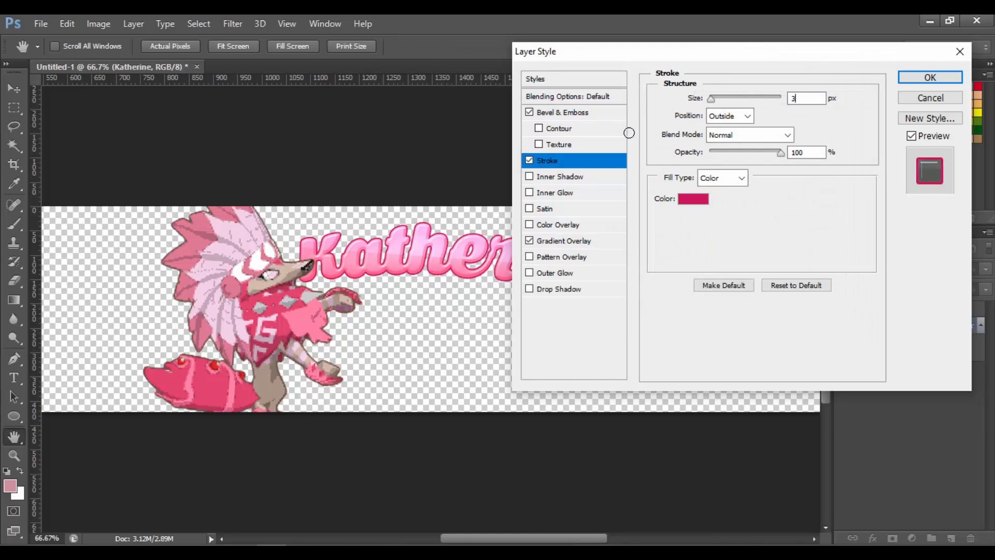
key(Return)
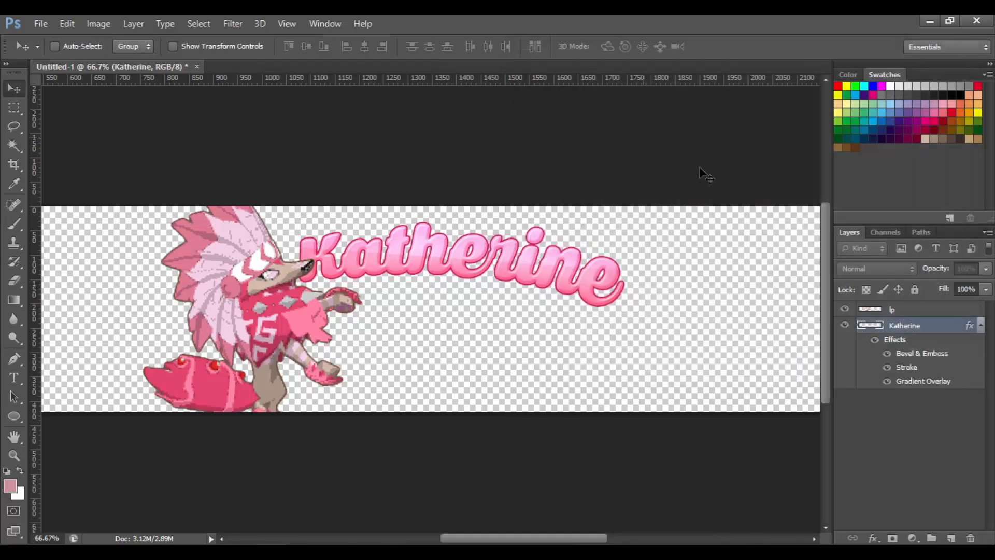
Set the name layer's Bevel & Emboss highlight opacity to 100%
right_click(931, 328)
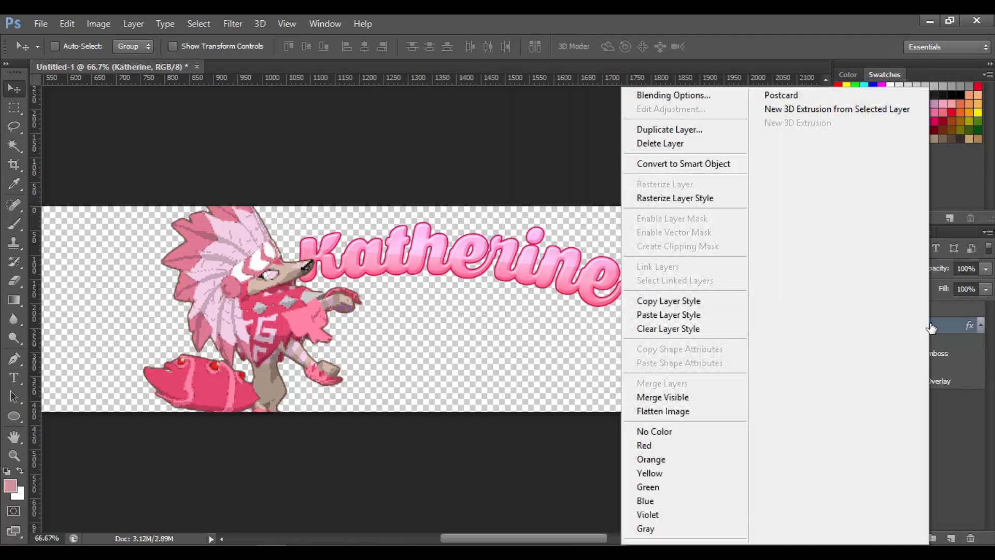
click(674, 94)
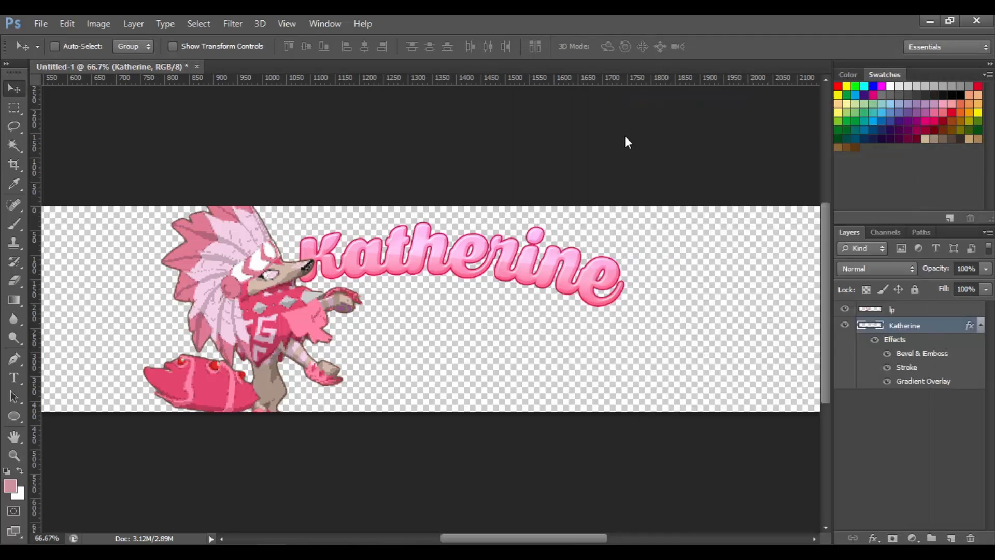
click(570, 112)
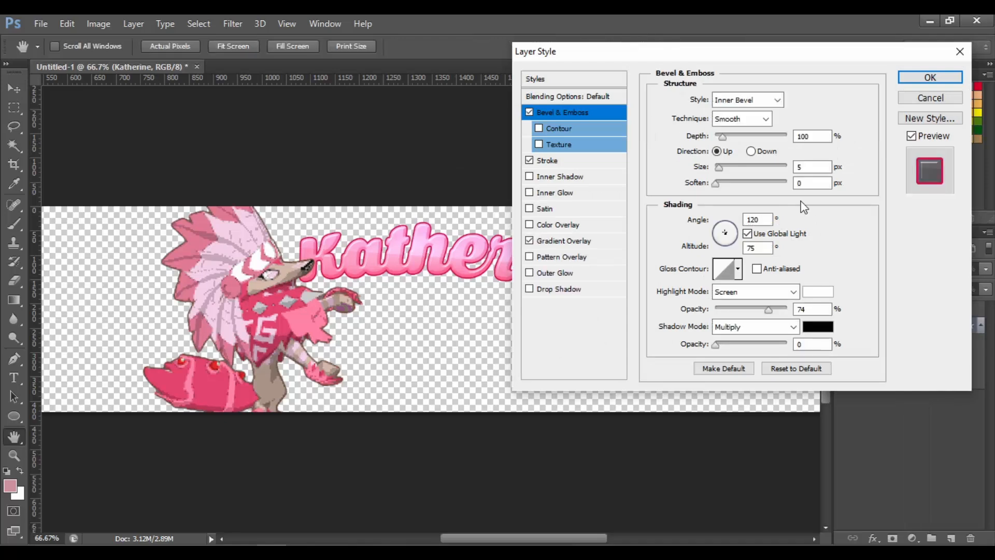
drag(769, 310, 900, 333)
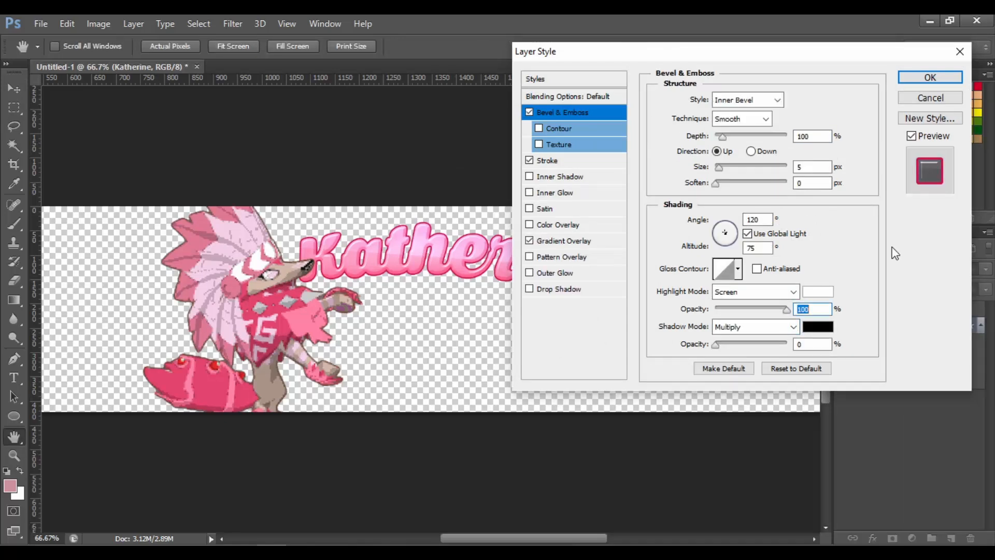
click(931, 78)
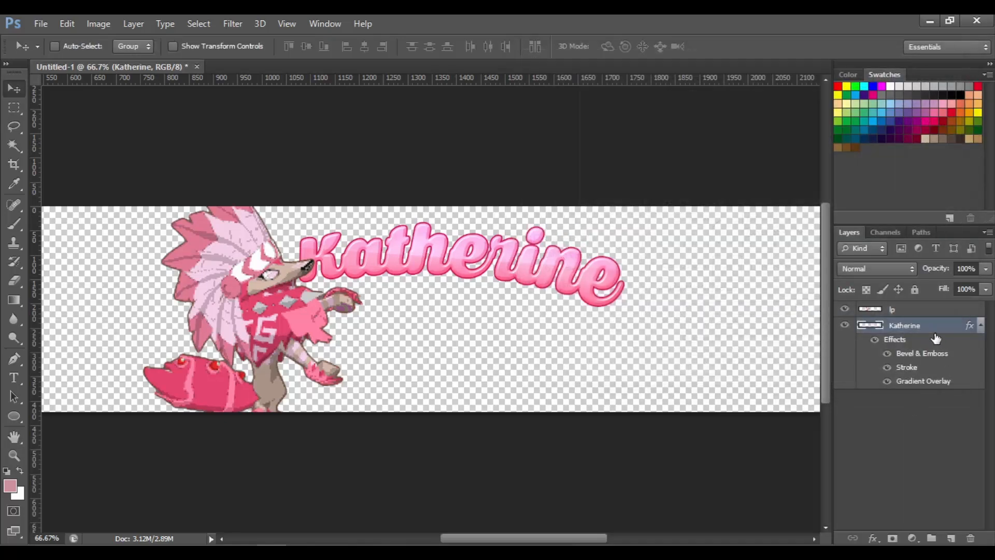
Rasterize the name layer's layer style
right_click(935, 337)
click(695, 199)
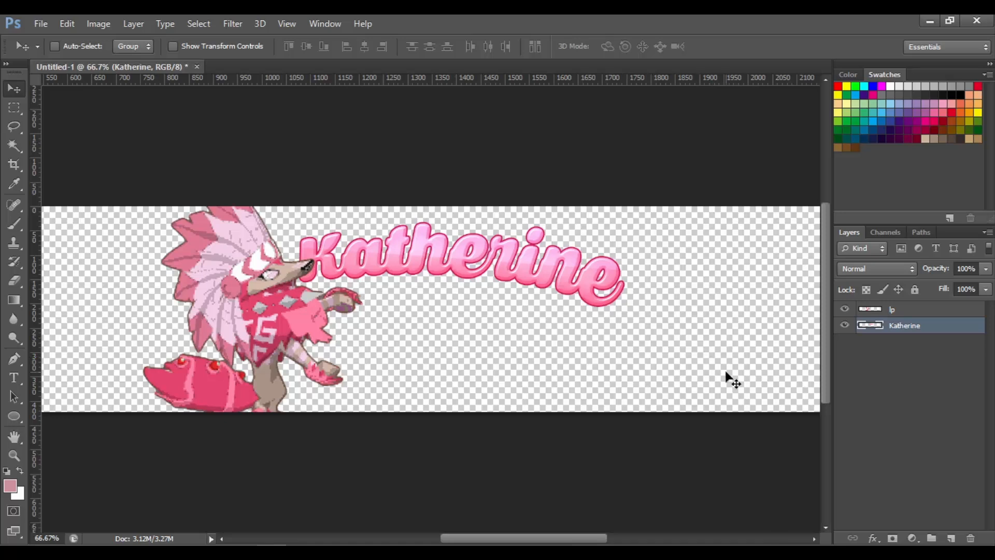
right_click(912, 332)
click(660, 98)
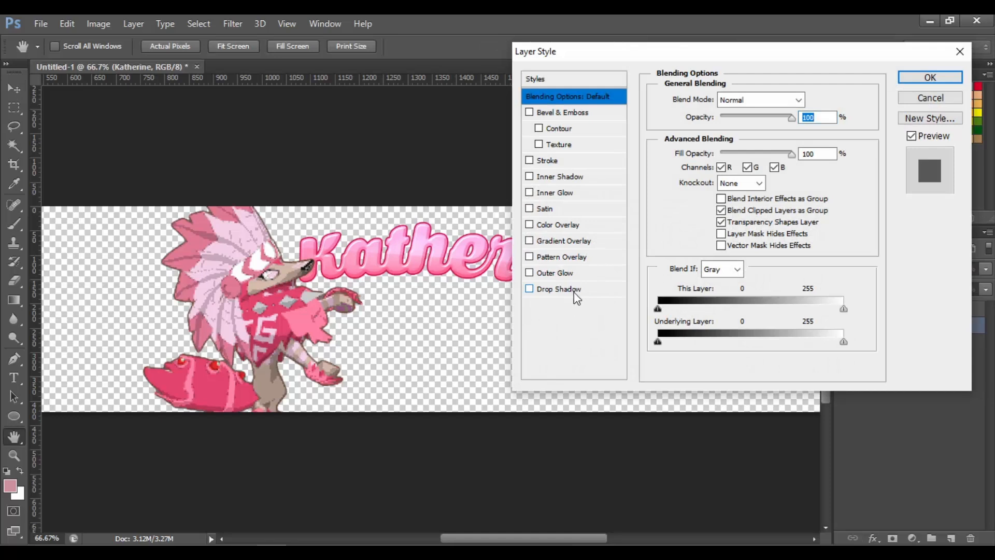
click(574, 290)
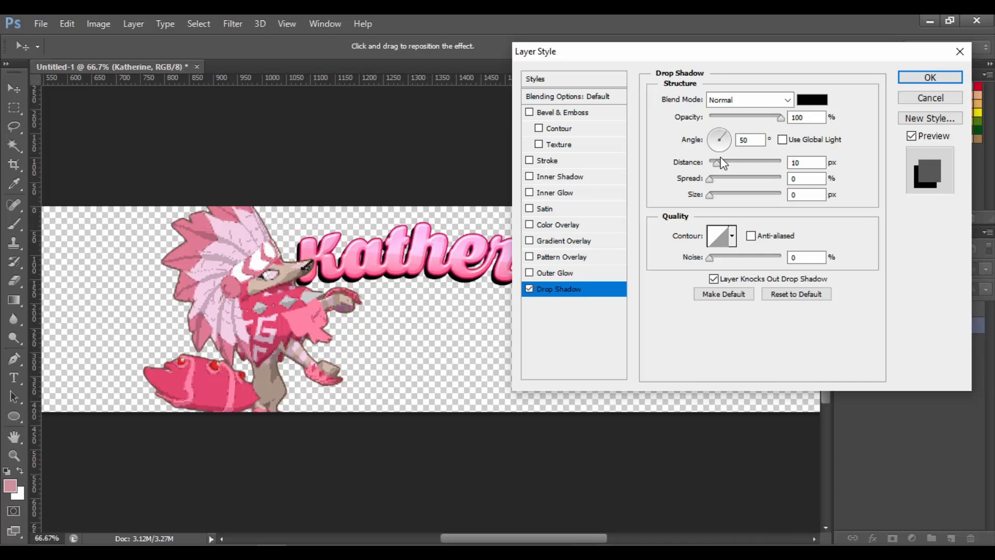
drag(718, 162, 725, 166)
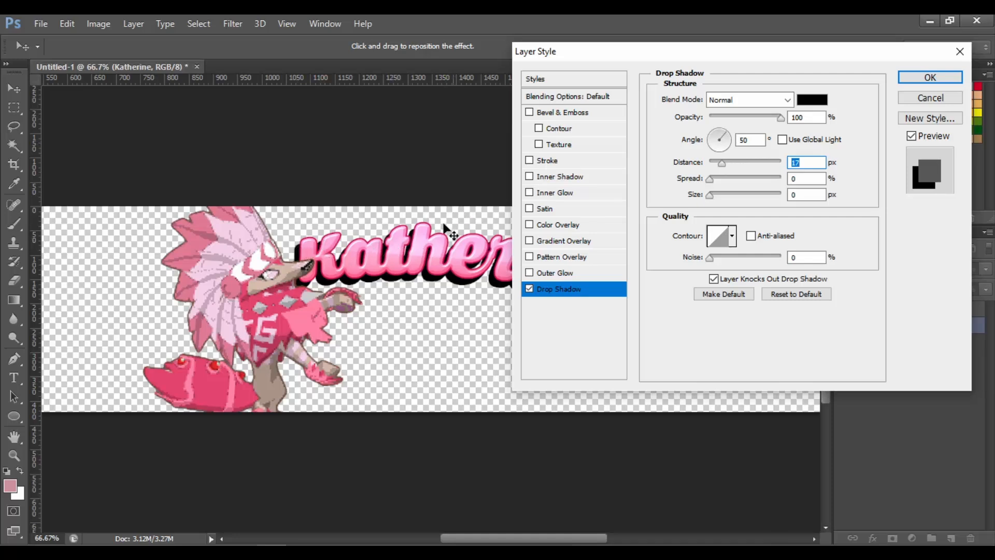
click(930, 99)
Duplicate the name layer, place the copy beneath the original and nudge it 2 px down and 1 px left
key(ctrl+j)
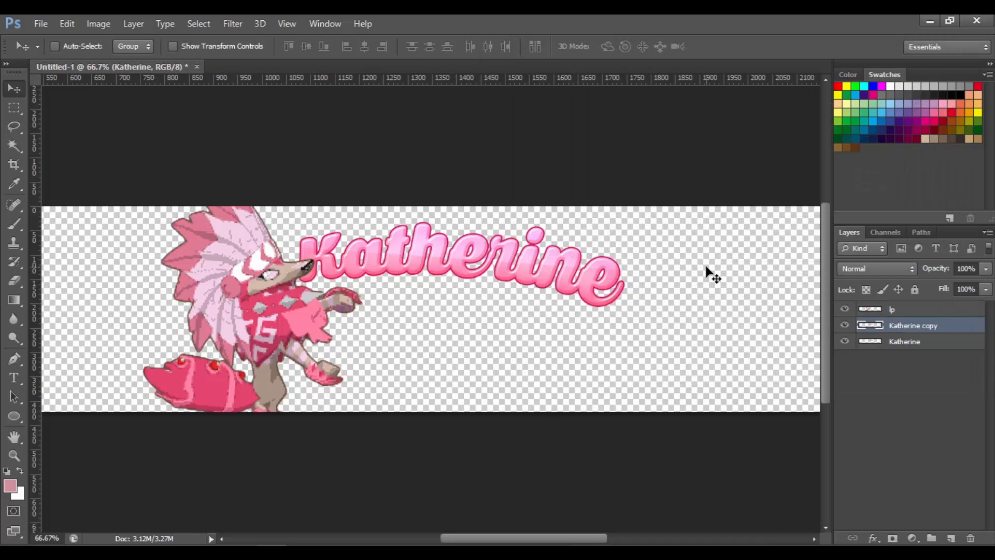
drag(916, 319, 925, 346)
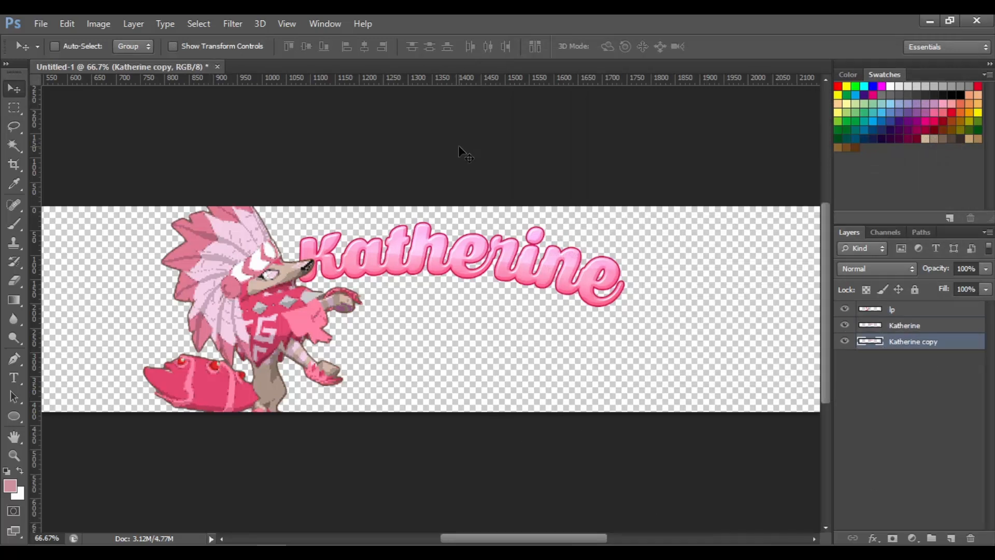
key(ctrl+t)
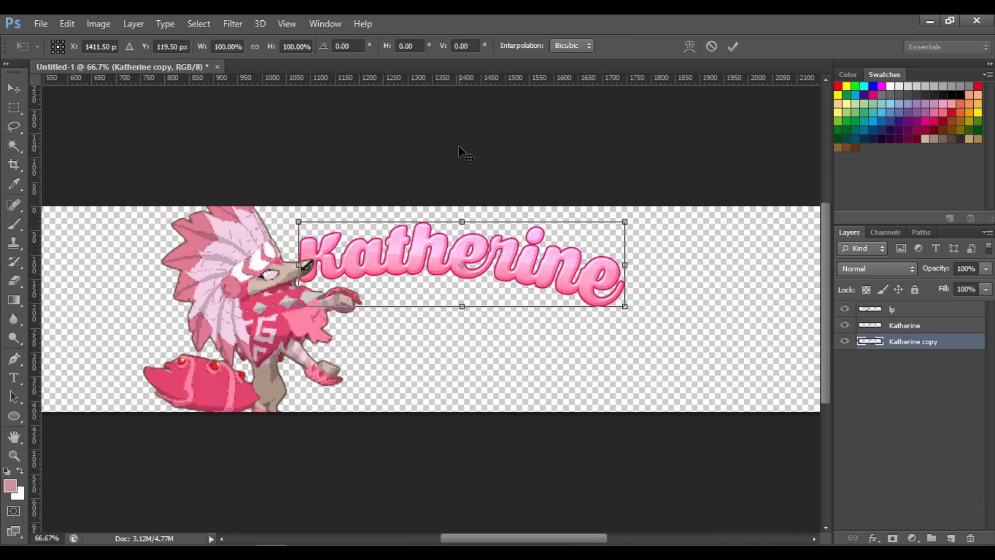
key(Down)
key(Down)
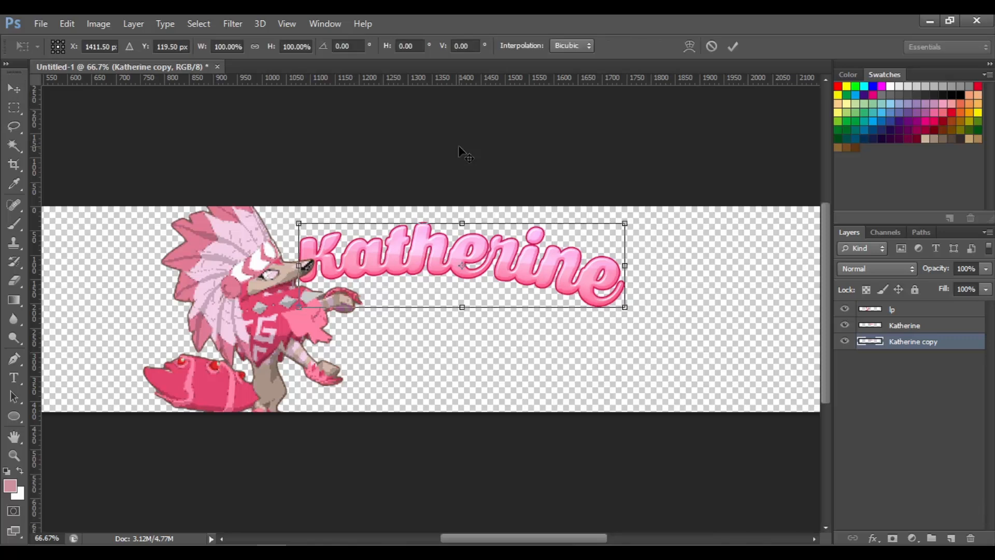
key(Left)
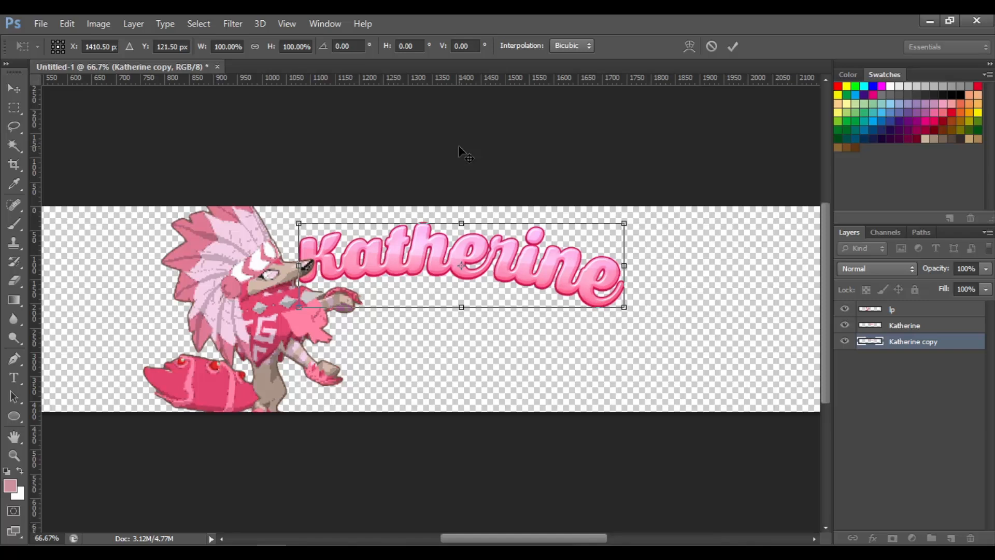
key(Return)
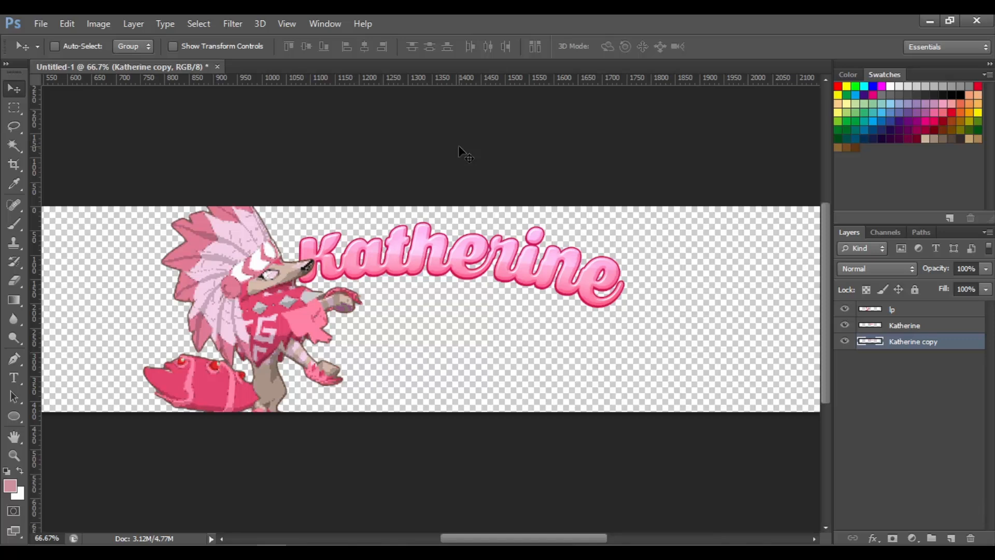
Duplicate the offset copy repeatedly to stack six more copies beneath the name
key(ctrl+j)
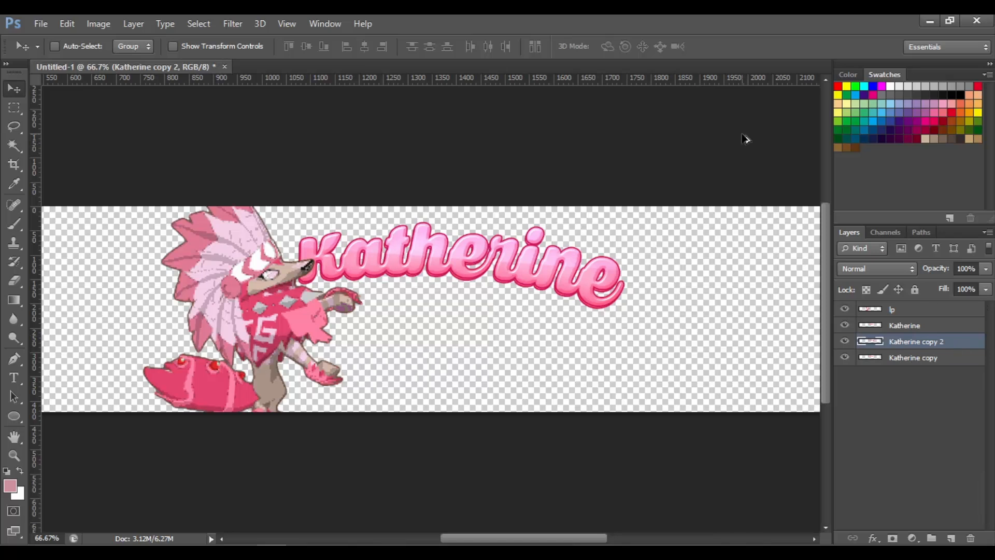
key(ctrl+j)
key(ctrl+j)
key(ctrl+j)
key(ctrl+j)
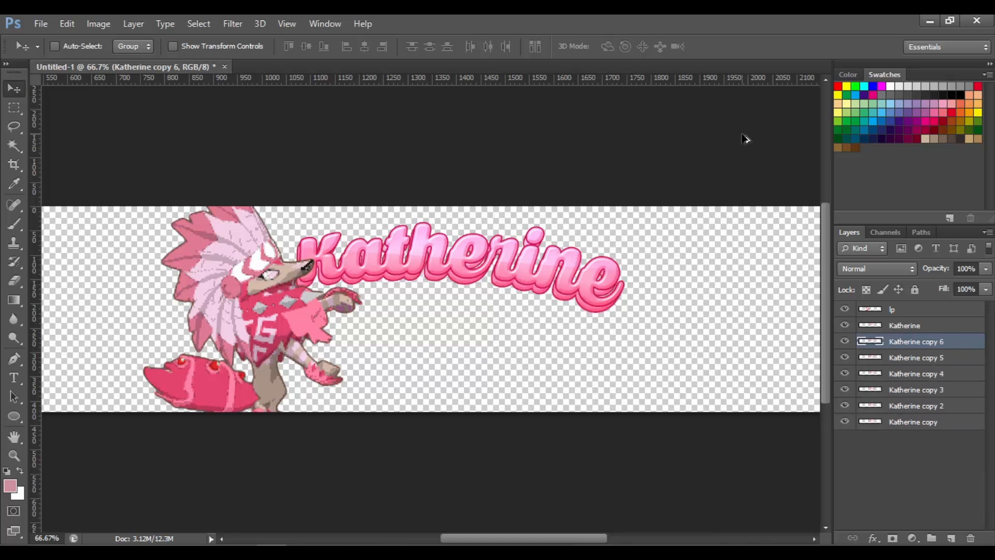
key(ctrl+j)
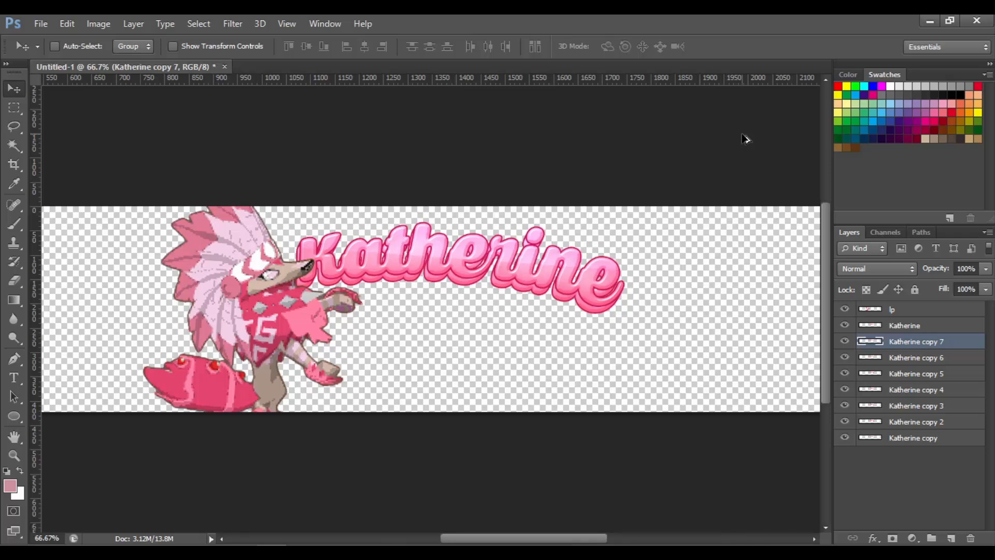
key(ctrl+j)
key(ctrl+z)
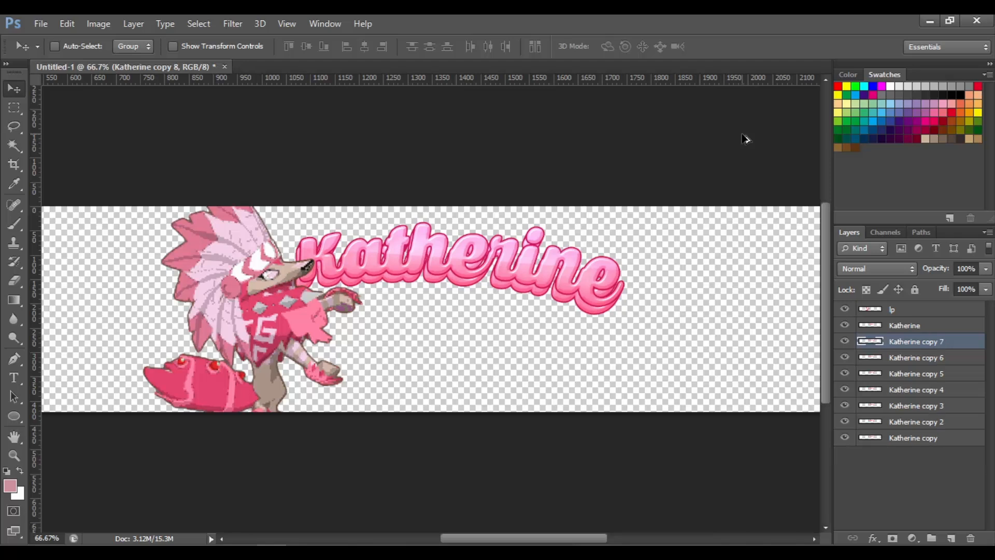
Select all the Katherine copy layers and merge them into one layer
shift+click(921, 438)
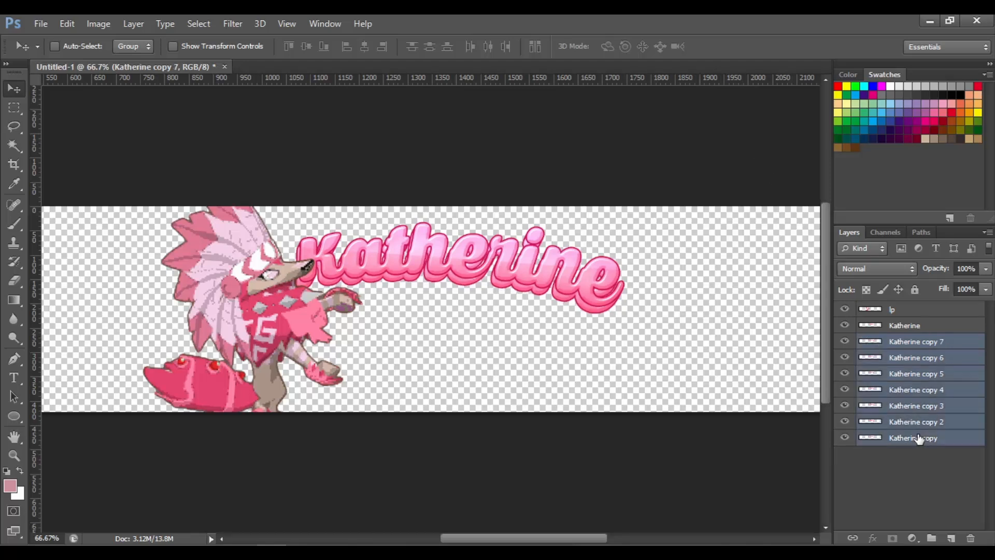
right_click(921, 438)
click(680, 386)
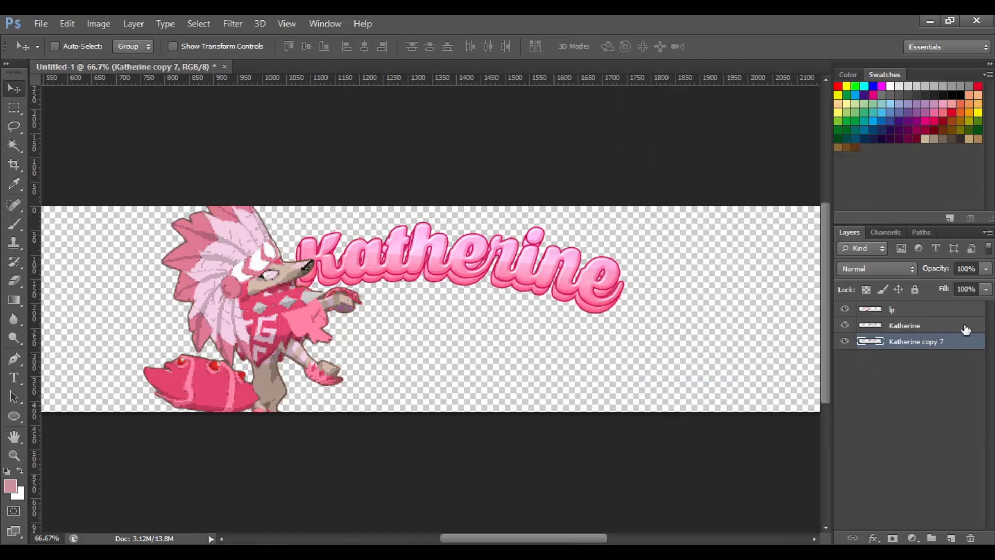
Add a Color Overlay to the merged copy layer using the pink colour f9518e
right_click(956, 340)
click(701, 97)
click(557, 224)
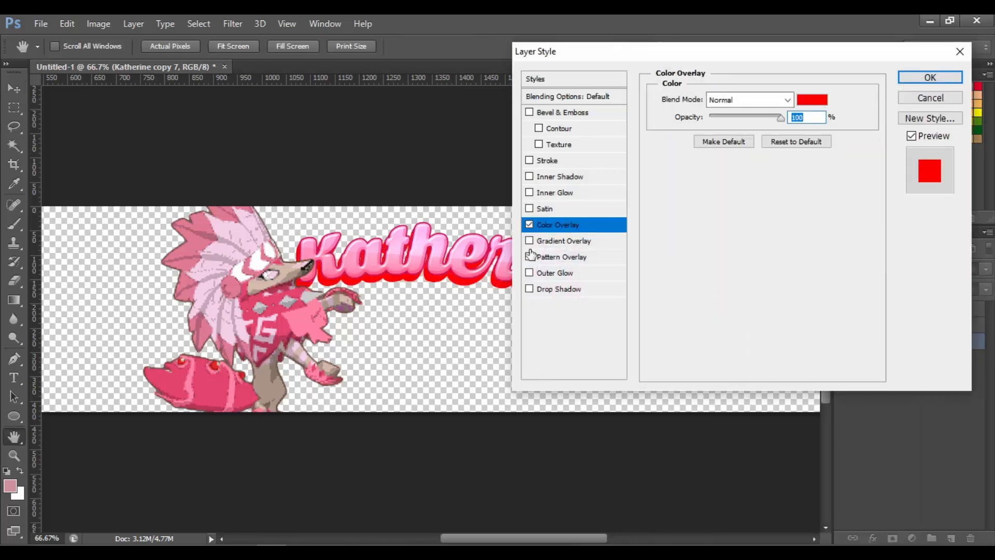
click(818, 101)
click(442, 266)
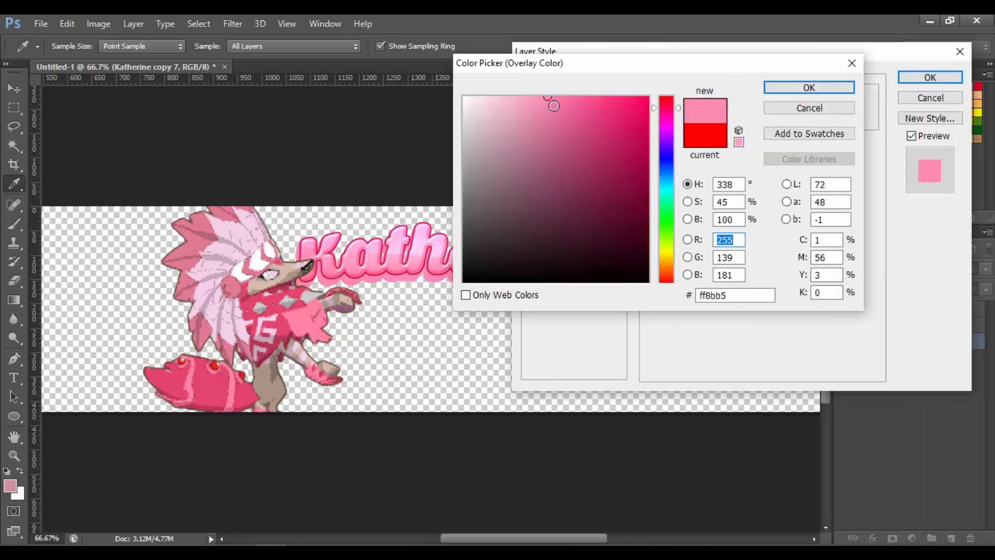
click(567, 103)
drag(566, 103, 578, 106)
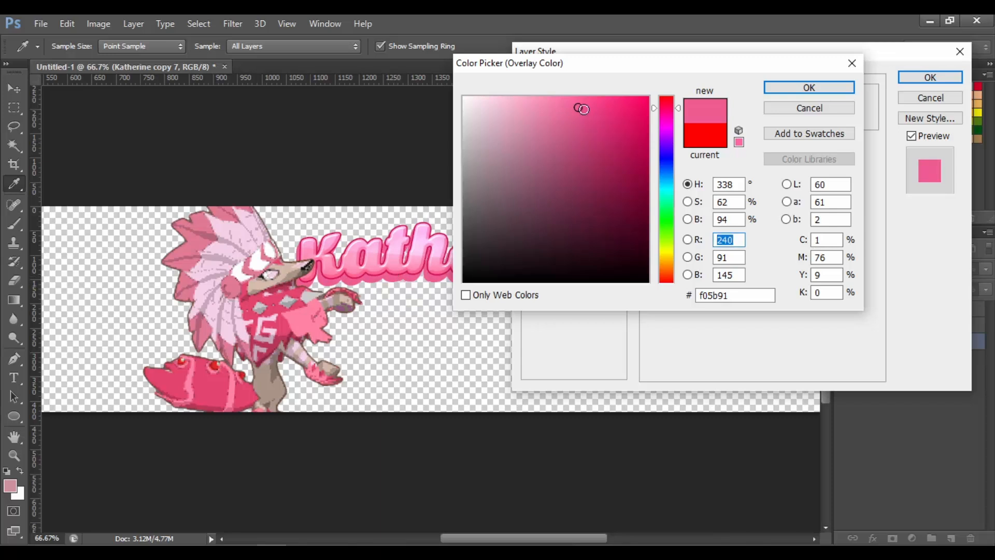
click(584, 110)
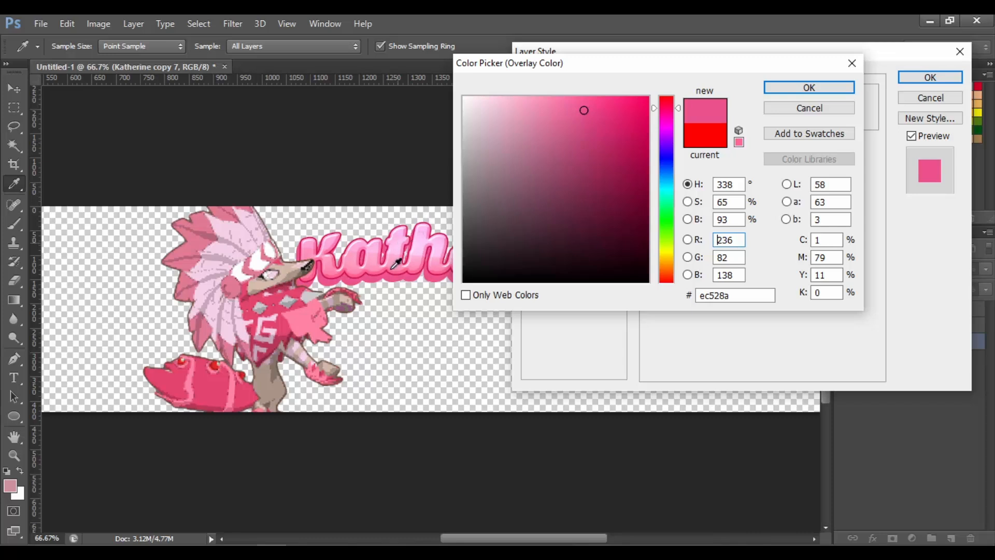
drag(584, 110, 588, 100)
click(809, 87)
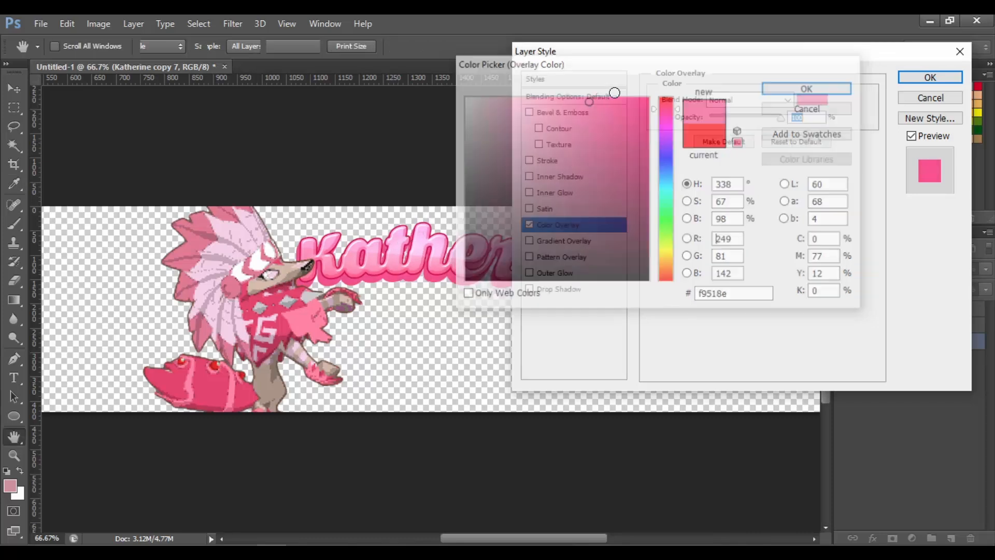
click(931, 77)
Rasterize the merged copy layer's layer style
right_click(933, 342)
click(684, 198)
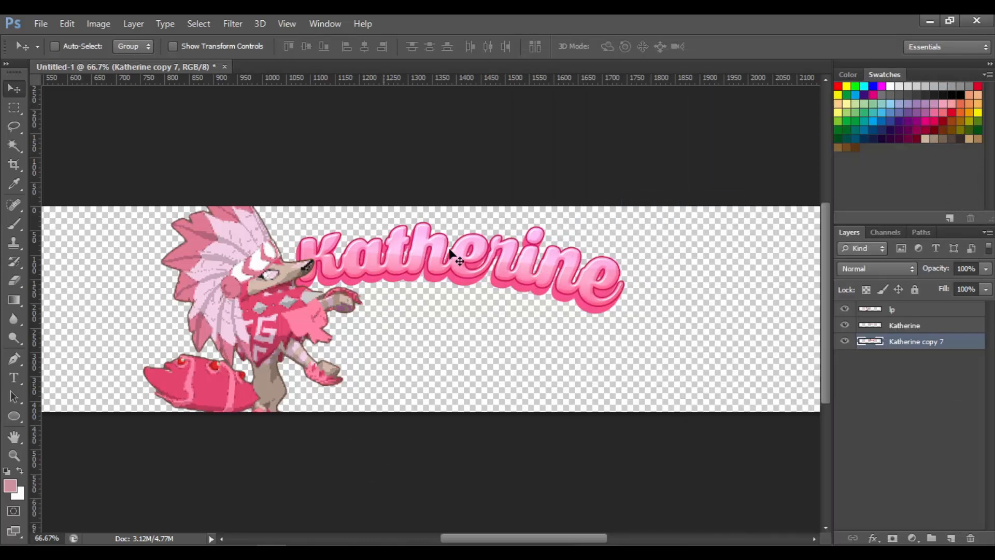
drag(519, 539, 505, 539)
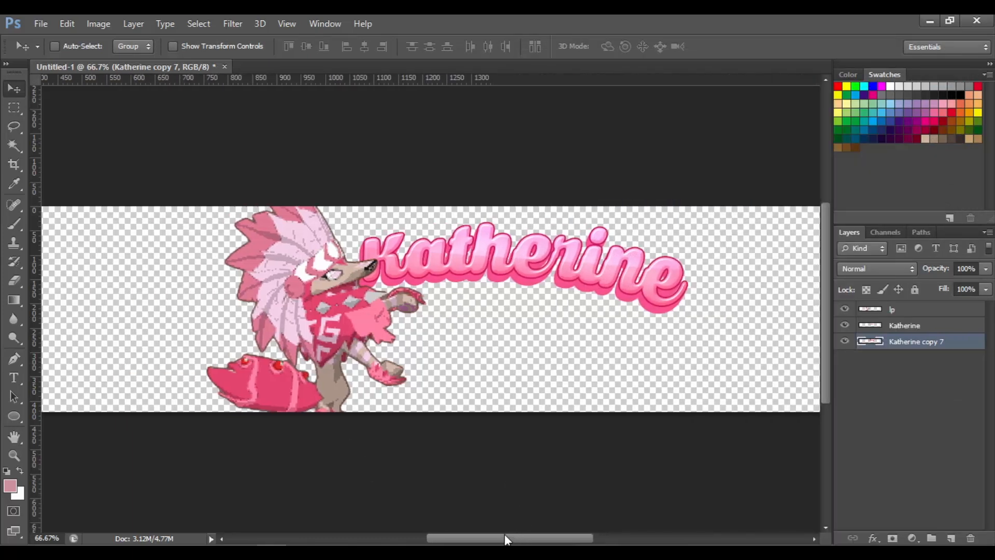
Create a new empty layer and move it to the bottom of the layer stack
key(ctrl+shift+n)
key(Return)
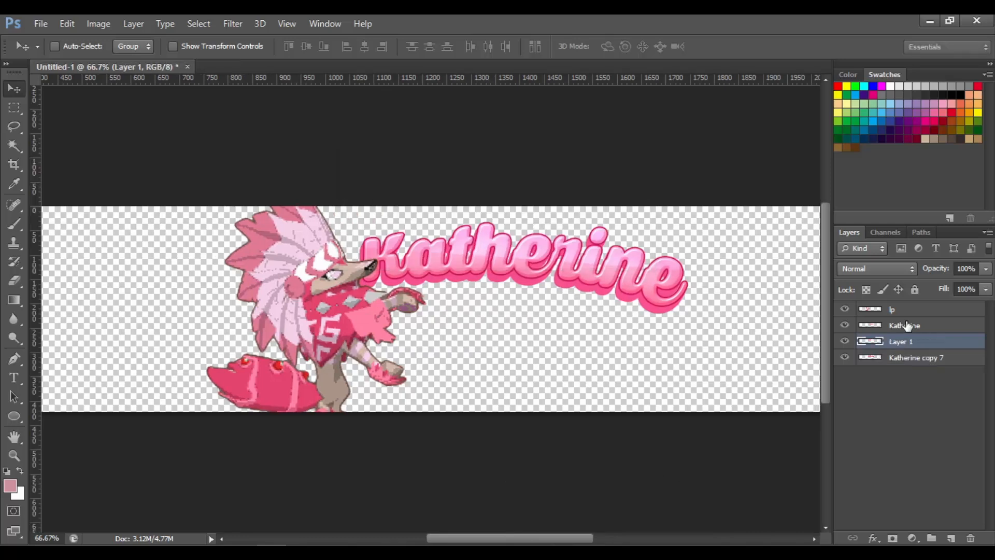
drag(925, 344, 925, 363)
Create a new group and move the Katherine layer and the merged copy into it
click(914, 327)
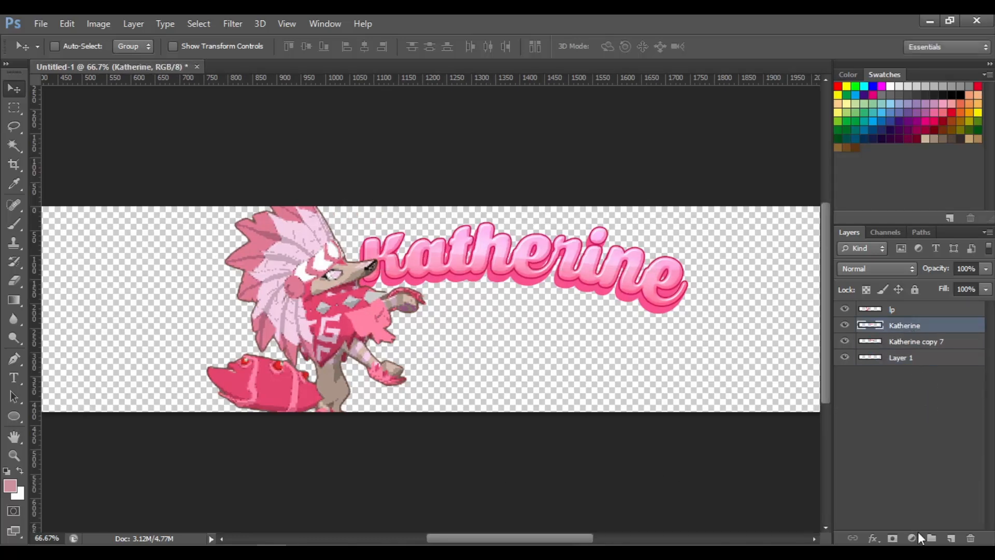
click(931, 538)
click(922, 342)
shift+click(931, 355)
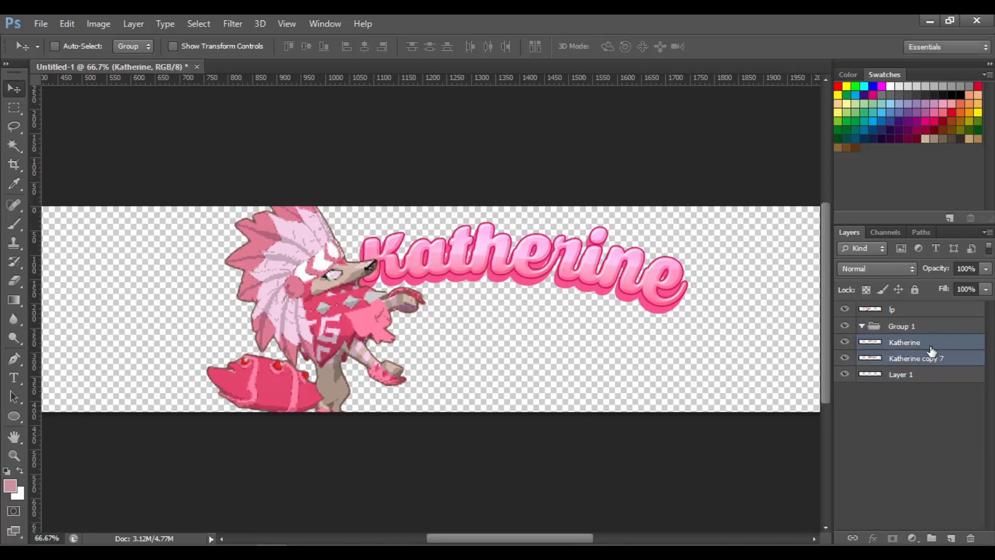
drag(930, 349, 926, 328)
Add an Inner Glow to the group with Linear Dodge (Add) blend mode, 20% opacity and 16 px size
right_click(927, 329)
click(807, 178)
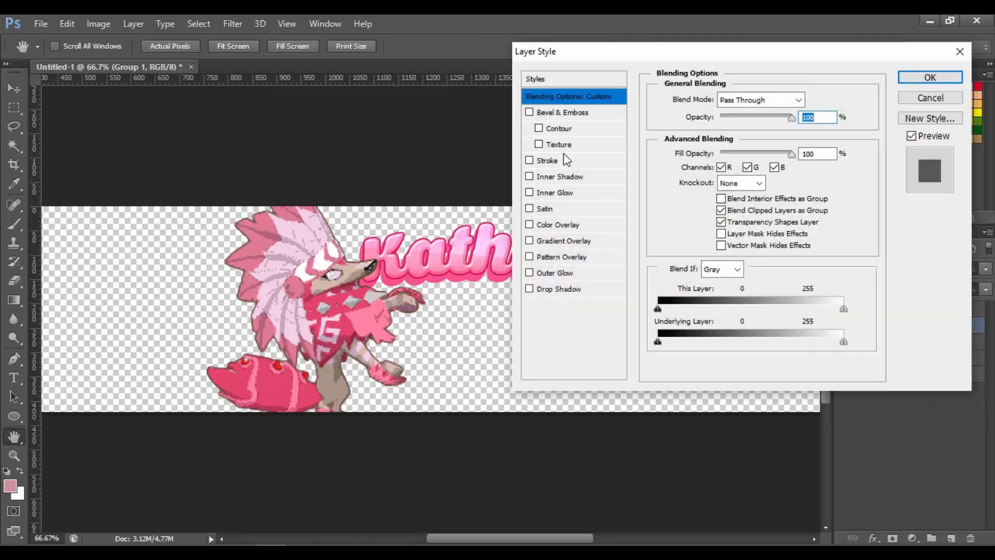
click(555, 193)
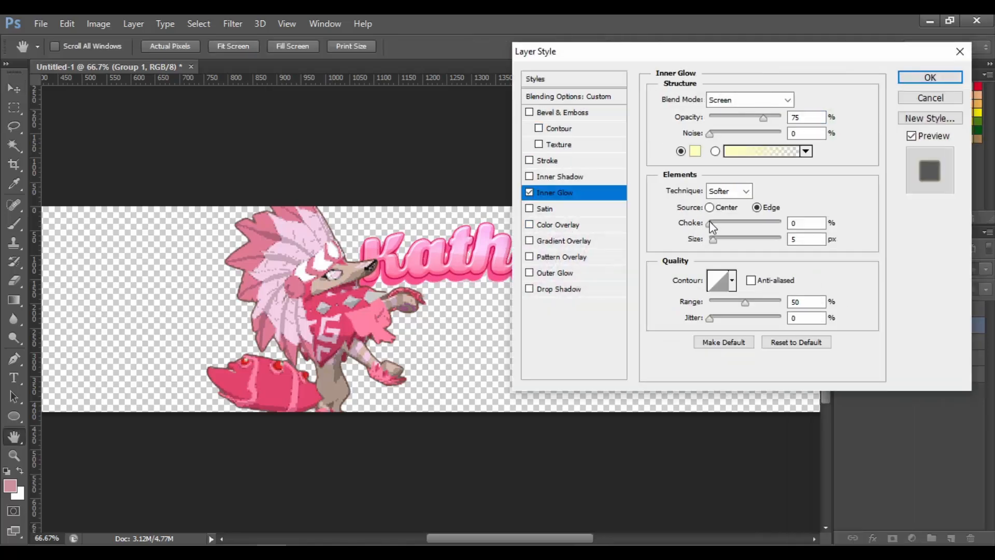
click(719, 239)
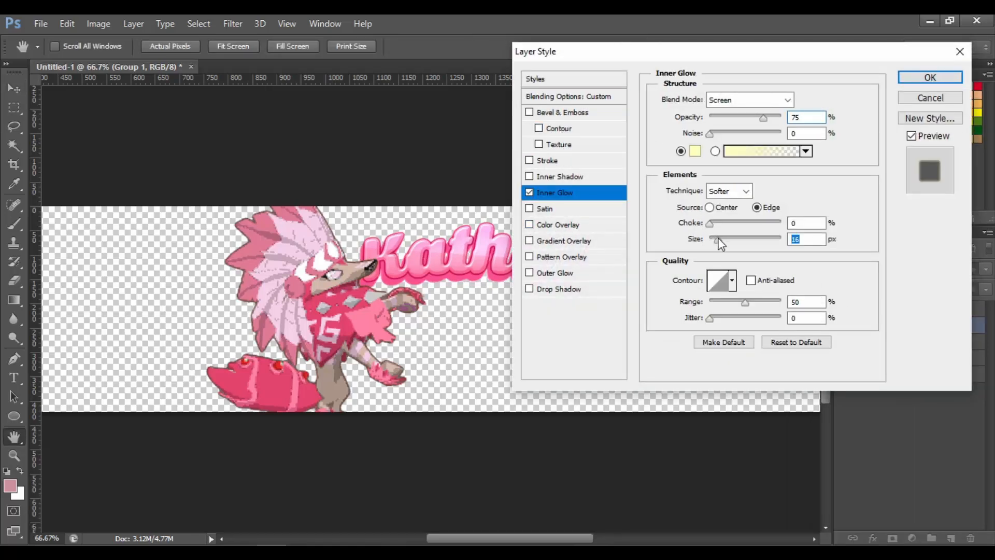
click(718, 101)
click(742, 253)
drag(744, 119, 723, 122)
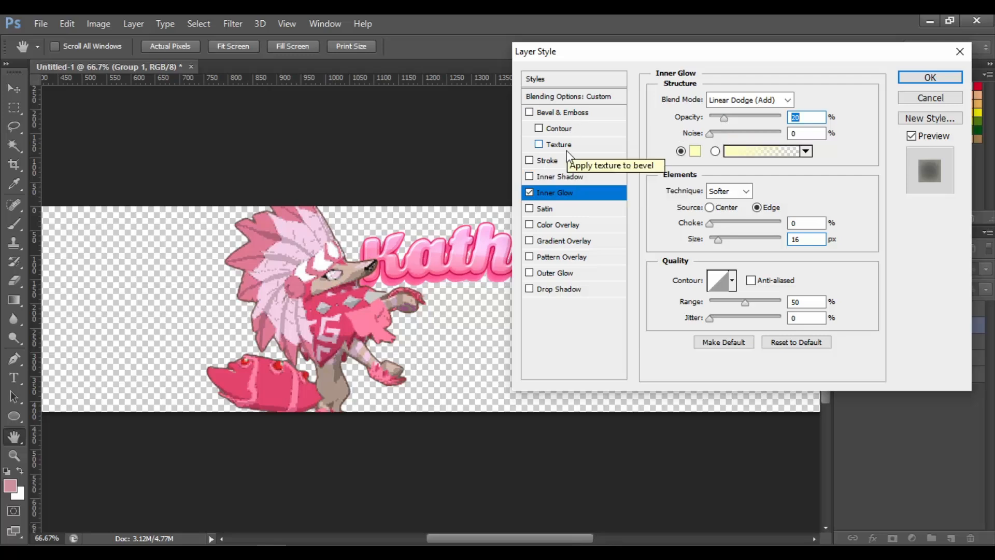
Add a 3 px outside Stroke to the group using light pink ffe5ee sampled from the character, and apply the style
click(557, 162)
click(691, 202)
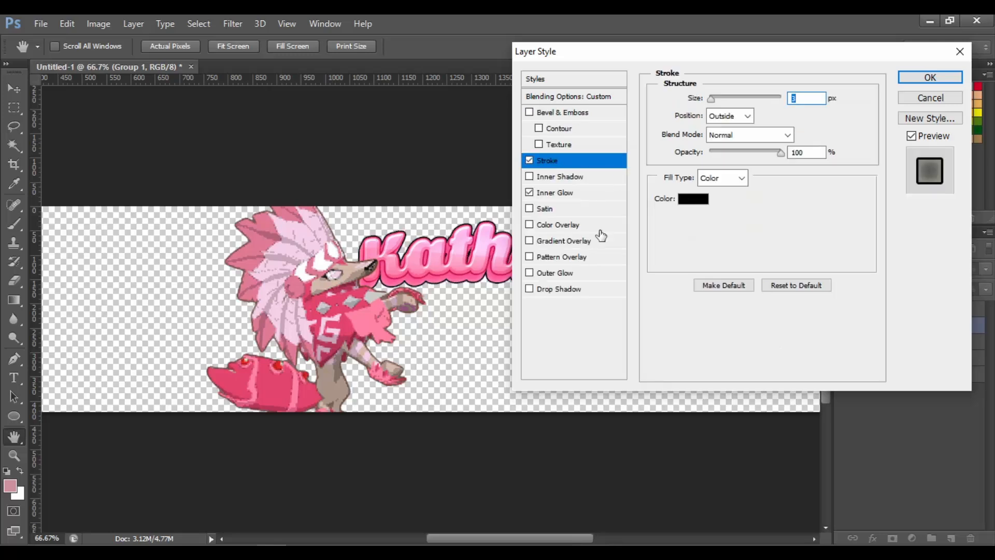
click(430, 263)
click(430, 263)
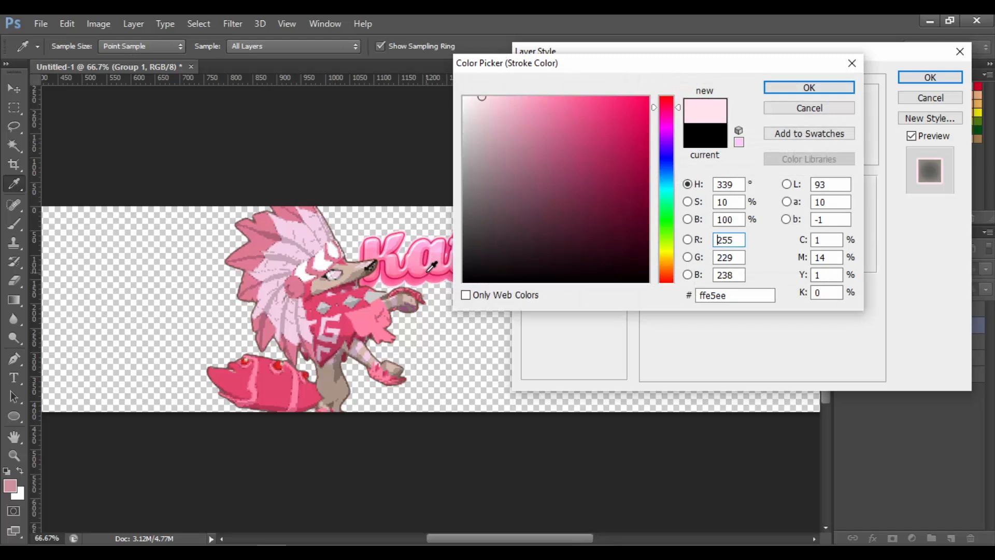
key(Return)
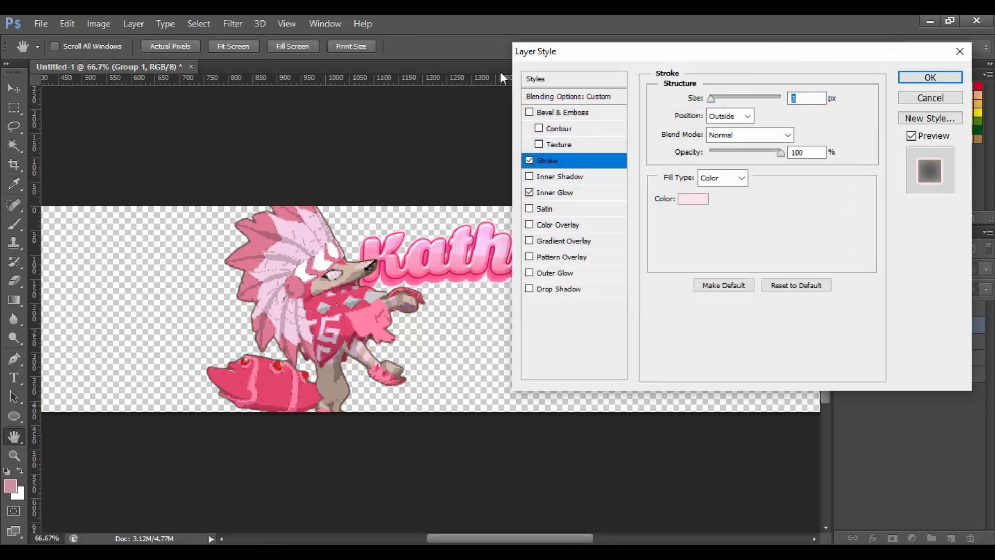
key(Return)
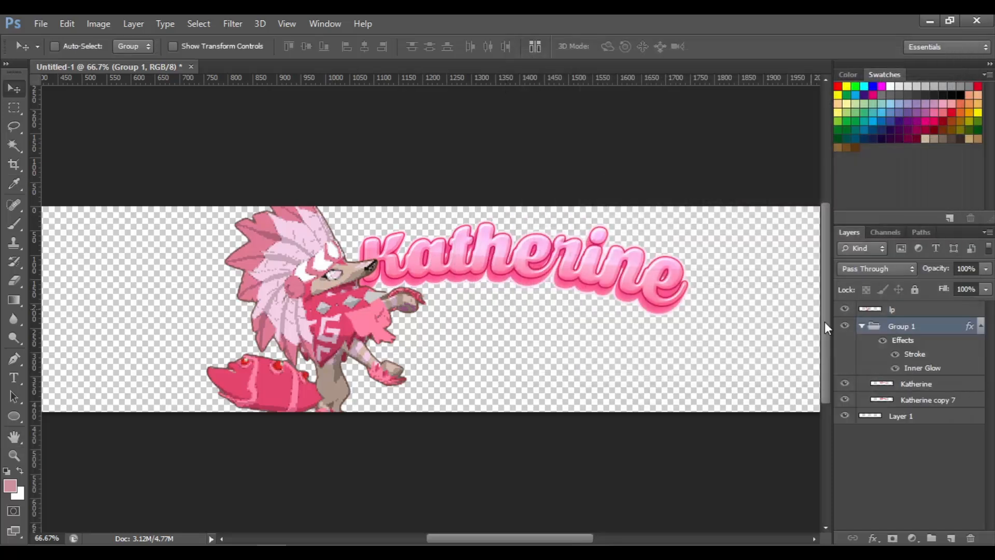
Add a Drop Shadow to the group with 20% opacity, 20 px distance and 3 px size
right_click(934, 338)
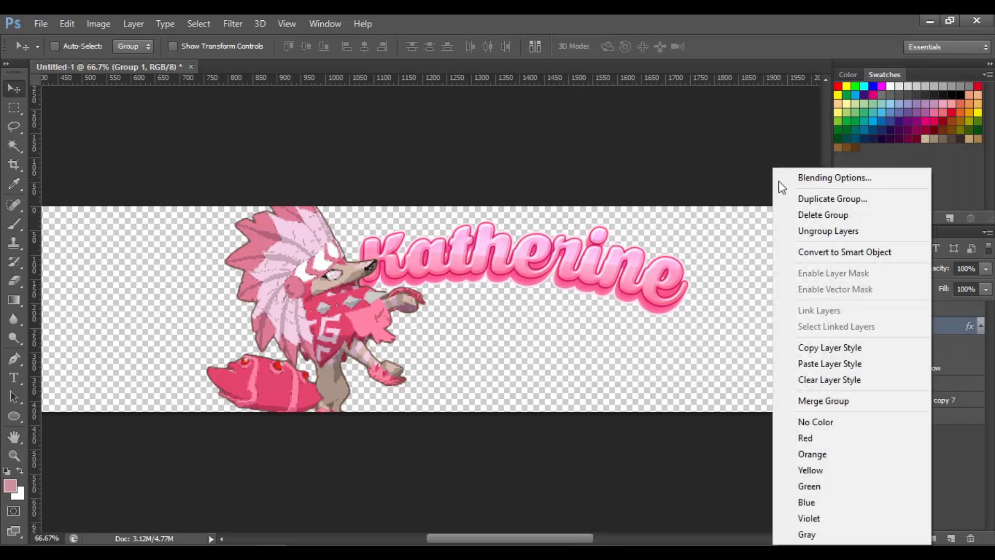
click(808, 174)
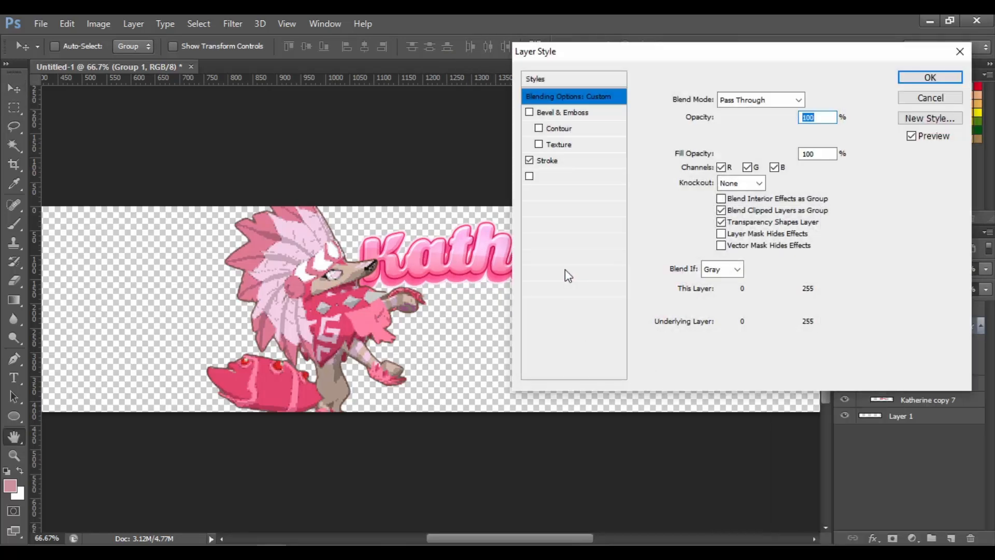
click(569, 289)
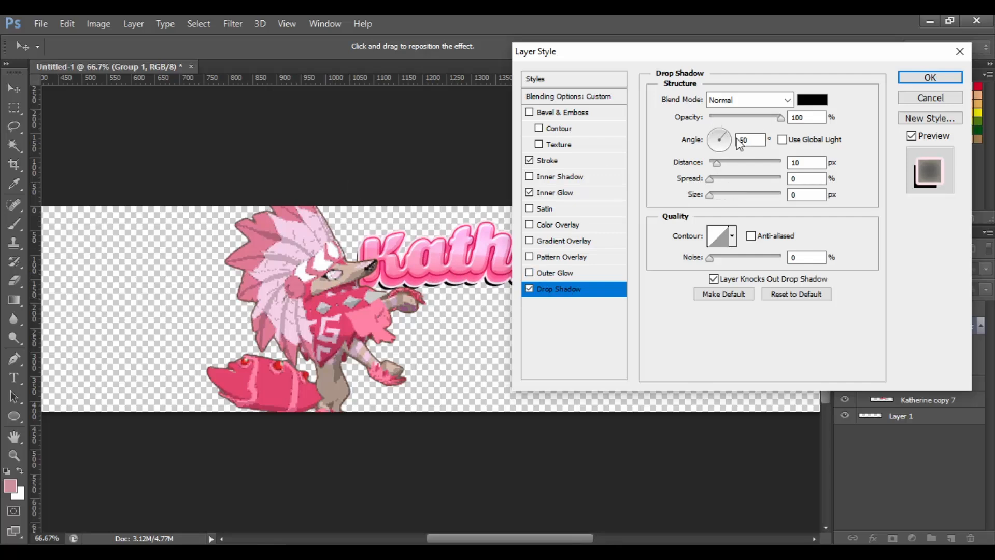
click(716, 195)
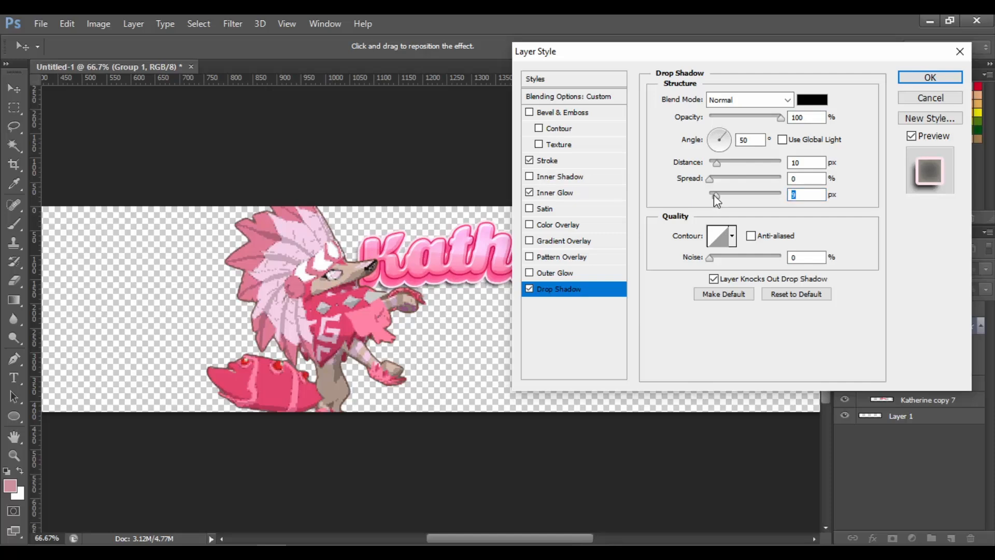
text(3)
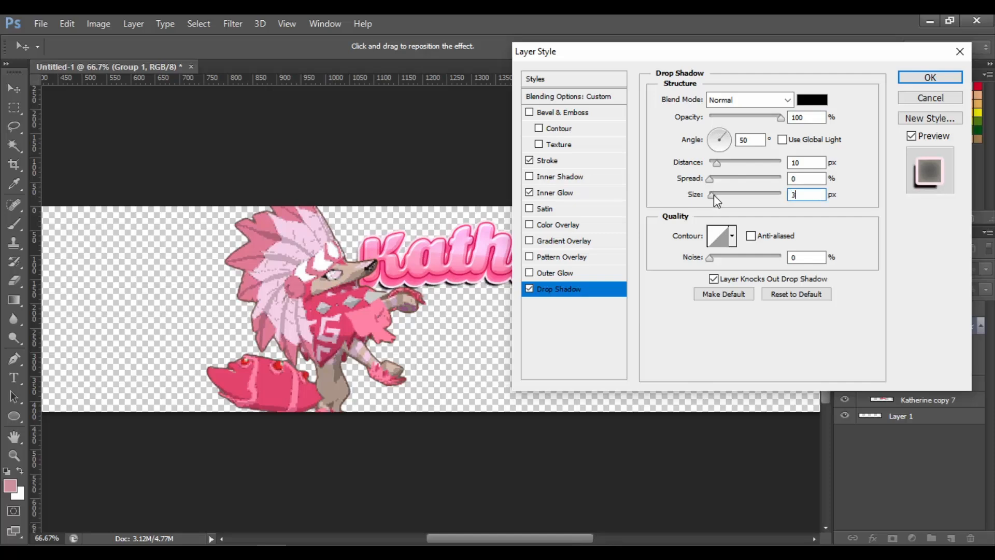
double_click(824, 162)
text(20)
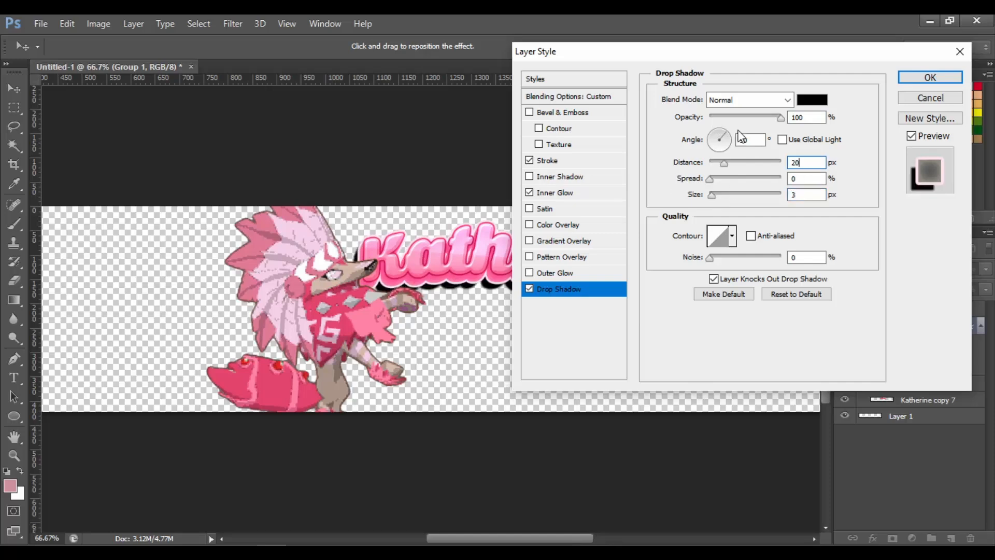
double_click(808, 117)
text(20)
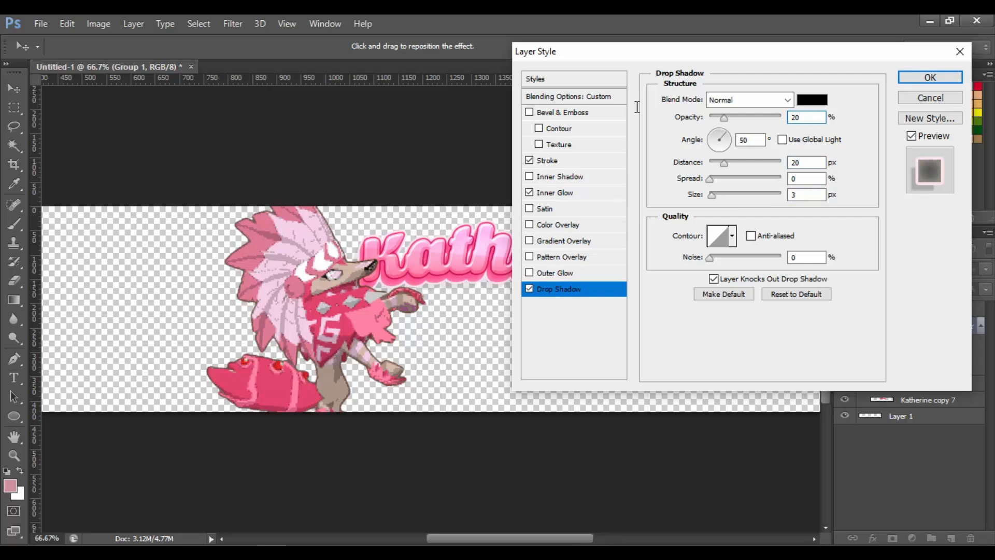
key(Return)
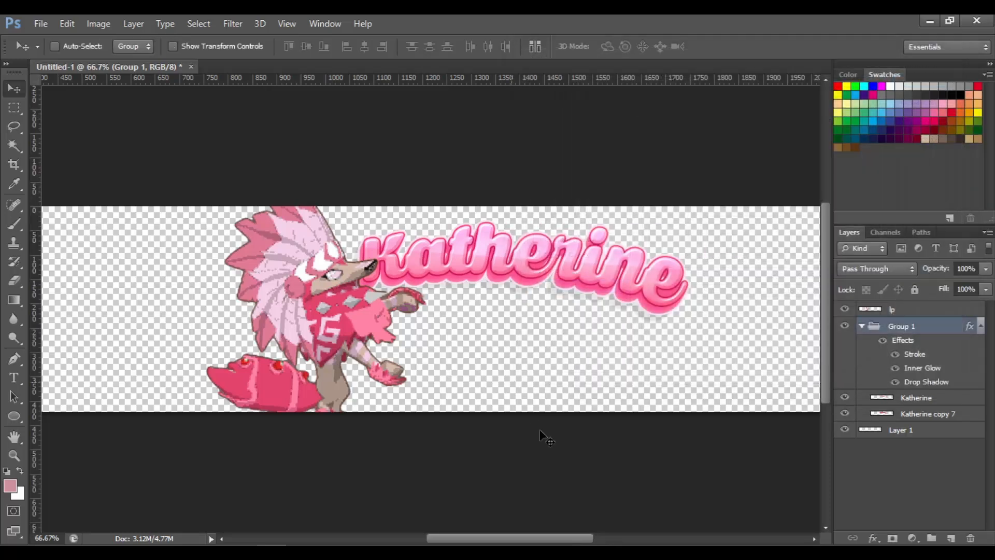
Add an Inner Glow to the lp character layer with Linear Dodge (Add), edge source, 40 px size and 14% opacity
right_click(903, 310)
click(918, 312)
right_click(919, 312)
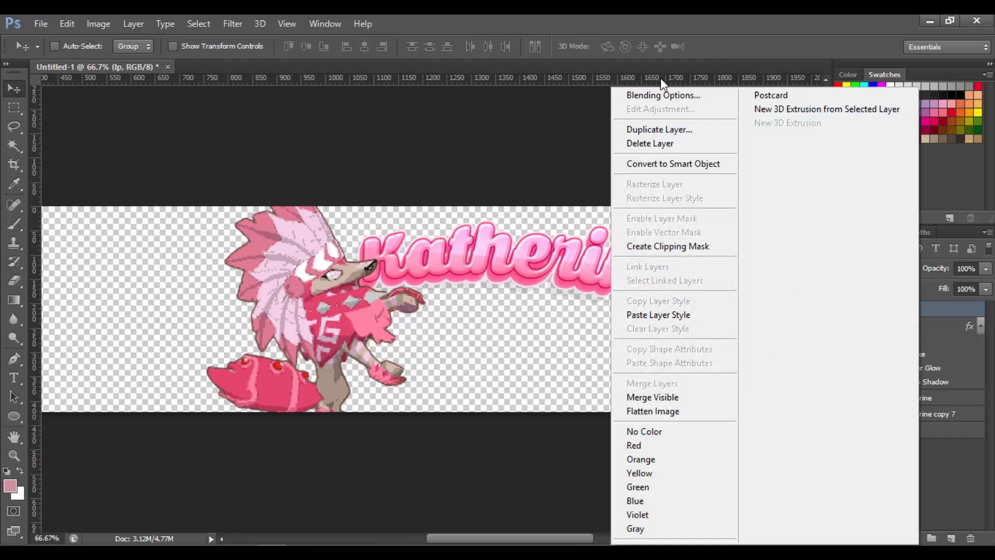
click(668, 95)
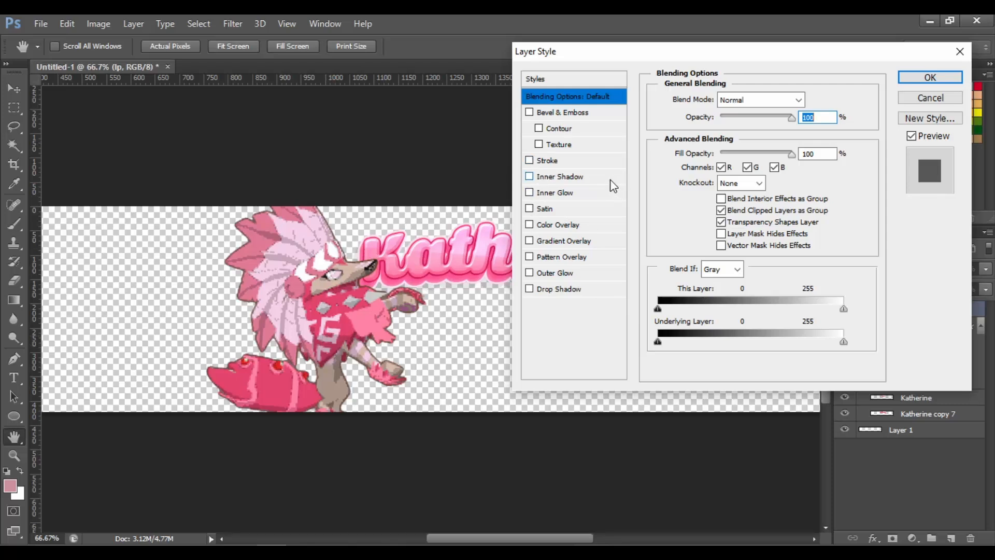
click(568, 194)
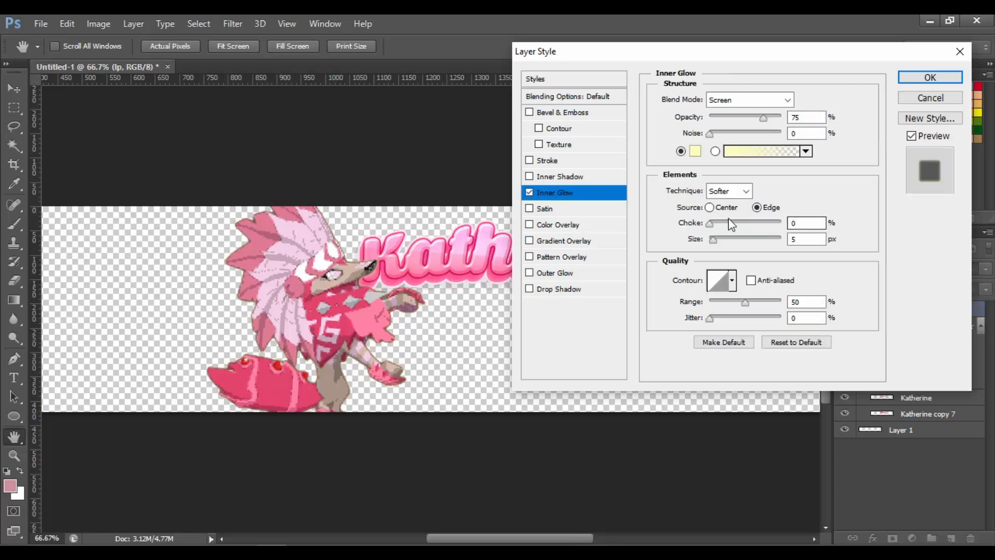
drag(719, 238, 727, 238)
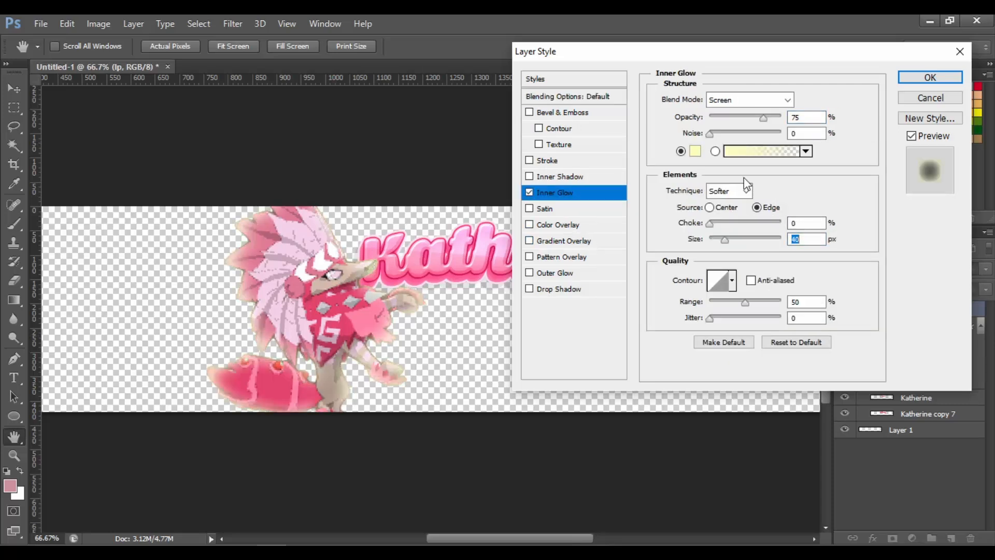
click(745, 100)
click(762, 254)
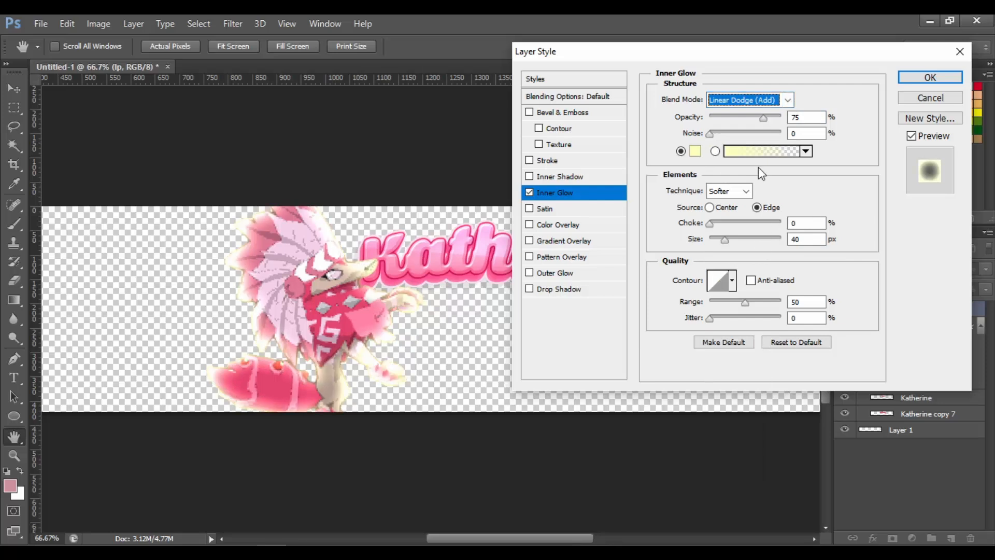
click(727, 210)
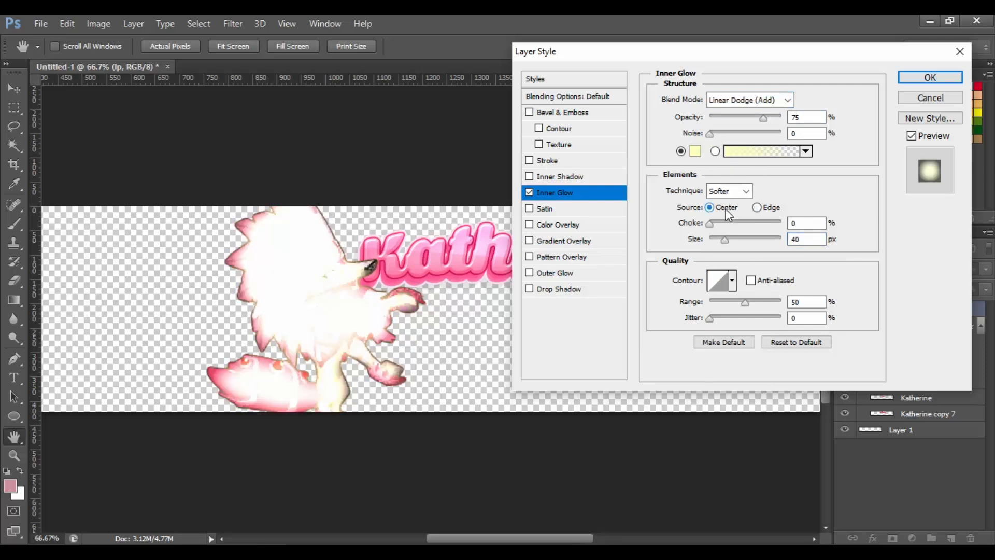
click(757, 207)
click(720, 116)
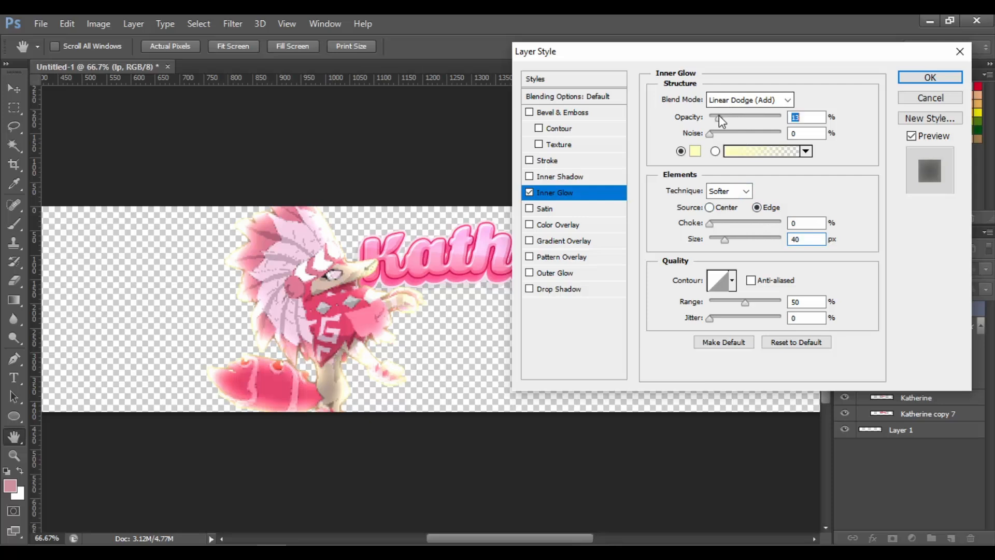
drag(719, 116, 720, 116)
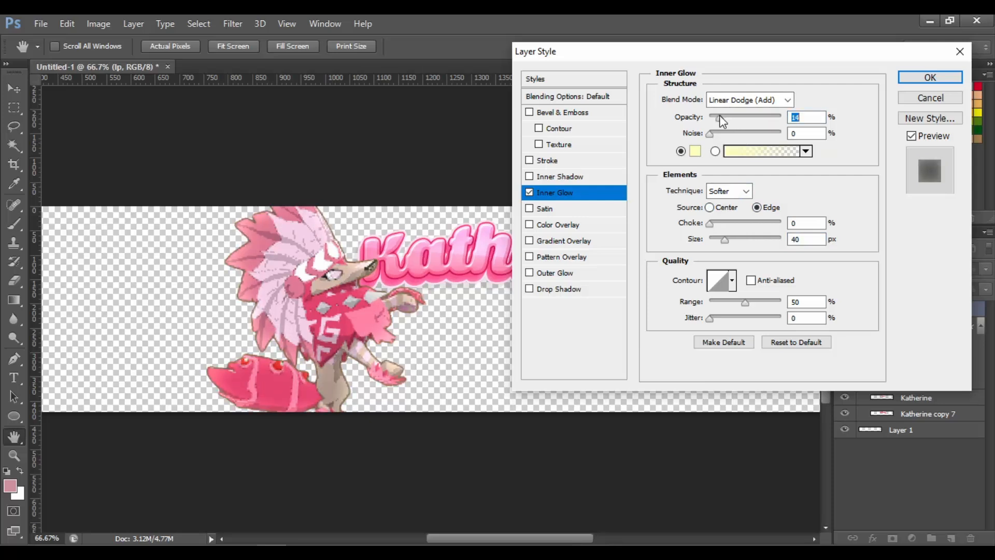
Add a 3 px black outside Stroke to the lp character layer and apply the style
click(529, 160)
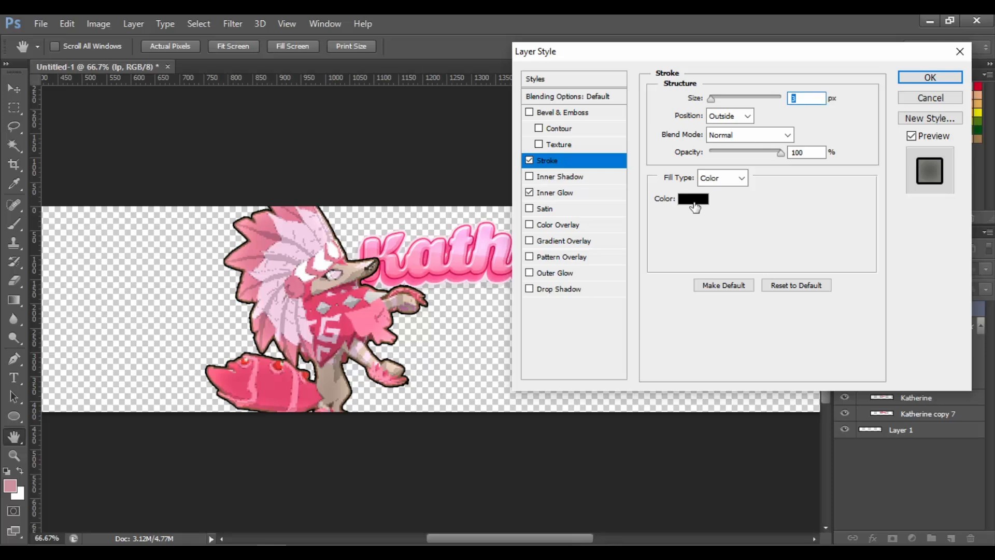
click(694, 199)
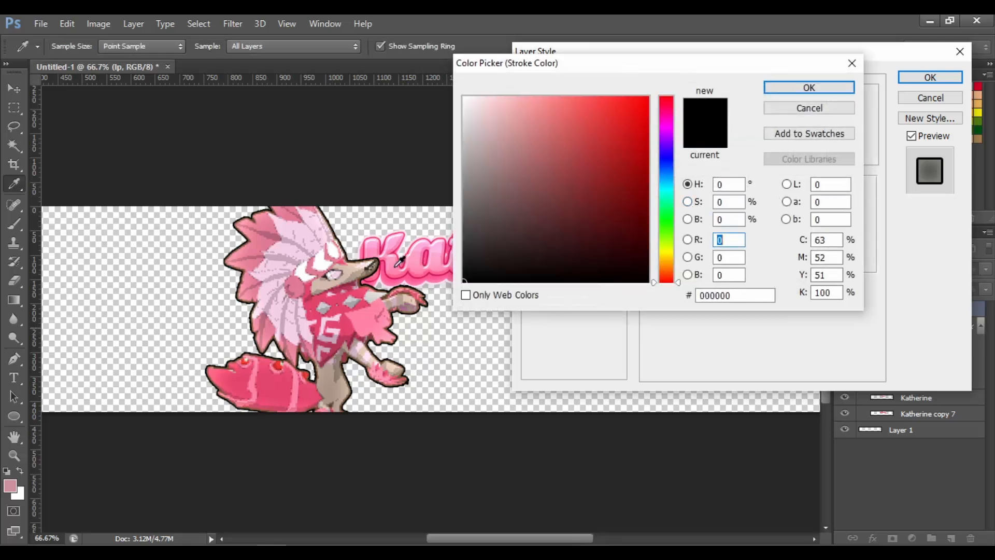
click(371, 311)
mouse_move(520, 109)
mouse_down()
mouse_move(495, 73)
mouse_move(485, 86)
mouse_up()
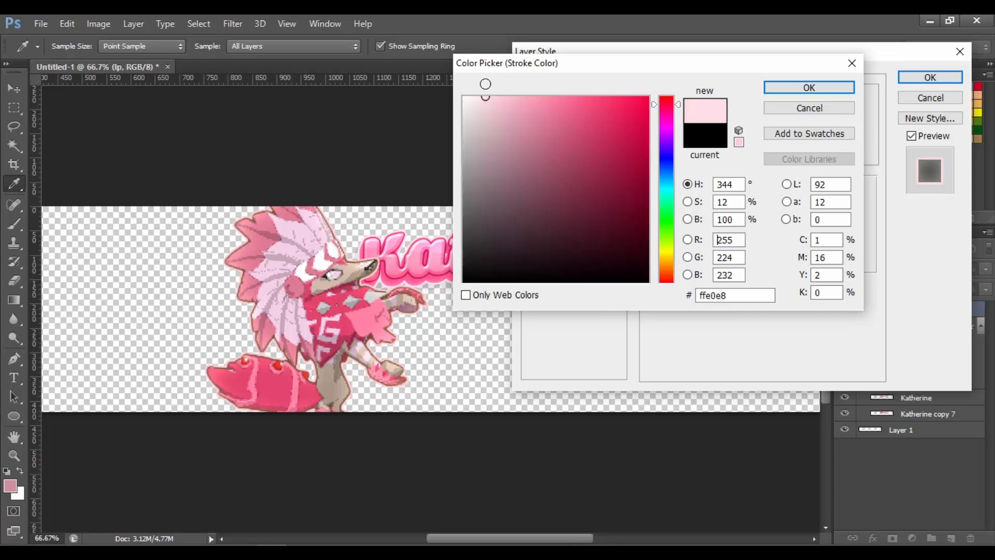
drag(667, 104, 668, 110)
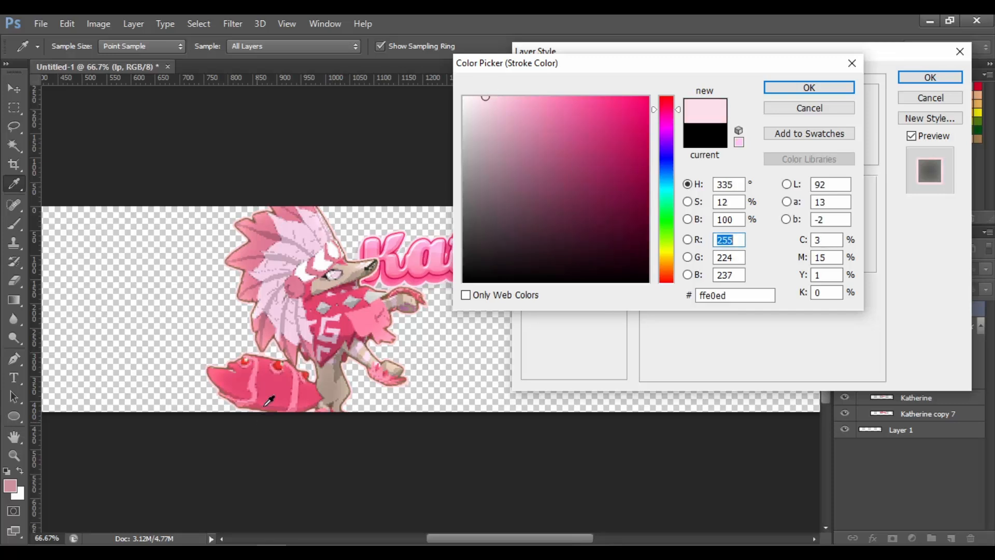
click(713, 136)
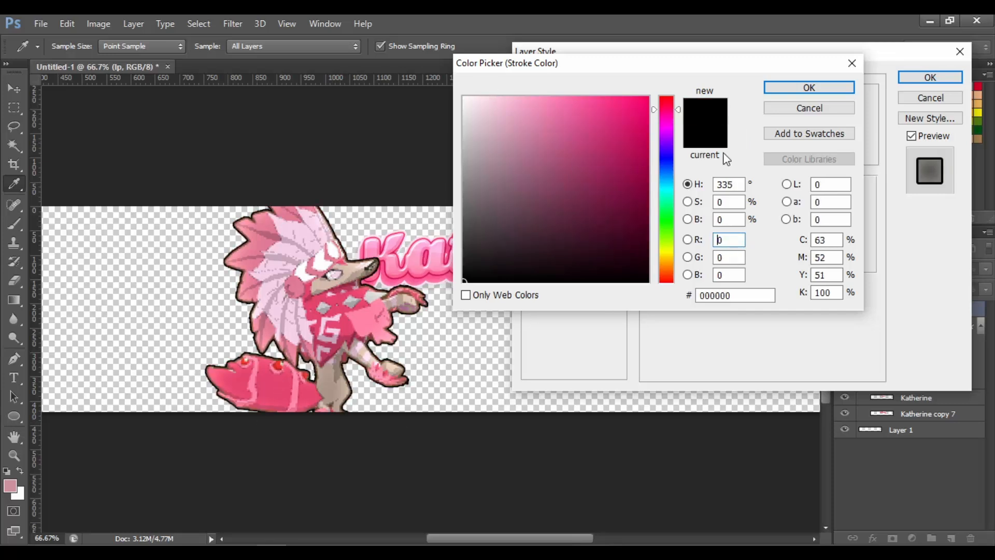
click(809, 86)
click(931, 78)
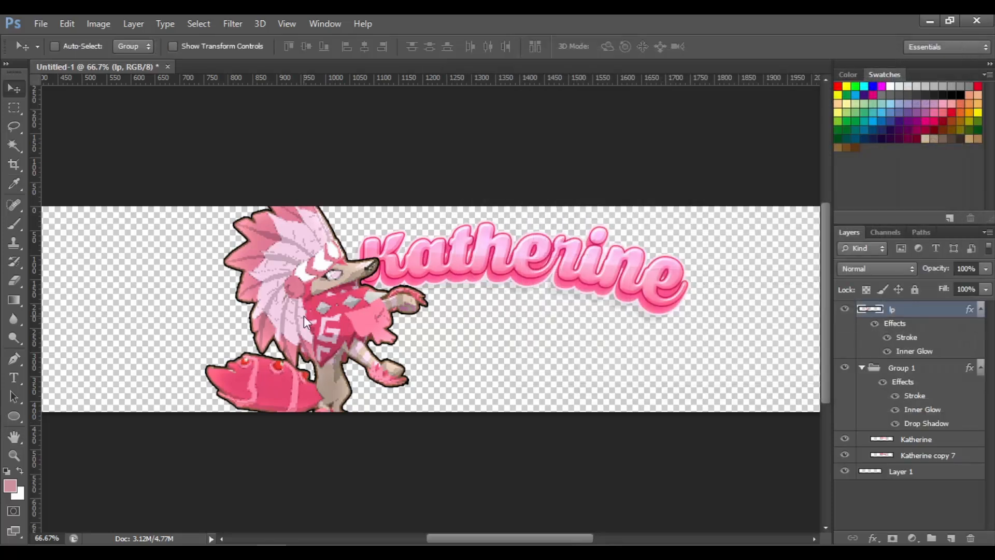
key(ctrl+plus)
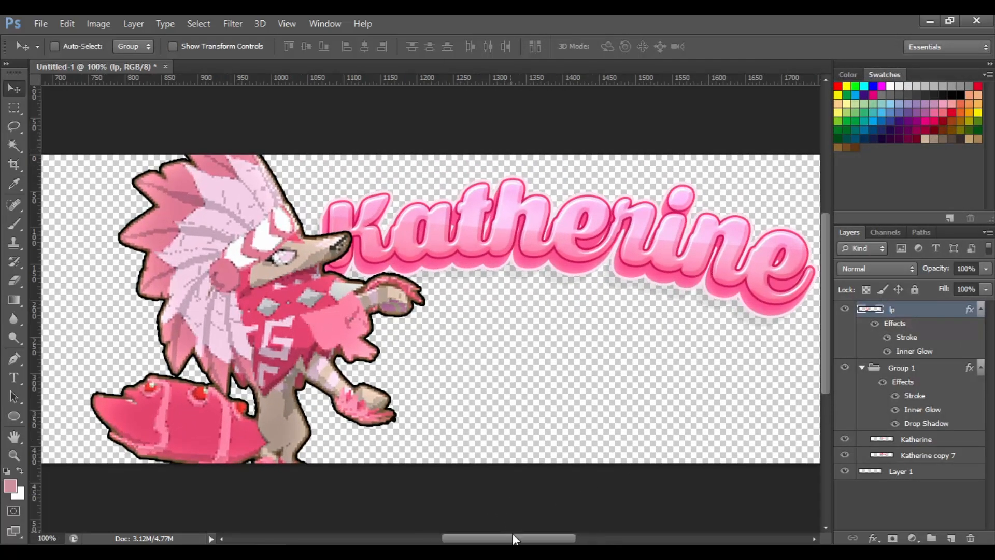
drag(513, 534, 486, 533)
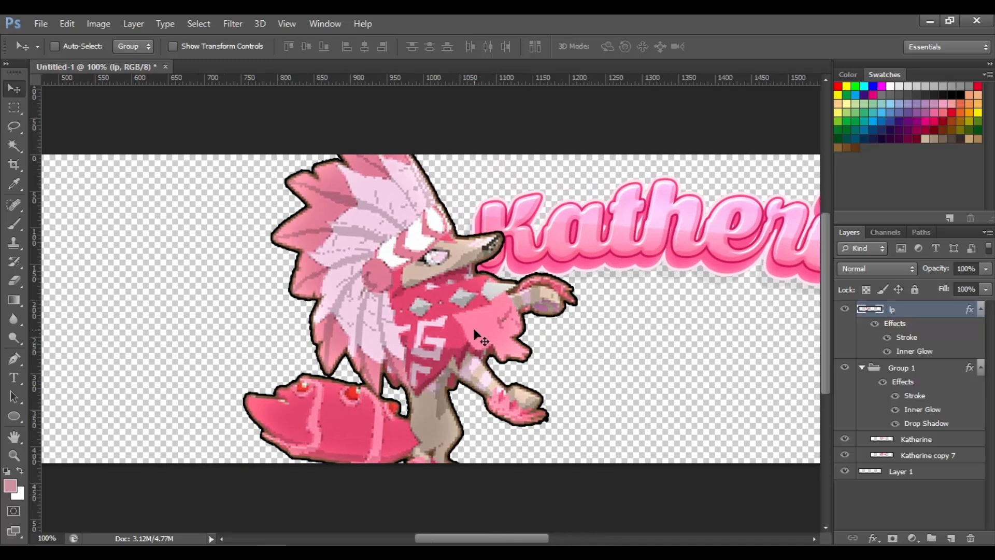
click(202, 23)
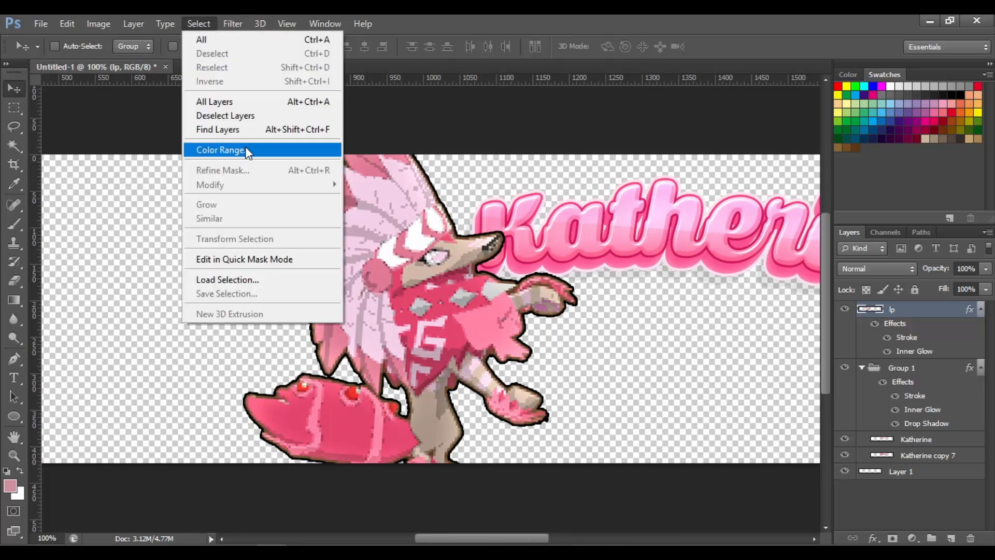
click(179, 14)
click(188, 16)
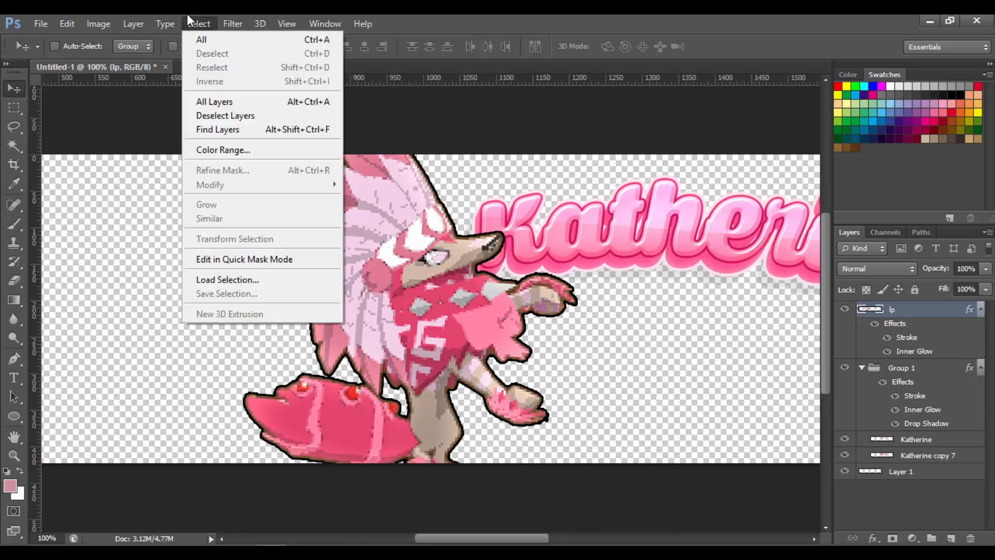
click(188, 15)
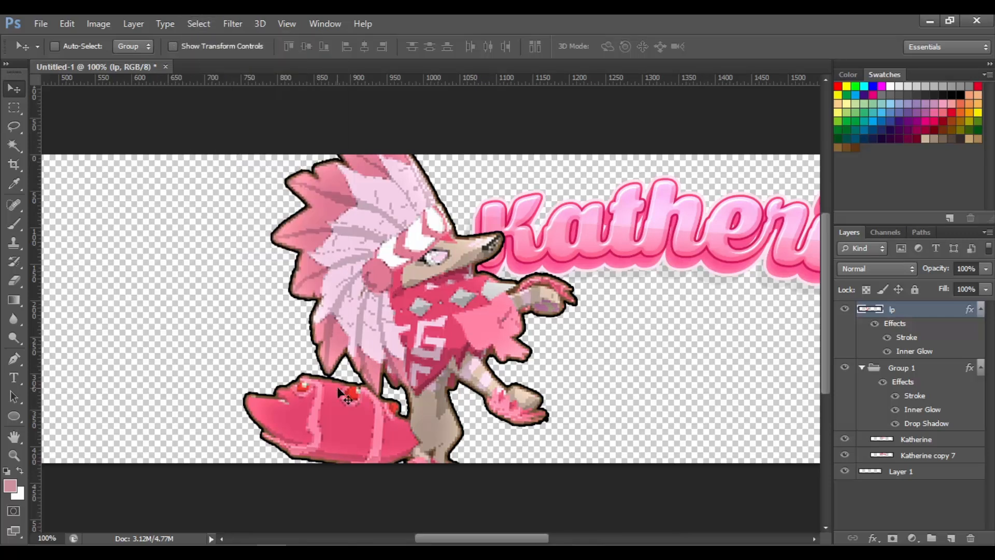
Erase stray edge pixels around the character's outline with a 6 px eraser
click(20, 279)
click(68, 46)
click(29, 91)
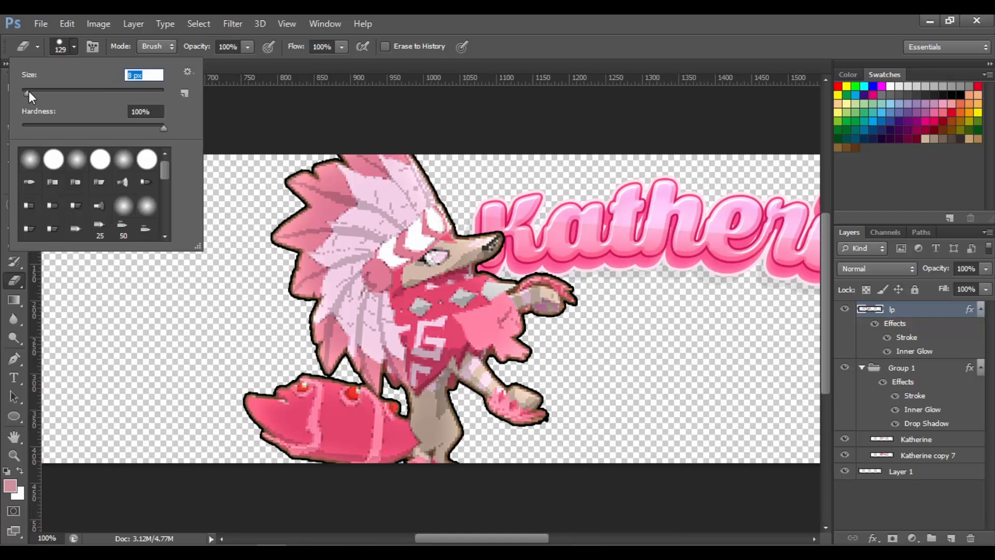
text(6)
key(Return)
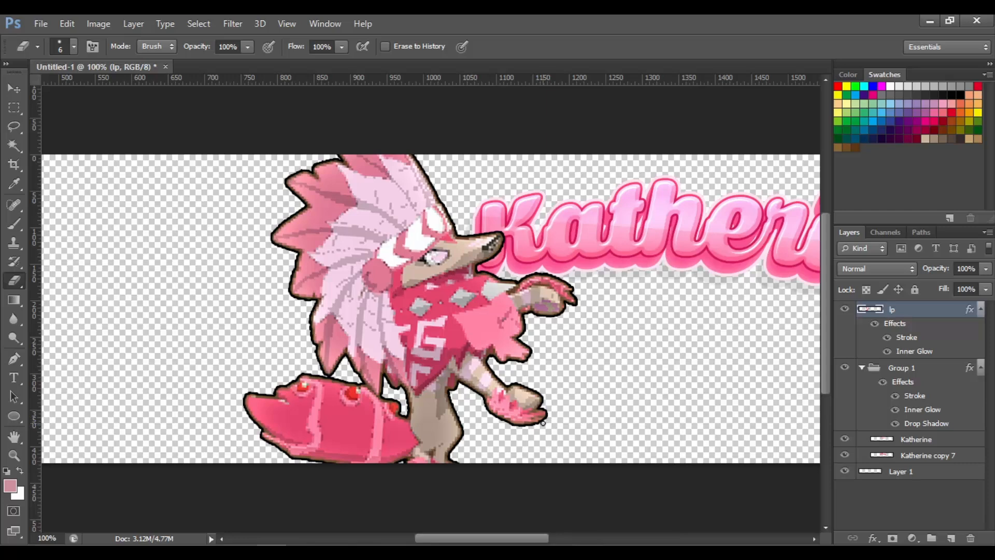
key(ctrl+plus)
drag(822, 276, 823, 314)
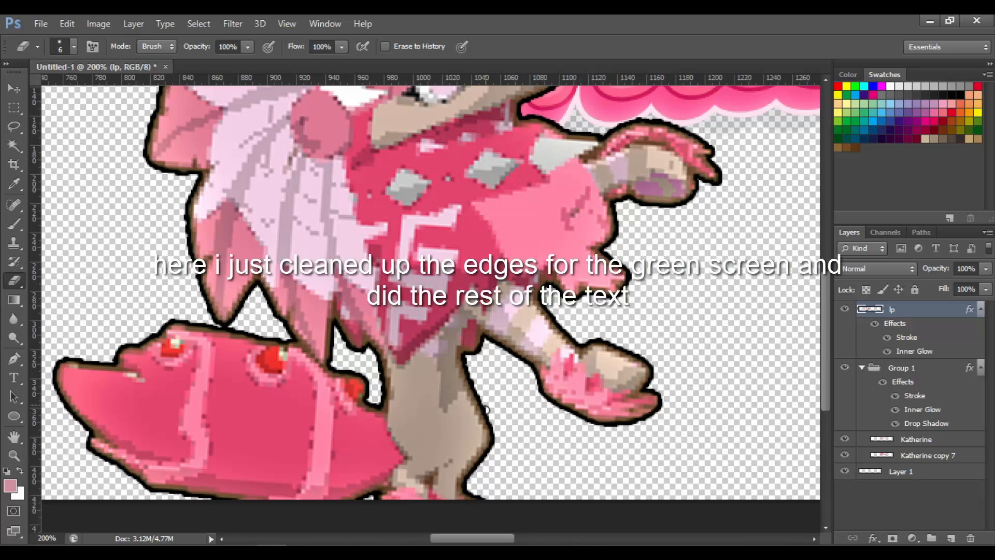
drag(486, 410, 496, 437)
drag(381, 388, 378, 381)
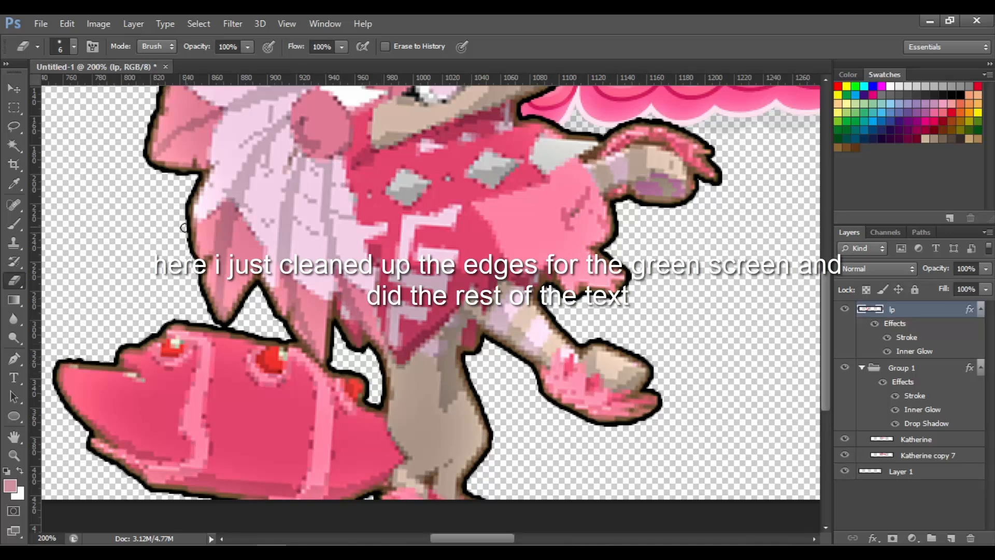
drag(121, 473, 183, 496)
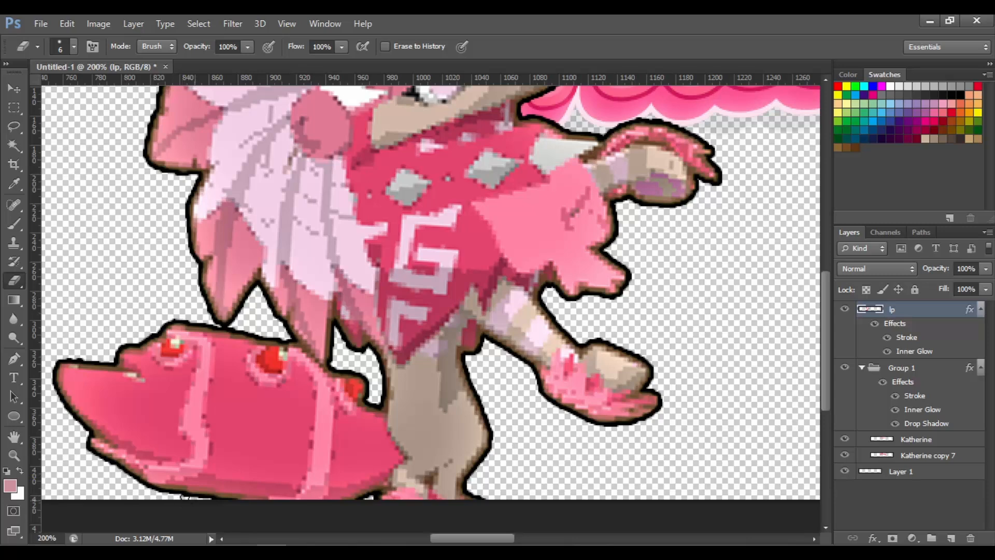
drag(825, 342, 823, 313)
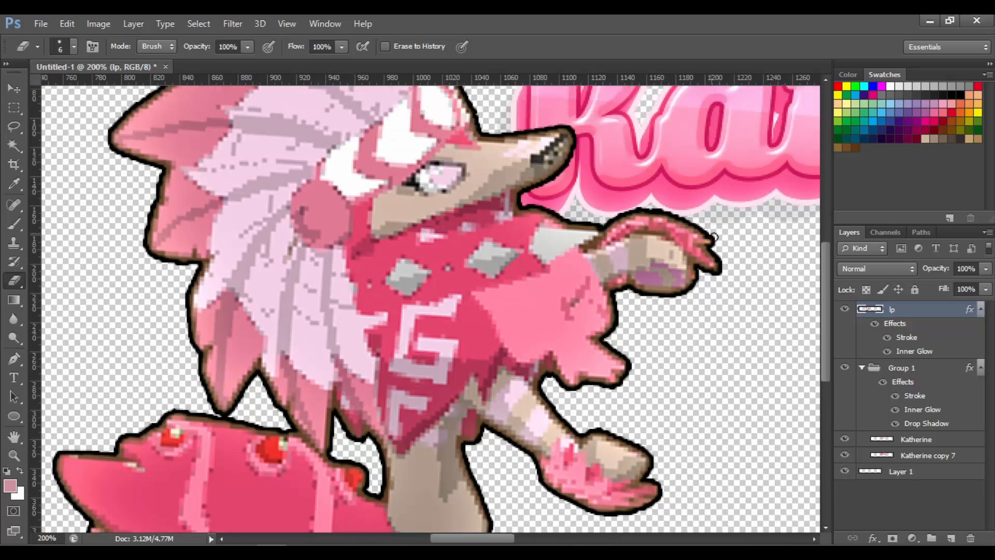
drag(714, 234, 713, 242)
scroll(802, 240, up, 3)
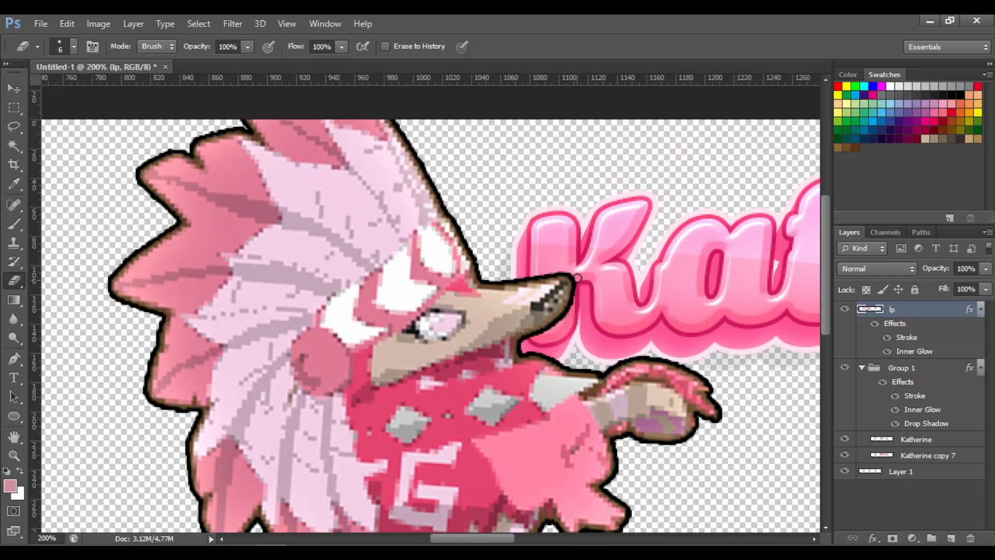
Recolour the lp layer's stroke to light pink sampled from the character
key(ctrl+minus)
key(ctrl+minus)
key(ctrl+minus)
key(ctrl+minus)
key(ctrl+plus)
key(ctrl+plus)
right_click(921, 311)
click(289, 354)
double_click(907, 338)
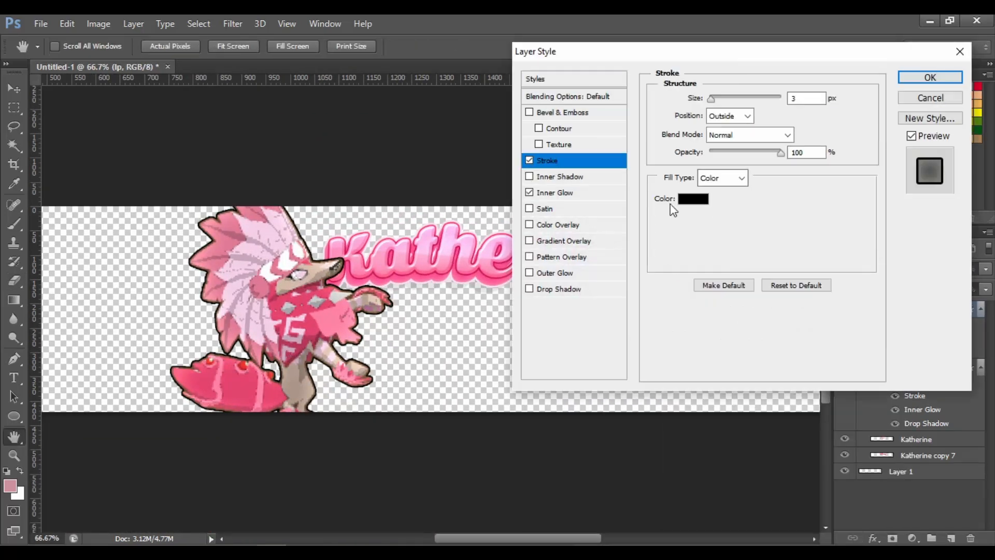
click(693, 199)
click(486, 96)
click(482, 96)
click(668, 109)
text(3)
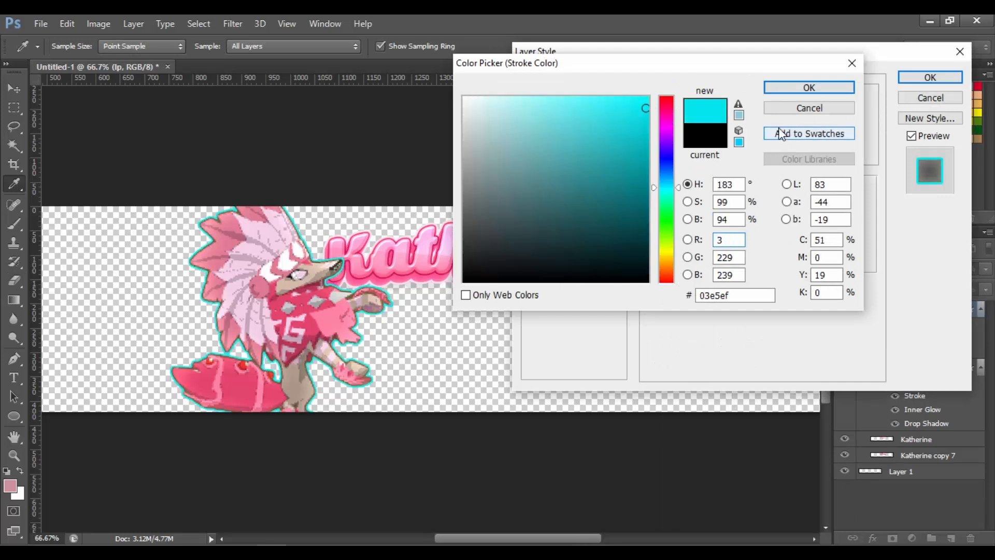
key(BackSpace)
click(665, 115)
key(Return)
click(667, 113)
drag(488, 100, 487, 86)
key(Return)
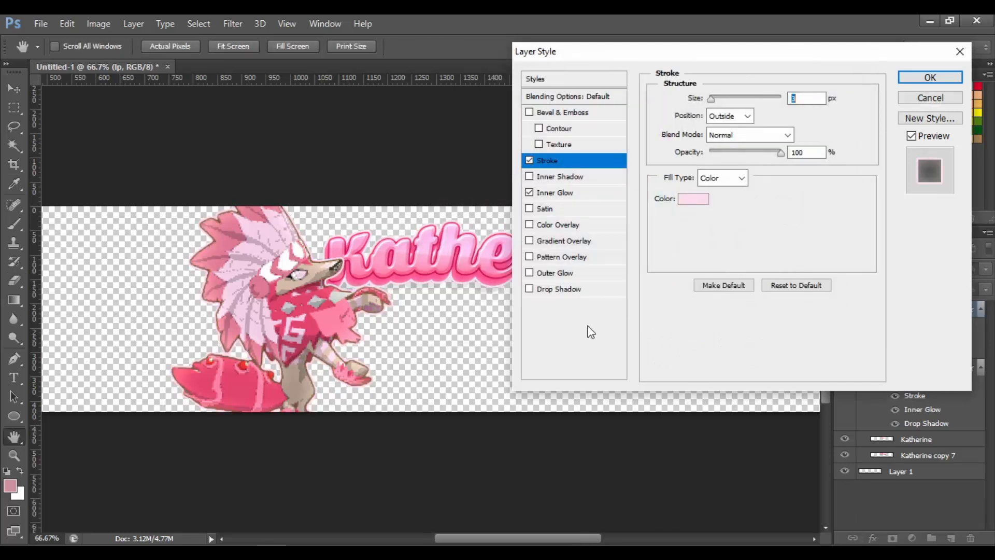
Add a Drop Shadow to the lp layer with 20% opacity, 20 px distance and 3 px size, and apply the style
click(602, 287)
text(3)
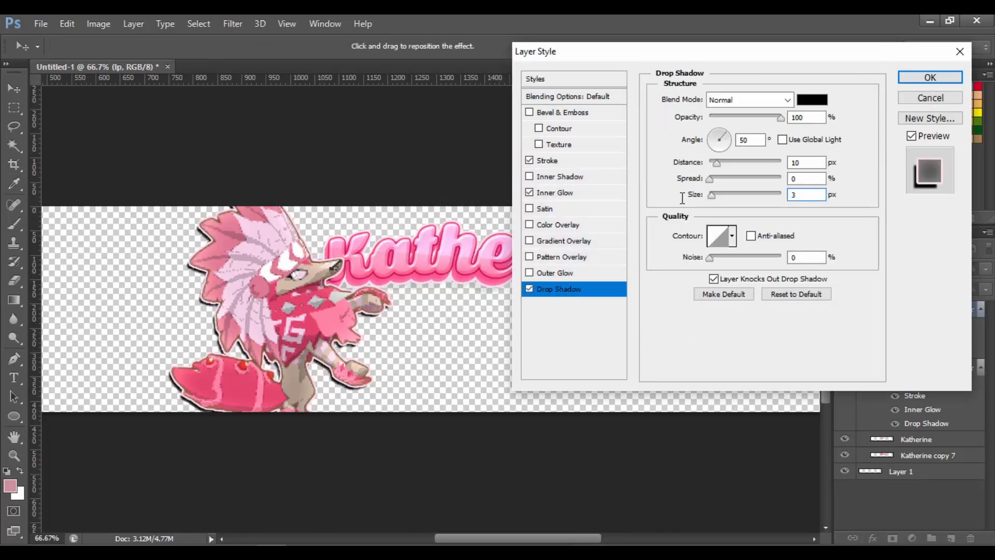
drag(802, 163, 683, 176)
text(20)
drag(804, 119, 713, 128)
text(20)
key(Return)
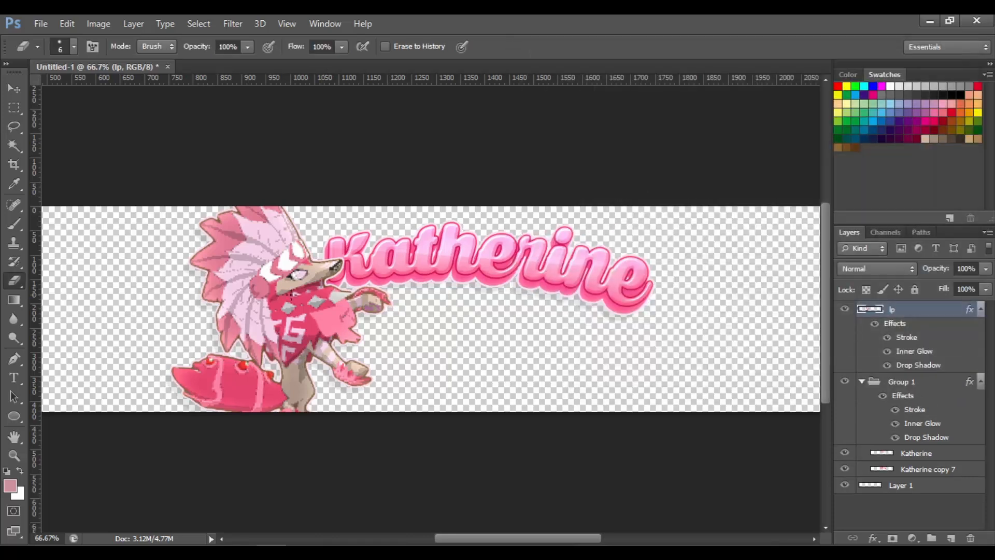
key(v)
drag(342, 218, 340, 217)
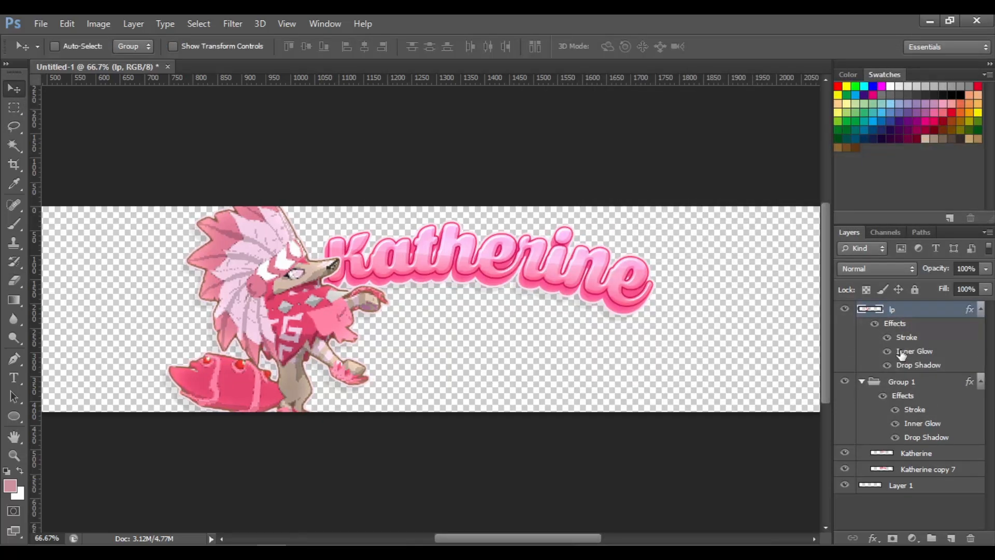
right_click(916, 309)
click(656, 329)
drag(933, 308, 942, 395)
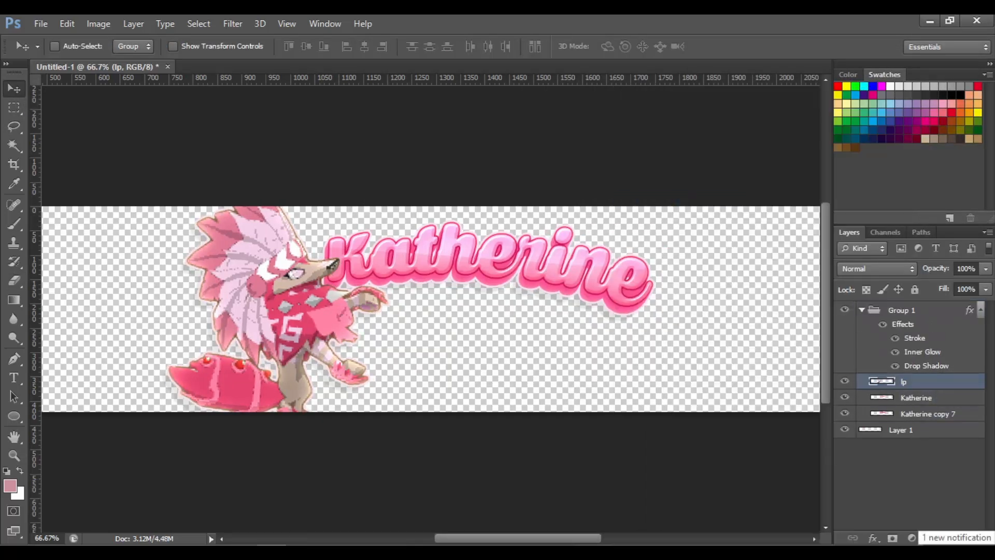
key(ctrl+alt+z)
key(ctrl+alt+z)
Move the lp layer below Group 1 in the layer stack and nudge the name text slightly right
click(887, 351)
right_click(927, 310)
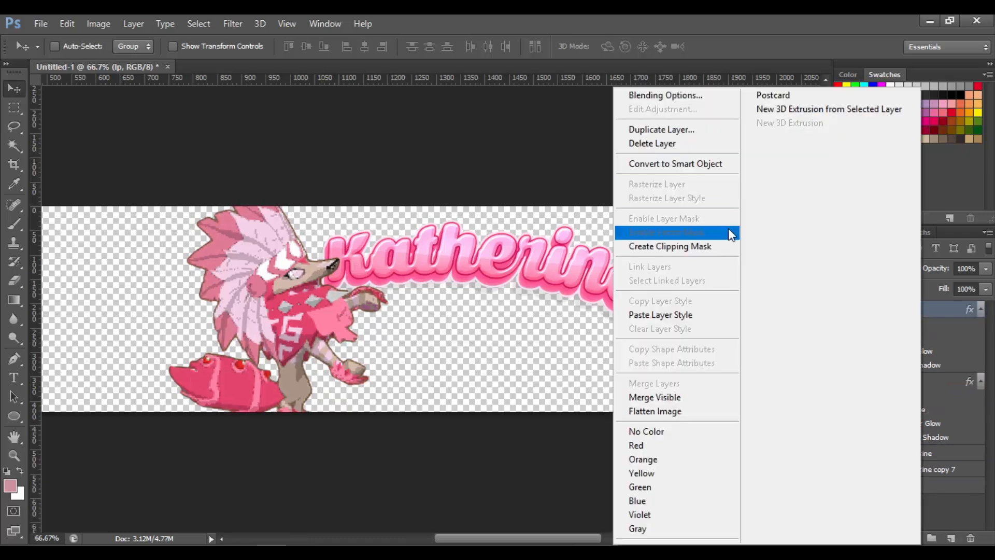
key(Escape)
drag(919, 310, 944, 445)
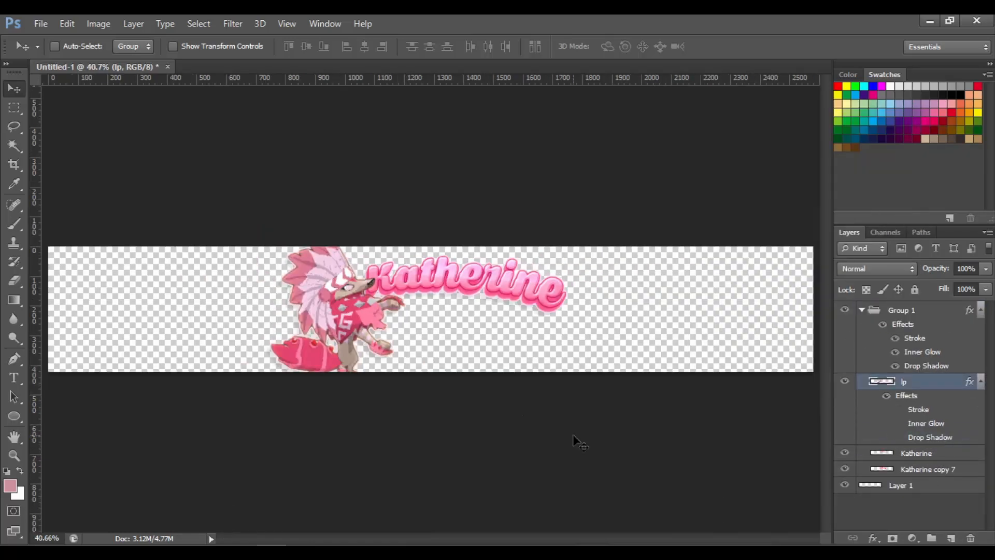
key(ctrl+plus)
drag(389, 253, 412, 252)
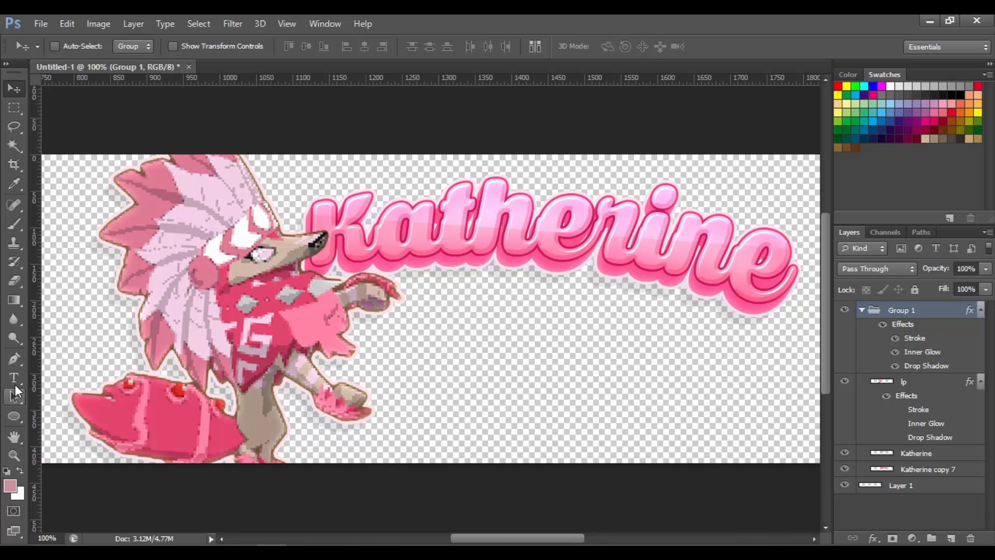
Draw a curved open path with the Pen tool below the name text
click(14, 361)
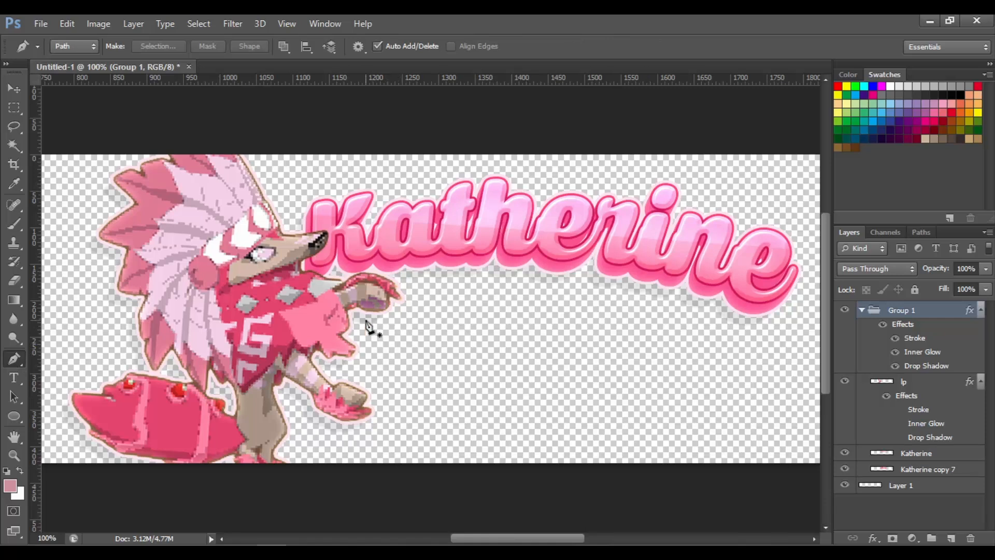
click(374, 351)
drag(698, 360, 778, 422)
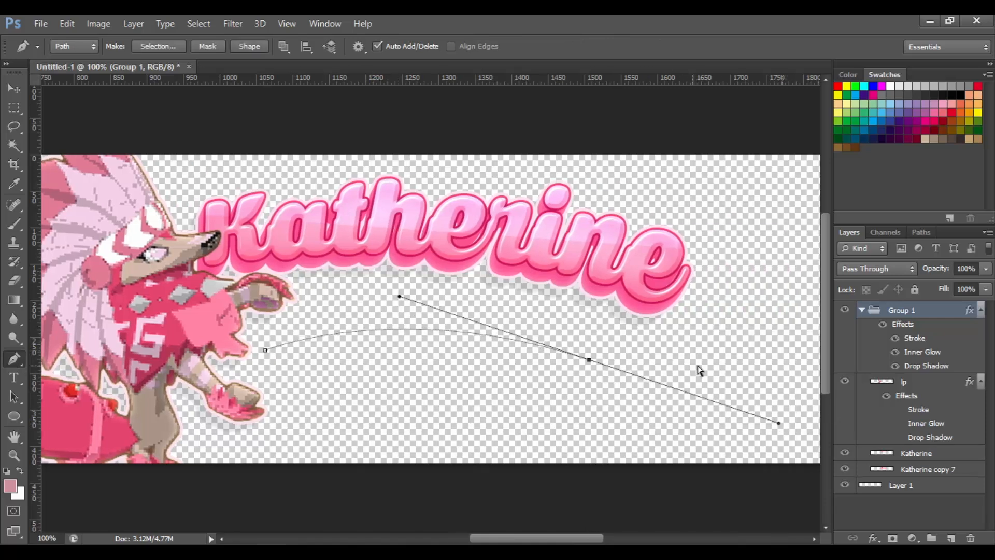
ctrl+drag(589, 359, 588, 365)
key(Return)
drag(579, 539, 598, 543)
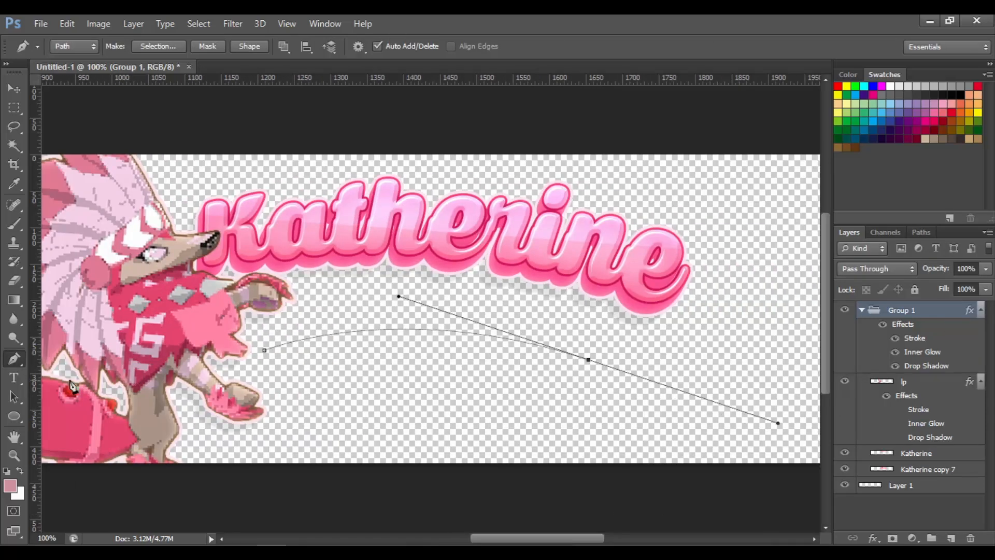
Type "follow me!" along the path in Beyond The Mountains at 100 px
key(t)
click(334, 339)
click(156, 47)
drag(331, 232, 340, 162)
click(195, 181)
text(follow me)
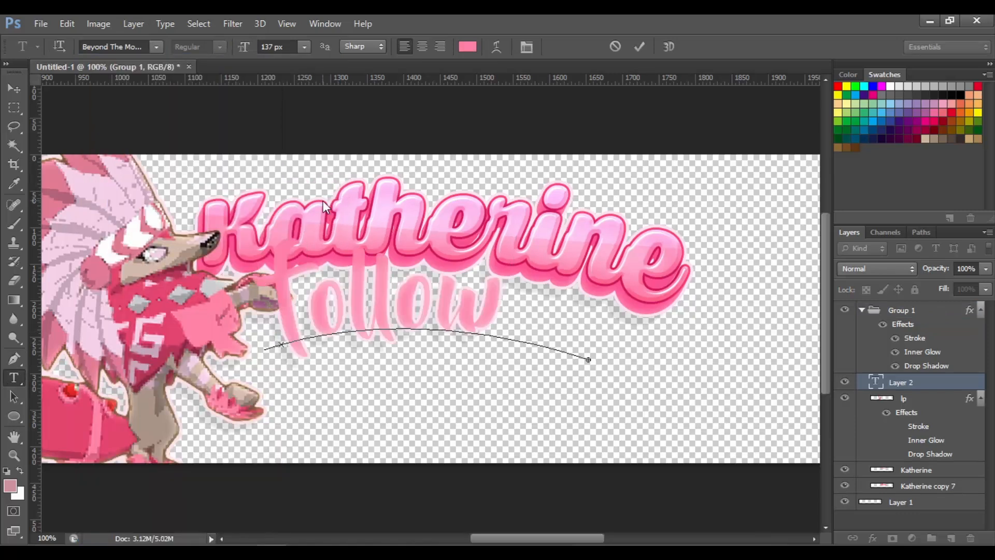
key(ctrl+a)
drag(280, 47, 245, 48)
text(100)
drag(543, 307, 480, 288)
click(567, 343)
text(:)
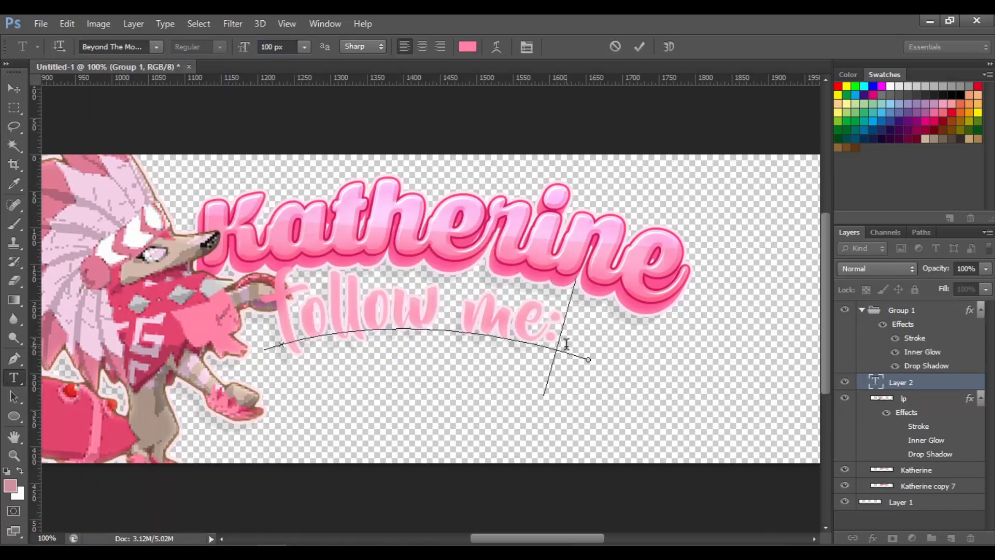
Commit the path text and nudge it slightly to the right
key(ctrl+a)
click(14, 88)
drag(509, 338, 519, 342)
drag(569, 538, 548, 538)
right_click(920, 383)
click(315, 407)
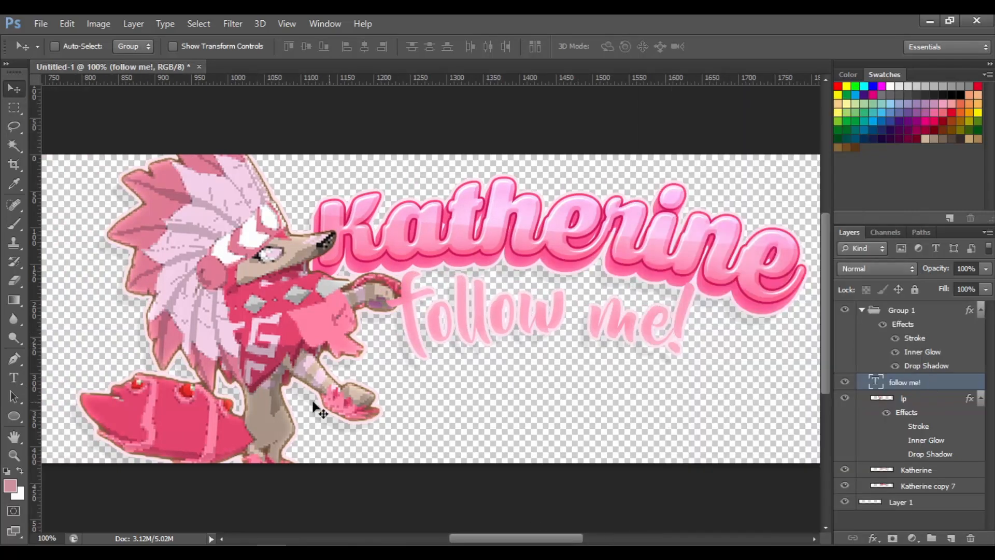
Recolour the follow me! text to a darker pink sampled from the character
click(14, 377)
click(406, 329)
key(ctrl+a)
click(468, 46)
click(293, 342)
click(808, 87)
Add a Bevel & Emboss with contour and a Color Dodge gradient overlay to the follow me! layer
right_click(926, 383)
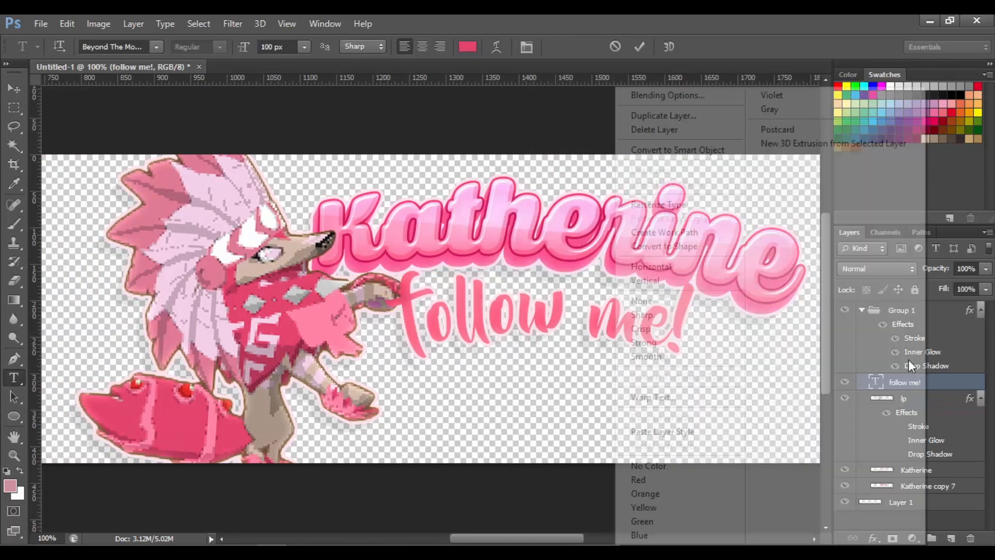
click(669, 97)
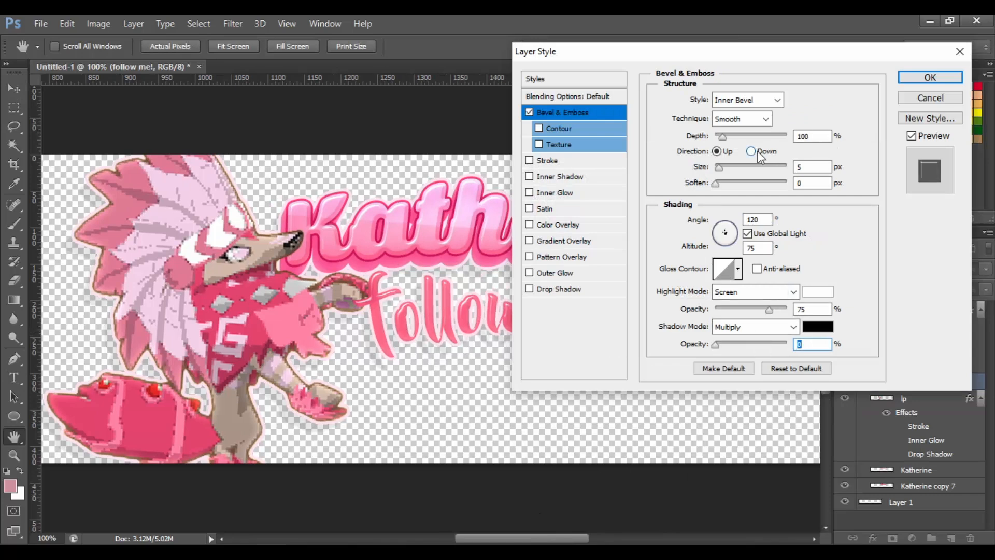
click(570, 128)
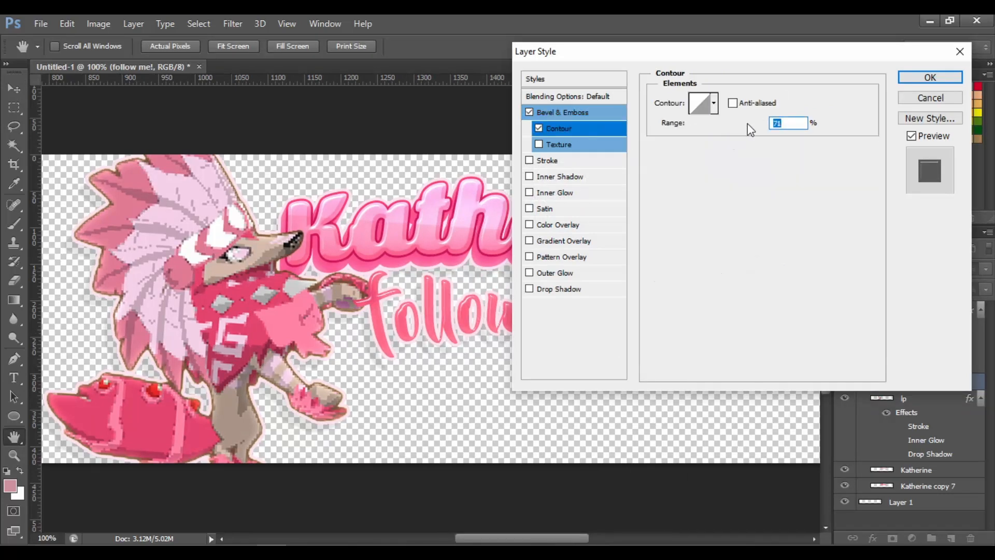
click(570, 241)
click(750, 100)
click(751, 243)
mouse_move(786, 119)
mouse_down()
mouse_move(727, 118)
mouse_move(738, 119)
mouse_up()
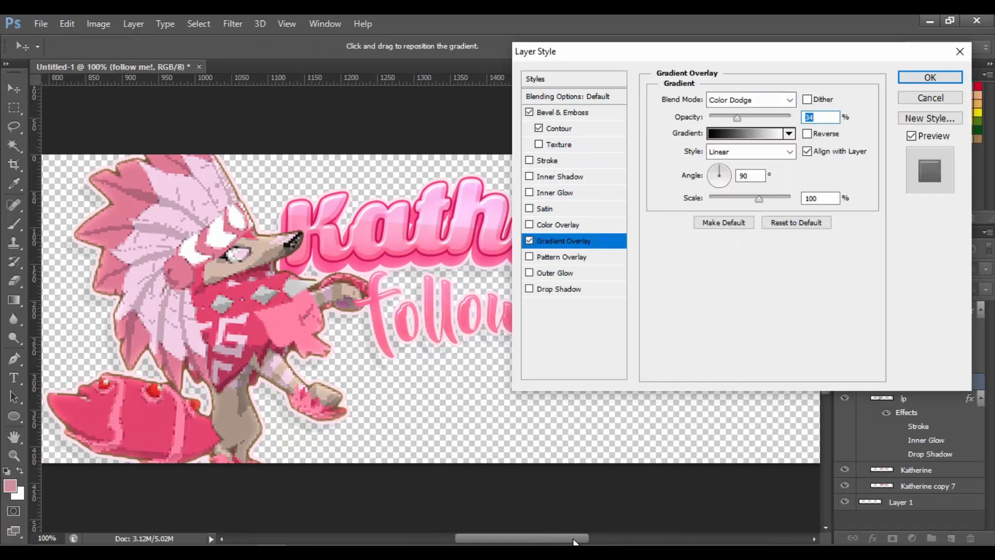
drag(573, 539, 592, 539)
click(562, 113)
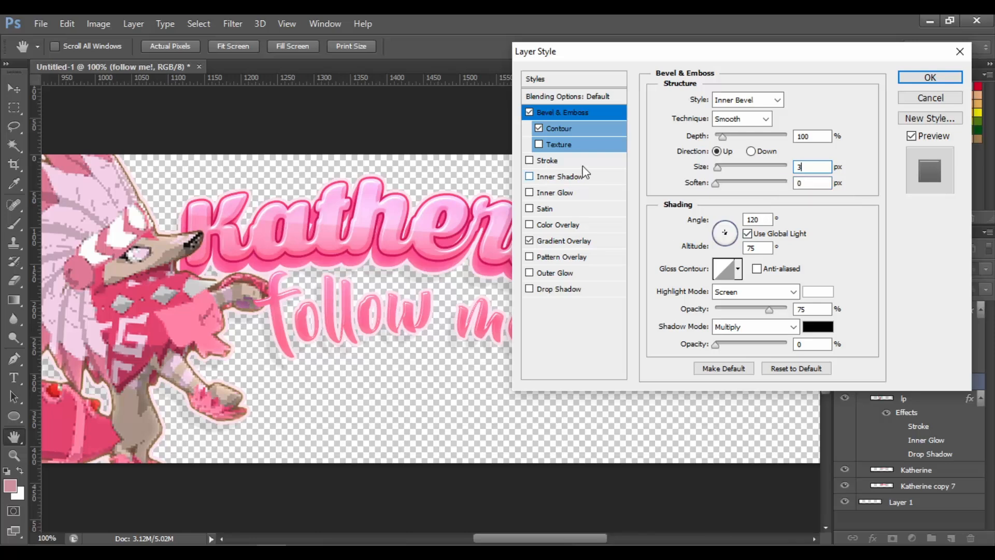
click(555, 193)
mouse_move(711, 238)
mouse_down()
mouse_move(732, 238)
mouse_move(723, 238)
mouse_up()
drag(764, 119, 738, 118)
click(930, 77)
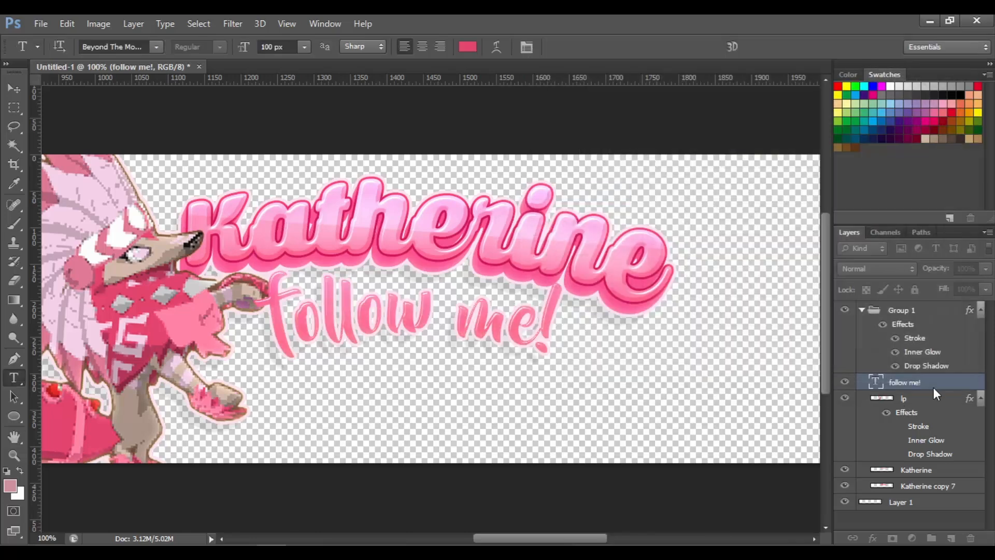
Clear the follow me! layer's style
drag(933, 387, 934, 308)
right_click(944, 311)
click(712, 219)
Add a Bevel & Emboss of 4 px size, 5° altitude and a pink shadow colour sampled from the text
right_click(922, 310)
click(686, 96)
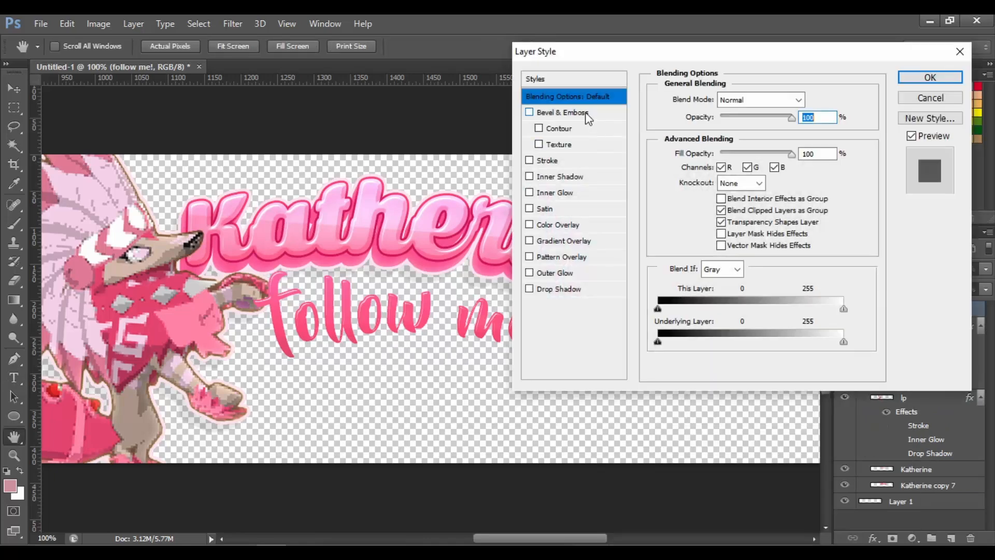
click(587, 114)
key(BackSpace)
key(BackSpace)
text(5)
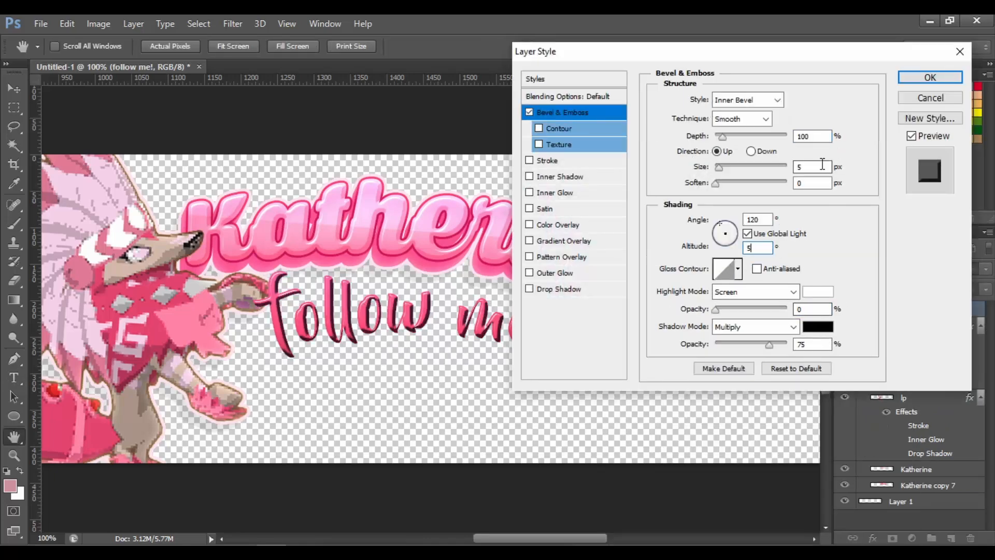
drag(822, 164, 783, 164)
text(4)
click(818, 326)
click(425, 311)
drag(586, 100, 569, 85)
click(809, 87)
drag(820, 344, 736, 344)
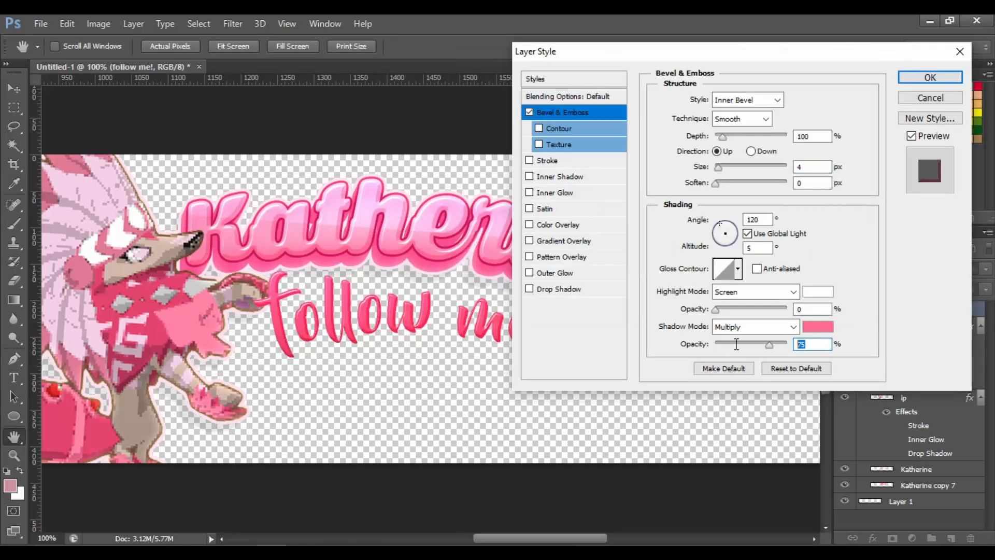
Add a 2 px outside stroke in dark red b5244a to the follow me! text
click(544, 160)
click(693, 198)
click(611, 151)
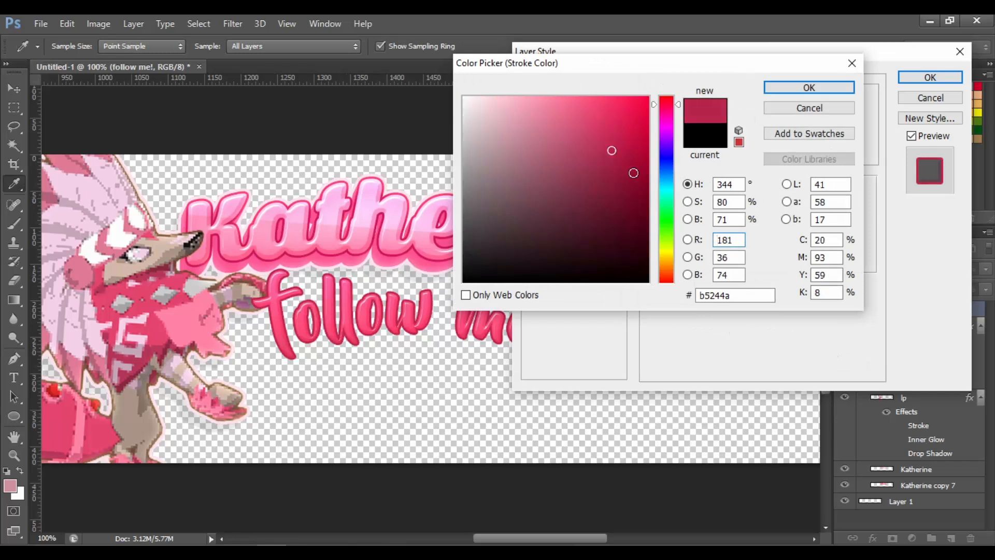
click(778, 84)
text(2)
key(BackSpace)
text(3)
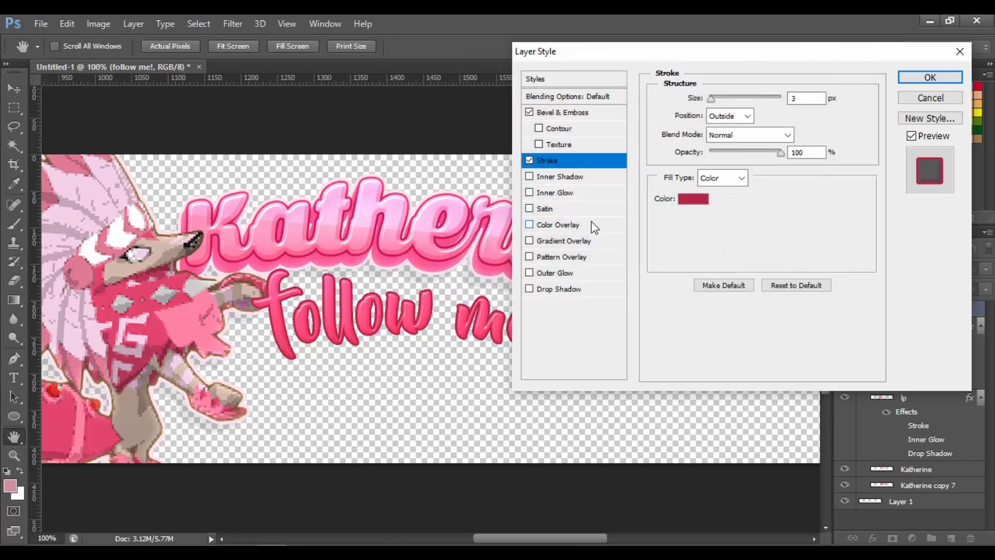
key(BackSpace)
text(2)
Add a Color Dodge gradient overlay at 88° with 2% opacity, and apply the layer style
click(564, 241)
click(734, 101)
click(735, 243)
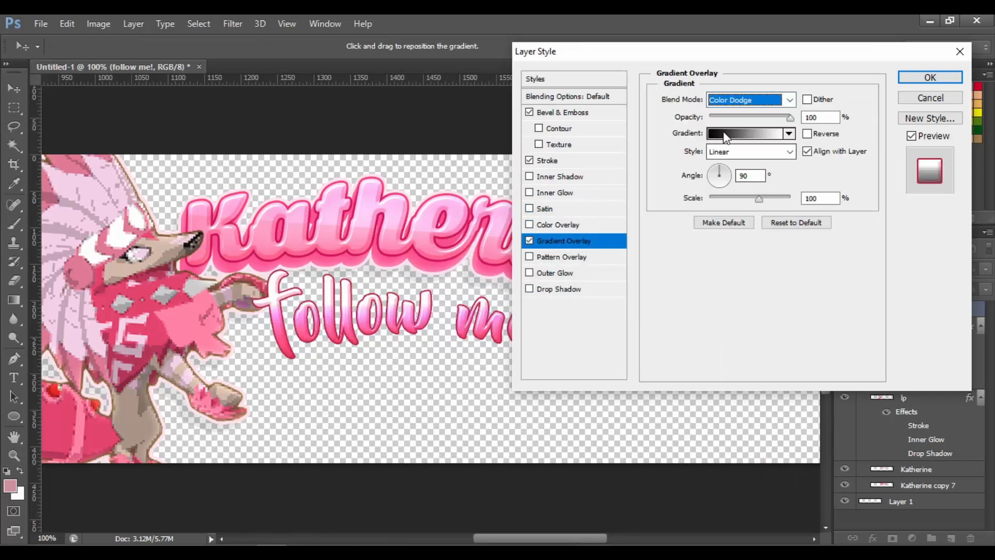
click(726, 136)
click(644, 122)
key(Return)
click(750, 176)
key(BackSpace)
key(BackSpace)
text(88)
drag(820, 117, 790, 116)
text(2)
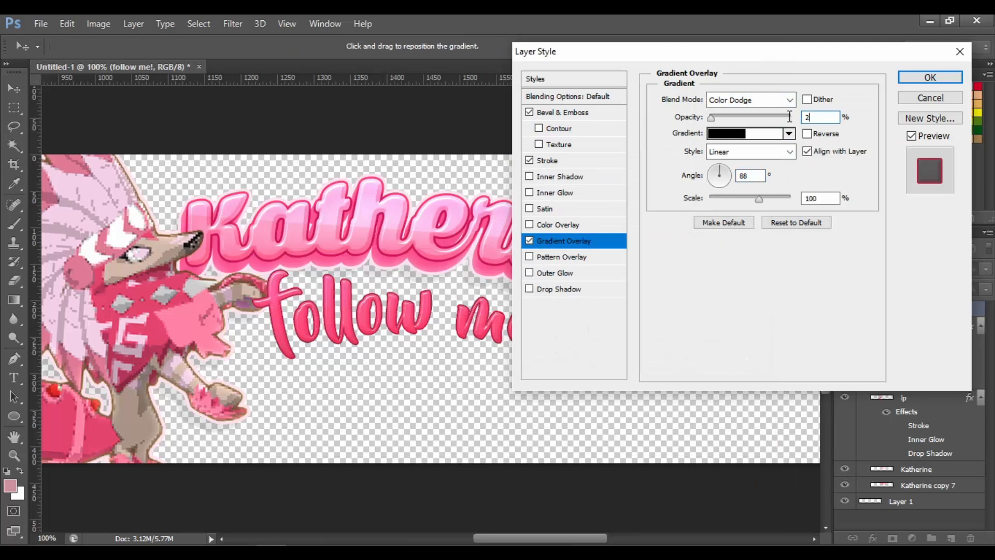
key(Return)
Rasterize the follow me! layer's style and duplicate the layer
right_click(920, 312)
click(741, 207)
key(ctrl+j)
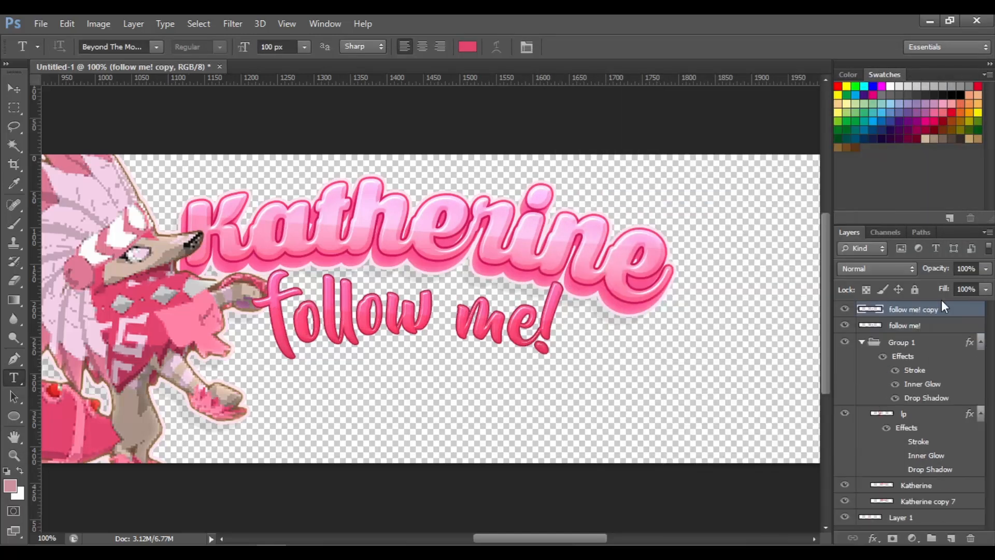
Build an extrusion by nudging the copy 1 px left and down and repeating the transform on further copies
drag(942, 309, 958, 334)
key(ctrl+t)
key(Left)
key(Down)
key(Return)
key(ctrl+alt+shift+t)
key(ctrl+alt+shift+t)
key(ctrl+alt+shift+t)
key(ctrl+alt+shift+t)
key(ctrl+alt+shift+t)
key(ctrl+alt+shift+t)
key(ctrl+alt+shift+t)
key(ctrl+z)
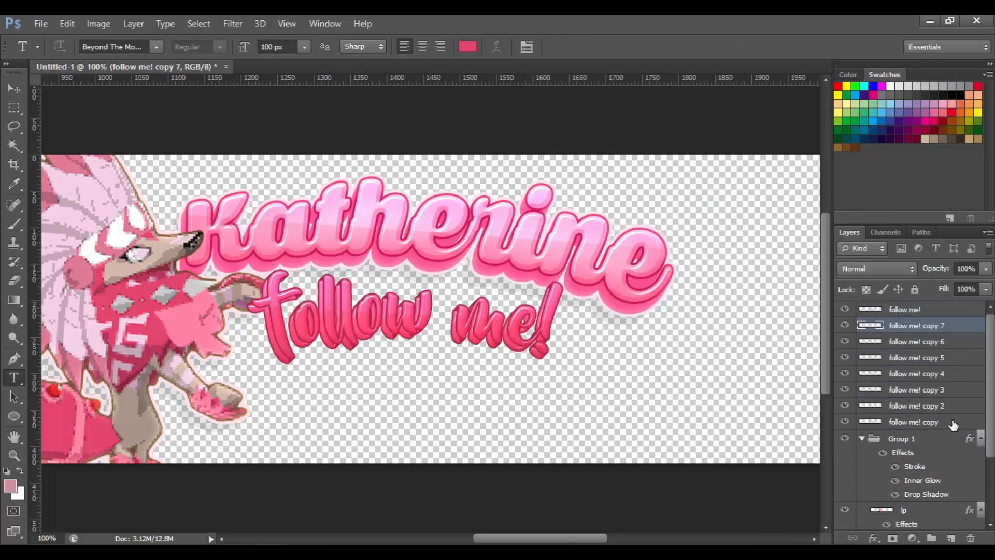
Merge the stacked follow me! copies into one layer
shift+click(953, 423)
right_click(950, 422)
click(684, 384)
Add a pink ff6c91 Color Overlay to the merged extrusion layer
right_click(916, 326)
click(661, 95)
click(574, 223)
click(813, 98)
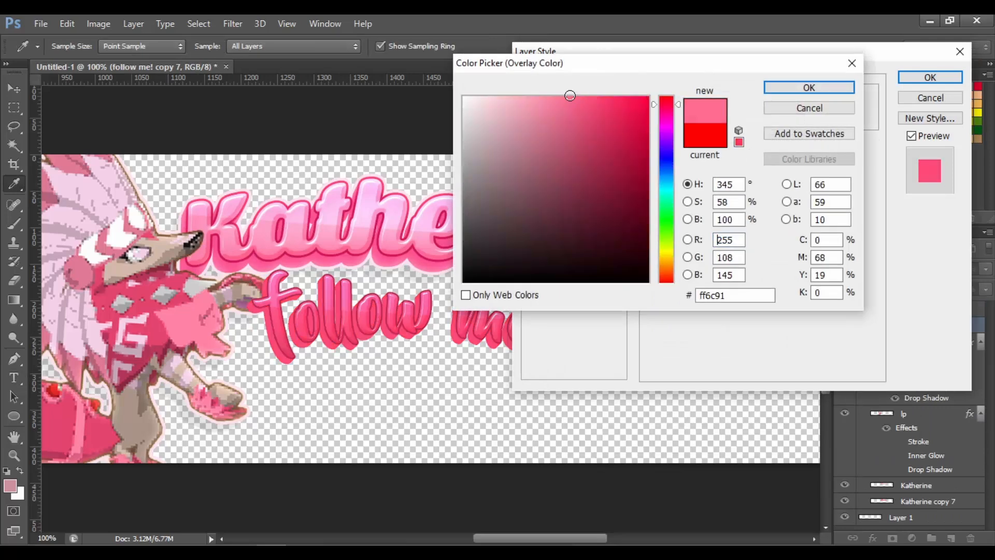
drag(568, 95, 579, 103)
key(Return)
key(Return)
Rasterize the extrusion's layer style and merge it with the follow me! text layer
right_click(928, 325)
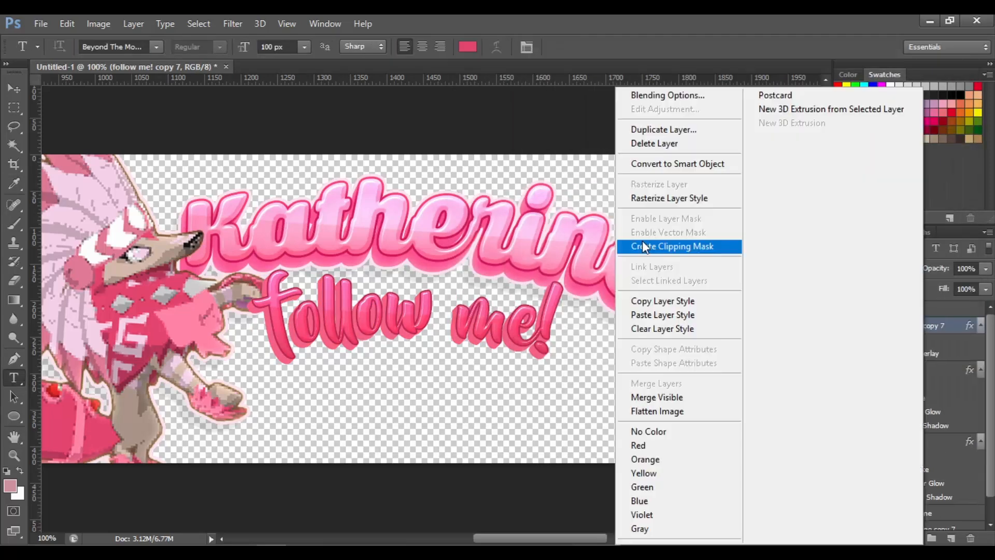
click(649, 198)
shift+click(937, 311)
right_click(938, 311)
click(669, 384)
Move the follow me! layer below Group 1 and nudge the text slightly right
drag(931, 310, 919, 391)
key(v)
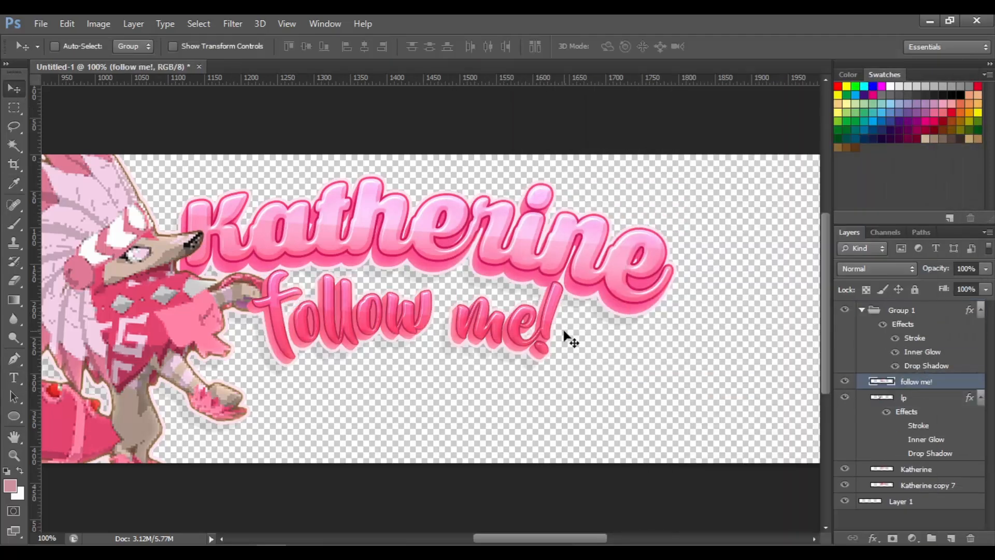
drag(564, 337, 573, 335)
Nudge the follow me! text slightly upward
key(ctrl+minus)
key(ctrl+plus)
key(ctrl+t)
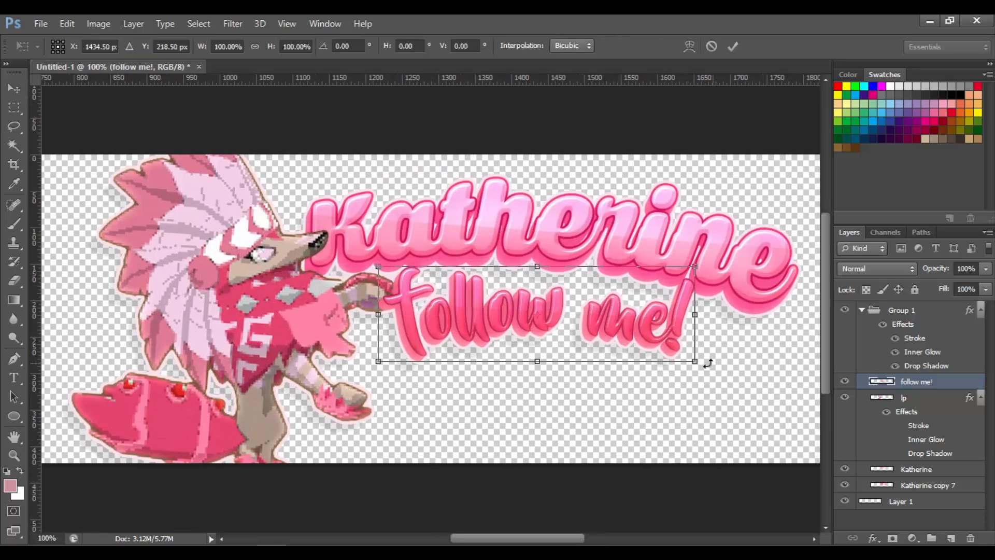
key(Return)
mouse_move(706, 361)
mouse_down()
mouse_move(728, 377)
mouse_move(705, 351)
mouse_up()
key(ctrl+0)
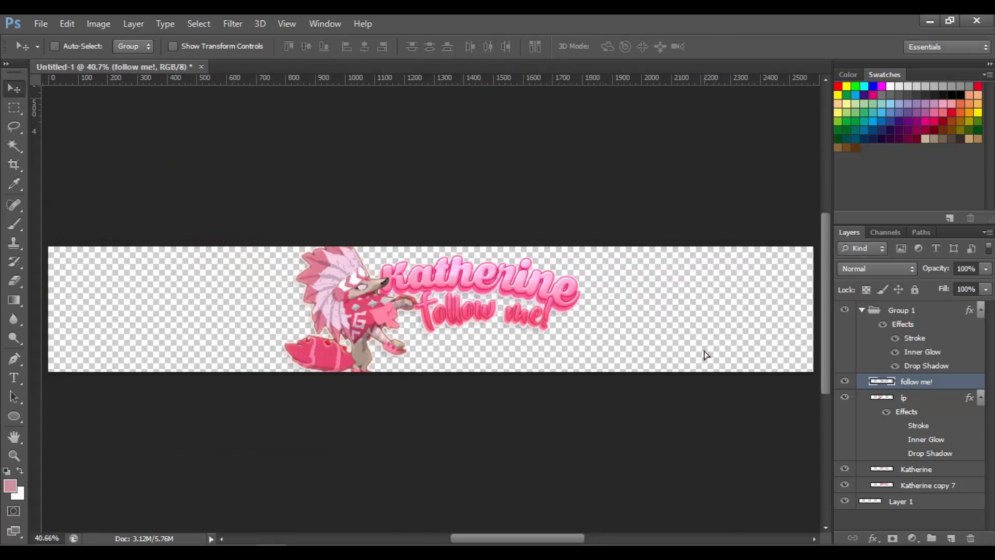
Draw a curved path with the Pen tool below the follow me! text
key(ctrl+plus)
key(ctrl+plus)
key(p)
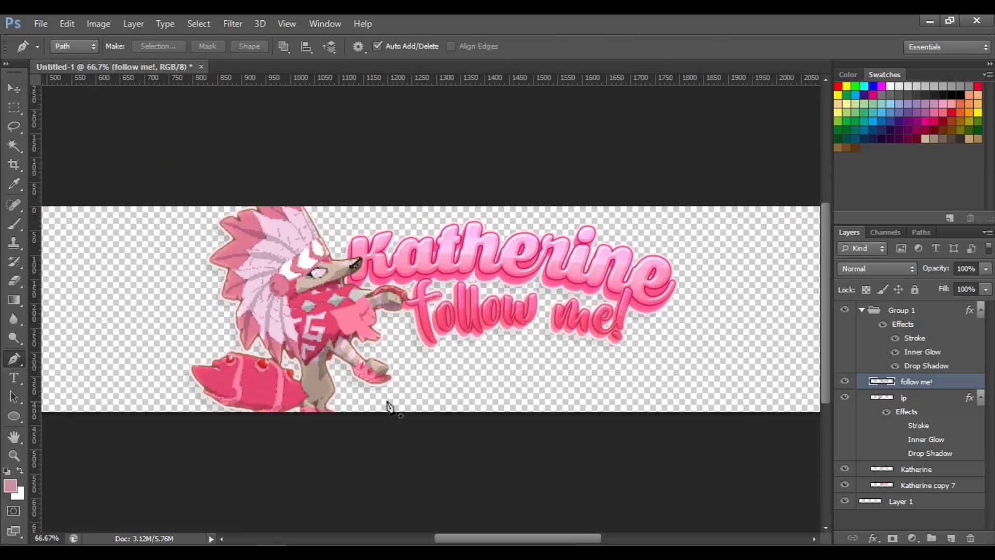
drag(705, 399, 766, 426)
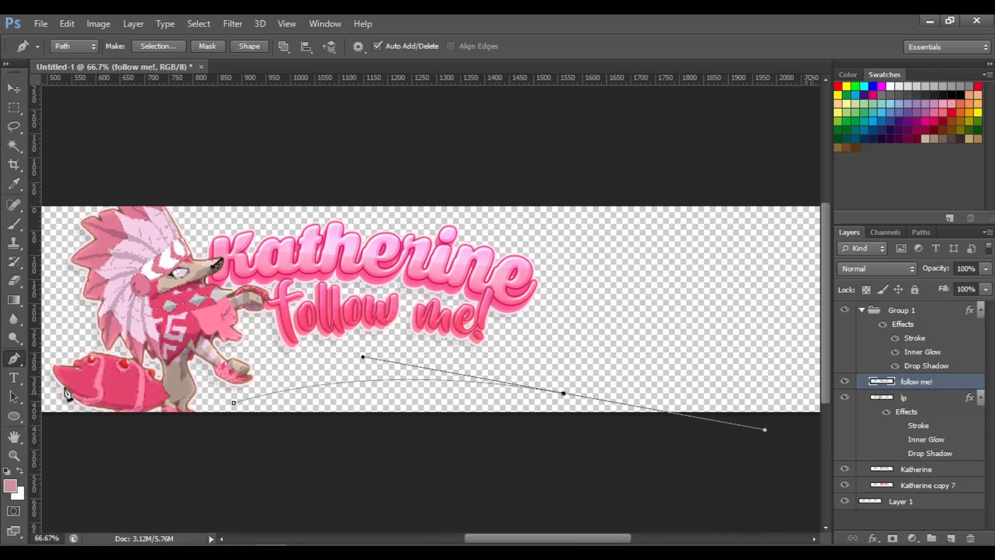
Type "ig:" followed by the Instagram handle along the path, sized 80 px
key(t)
click(247, 398)
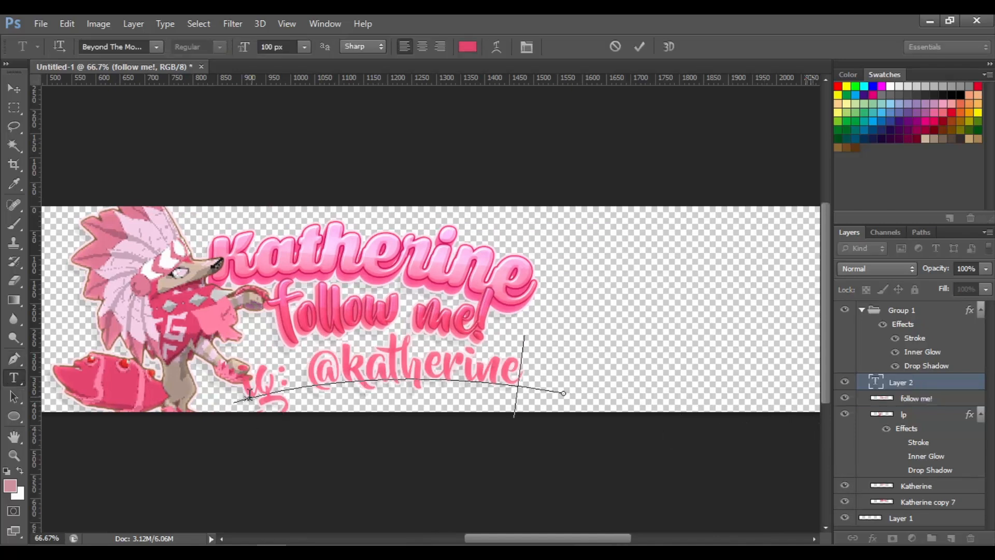
drag(249, 394, 523, 386)
drag(285, 47, 258, 47)
text(70)
key(Return)
click(451, 378)
key(ctrl+a)
text(80)
Nudge the handle text and move its layer to the top of the stack
click(14, 88)
drag(537, 382, 528, 372)
drag(945, 383, 921, 302)
Apply an Arc text warp to the handle text and nudge it slightly up
right_click(916, 310)
click(710, 399)
click(767, 94)
click(756, 132)
drag(824, 142, 746, 143)
text(5)
key(Tab)
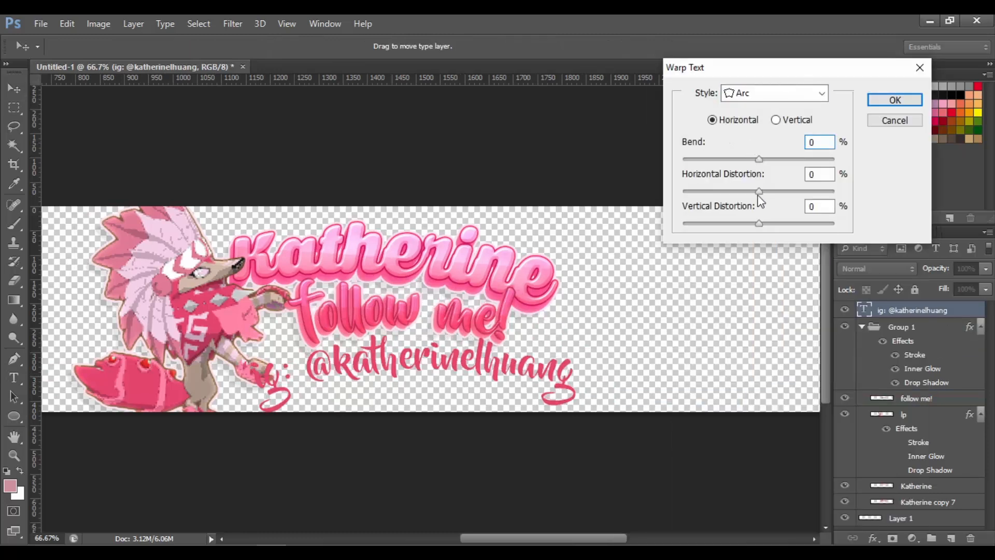
key(Return)
drag(489, 396, 490, 389)
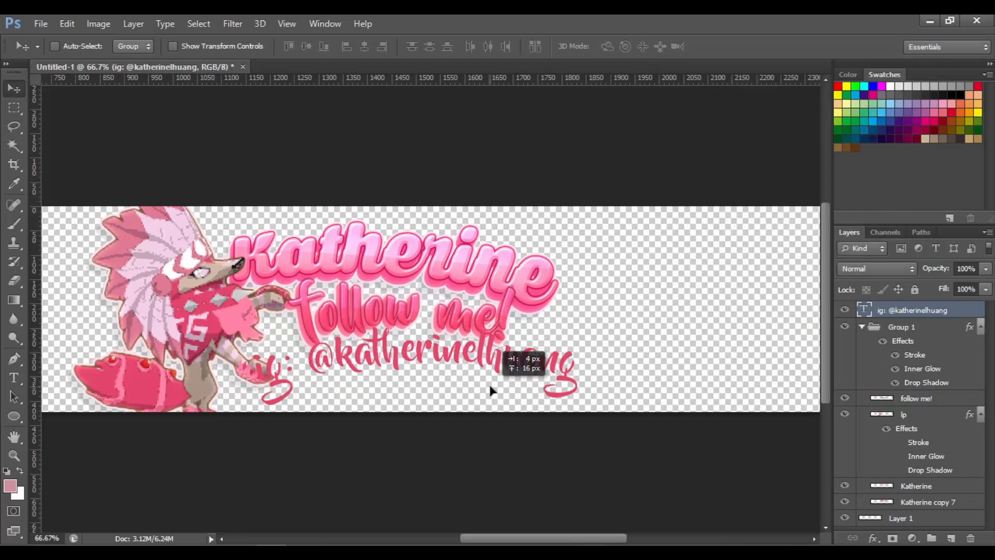
key(ctrl+t)
key(Escape)
right_click(894, 314)
key(Escape)
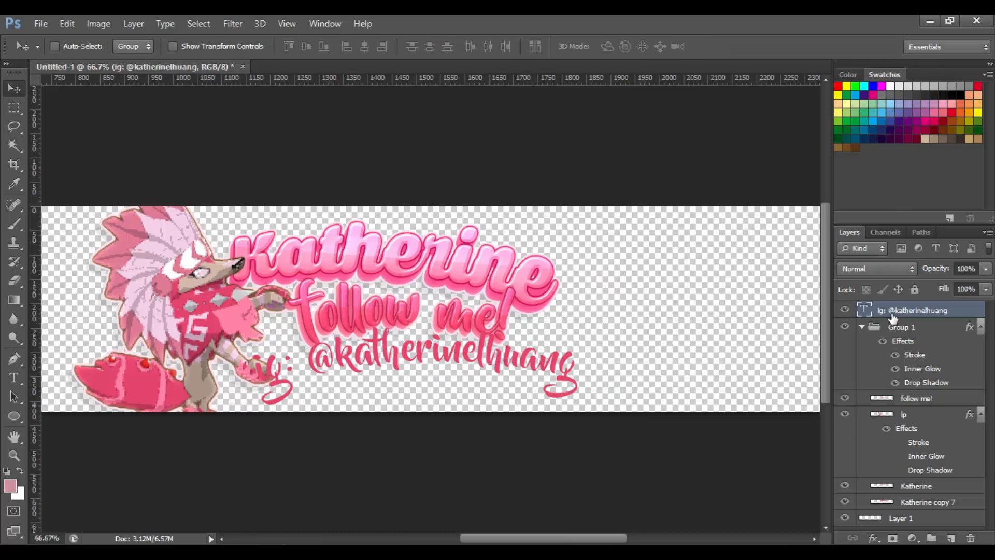
Delete the "ig:" prefix from the handle text and move the text slightly up
click(13, 384)
drag(311, 369, 207, 382)
key(BackSpace)
click(14, 88)
drag(403, 353, 412, 346)
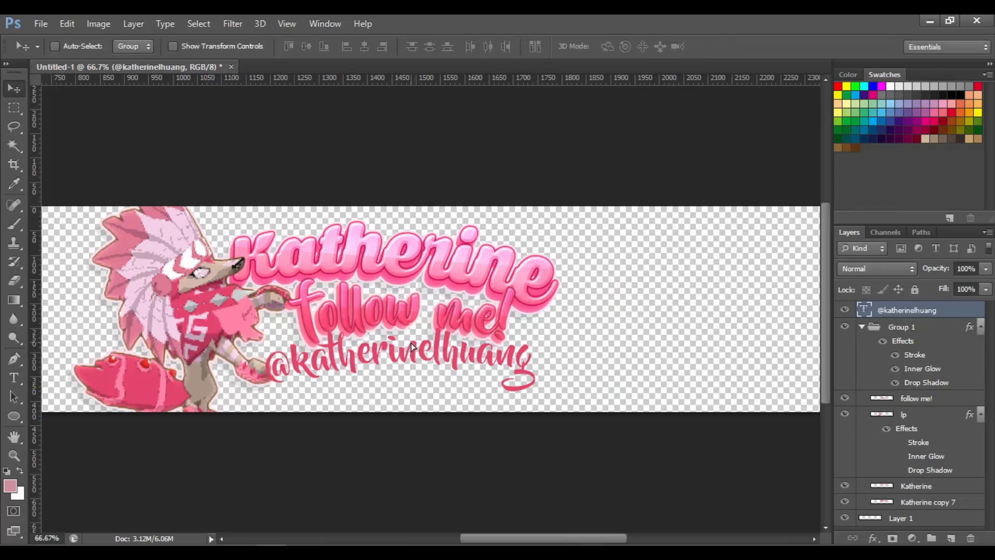
scroll(412, 346, left, 3)
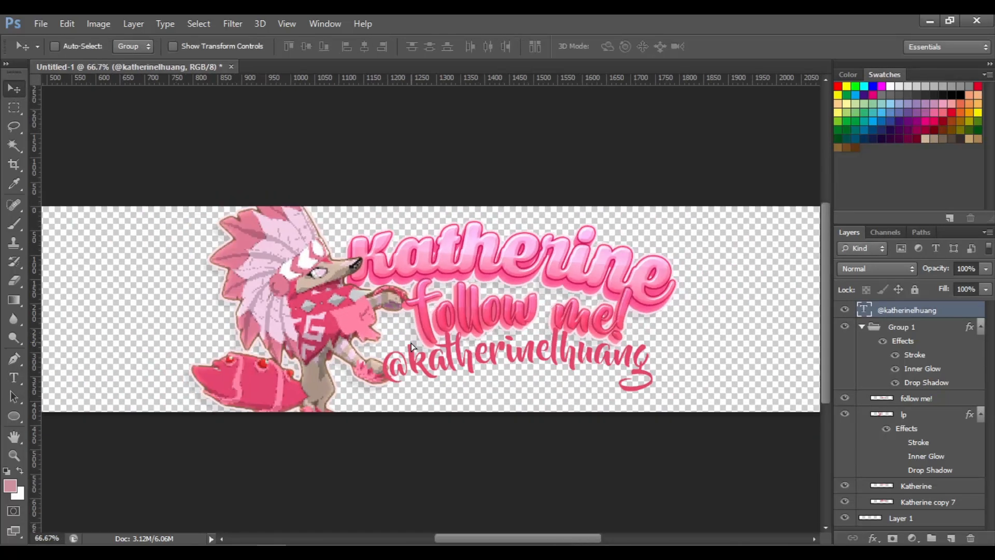
Retype "ig:" at the start of the handle text
click(16, 379)
drag(656, 372, 388, 374)
click(388, 376)
text(ig:)
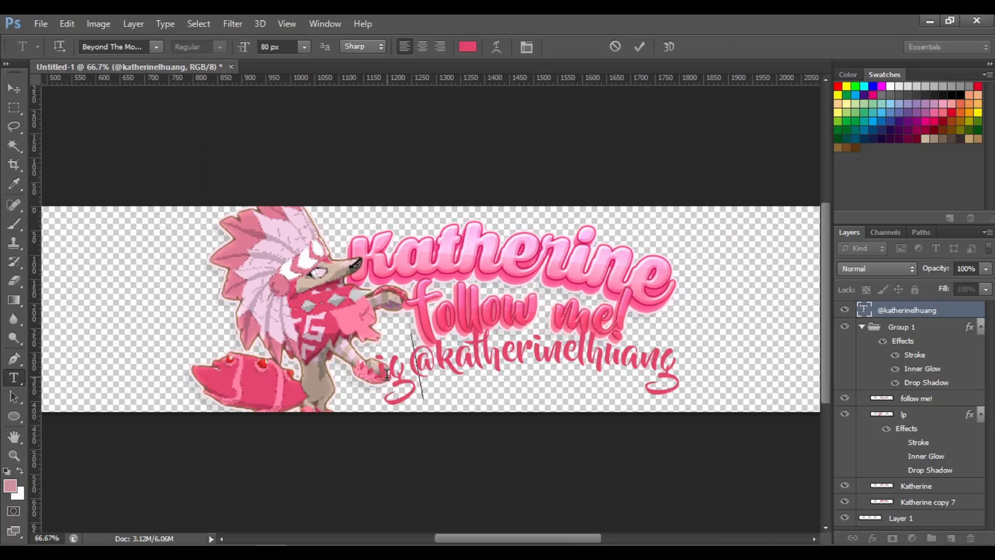
Select all of the handle text and recolour it with a new pink
click(14, 89)
click(14, 378)
drag(698, 375, 375, 374)
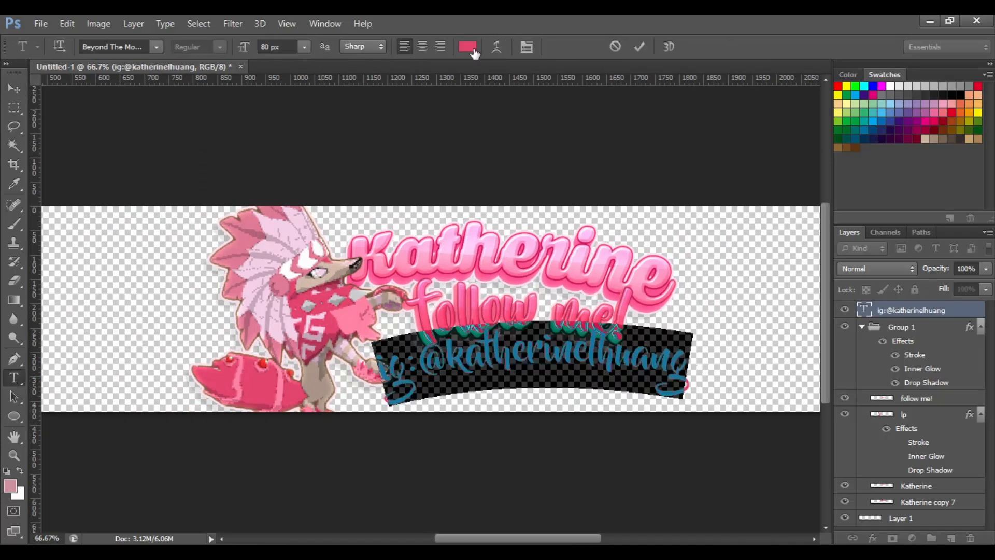
click(472, 48)
click(581, 105)
click(803, 86)
Try styling the handle text with Bevel & Emboss, a sampled pink shadow colour and a Color Dodge gradient overlay
double_click(965, 310)
click(577, 113)
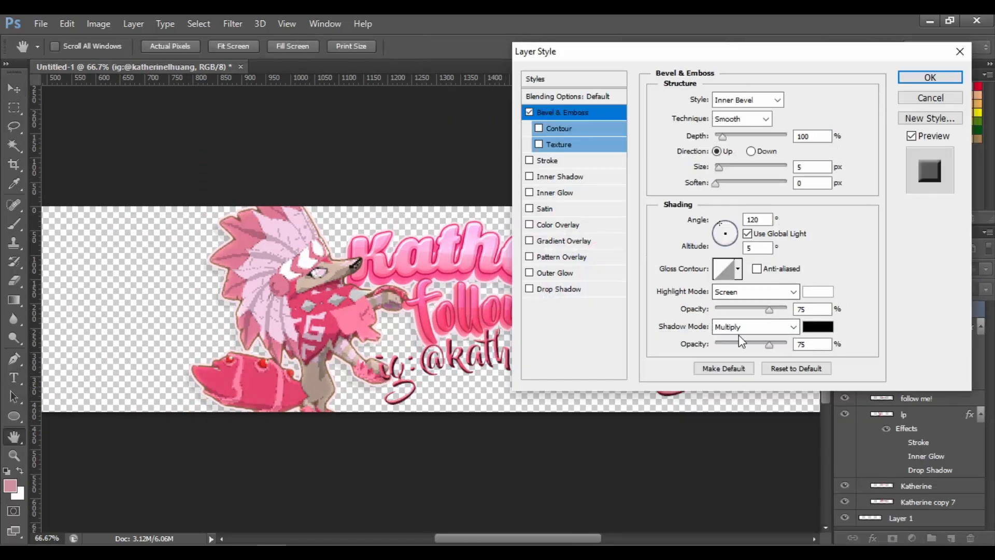
click(818, 327)
click(430, 359)
key(Return)
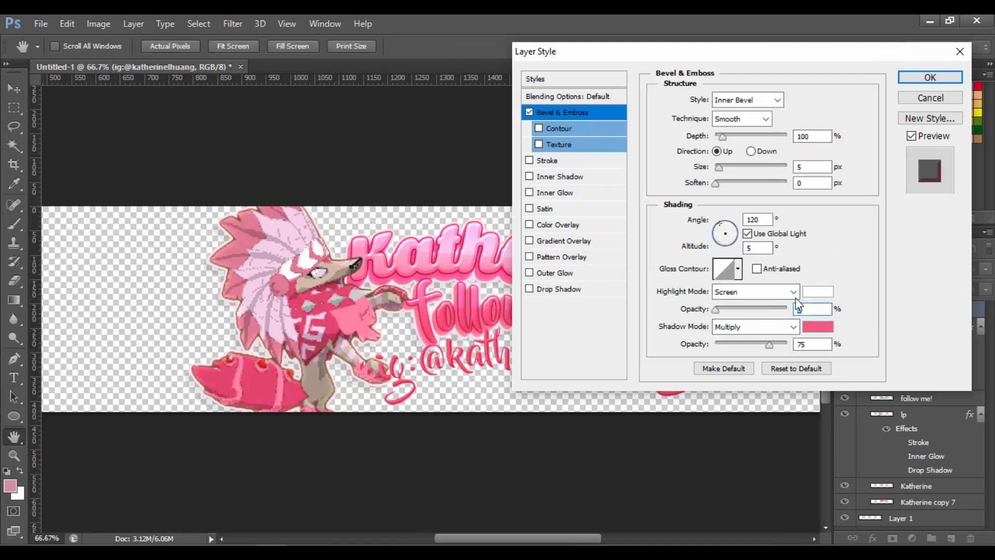
drag(769, 345, 751, 347)
click(569, 242)
click(752, 100)
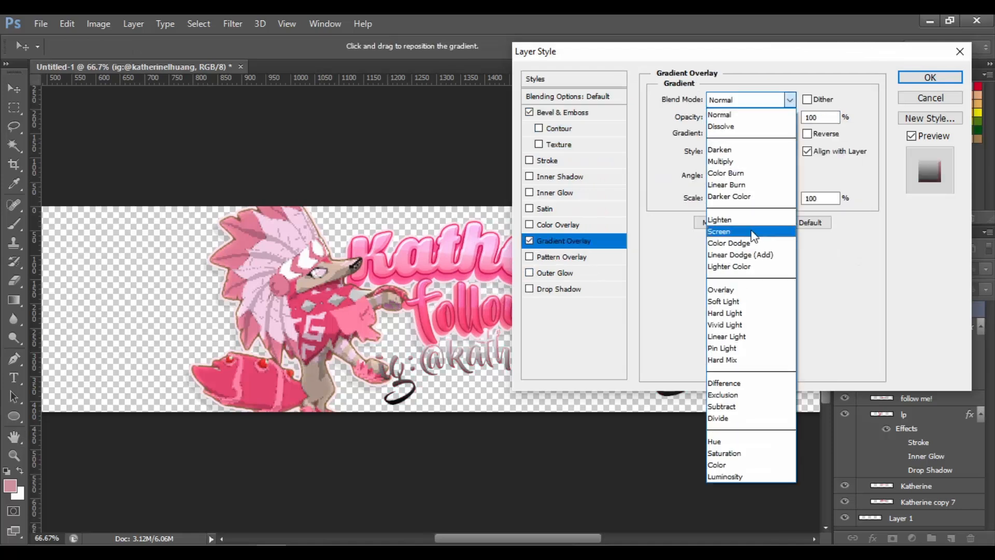
click(755, 243)
click(745, 133)
click(472, 307)
click(733, 87)
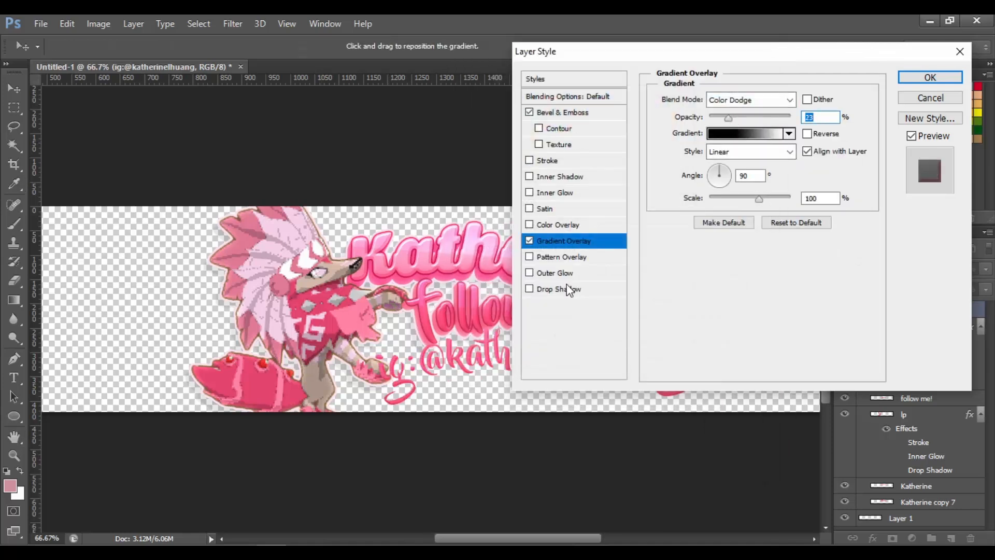
click(557, 192)
click(719, 208)
drag(727, 239, 718, 239)
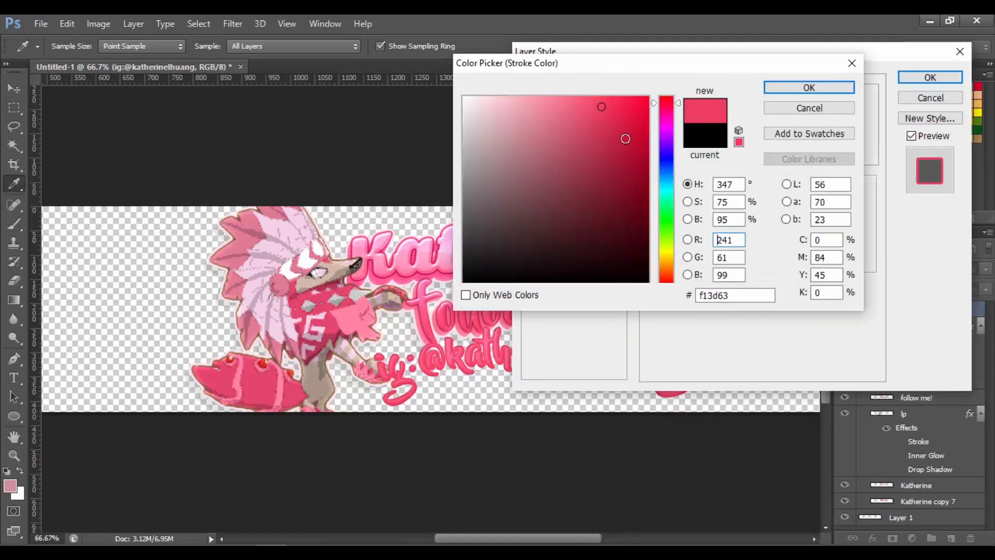
Apply Bevel & Emboss with zero shadow opacity, a 2 px stroke and a gradient overlay to the handle text layer
drag(629, 138, 613, 147)
click(778, 85)
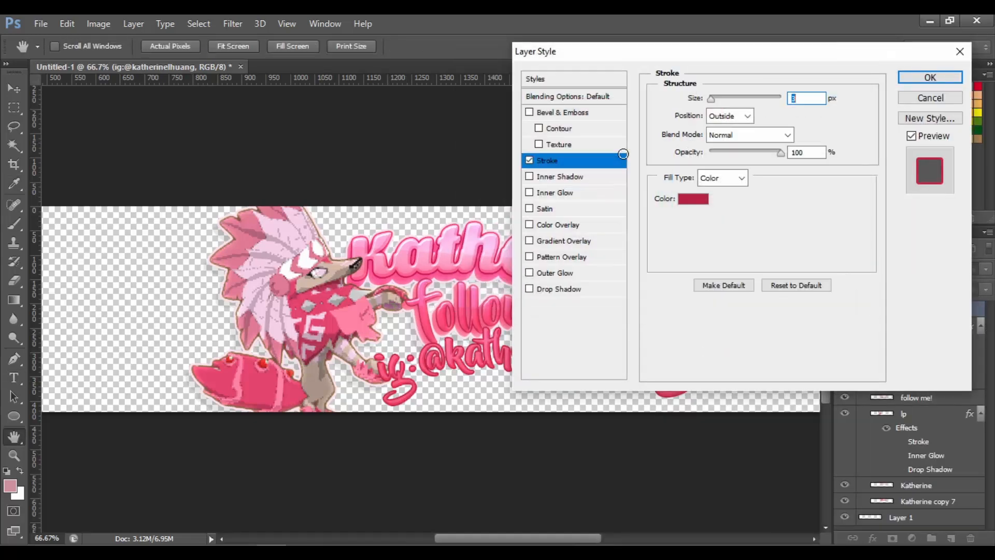
text(5)
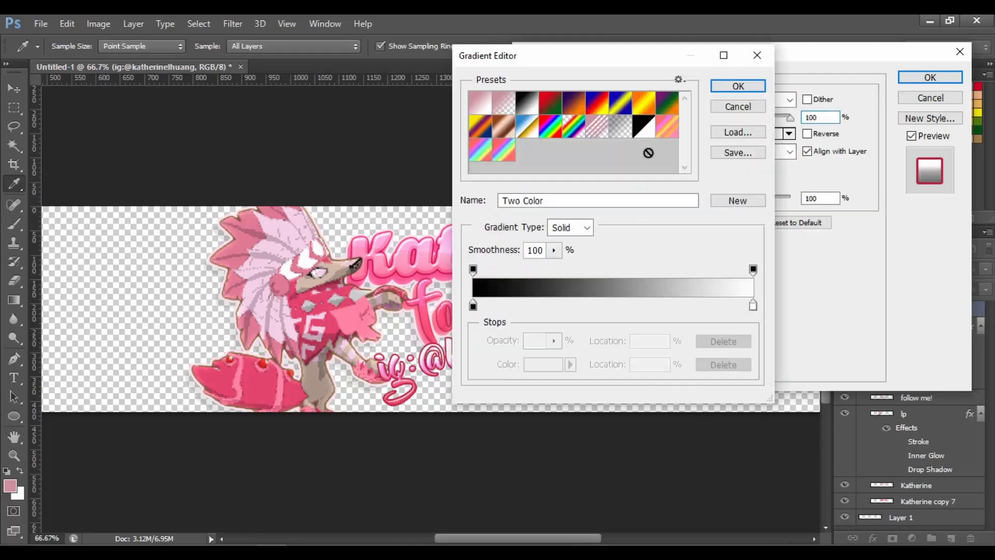
drag(754, 304, 654, 303)
key(Return)
drag(546, 538, 580, 539)
click(561, 161)
text(1)
key(BackSpace)
text(2)
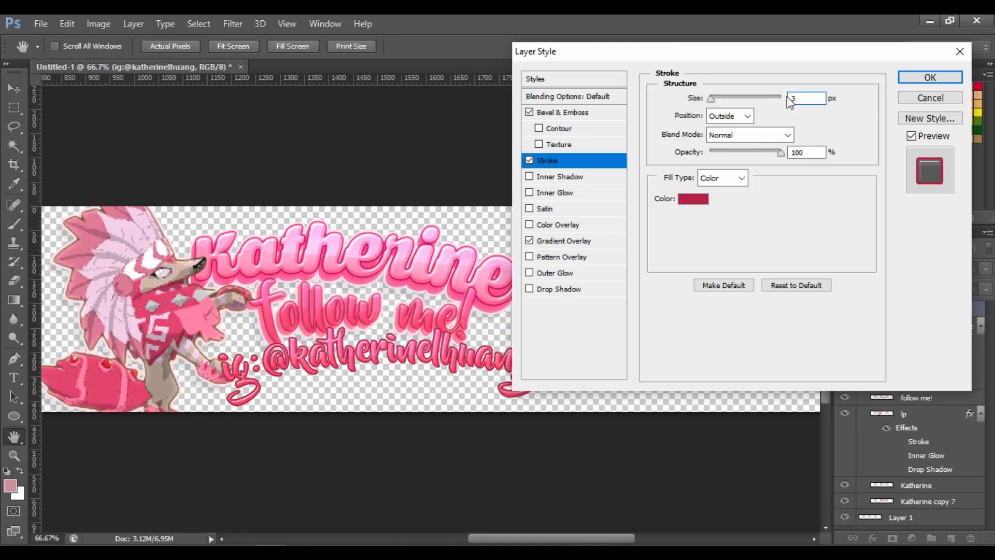
key(Return)
Review the handle text layer's Bevel & Emboss and Stroke settings
key(ctrl+t)
key(Escape)
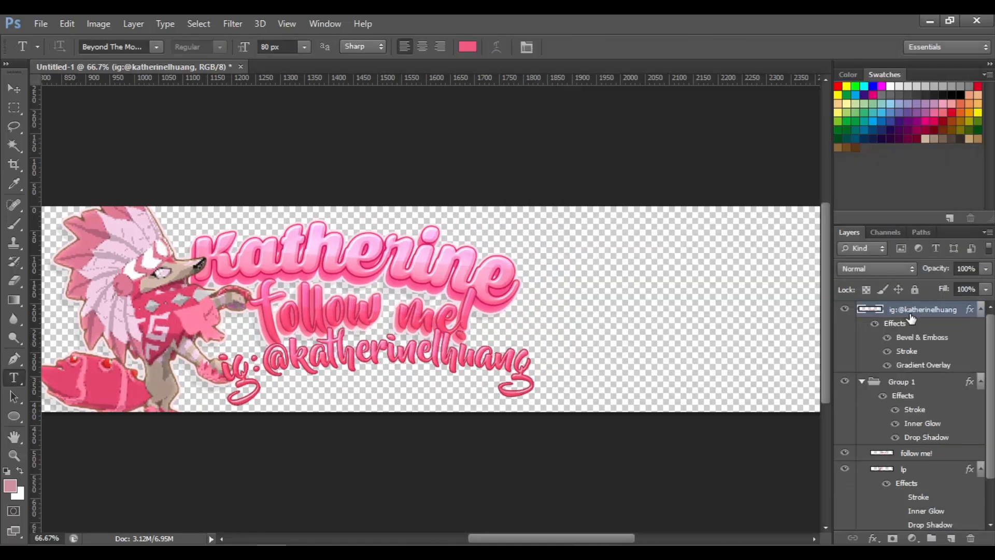
right_click(911, 313)
click(673, 96)
click(562, 113)
click(557, 161)
click(930, 78)
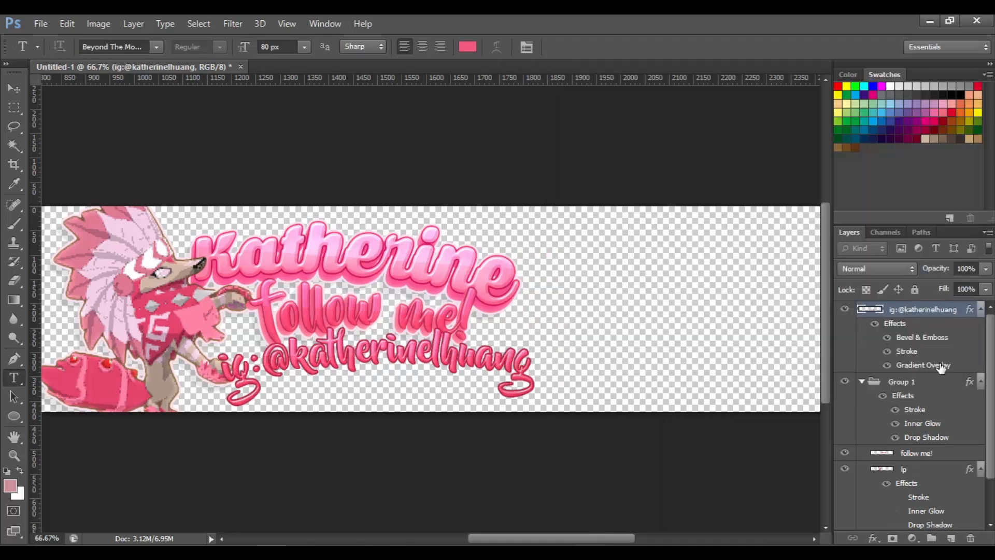
Rasterize the handle text's layer style, duplicate the layer and move the copy underneath
right_click(917, 312)
click(672, 200)
key(ctrl+j)
drag(888, 311, 884, 331)
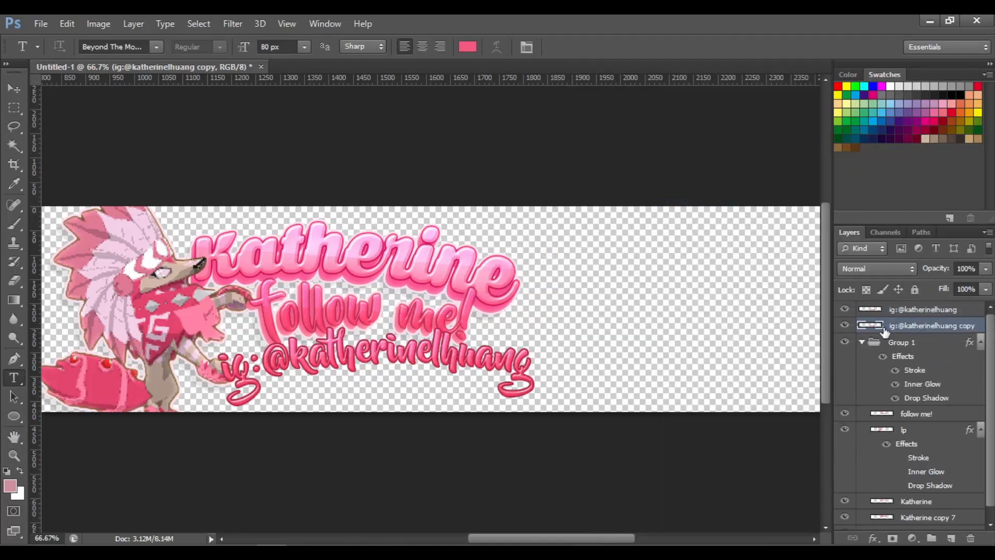
Nudge the copy down and left, repeat the transform to stack offset duplicates, and merge them
key(ctrl+t)
key(Down)
key(Down)
key(Left)
key(Return)
key(ctrl+alt+shift+t)
key(ctrl+alt+shift+t)
key(ctrl+alt+shift+t)
key(ctrl+alt+shift+t)
key(ctrl+alt+shift+t)
key(ctrl+z)
shift+click(934, 390)
right_click(934, 389)
click(876, 376)
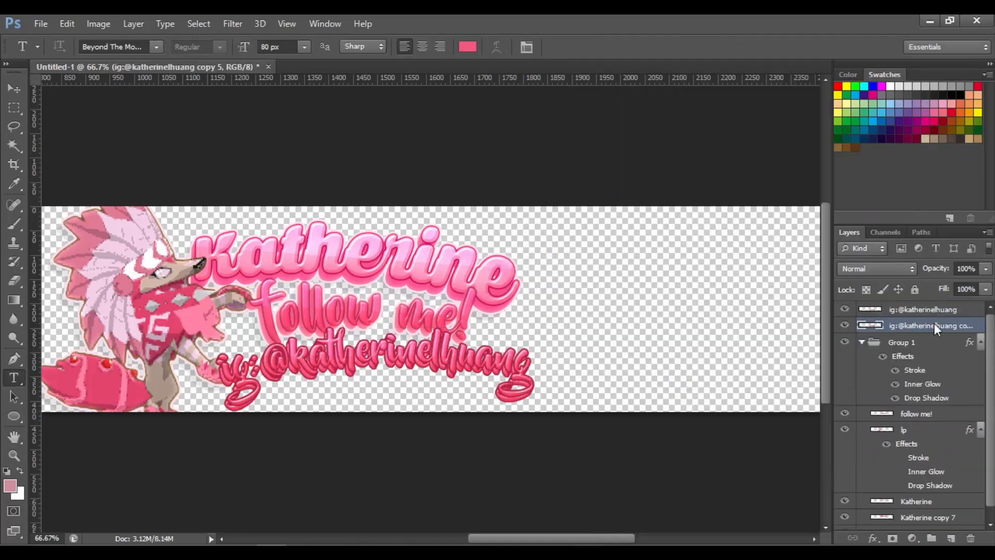
Give the merged extrusion layer a colour overlay of #ff6591 sampled from the canvas
right_click(934, 324)
click(673, 96)
click(564, 225)
click(816, 101)
click(351, 338)
click(582, 105)
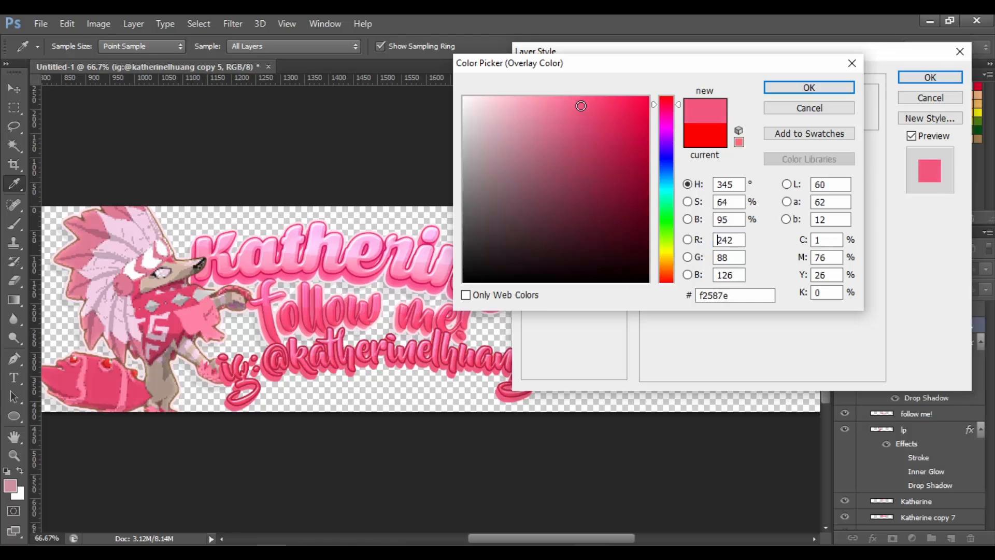
key(BackSpace)
click(671, 112)
click(672, 106)
drag(580, 112, 566, 110)
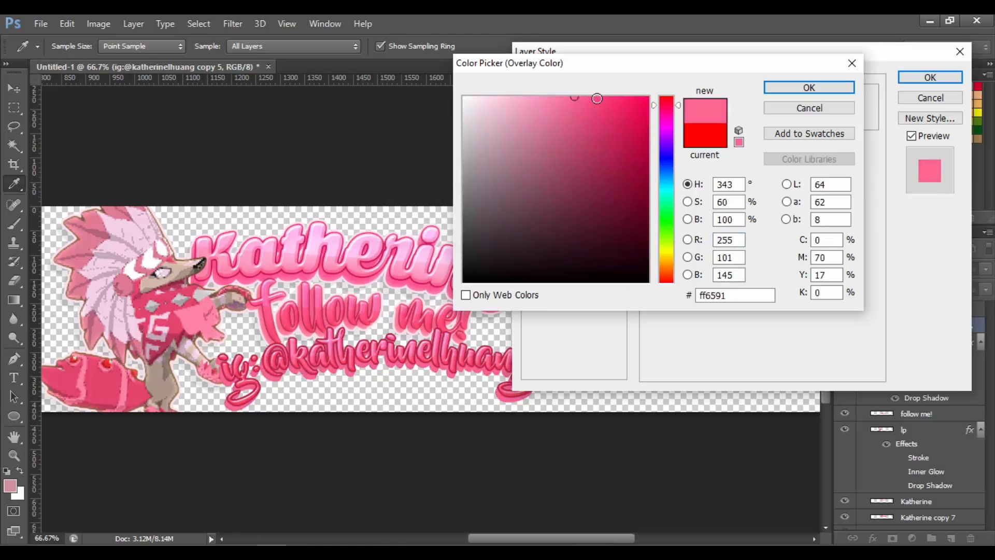
click(590, 111)
key(Return)
click(930, 77)
Rasterize the overlay, merge the handle text down onto the extrusion, move it below Group 1 and reposition it
right_click(912, 325)
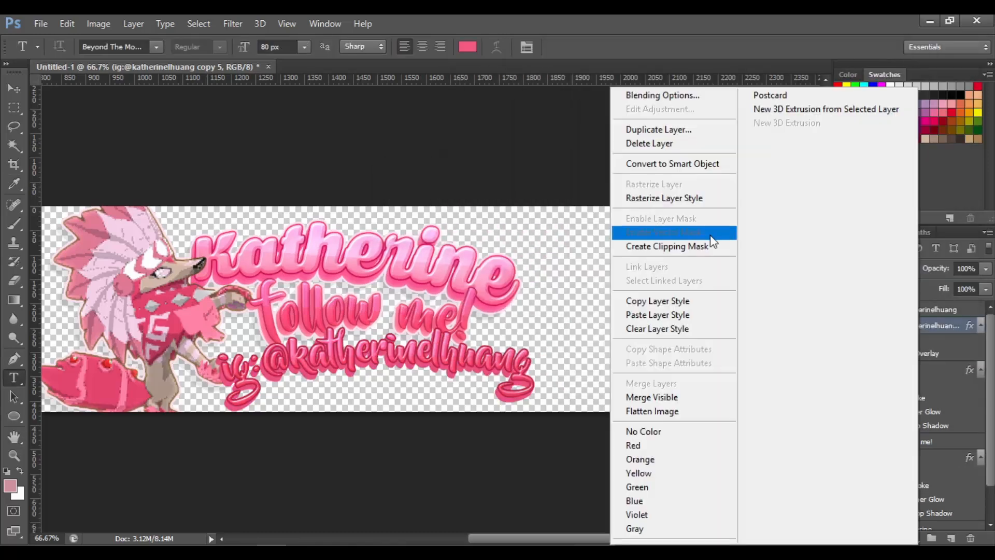
click(666, 199)
ctrl+click(911, 309)
right_click(910, 310)
click(656, 384)
drag(925, 307, 935, 389)
click(14, 88)
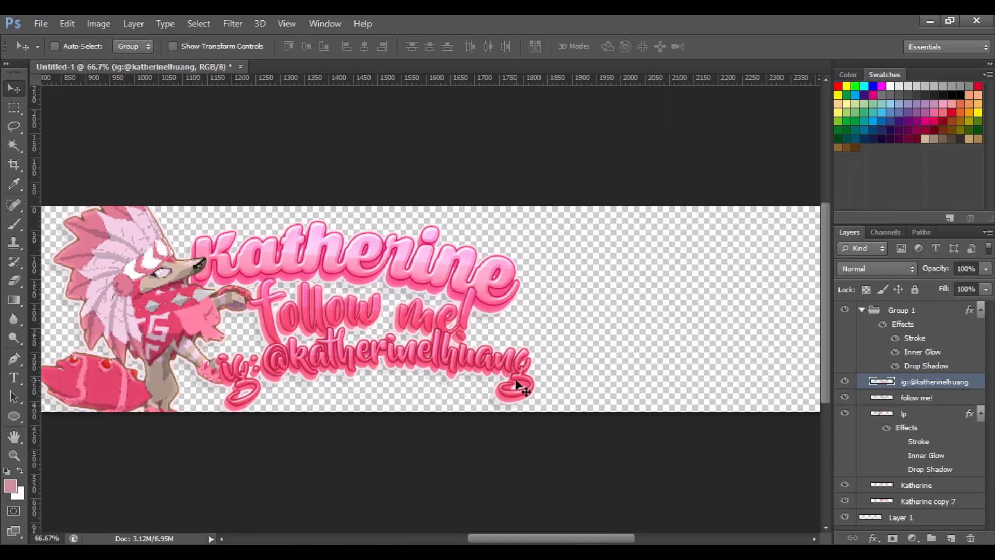
drag(518, 388, 503, 380)
Step back six history states to undo the extrusion, overlay and merges
key(ctrl+alt+z)
key(ctrl+alt+z)
key(ctrl+alt+z)
key(ctrl+alt+z)
key(ctrl+alt+z)
key(ctrl+alt+z)
key(ctrl+alt+z)
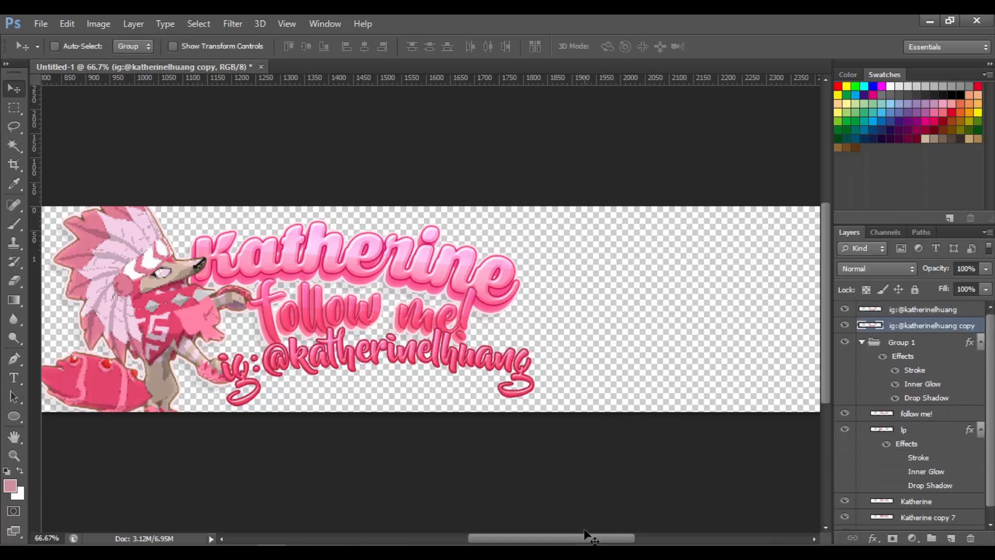
Check the handle text layer's stroke settings without changing them
right_click(912, 310)
click(626, 97)
click(544, 160)
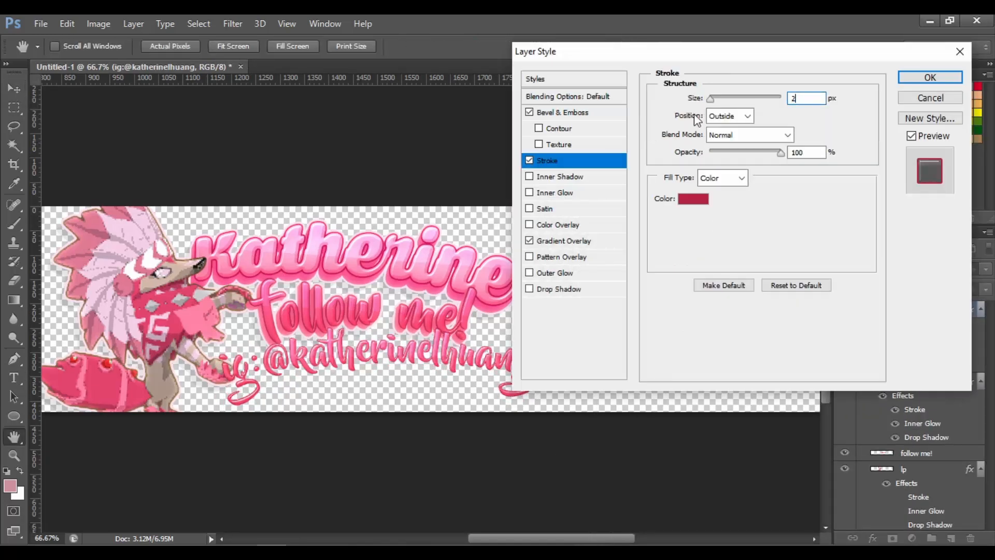
key(Escape)
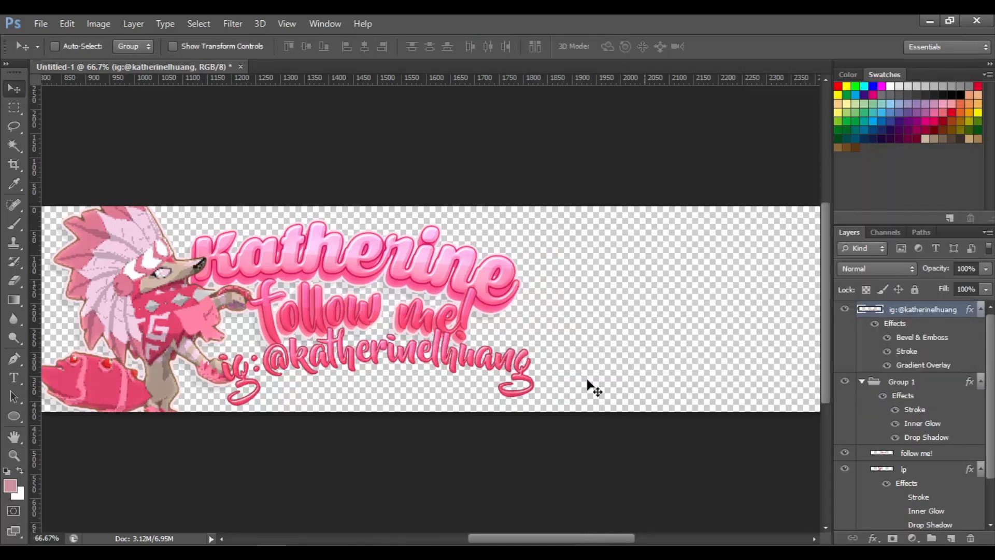
Rasterize the handle text's layer style again, duplicate the layer and place the copy below it
right_click(930, 310)
click(690, 200)
key(ctrl+j)
drag(916, 311, 948, 336)
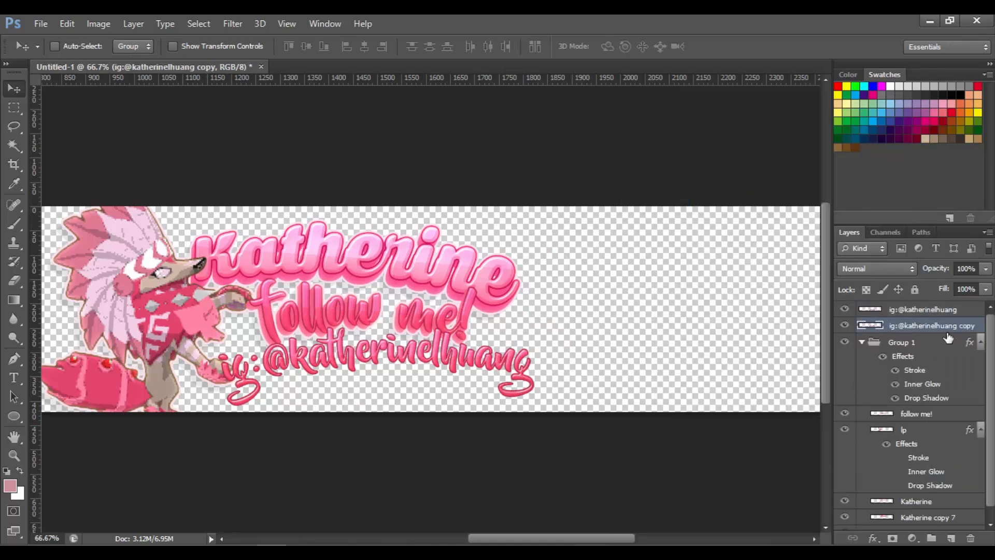
Nudge the copy down and stack several offset duplicates beneath it, then merge them into one extrusion layer
key(Down)
key(Down)
key(alt+Down)
key(alt+Down)
key(alt+Down)
key(alt+Down)
shift+click(950, 389)
right_click(951, 389)
click(695, 382)
Add a colour overlay in a pink sampled from the canvas to the merged extrusion layer
right_click(941, 329)
click(653, 98)
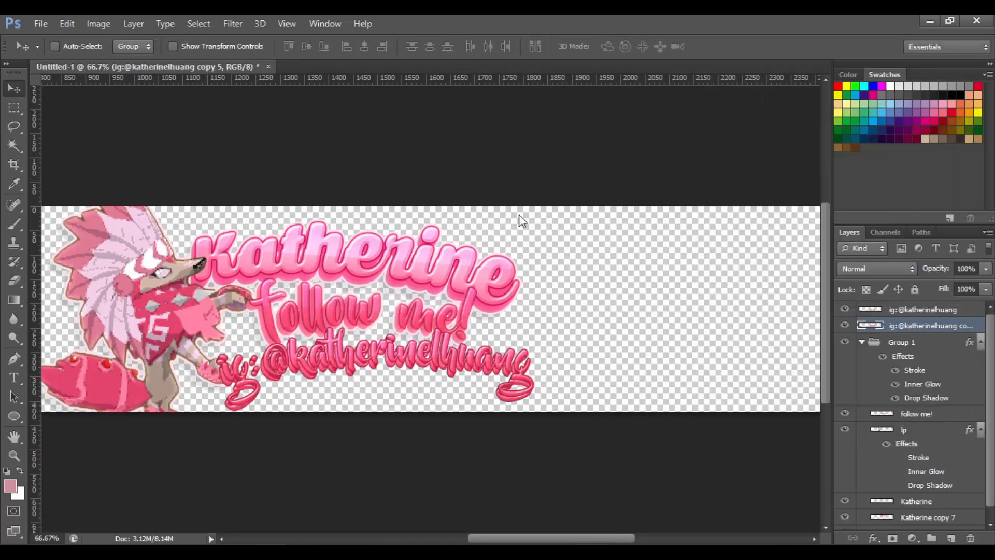
click(555, 225)
click(815, 103)
click(667, 105)
drag(582, 99, 597, 111)
click(809, 88)
click(930, 77)
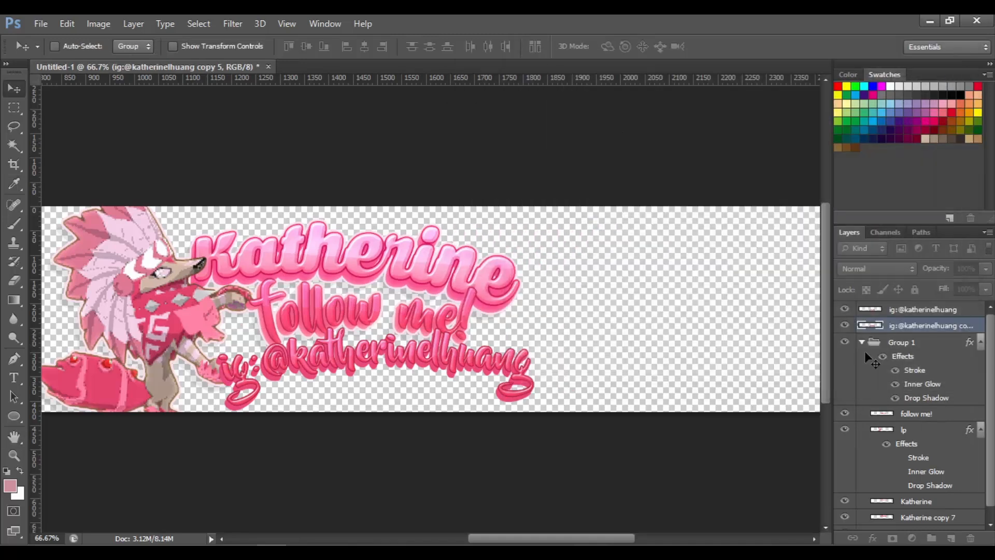
Rasterize the overlay, merge the handle text down onto its extrusion and move the layer below Group 1
right_click(930, 327)
click(692, 199)
shift+click(914, 310)
right_click(911, 310)
click(666, 384)
drag(944, 309, 946, 390)
Scale the extruded handle text down slightly and nudge it into place
key(ctrl+plus)
key(ctrl+t)
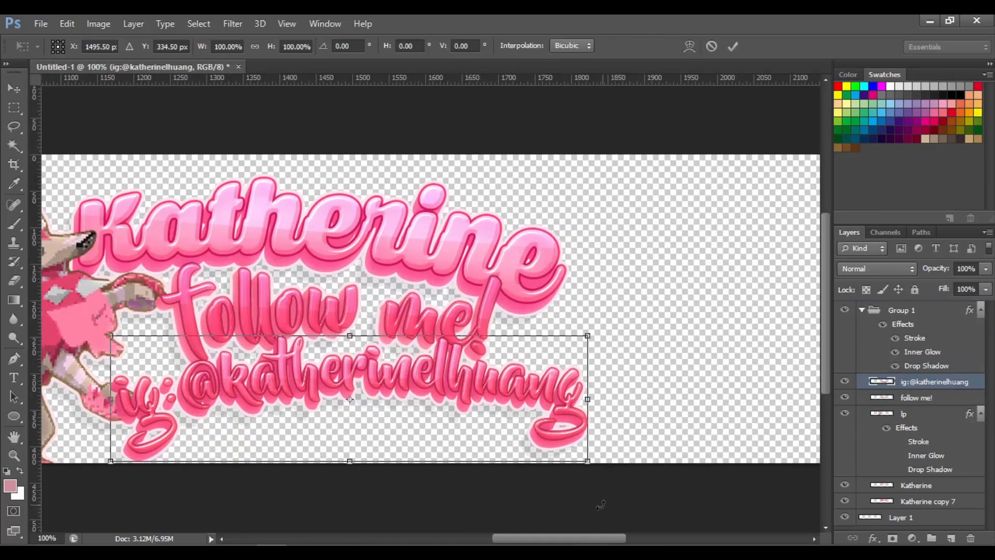
drag(587, 462, 569, 456)
key(Return)
drag(378, 407, 374, 409)
key(ctrl+0)
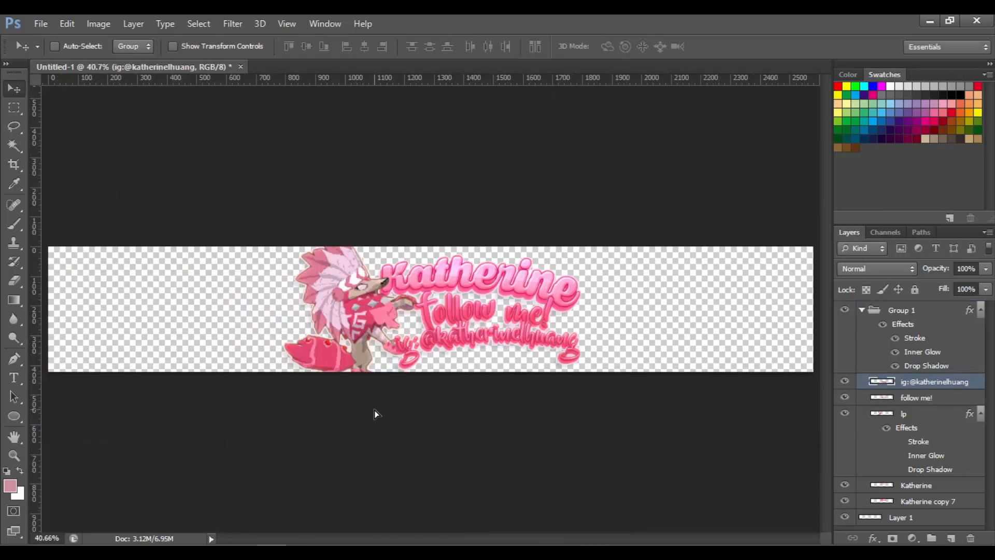
Rotate the handle and follow me! text together slightly clockwise and shrink them a little
key(ctrl+plus)
key(ctrl+plus)
shift+click(935, 398)
key(ctrl+t)
scroll(814, 353, down, 1)
drag(770, 312, 771, 320)
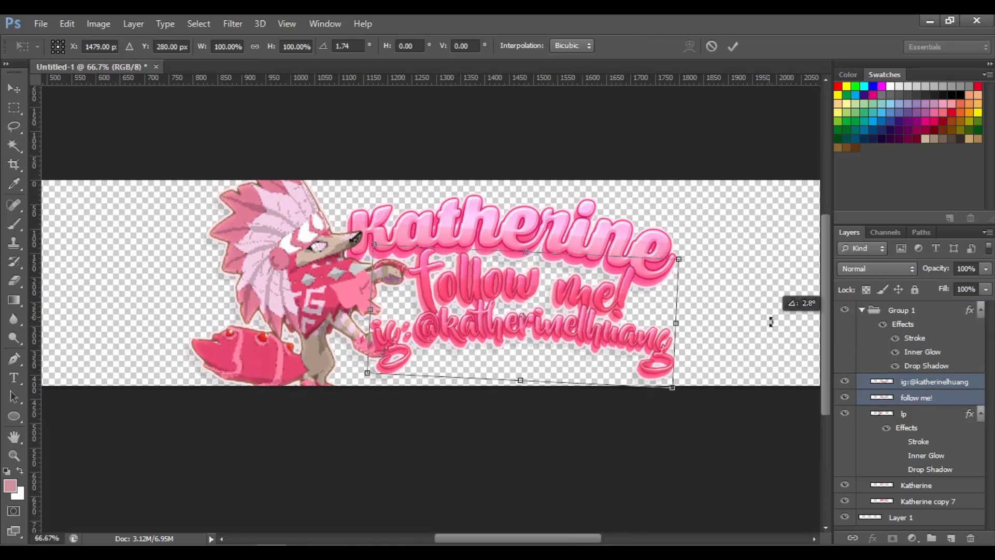
drag(675, 384, 659, 379)
key(Return)
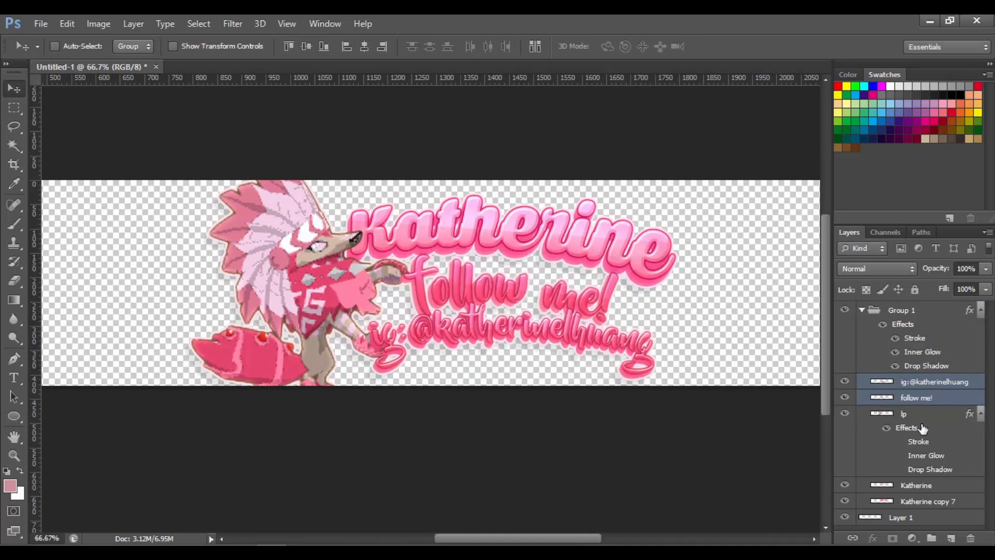
Merge the Katherine layer with the Katherine copy 7 layer
click(915, 484)
key(ctrl+0)
key(ctrl+plus)
key(ctrl+plus)
shift+click(952, 503)
right_click(933, 492)
click(730, 325)
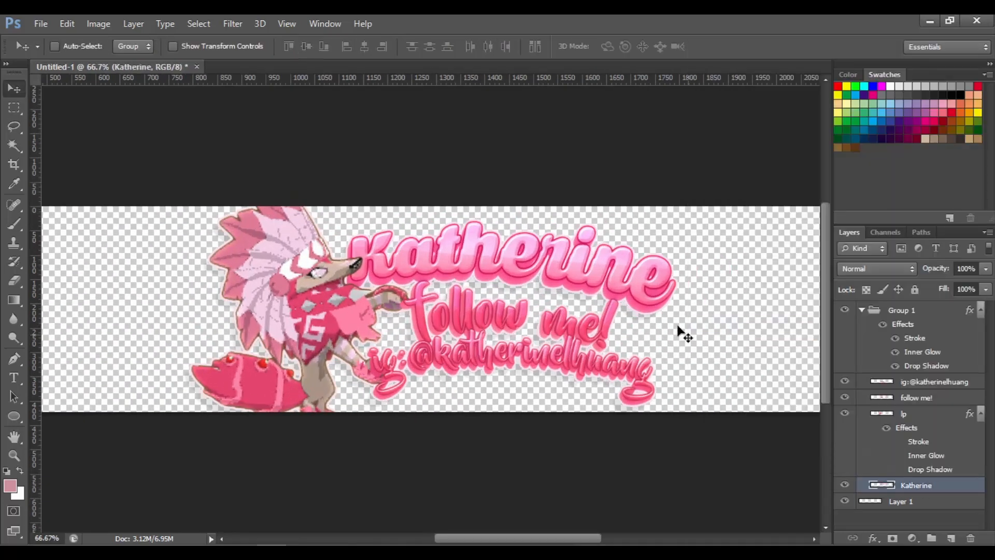
Enlarge the Katherine title slightly toward the right
key(ctrl+t)
drag(678, 317, 708, 327)
drag(744, 312, 745, 315)
key(Return)
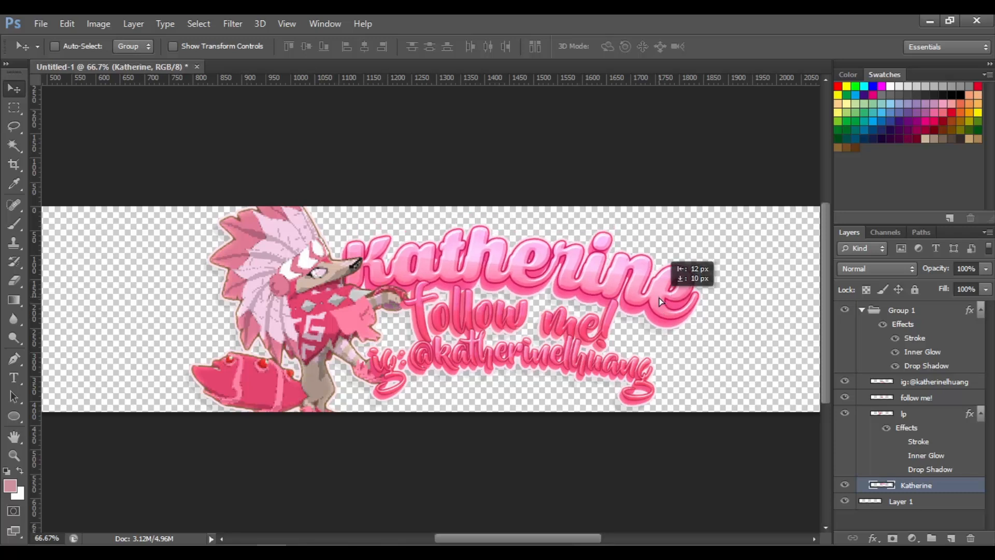
Move the handle and follow me! layers below the lp layer and shift them slightly right
click(933, 382)
shift+click(933, 399)
drag(934, 404, 932, 476)
drag(574, 351, 585, 346)
key(ctrl+0)
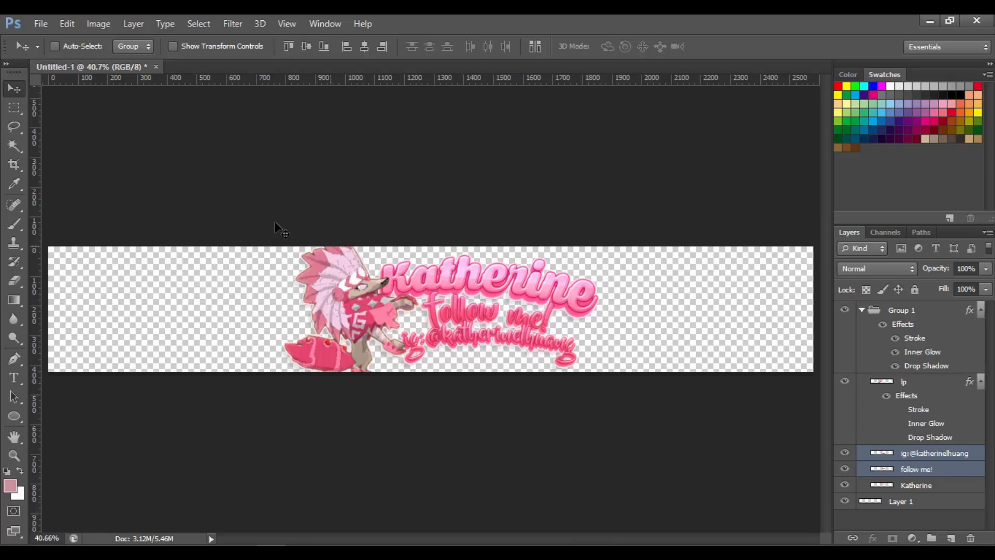
Group the handle and follow me! layers into a new group
click(933, 454)
click(933, 471)
click(933, 456)
click(931, 538)
click(932, 484)
shift+click(932, 469)
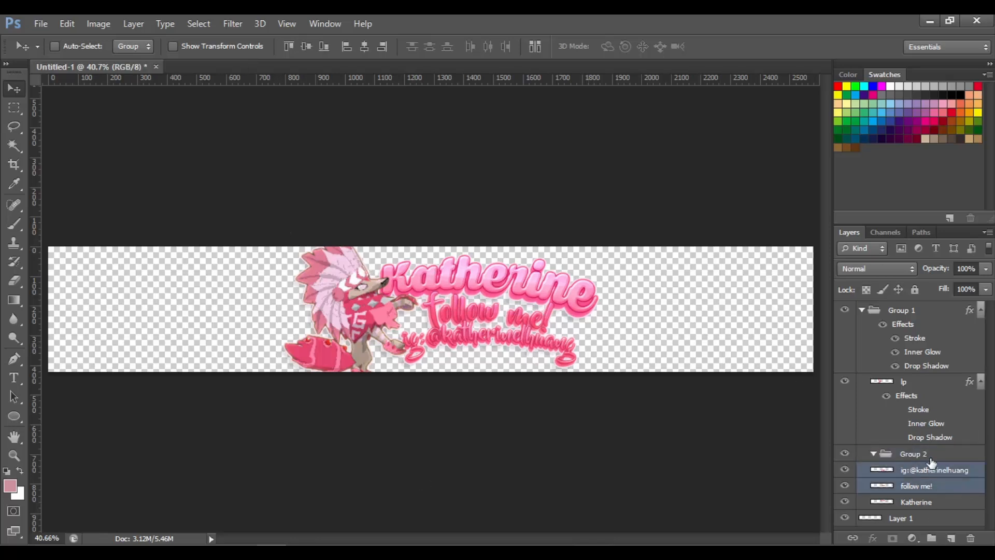
drag(933, 466, 933, 455)
Add a stroke in pink #ff598a, sampled from the canvas, to the new group
right_click(933, 455)
click(937, 89)
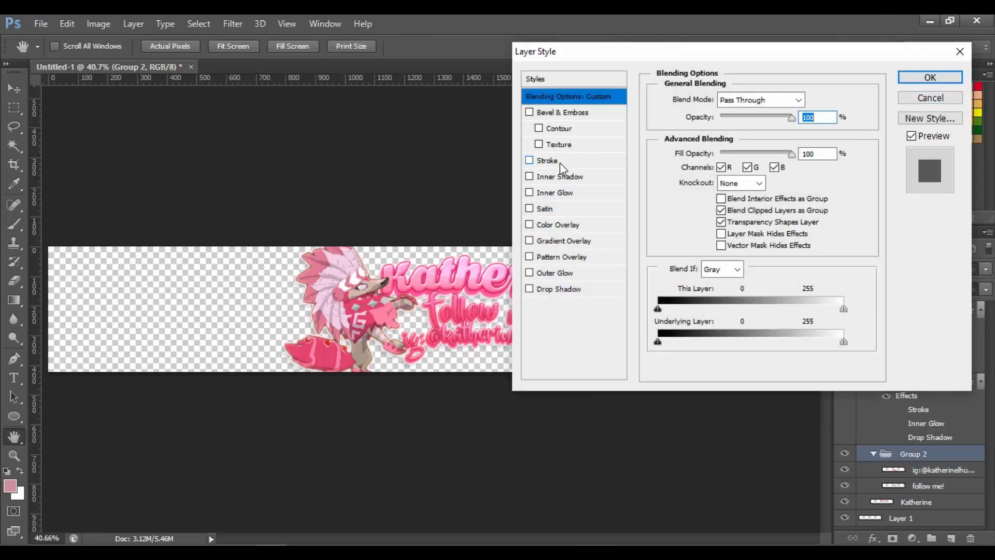
click(547, 160)
click(693, 198)
click(462, 339)
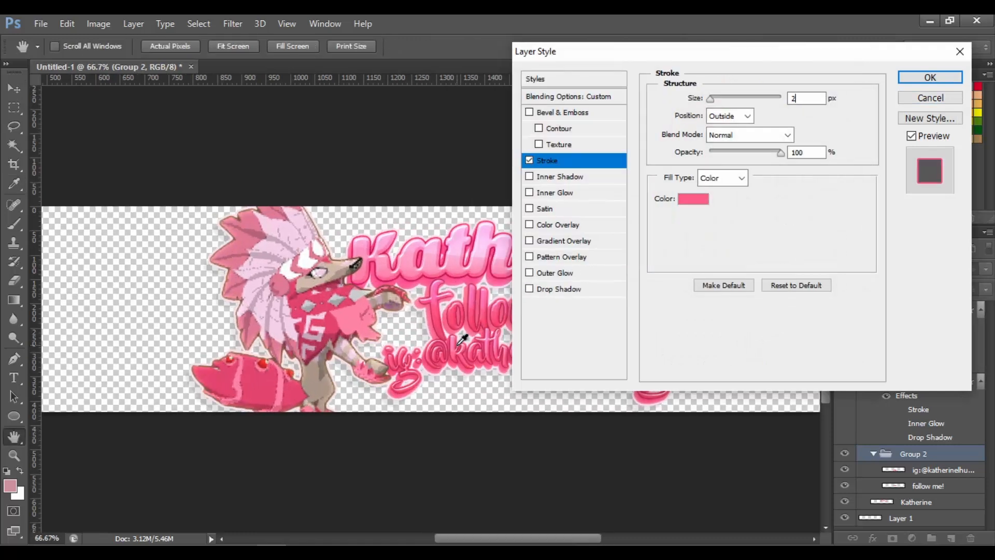
key(Return)
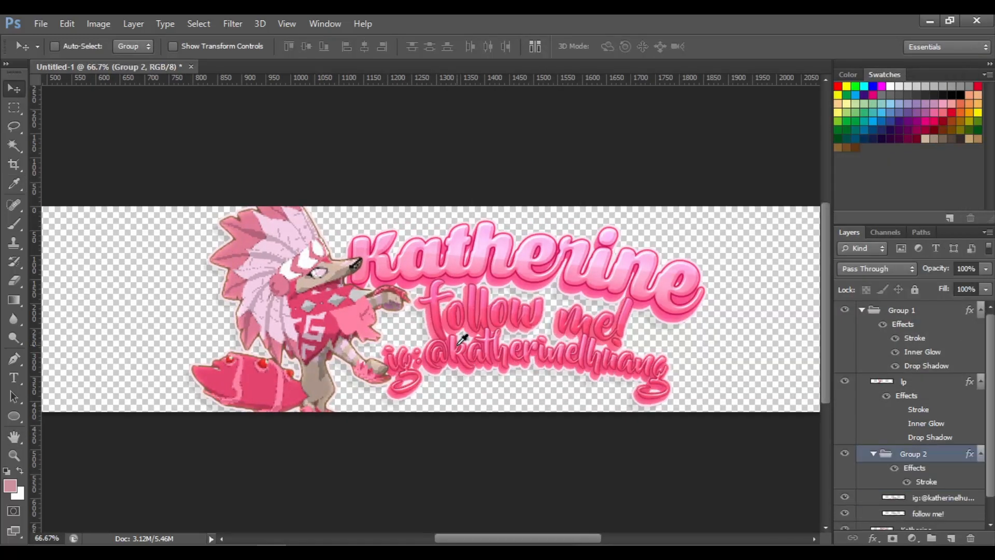
key(ctrl+z)
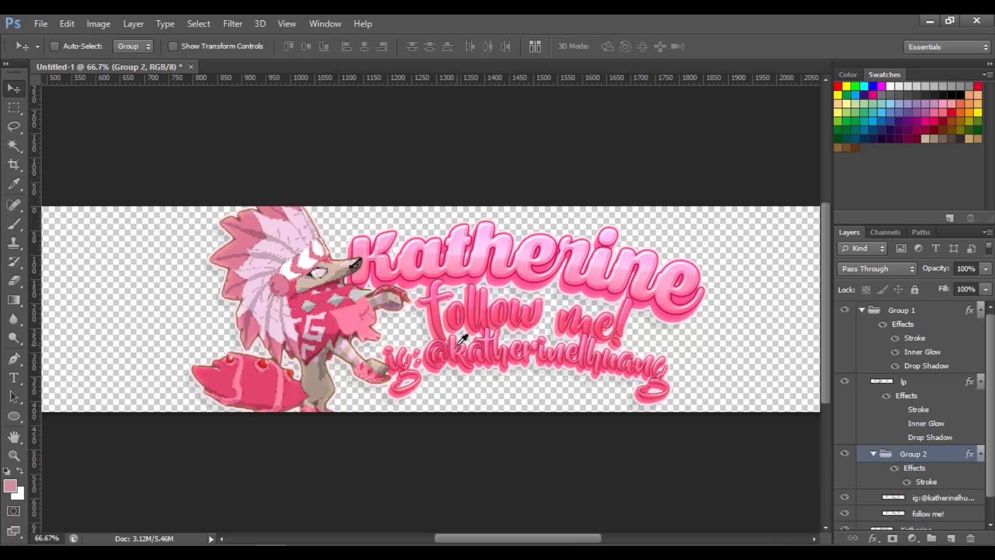
Undo the last edit on the banner
key(ctrl+z)
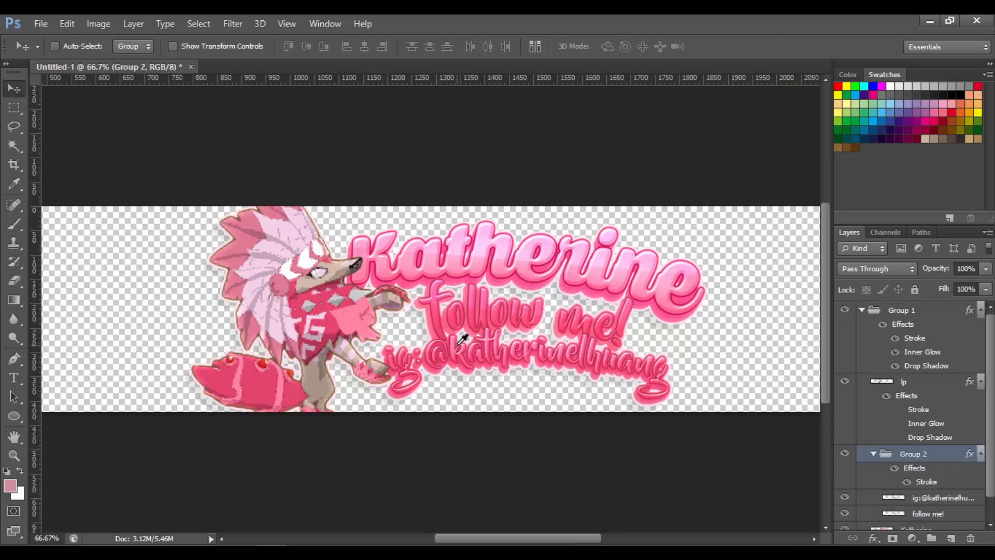
scroll(461, 339, down, 3)
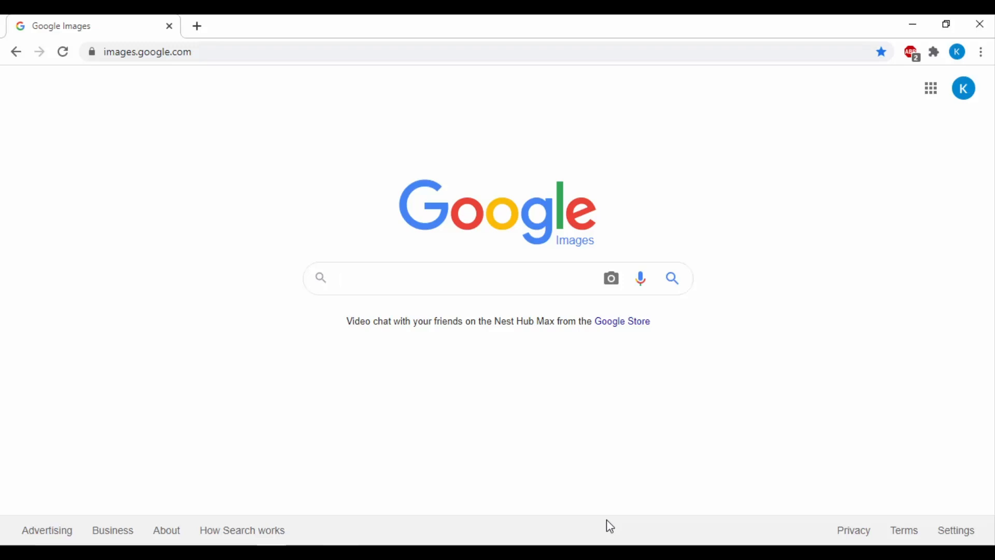
Switch to the browser and search Google Images for anime sunset background pink
text(nime su)
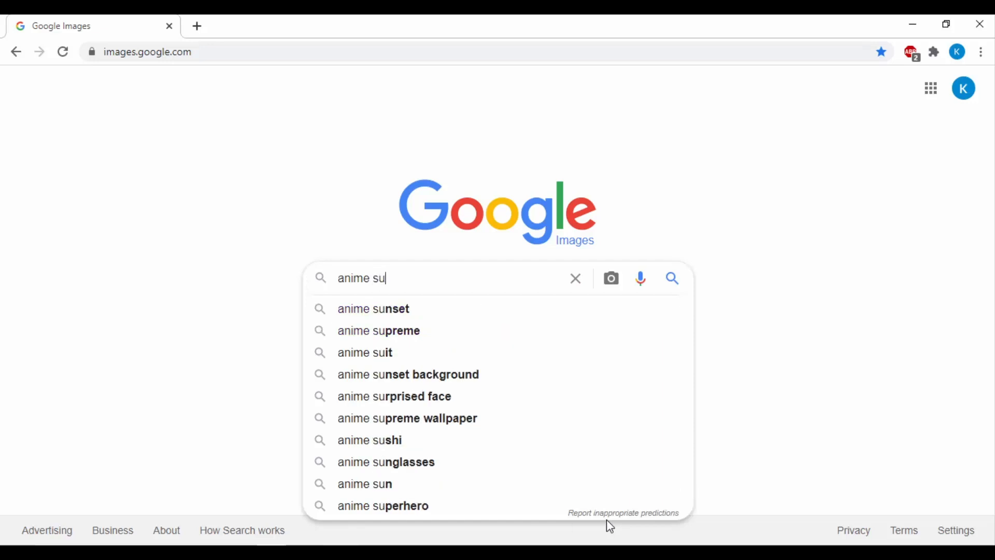
text(nset background)
key(Return)
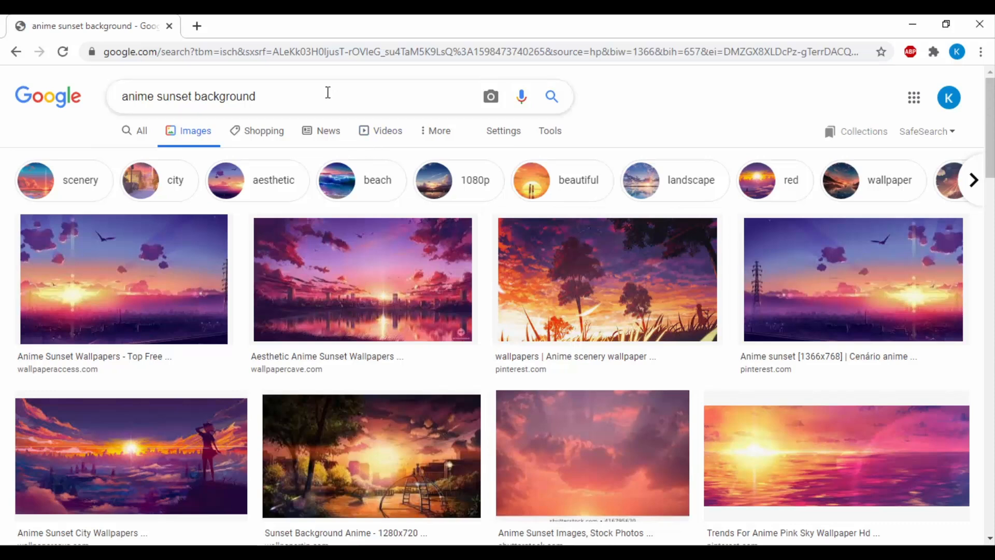
text(pink)
key(Return)
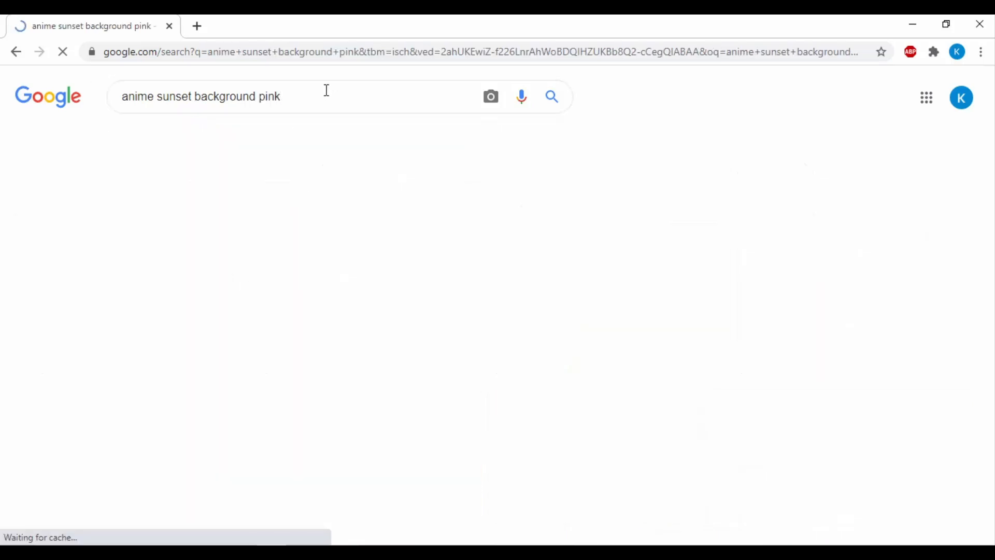
Browse the pink anime sunset image results for a suitable banner background
scroll(567, 355, down, 3)
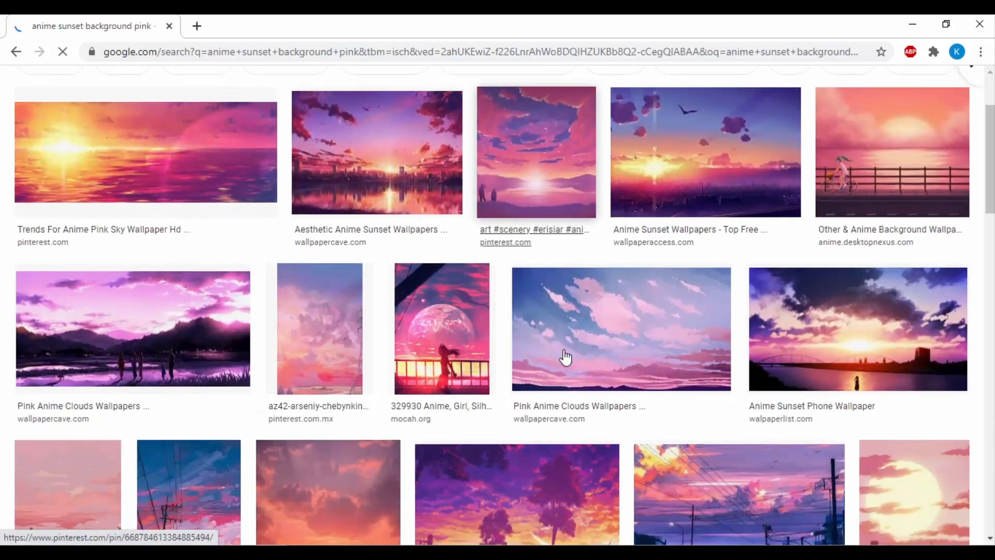
scroll(565, 357, down, 10)
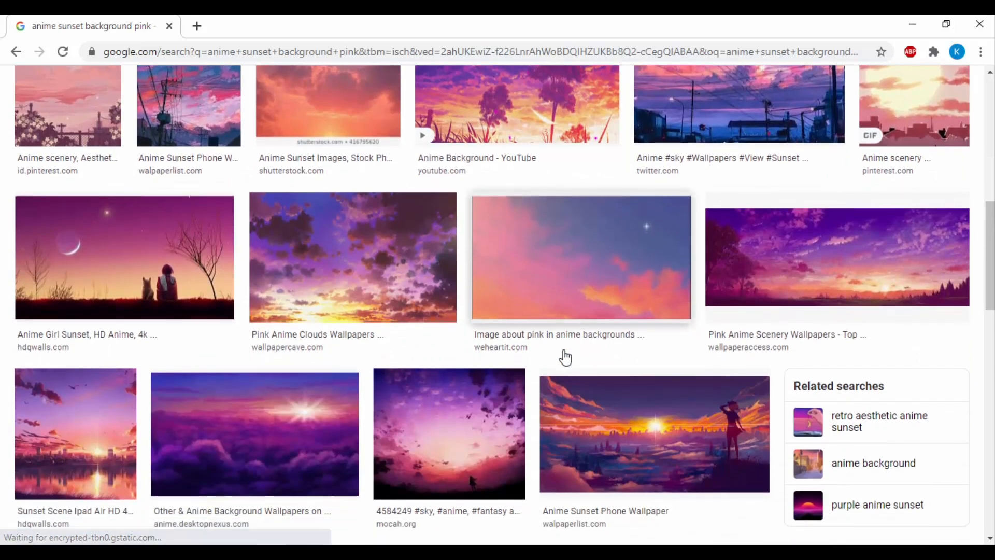
scroll(566, 356, down, 10)
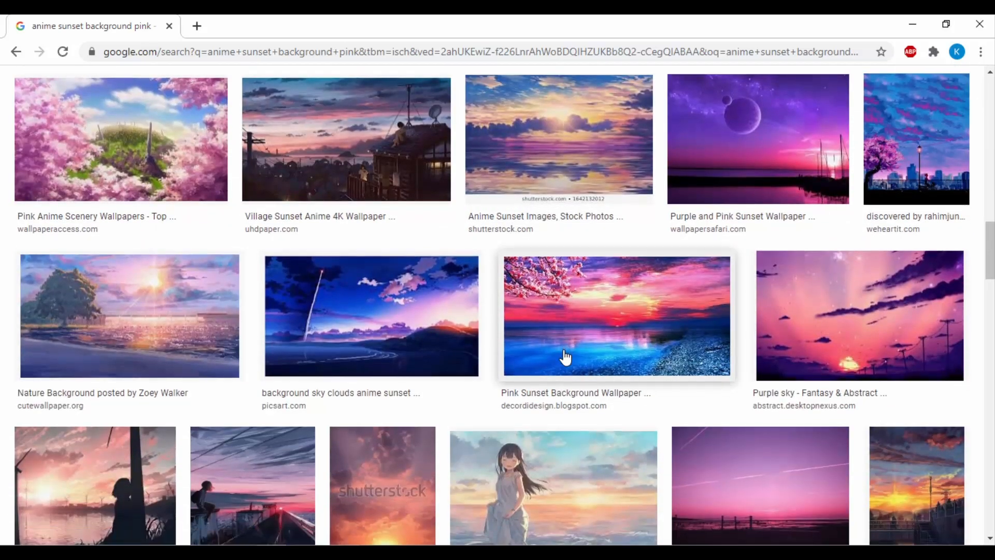
scroll(566, 357, down, 3)
scroll(566, 356, up, 2)
scroll(563, 352, down, 4)
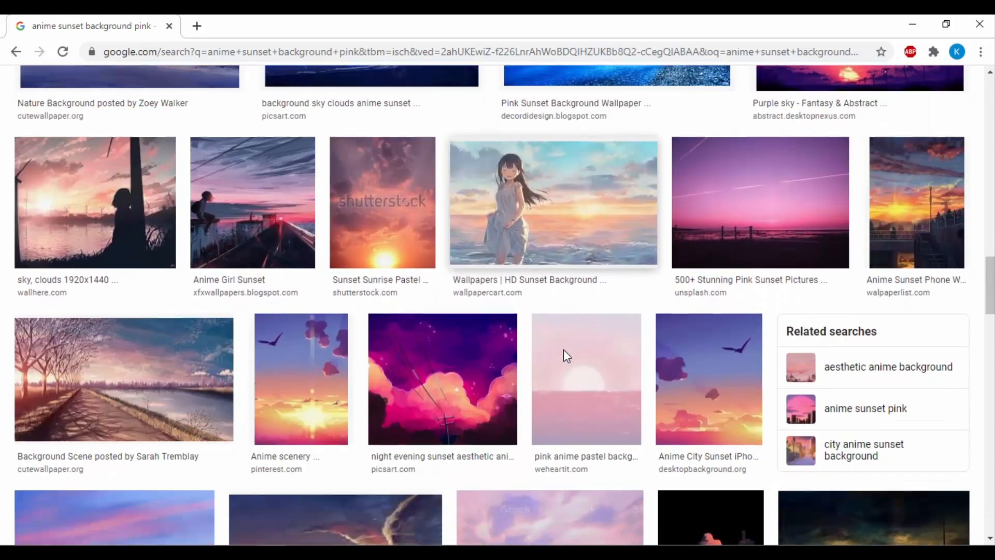
scroll(565, 355, down, 9)
scroll(565, 356, down, 6)
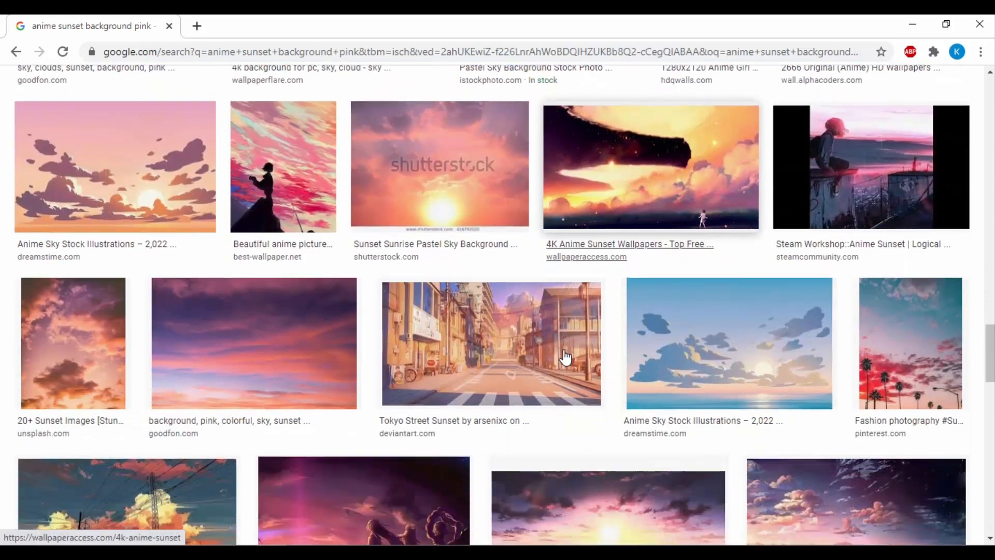
scroll(565, 356, down, 6)
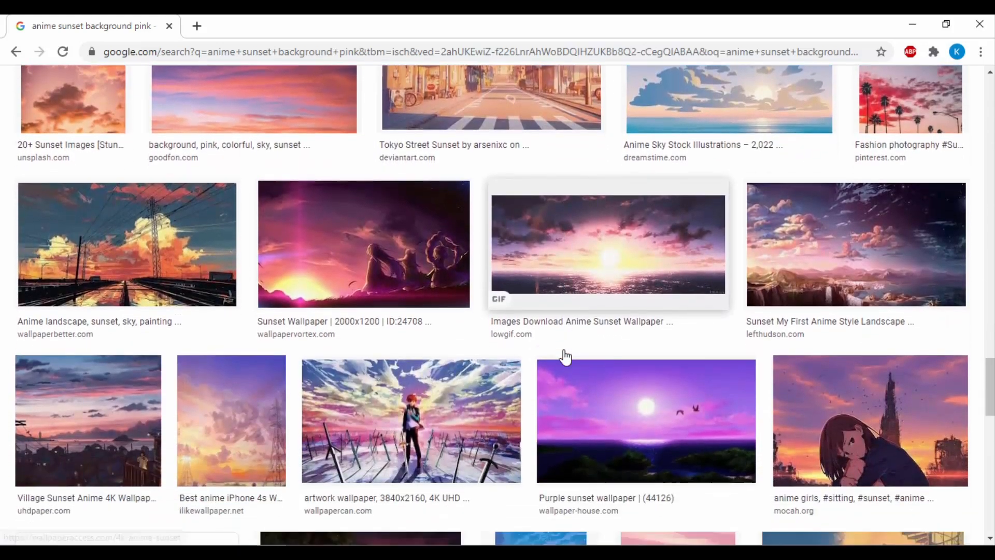
scroll(566, 357, down, 10)
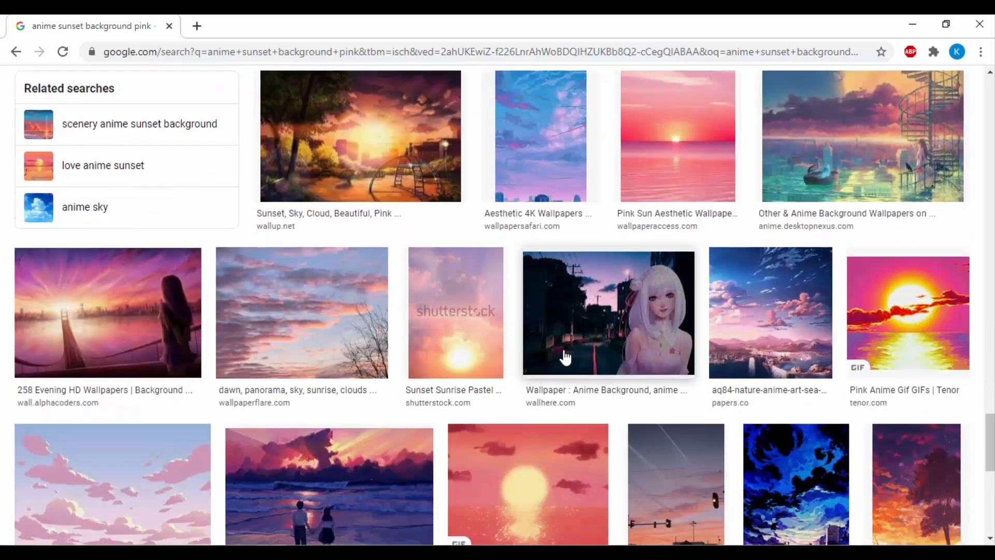
scroll(566, 357, down, 11)
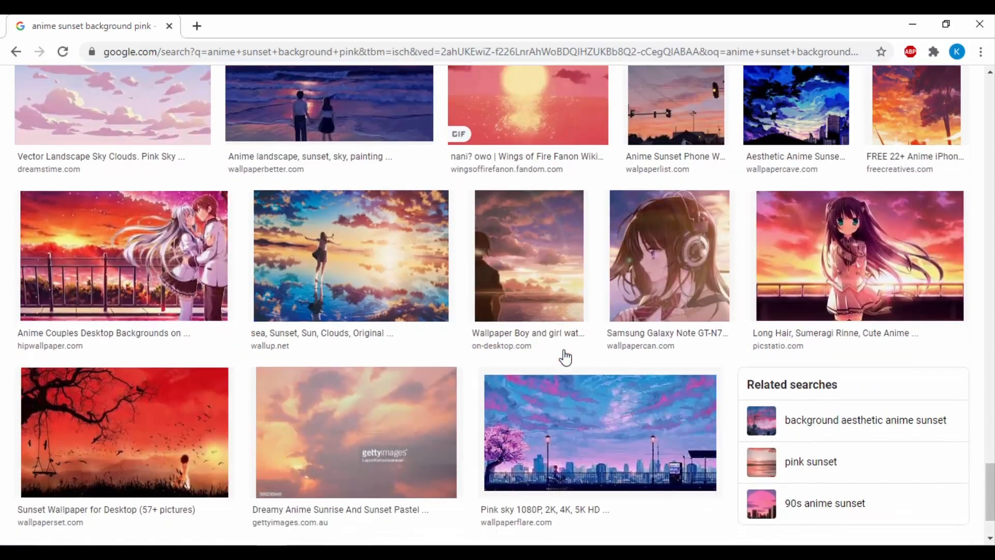
scroll(565, 357, down, 6)
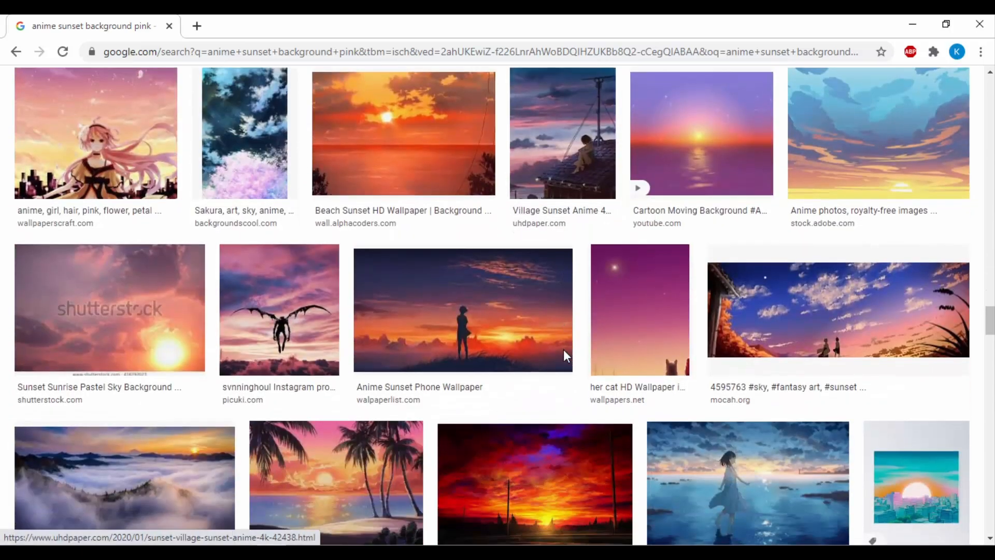
scroll(566, 357, up, 9)
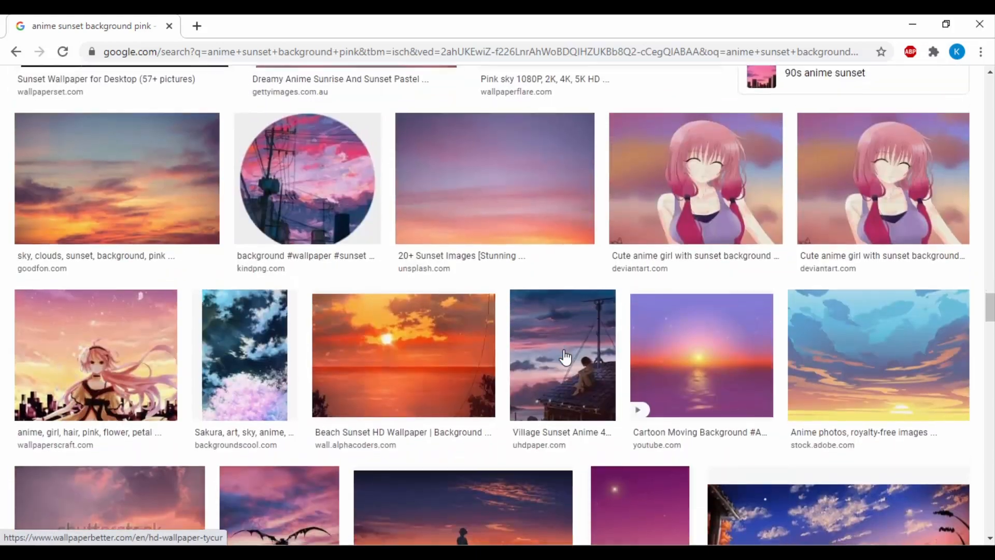
scroll(566, 357, down, 11)
scroll(565, 357, down, 3)
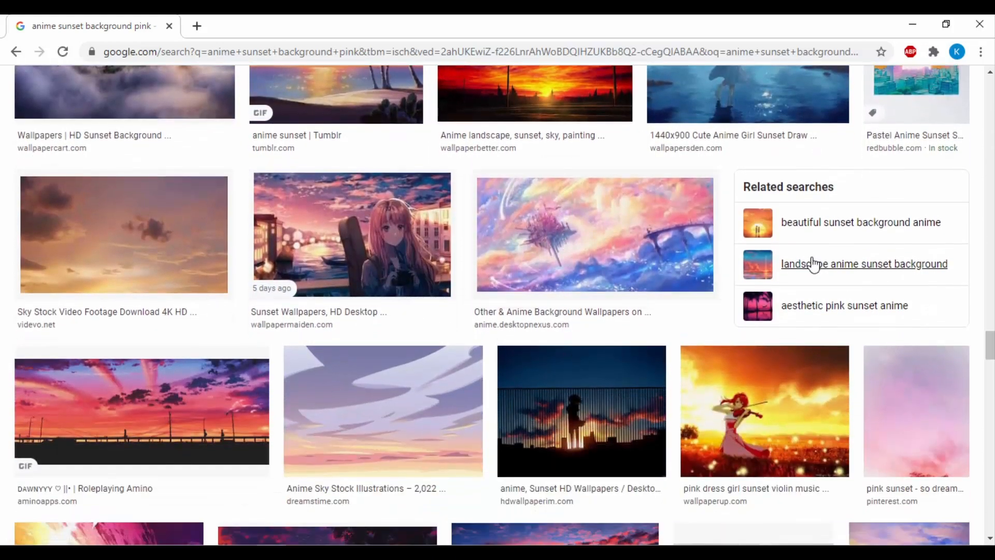
Open the landscape anime sunset background related search and copy the aurora sunset landscape image
click(814, 265)
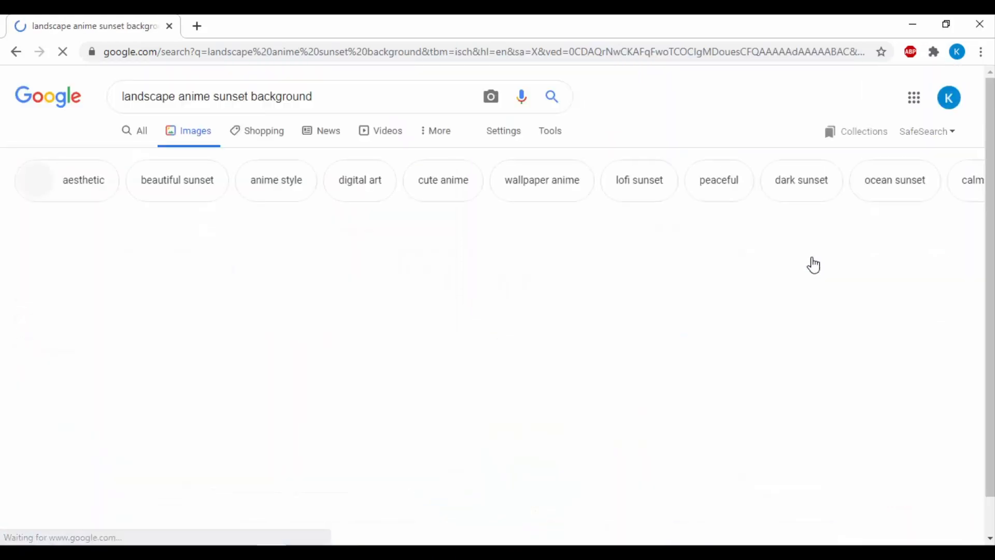
scroll(299, 313, down, 1)
scroll(298, 313, down, 1)
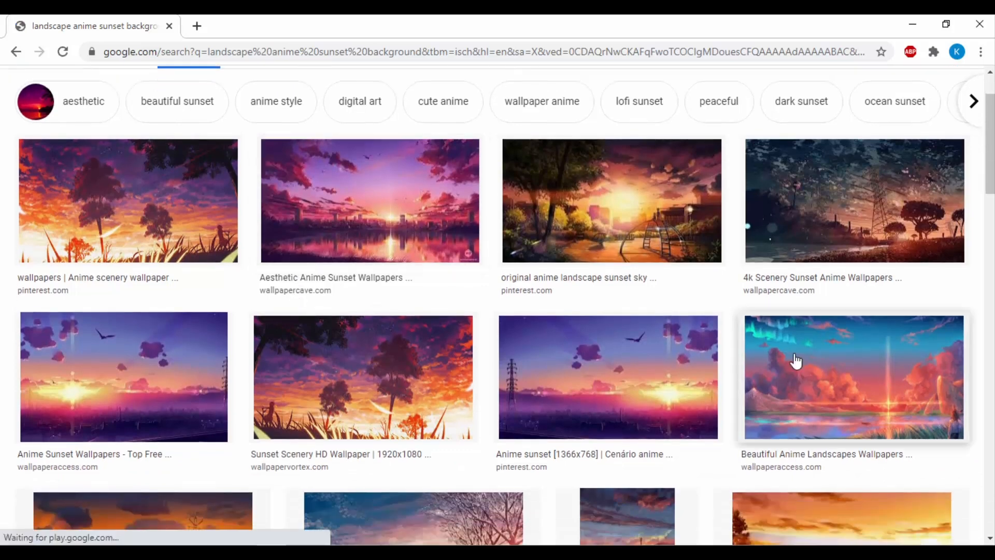
click(783, 367)
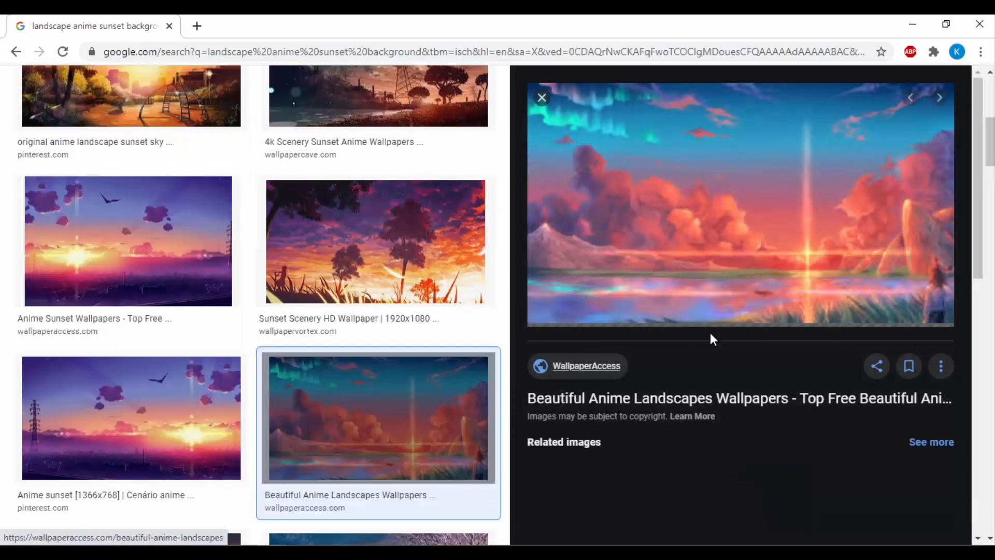
right_click(733, 246)
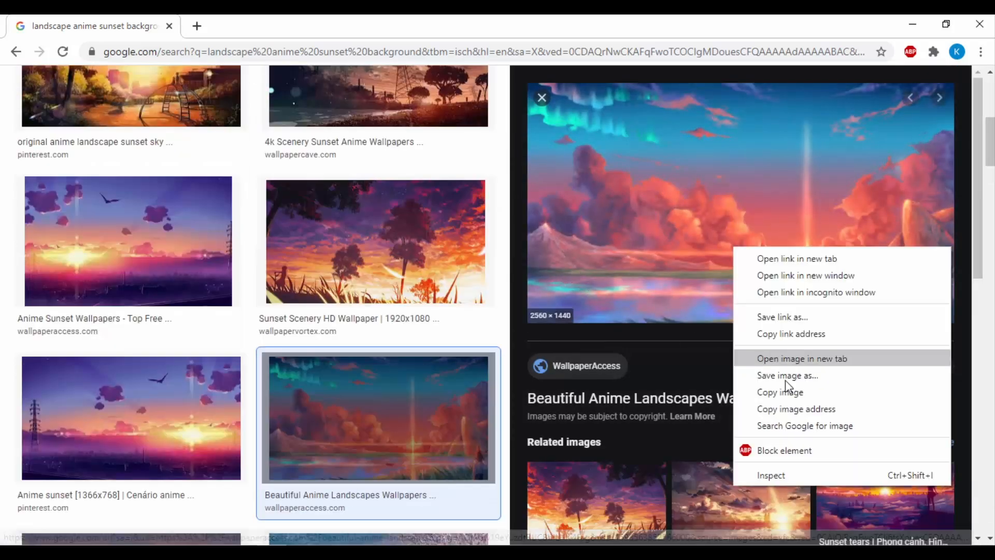
click(795, 392)
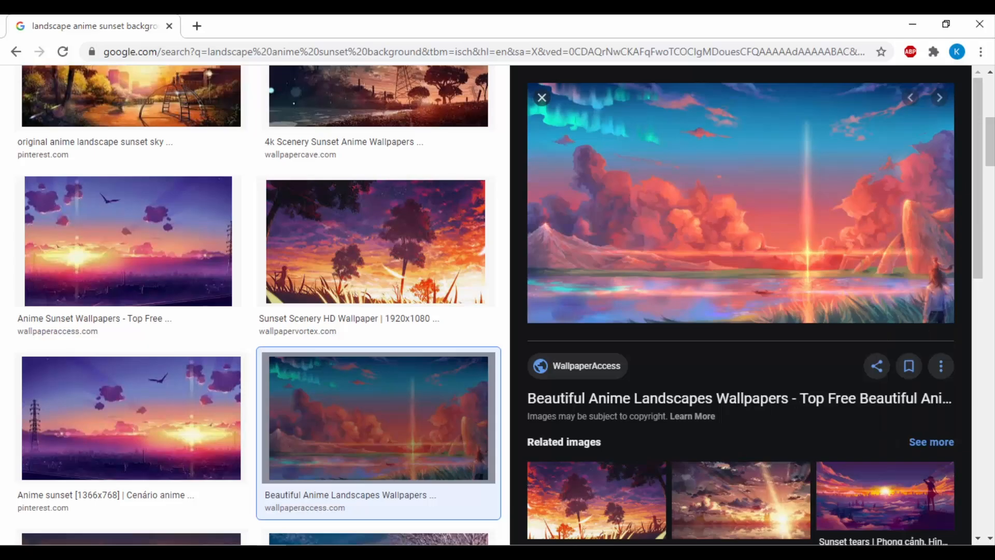
Paste the copied image into the banner and move its layer to the bottom of the layer stack
click(588, 553)
key(ctrl+v)
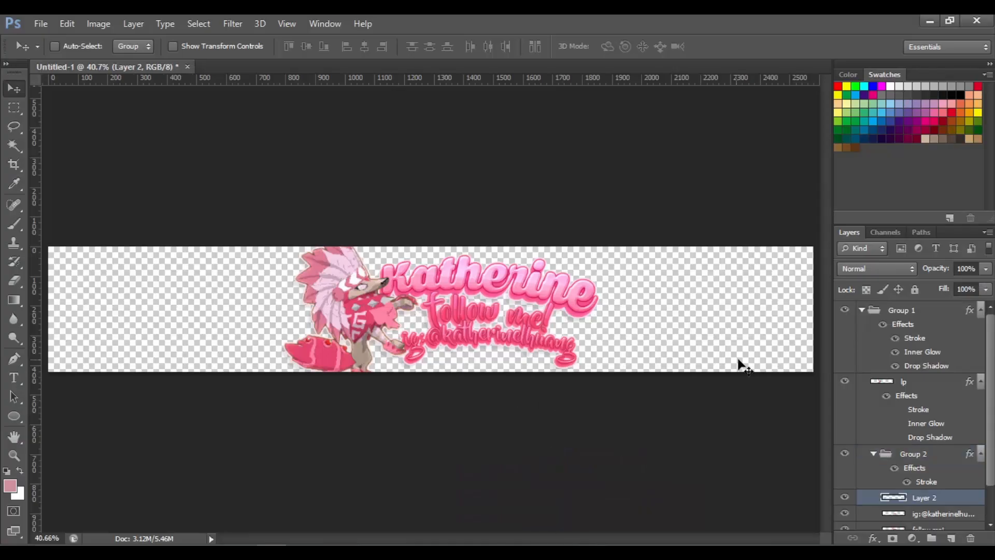
scroll(938, 497, down, 3)
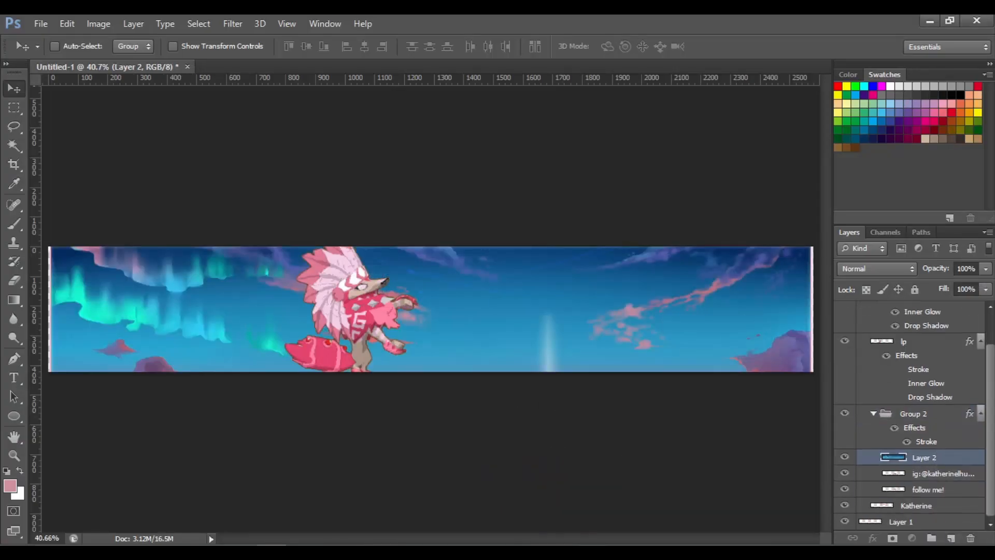
drag(947, 541, 907, 526)
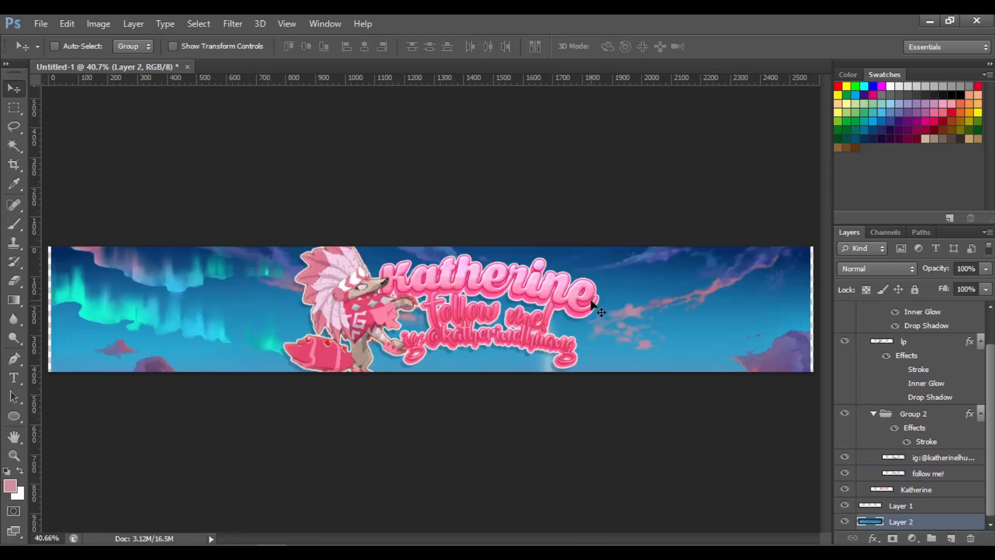
Move the background image upward so the sunset horizon sits behind the character and text
drag(675, 324, 667, 185)
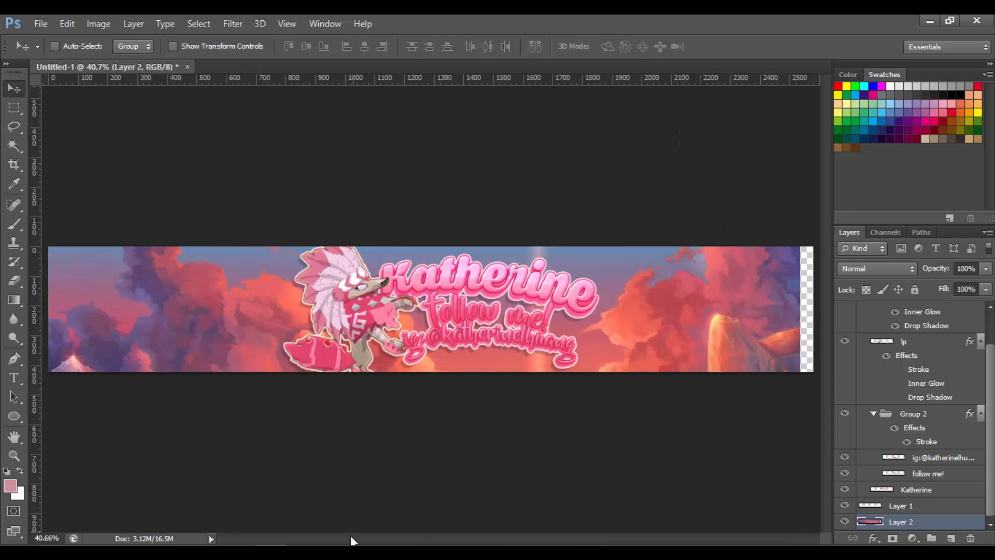
click(355, 551)
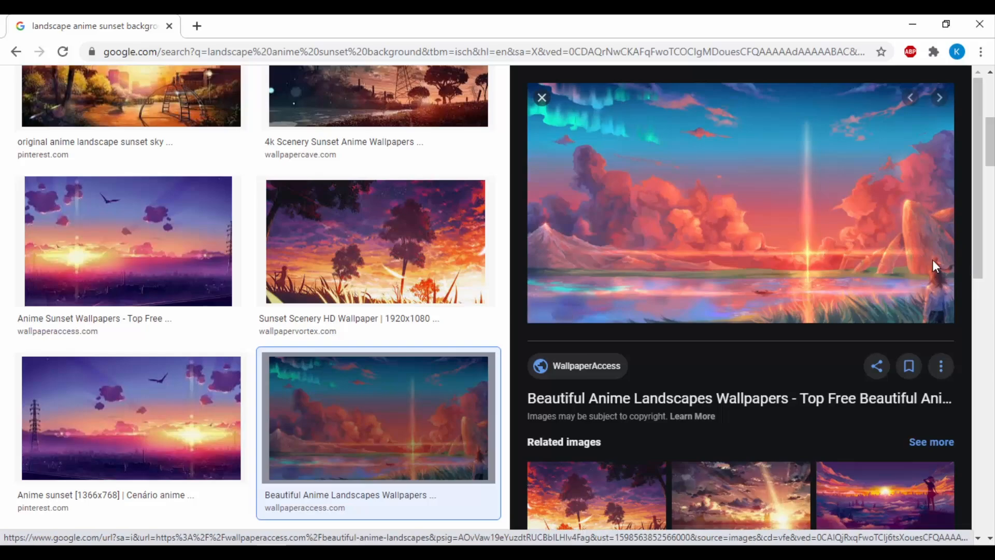
click(386, 551)
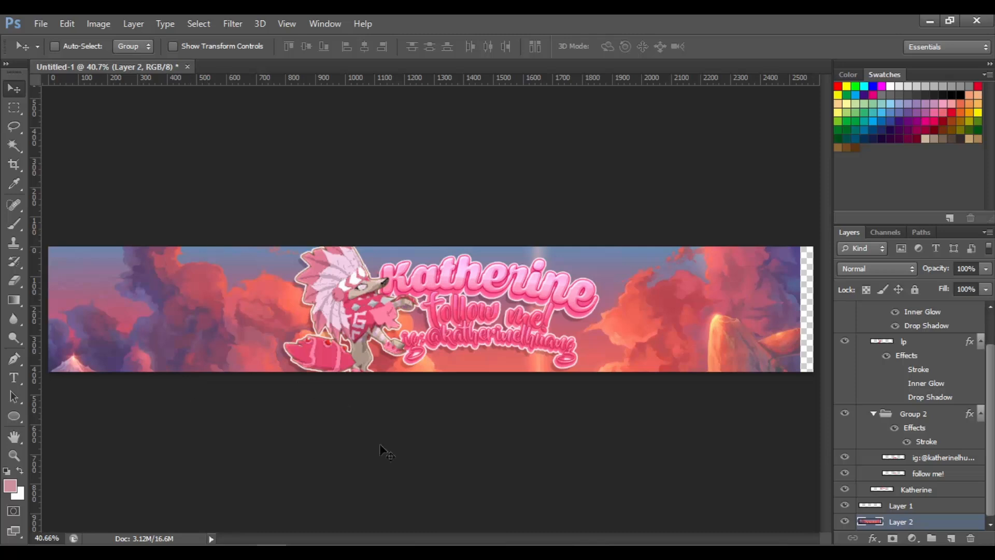
drag(386, 452, 368, 363)
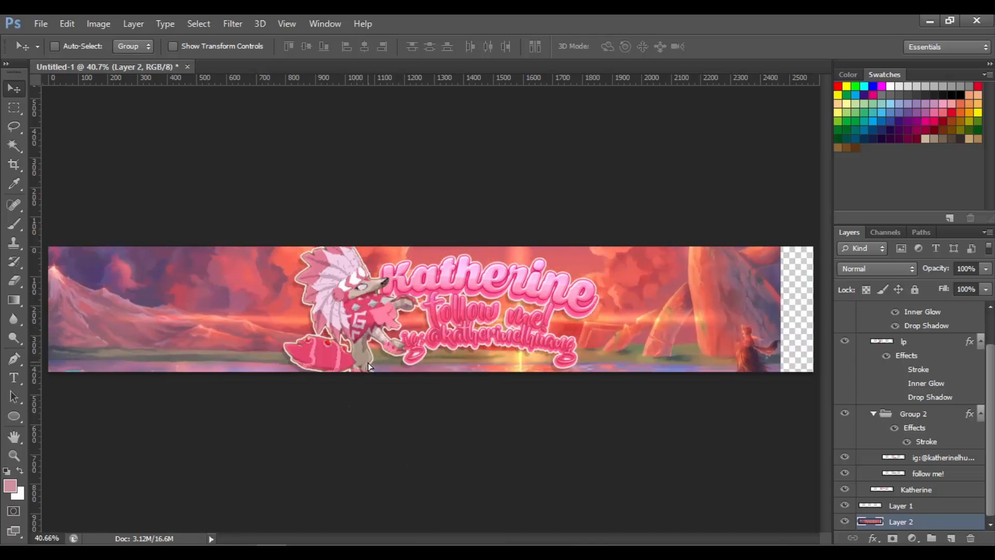
Enlarge the background slightly to cover the right edge and shift it up a little more
key(ctrl+minus)
key(ctrl+t)
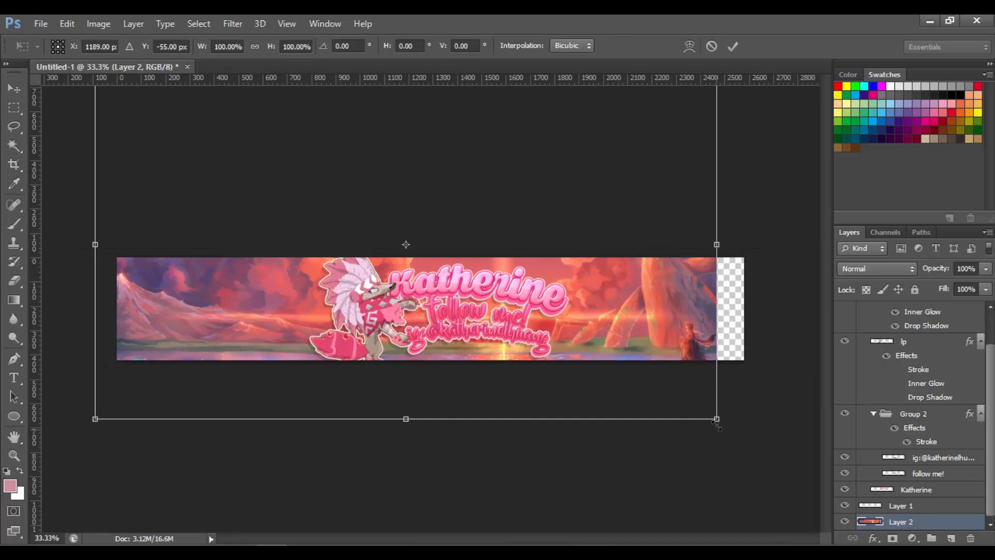
drag(739, 440, 757, 440)
key(Return)
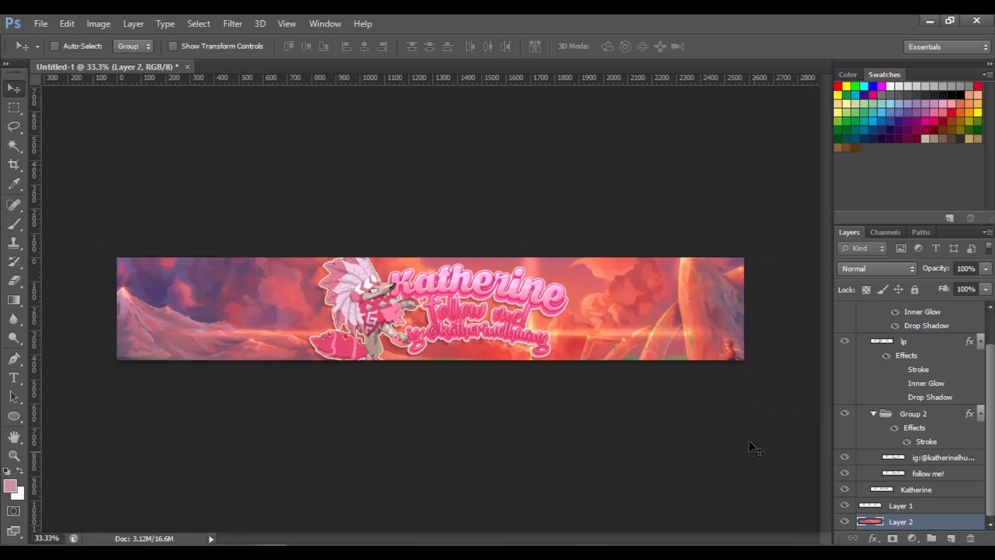
drag(712, 364, 711, 320)
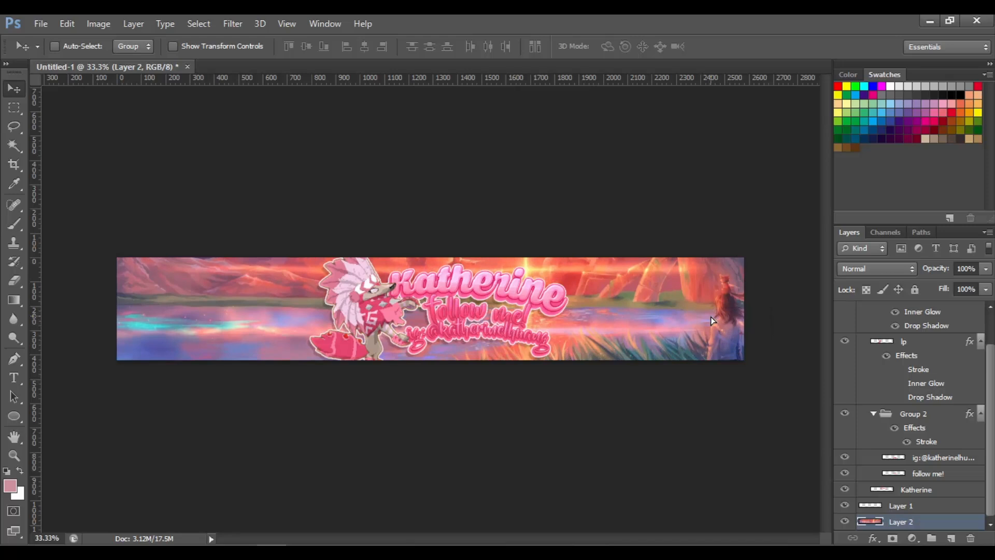
key(ctrl+0)
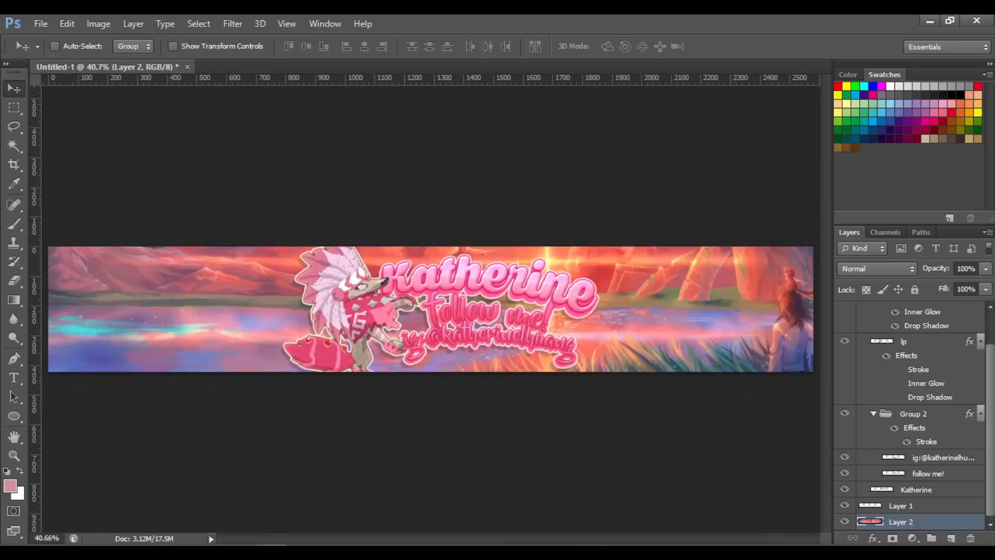
Shift Group 1 slightly up and to the left on the banner
scroll(912, 415, up, 2)
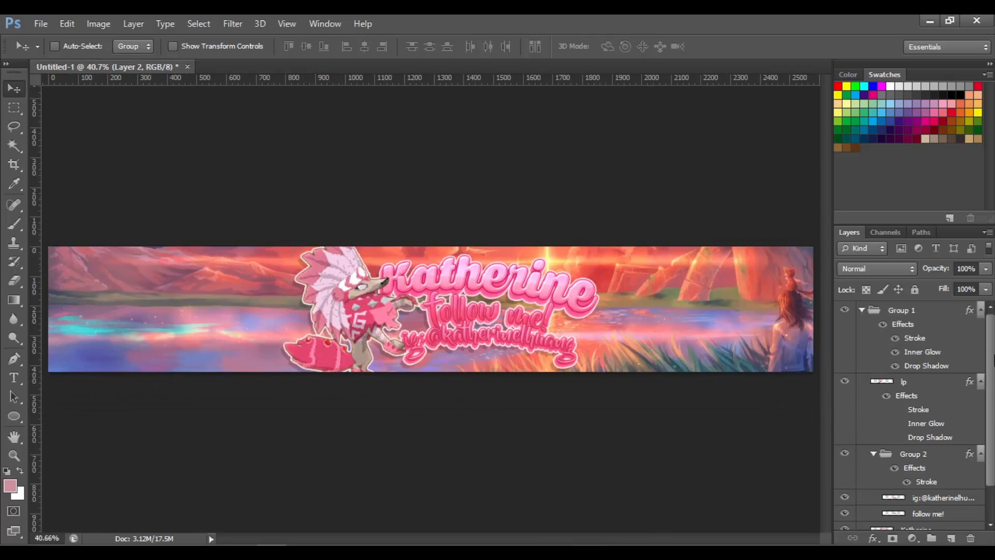
click(912, 314)
drag(503, 335, 497, 331)
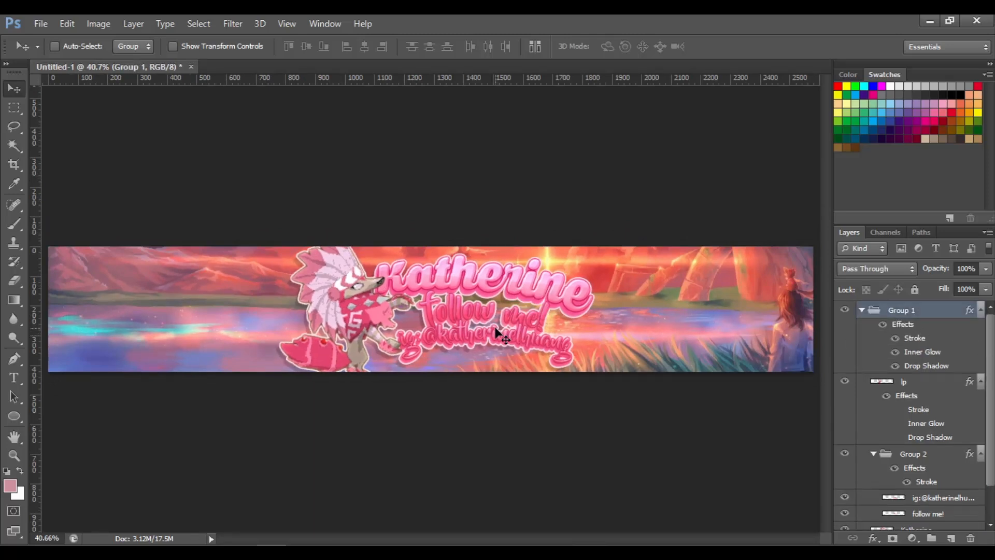
scroll(991, 398, down, 2)
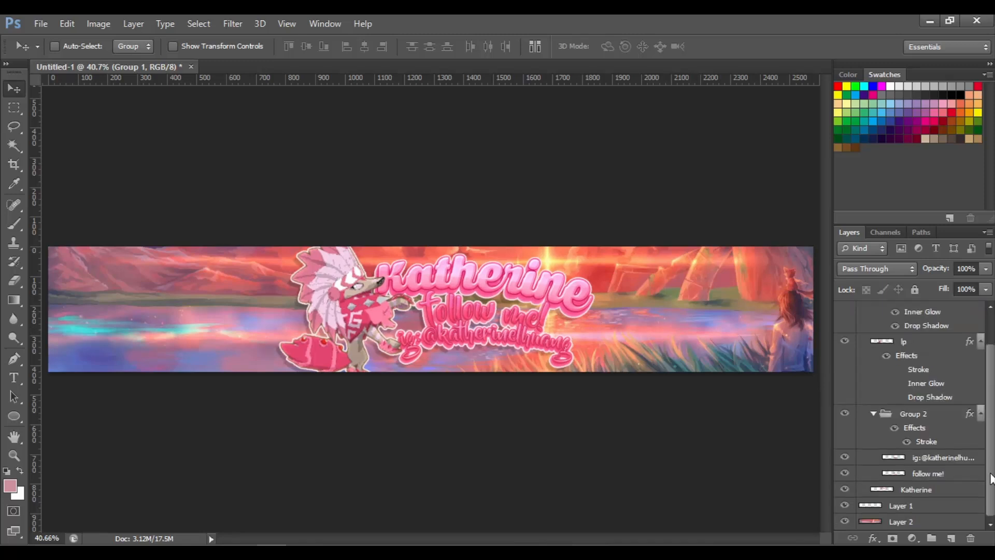
Apply a Gaussian Blur with a radius of 10 pixels to the background image layer, Layer 2
click(895, 522)
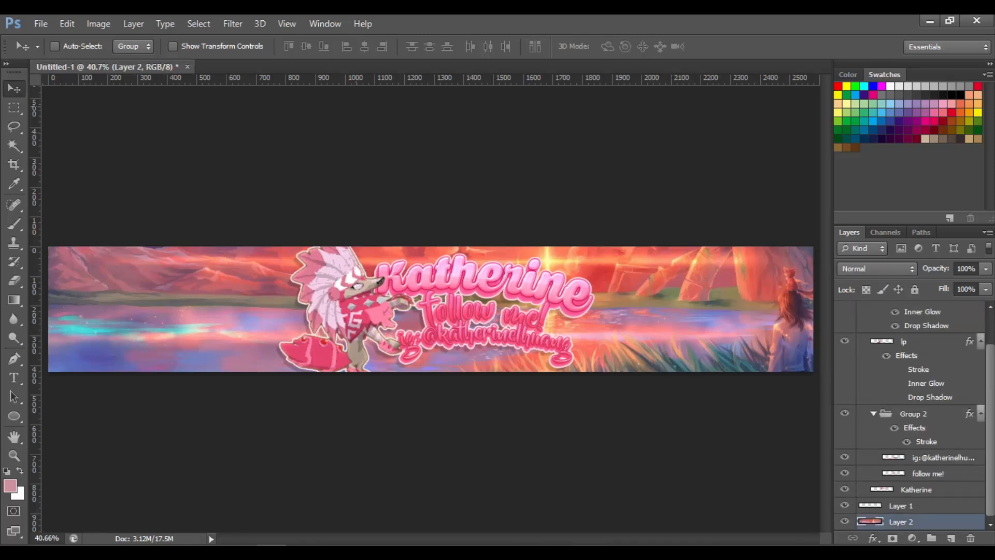
click(233, 23)
click(235, 23)
drag(621, 224, 588, 223)
click(233, 23)
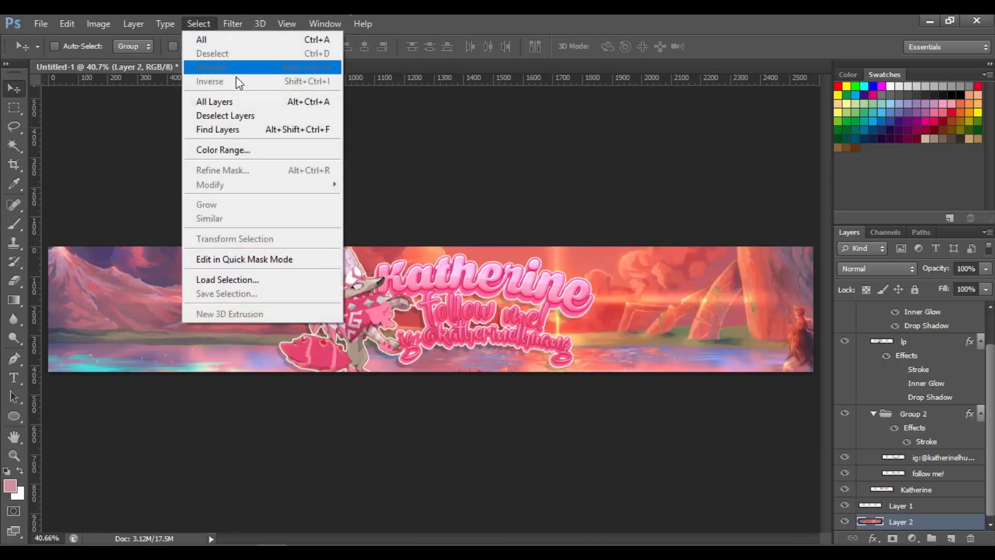
mouse_move(290, 116)
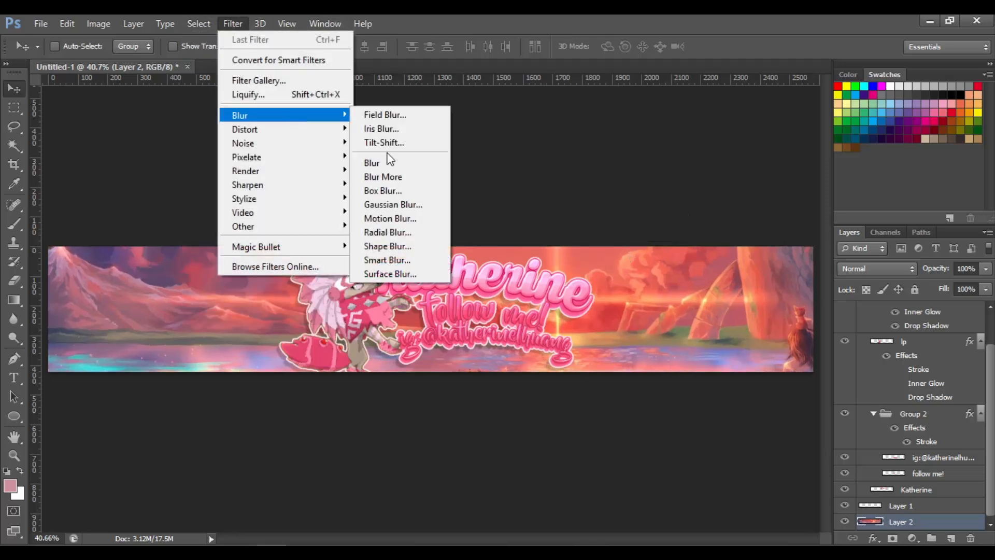
click(415, 204)
text(5)
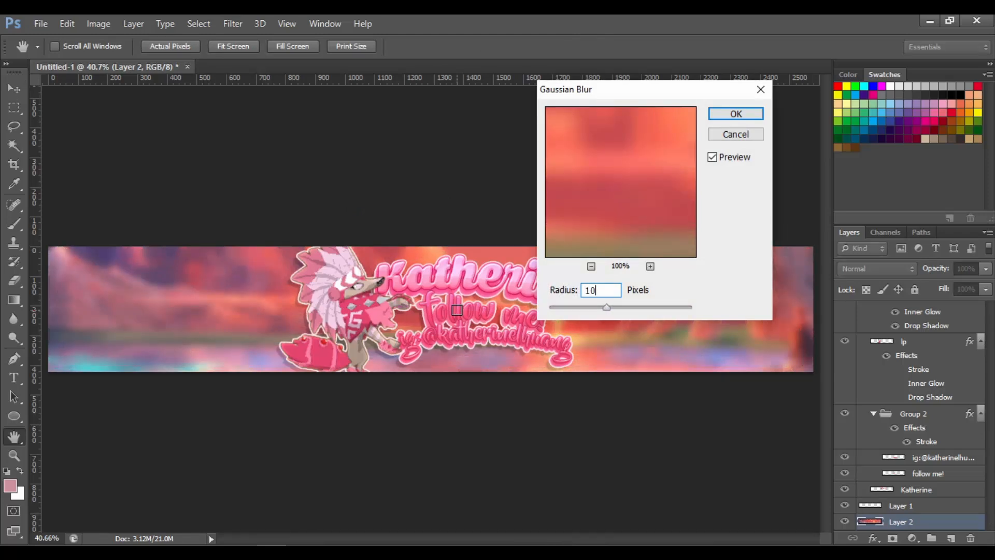
key(Return)
Zoom in to inspect the blurred background behind the character and text, then fit the banner back on screen
key(v)
key(ctrl+plus)
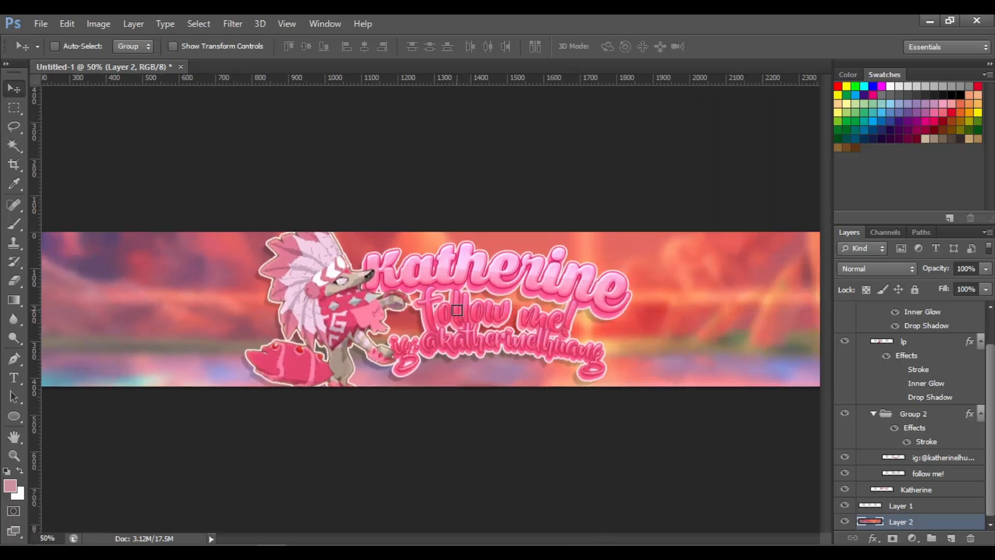
key(ctrl+0)
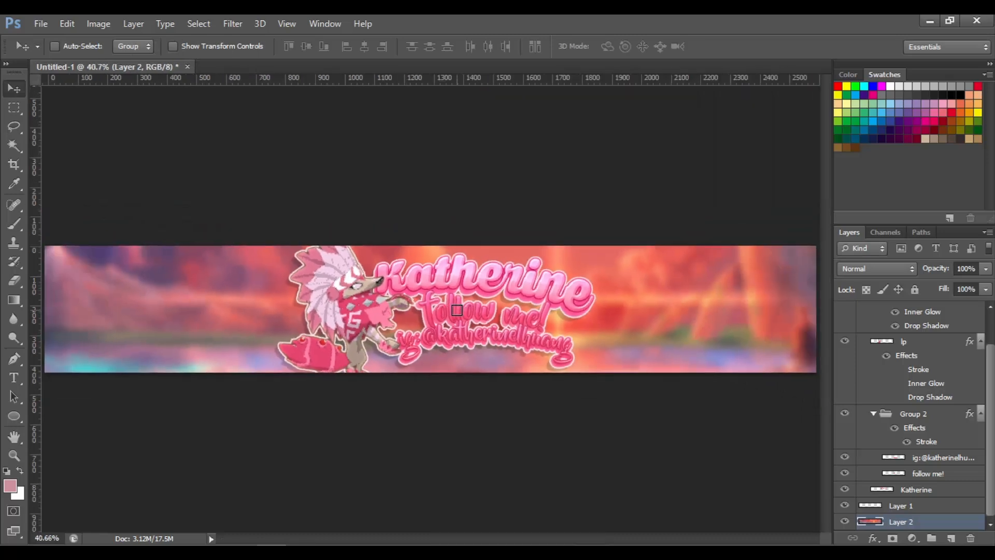
key(ctrl+plus)
key(ctrl+plus)
key(ctrl+plus)
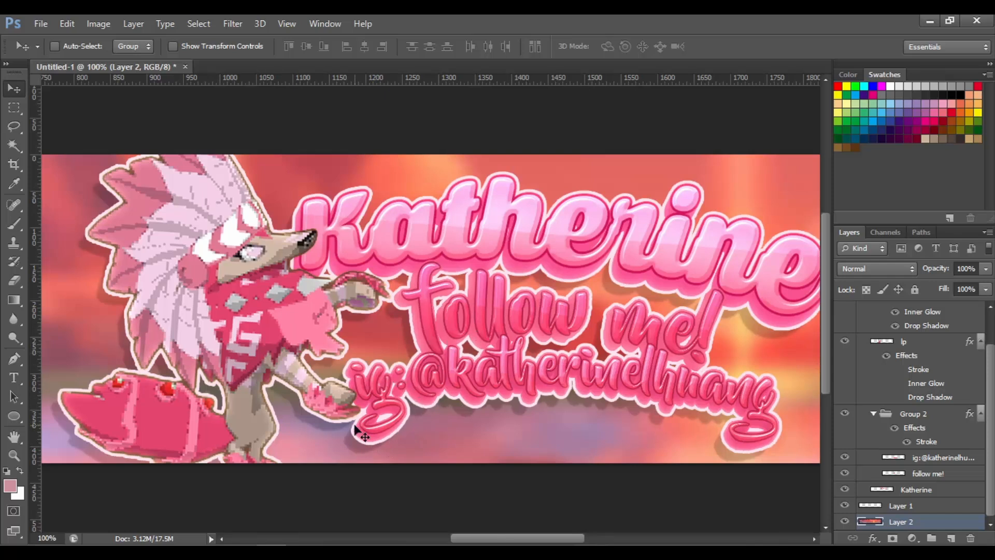
key(ctrl+0)
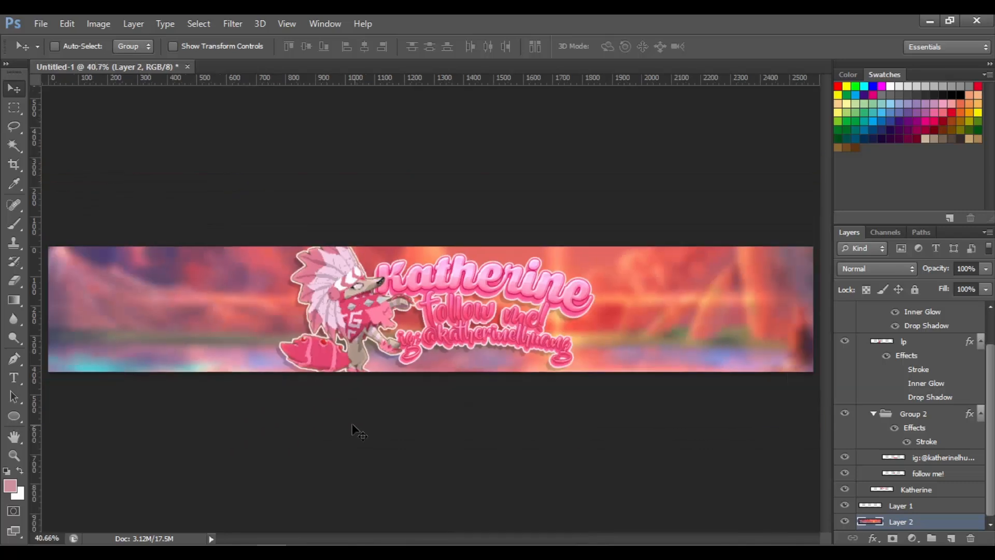
On Layer 1, paint broad rounded strokes in pink #ff628d with a 166 px brush along the banner's corners and edges
click(948, 508)
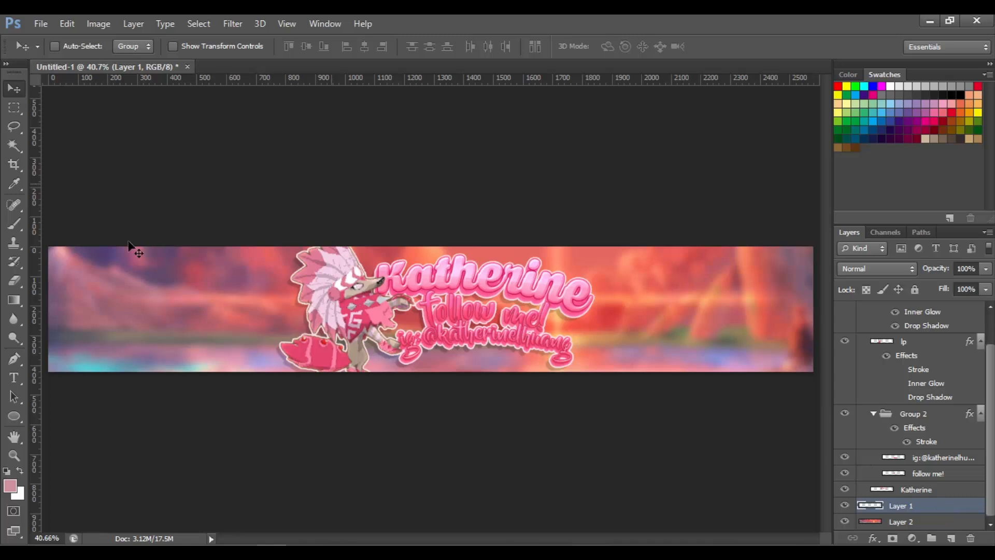
click(14, 224)
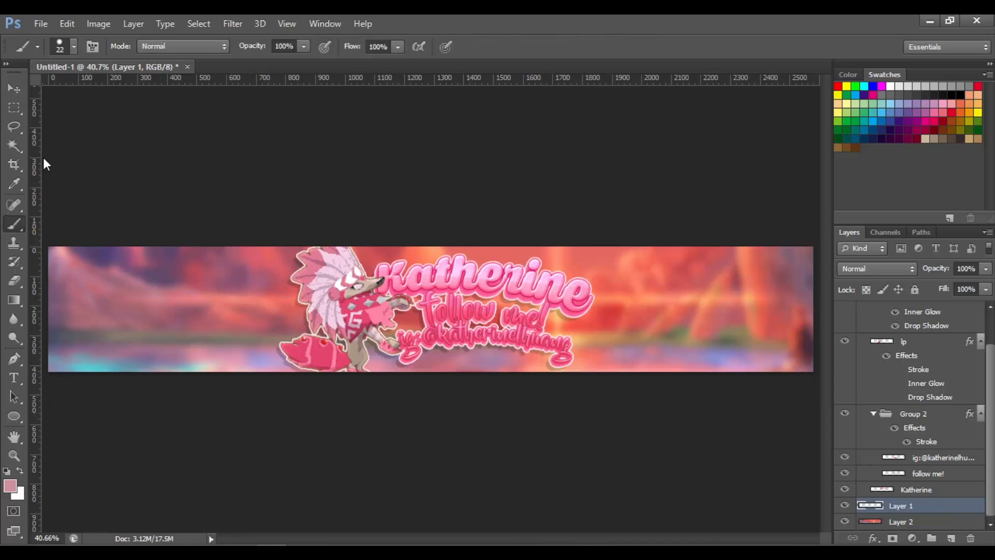
click(73, 47)
drag(76, 94, 94, 92)
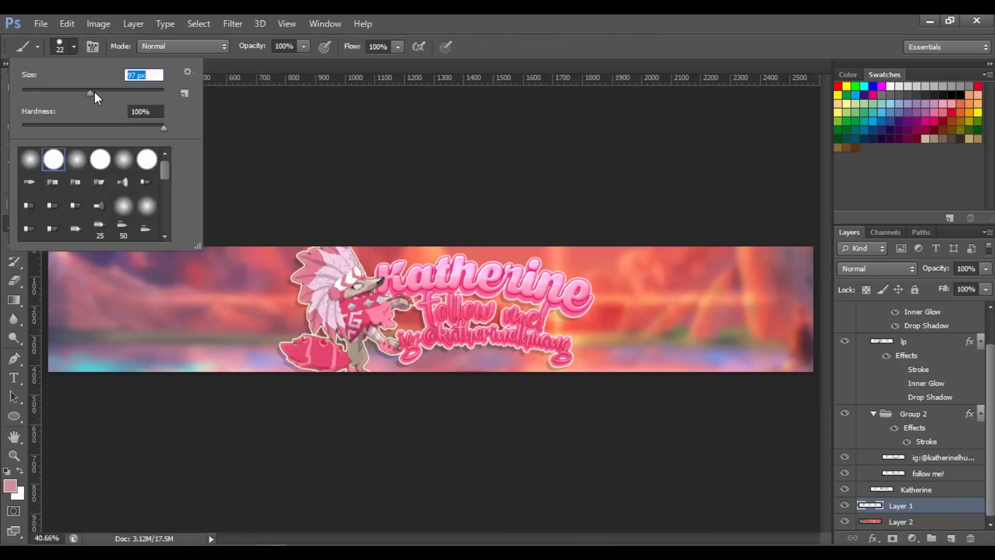
click(59, 53)
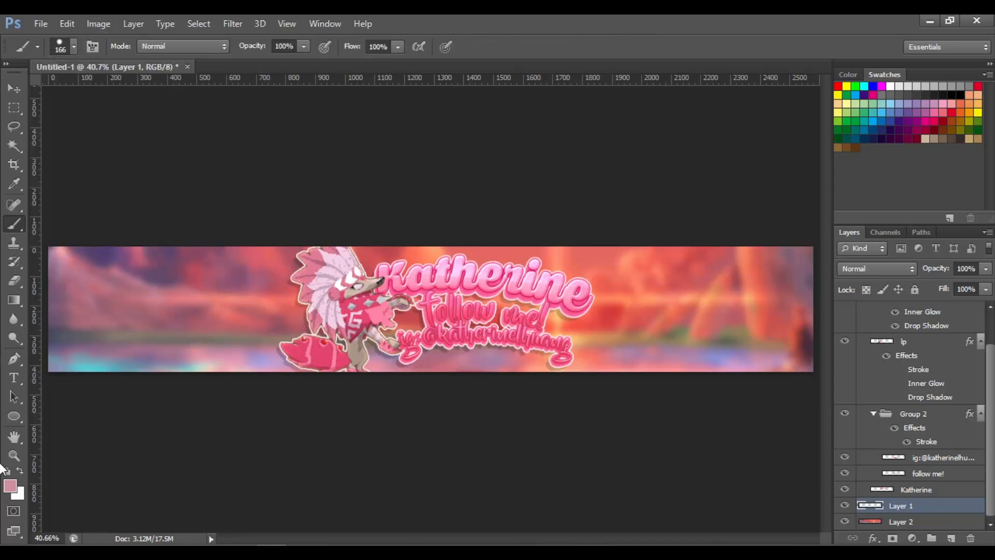
click(9, 490)
click(409, 283)
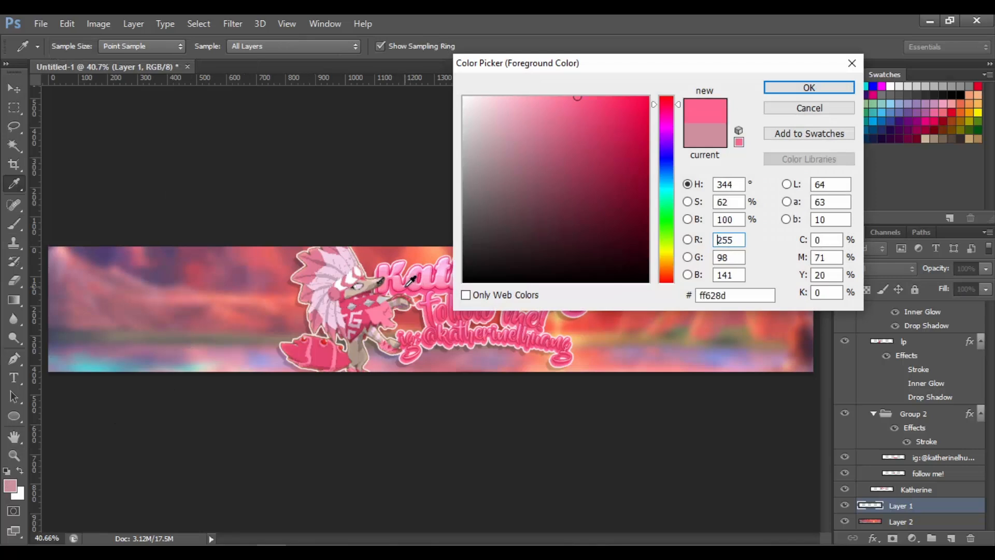
key(Return)
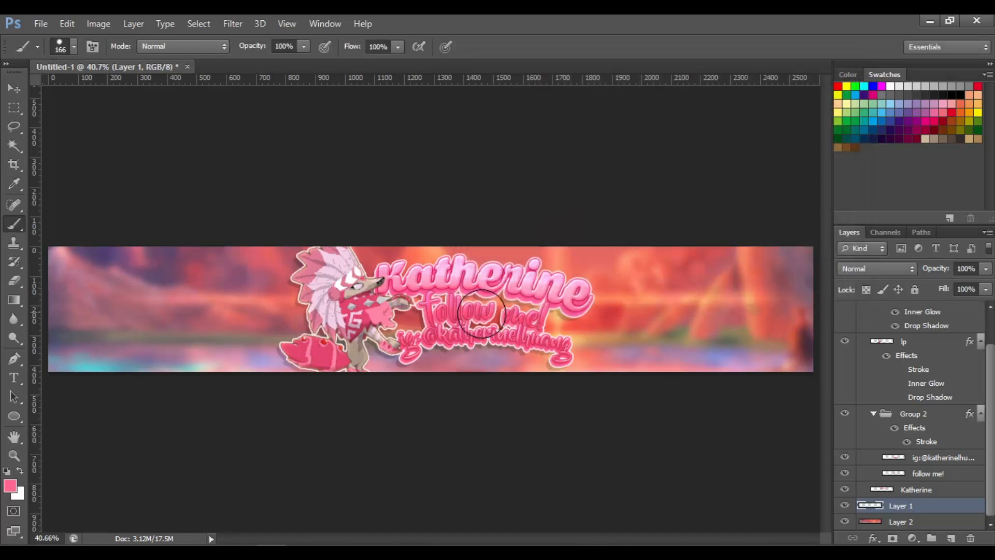
drag(75, 262, 168, 264)
drag(176, 324, 278, 334)
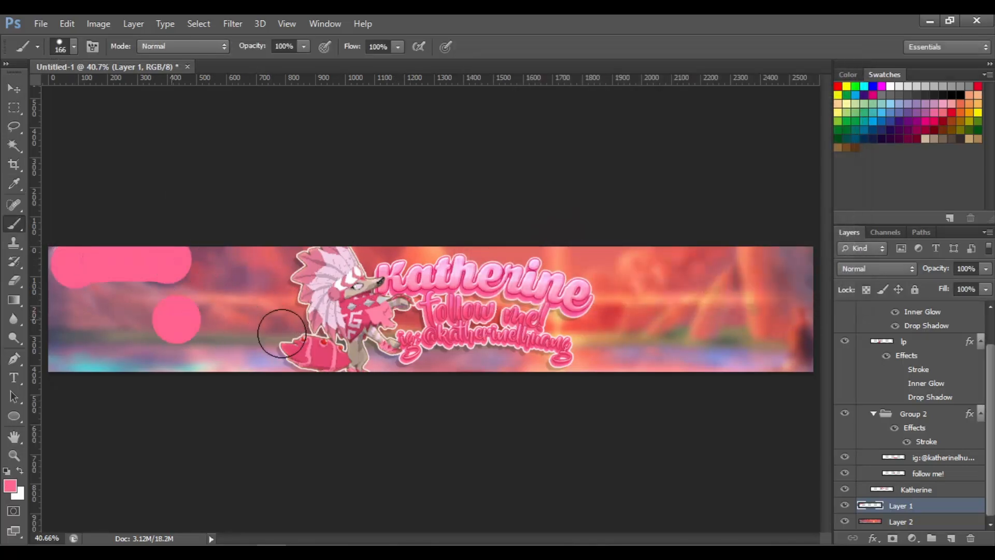
drag(635, 352, 809, 353)
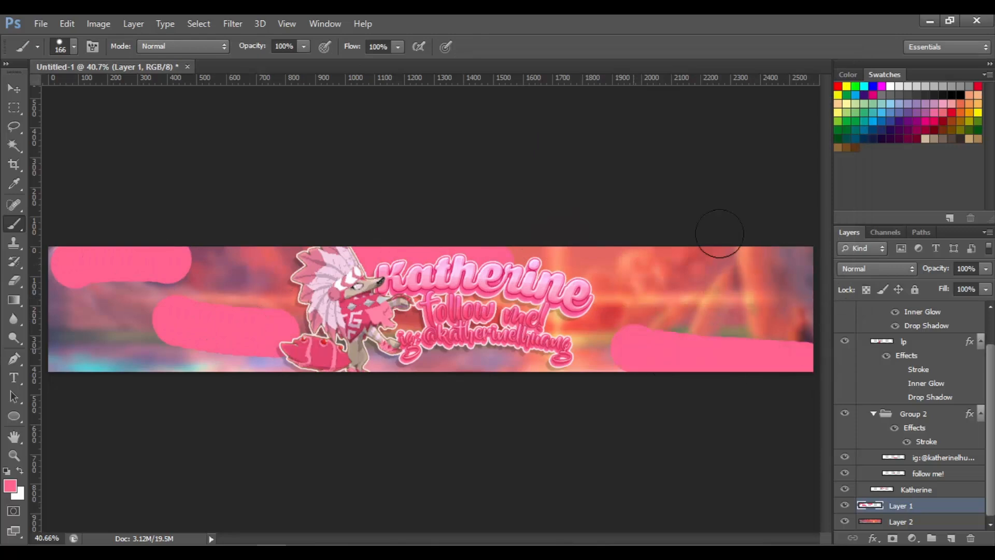
drag(702, 258, 811, 254)
click(10, 486)
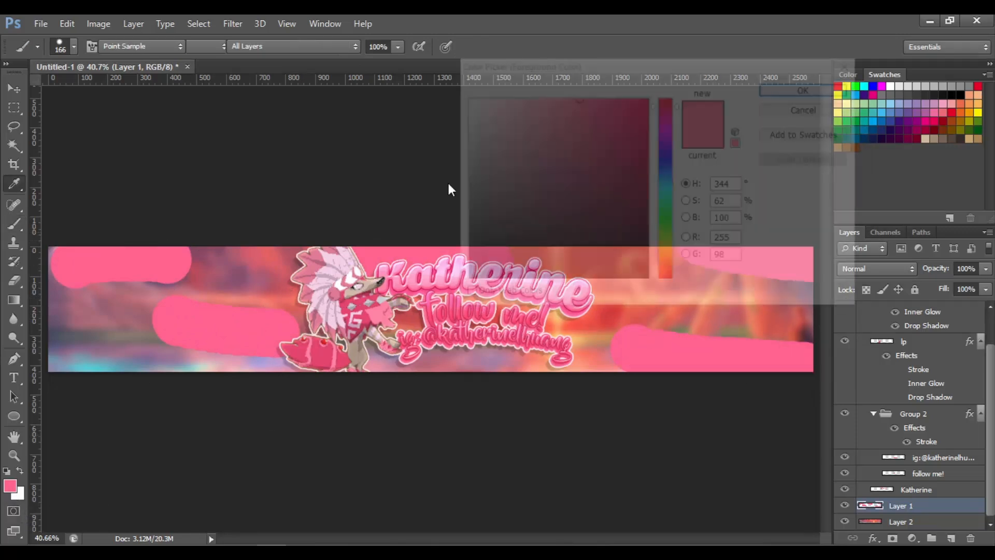
click(590, 103)
click(809, 87)
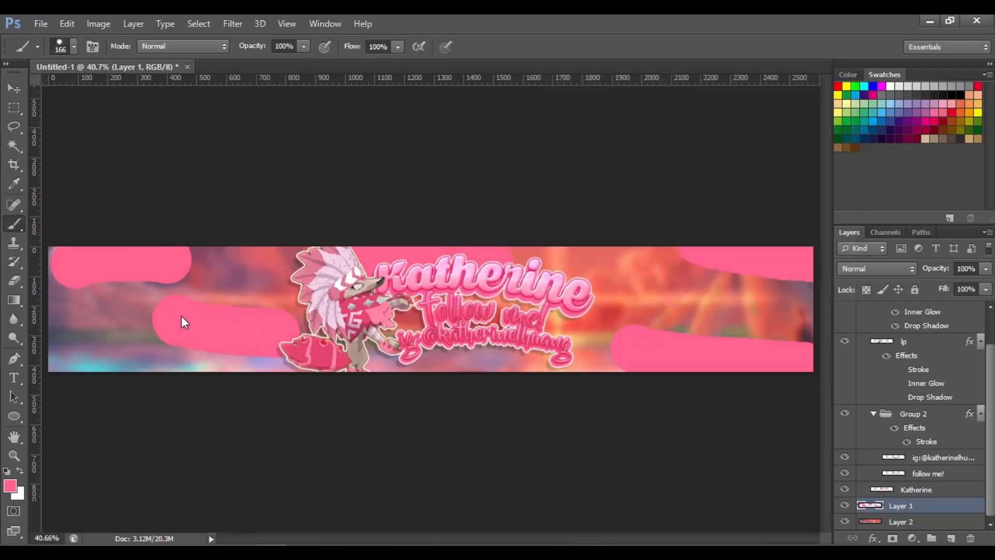
drag(69, 361, 223, 358)
key(ctrl+z)
Switch the brush colour to darker pink #e83d6c and paint more rounded strokes across the banner on Layer 1
click(10, 487)
click(603, 132)
click(600, 114)
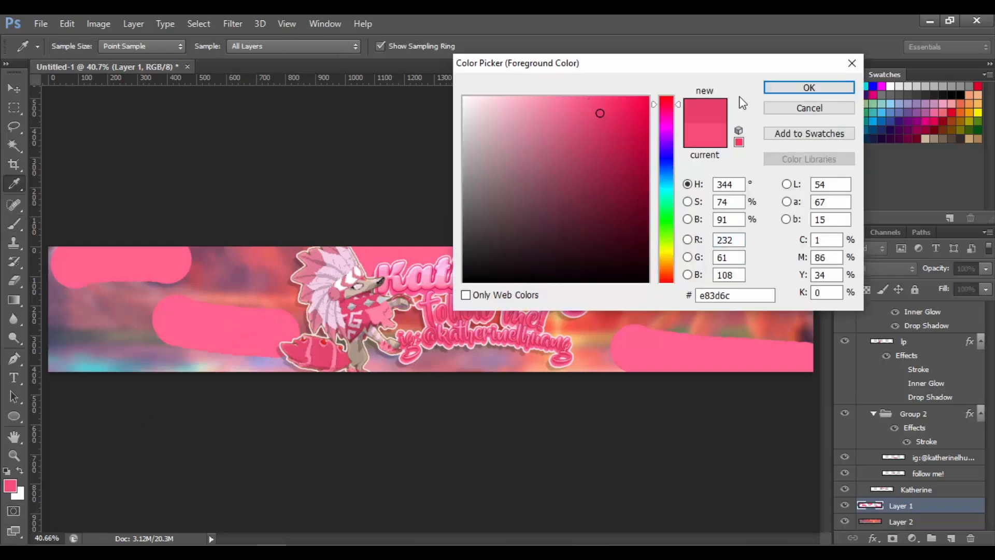
click(784, 93)
drag(76, 351, 127, 352)
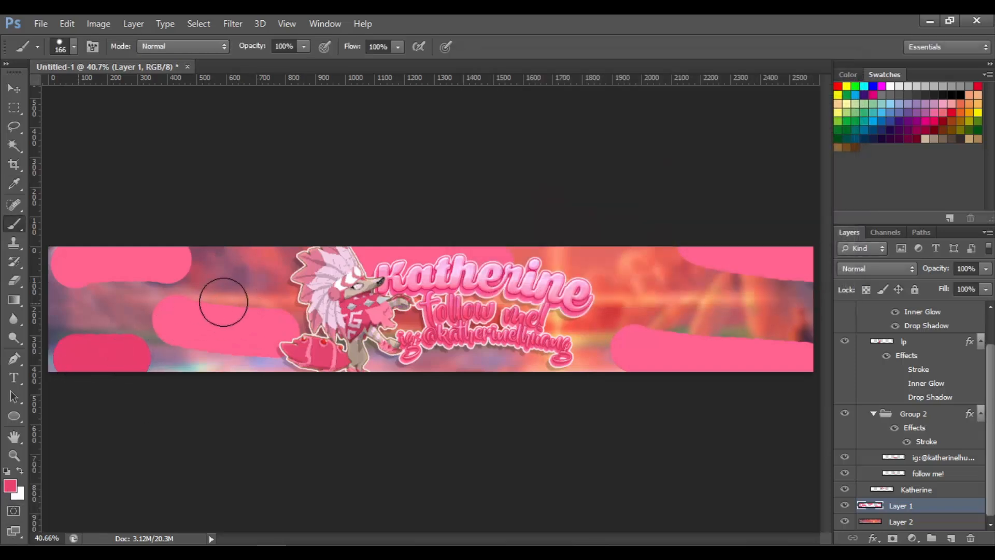
drag(181, 280, 268, 284)
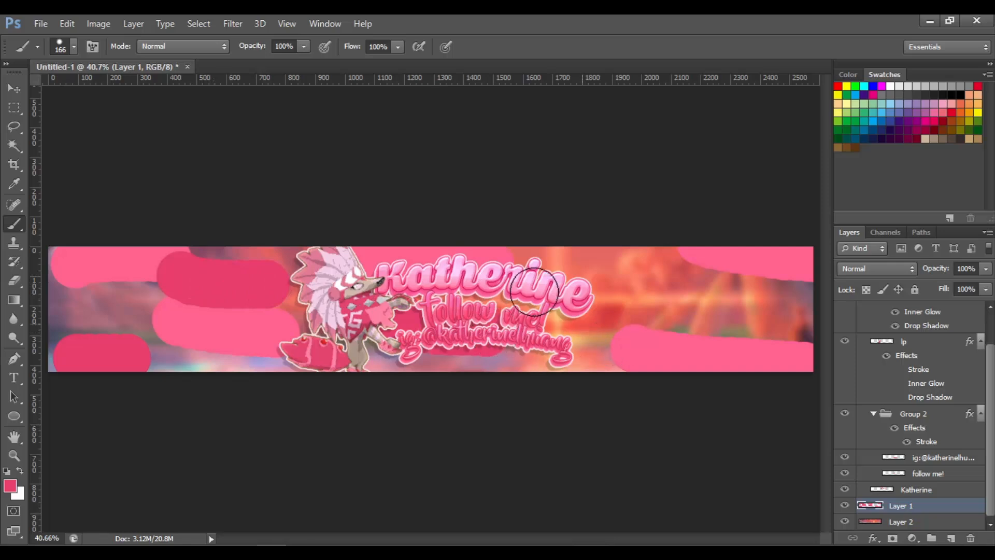
drag(534, 291, 621, 291)
drag(745, 332, 829, 333)
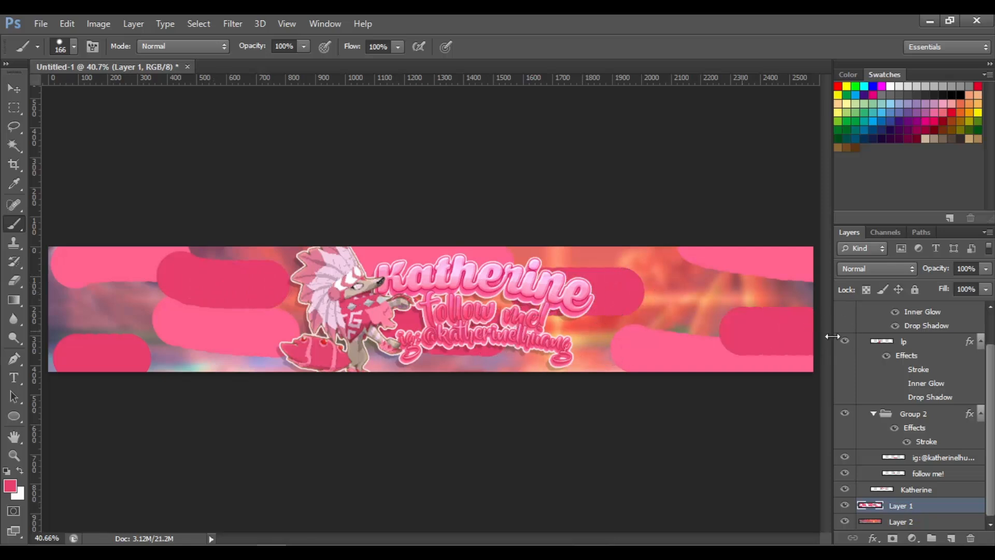
Change the brush colour to light pink #ff90c4 and paint additional rounded strokes filling gaps across the banner
click(13, 487)
click(664, 112)
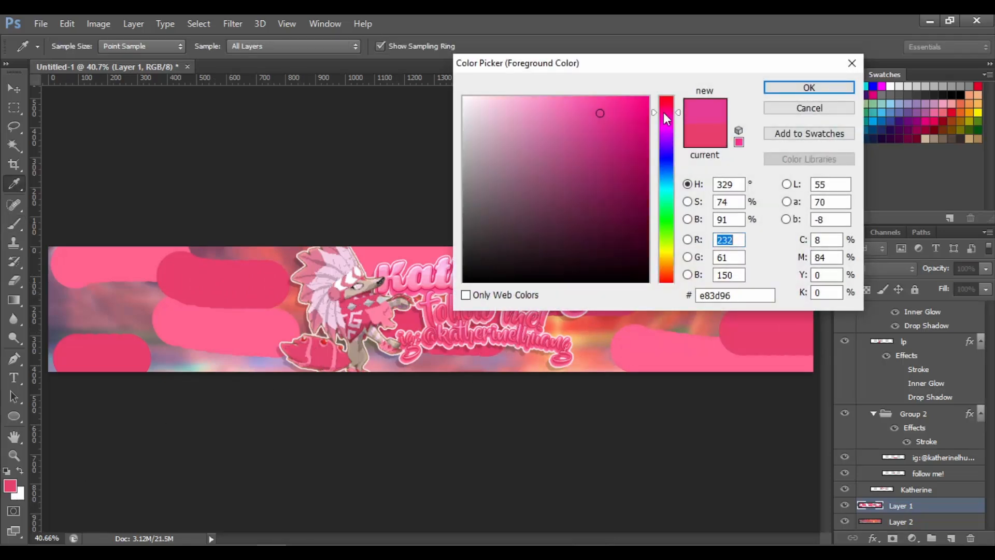
drag(663, 110, 544, 96)
click(664, 111)
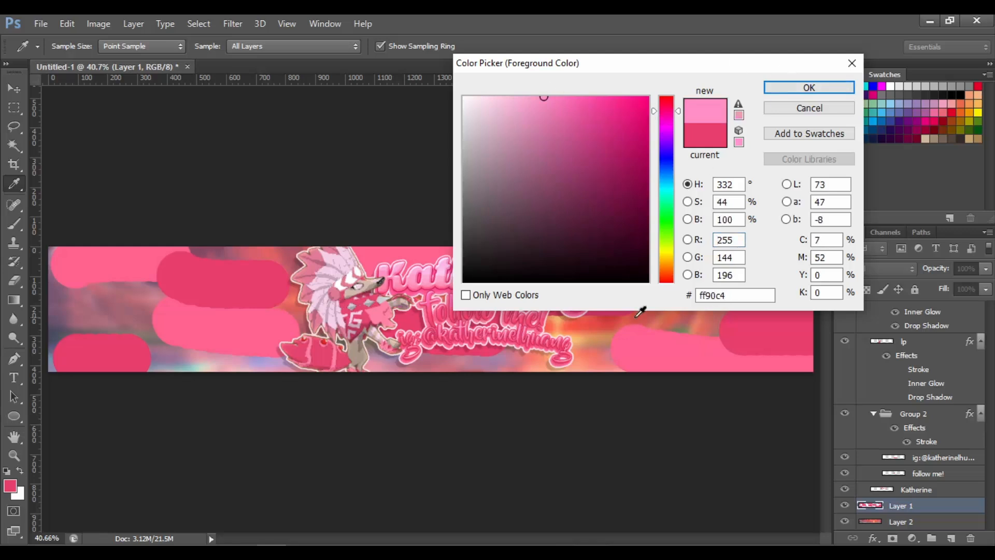
click(797, 86)
key(b)
drag(536, 348, 591, 345)
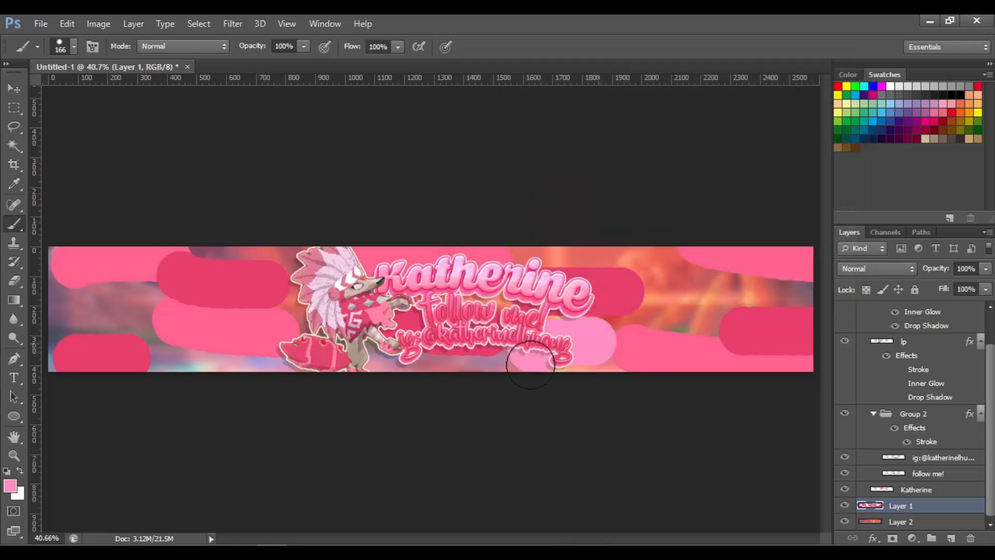
drag(96, 311, 129, 311)
drag(257, 369, 265, 365)
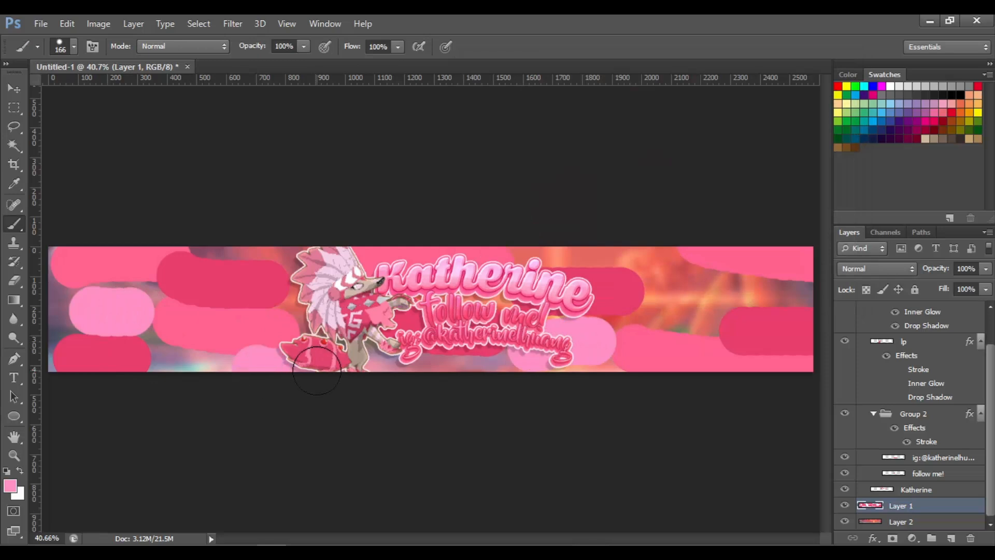
drag(282, 284, 320, 286)
drag(534, 258, 676, 259)
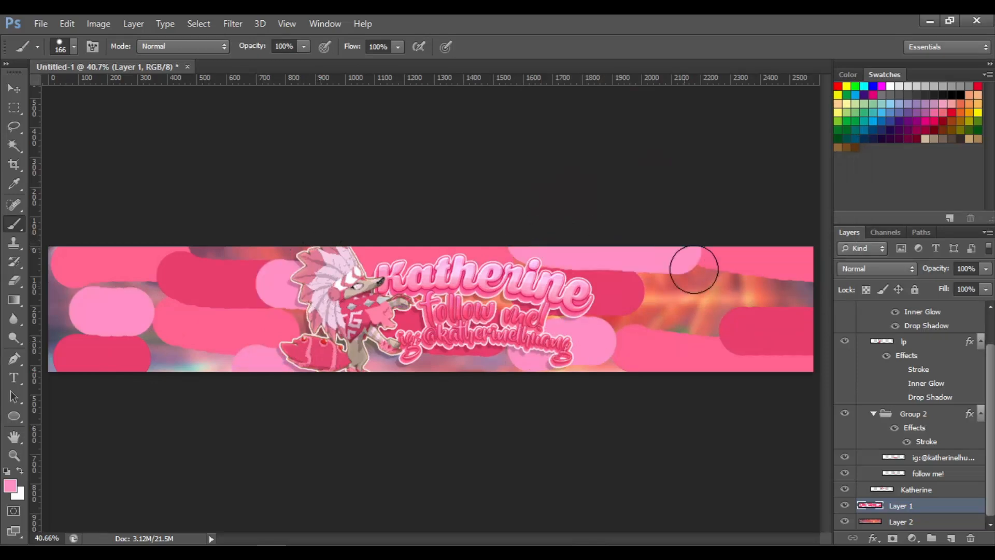
drag(746, 303, 785, 304)
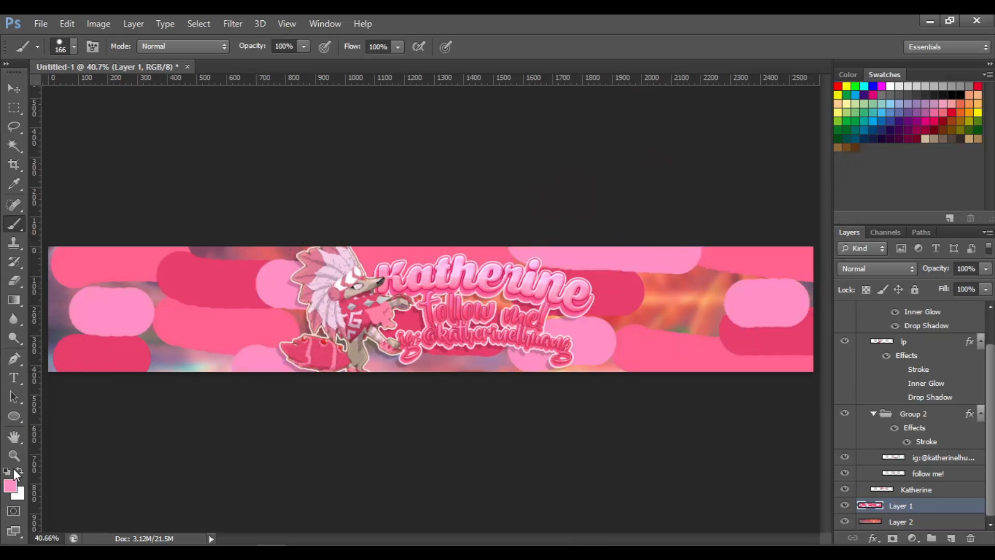
Pick a very pale pink brush colour and paint a few more rounded strokes near the edges and centre
click(10, 485)
mouse_move(664, 111)
mouse_down()
mouse_move(666, 99)
mouse_move(666, 107)
mouse_up()
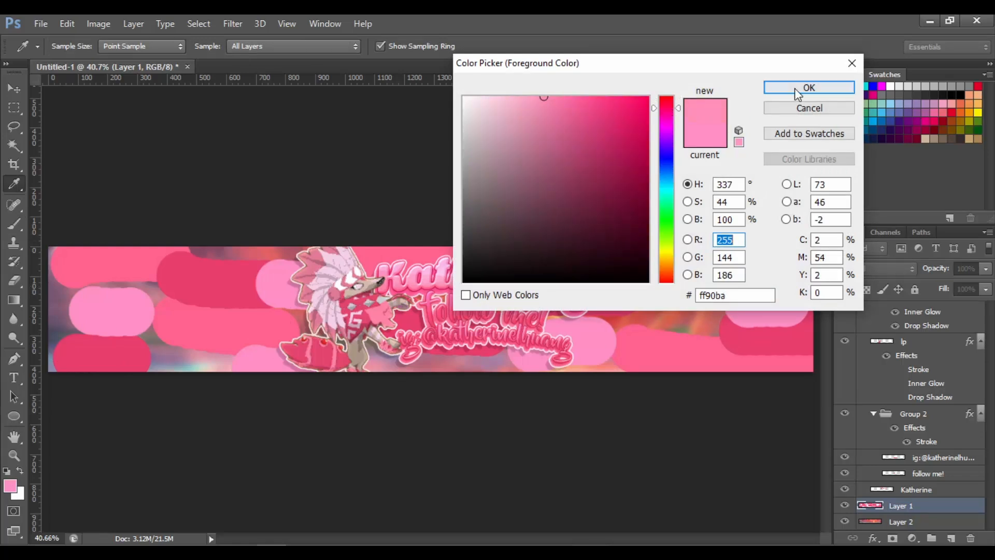
click(499, 97)
click(807, 91)
key(b)
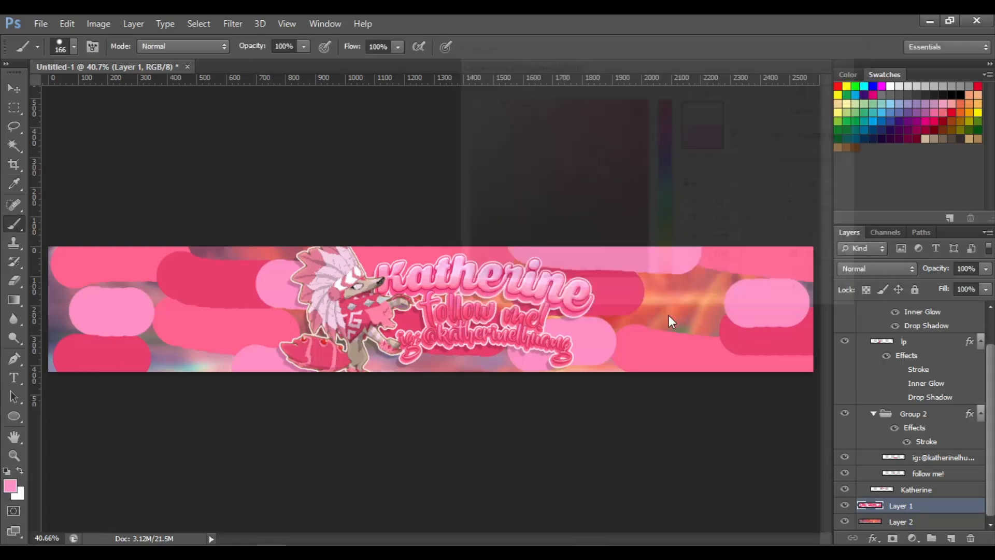
drag(652, 308, 689, 308)
click(442, 363)
click(487, 365)
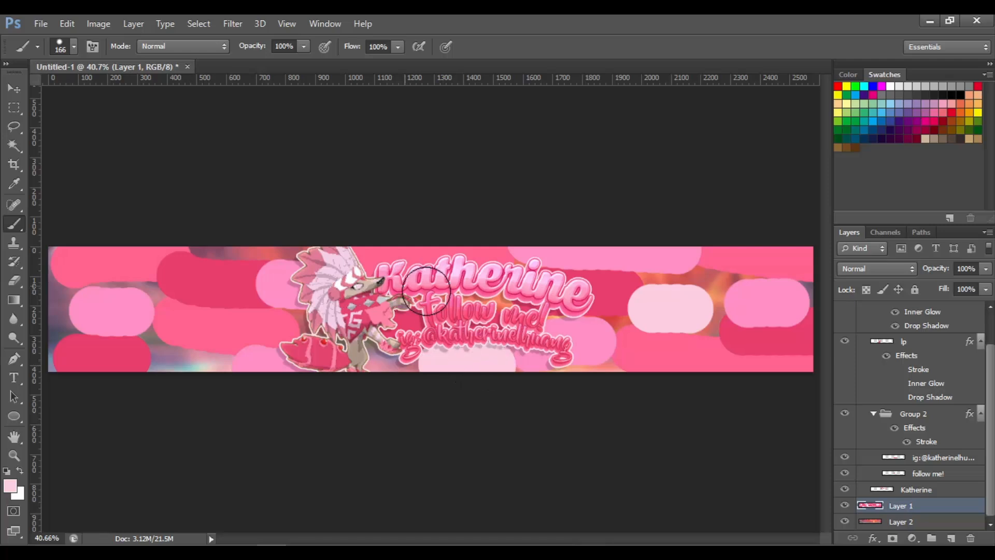
drag(233, 255, 265, 255)
click(158, 359)
click(194, 363)
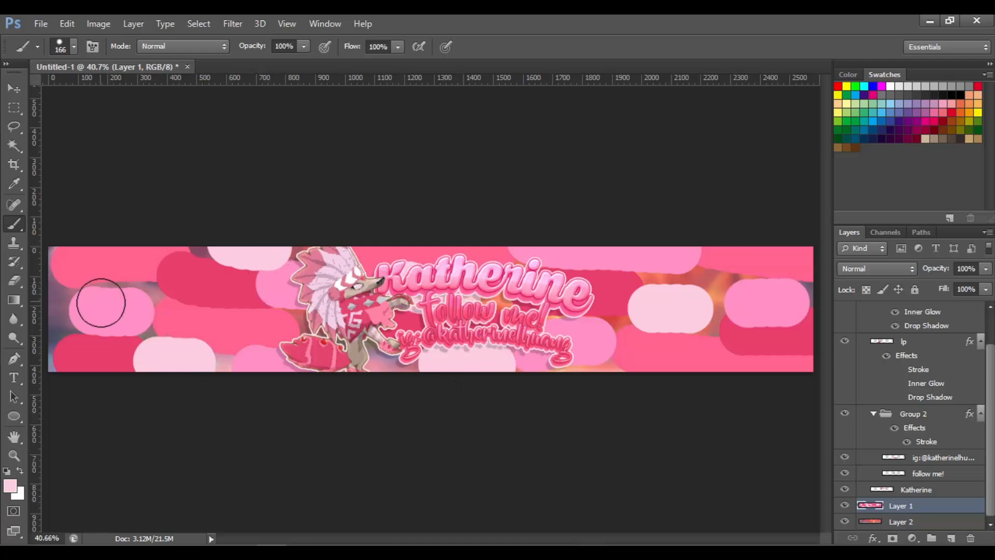
drag(84, 305, 67, 302)
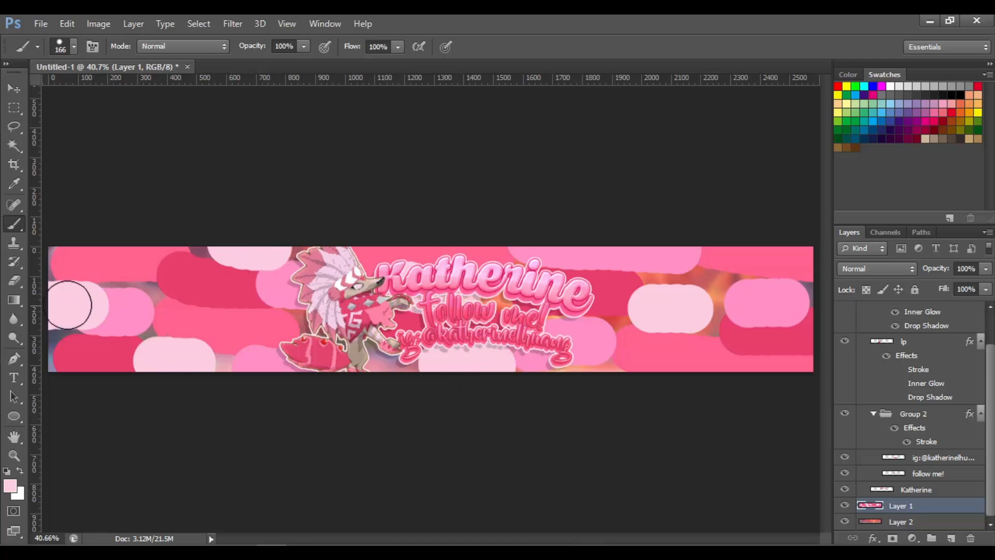
Apply a Gaussian Blur with an 80 pixel radius to the pink brush strokes on Layer 1
click(233, 16)
mouse_move(290, 112)
click(414, 206)
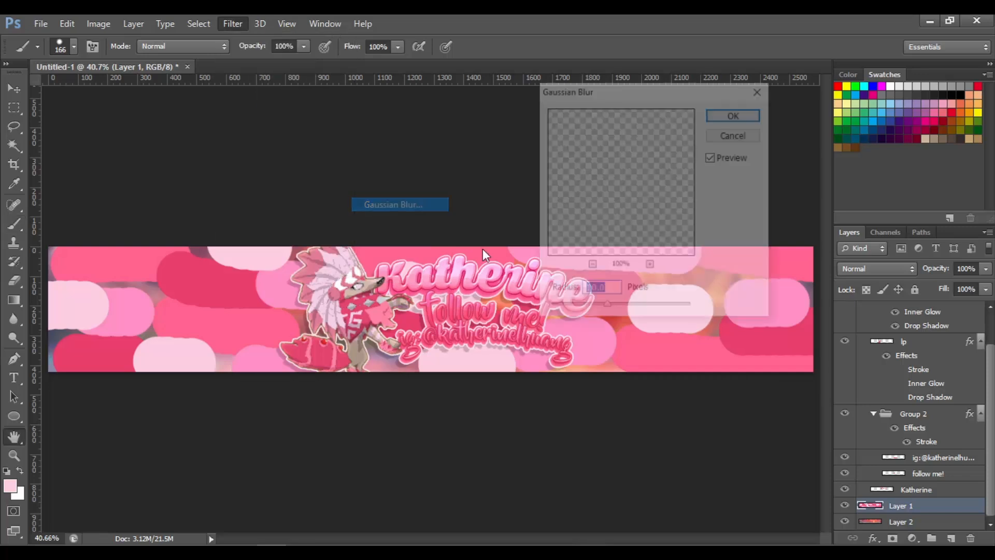
text(80)
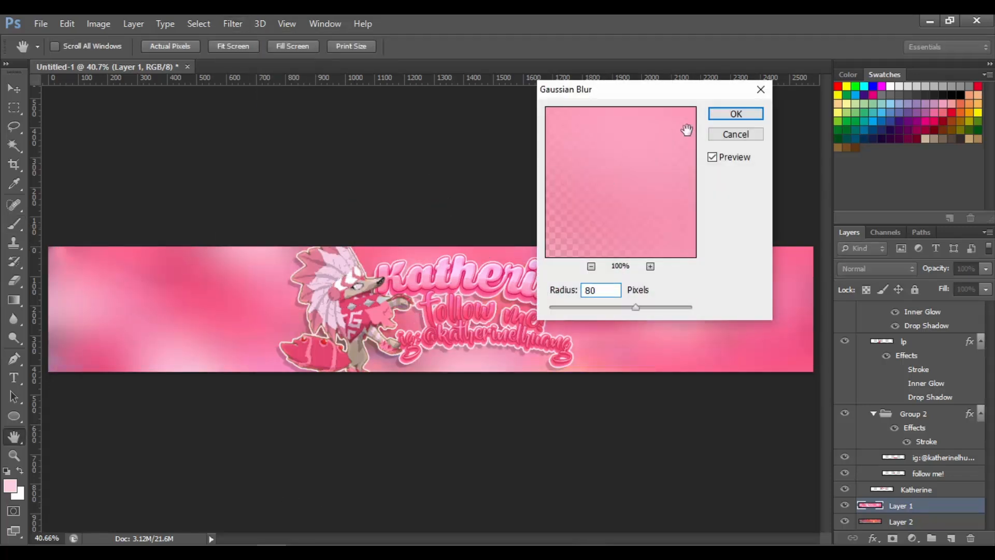
key(Return)
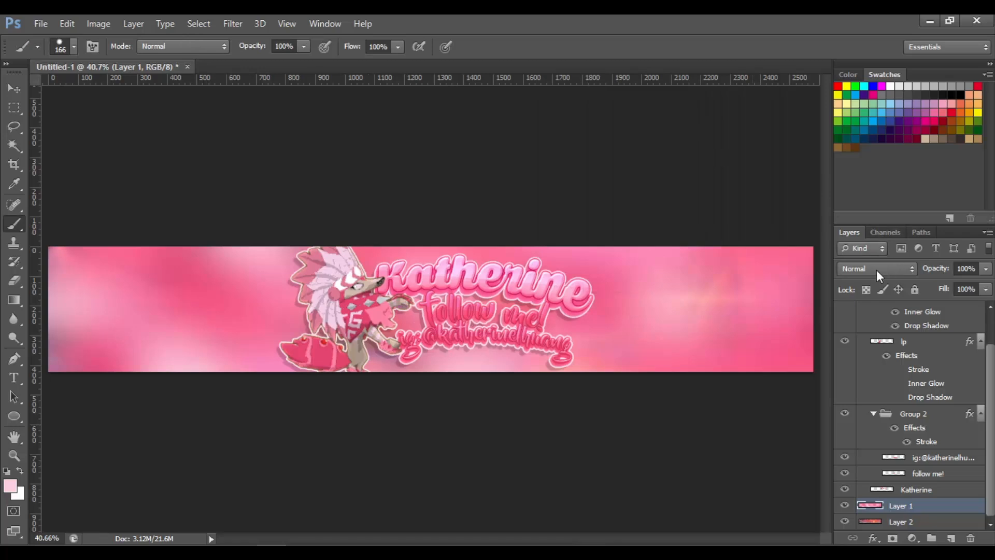
Try several blend modes for Layer 1, ending with Hard Light
click(876, 269)
click(876, 193)
click(869, 269)
click(879, 207)
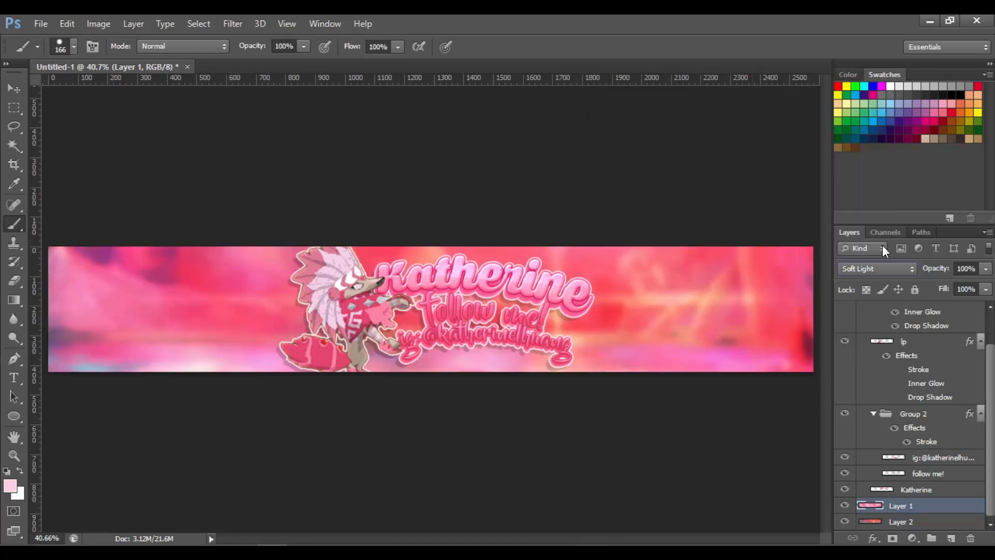
click(875, 266)
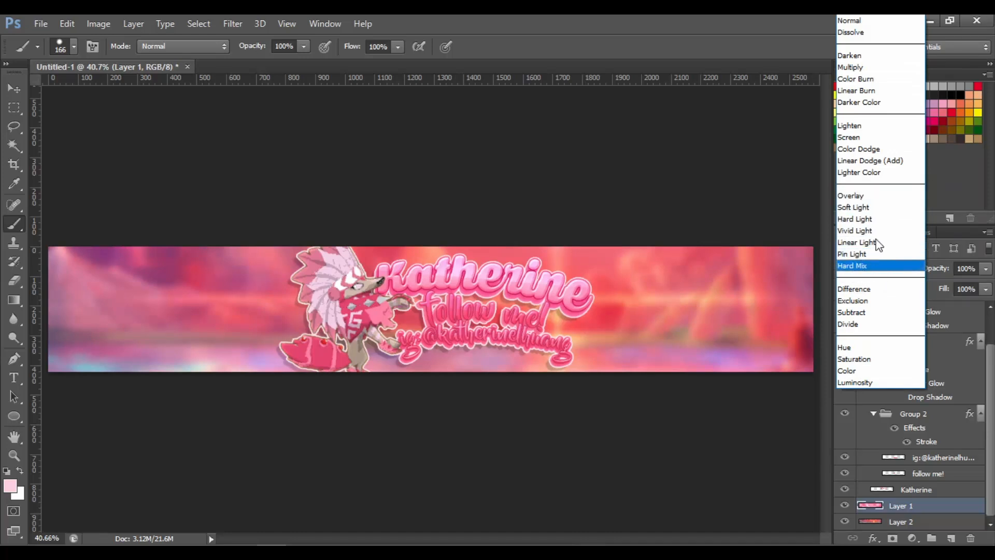
click(882, 228)
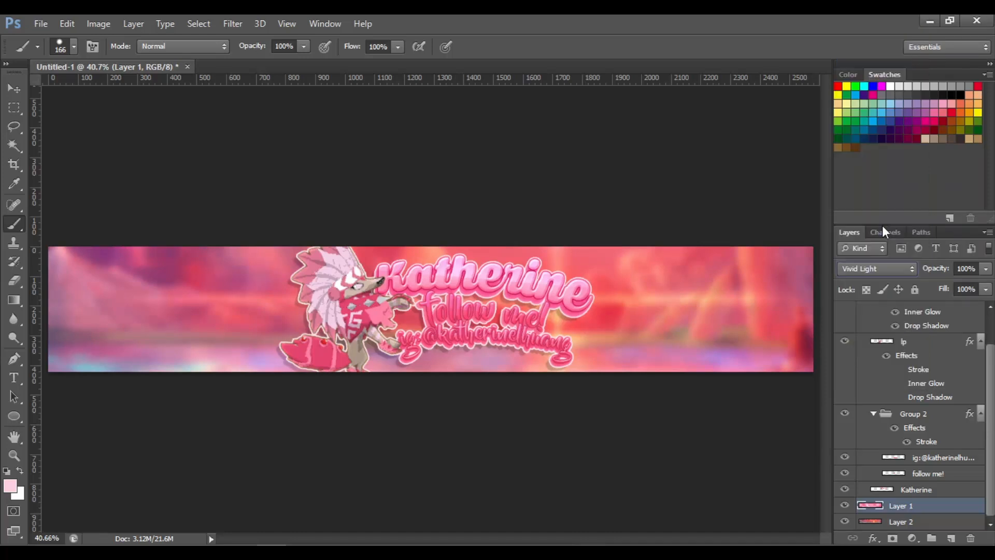
click(886, 269)
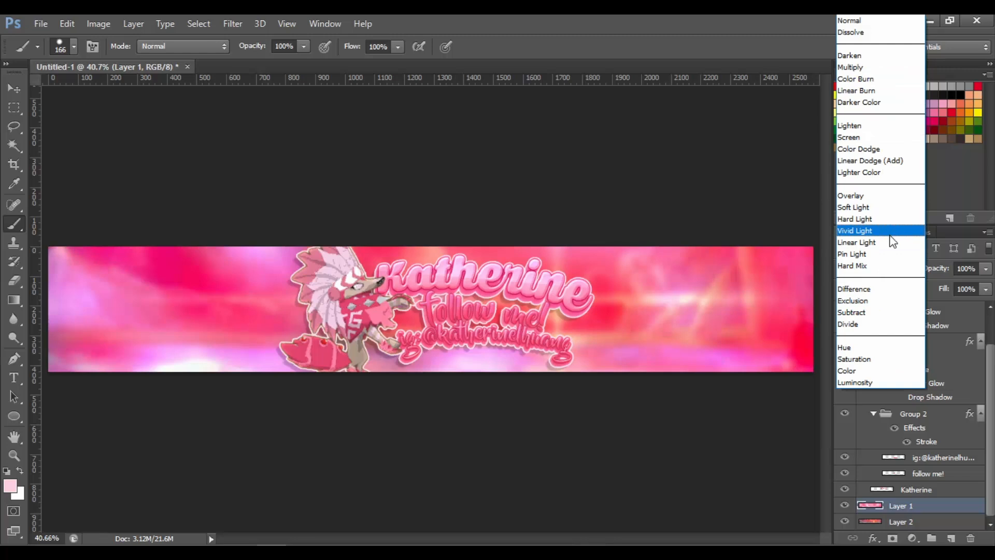
click(891, 242)
click(875, 274)
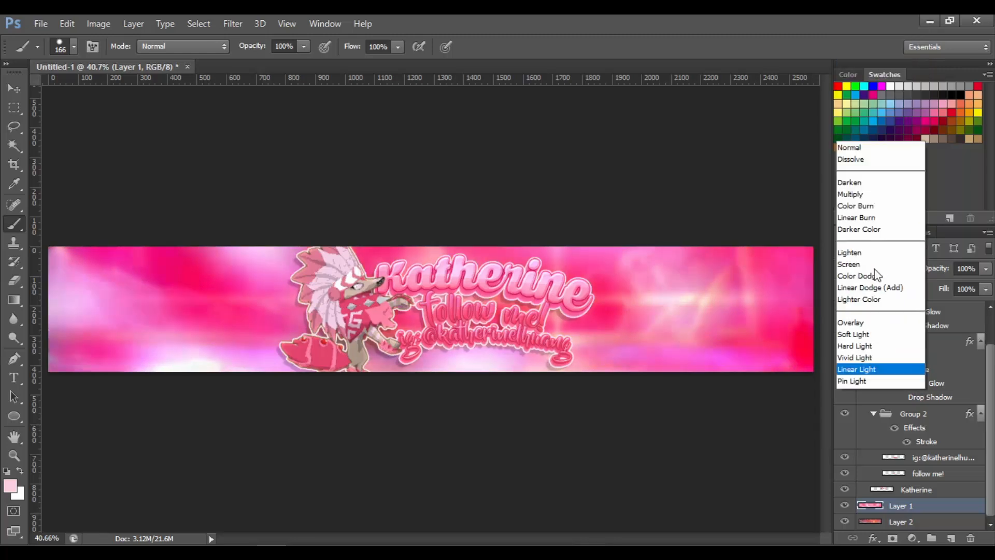
click(873, 220)
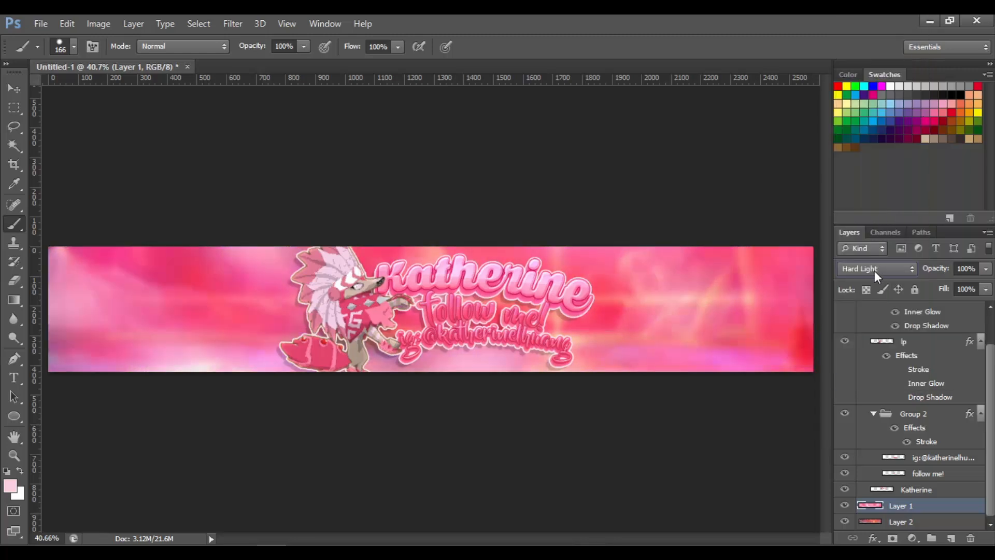
Select Layer 2 and reduce its saturation to -31 with Hue/Saturation
click(945, 523)
key(i)
key(ctrl+u)
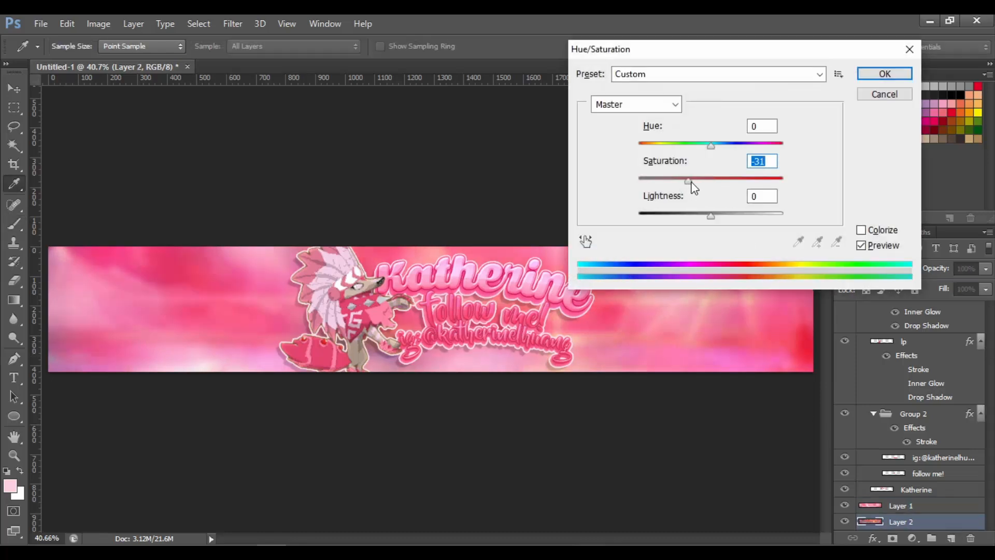
click(872, 78)
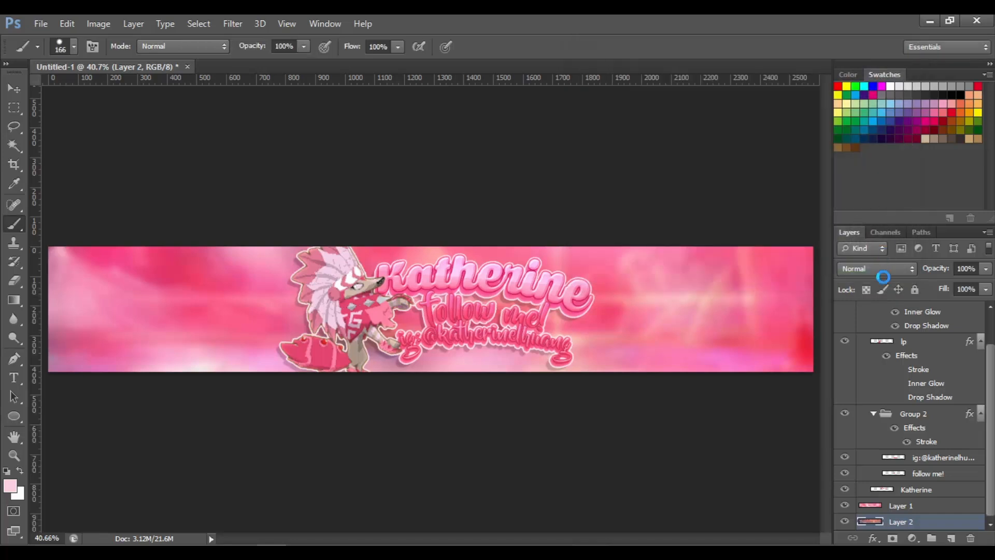
Reselect Layer 1, compare Soft Light, Overlay and Hard Light again, keep Hard Light and lower opacity to 79%
click(917, 506)
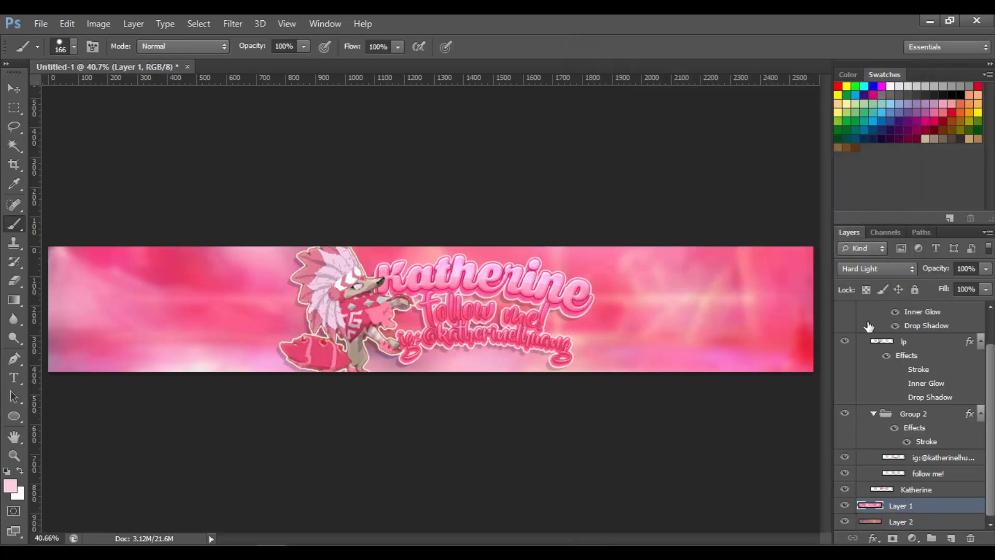
click(863, 268)
click(863, 201)
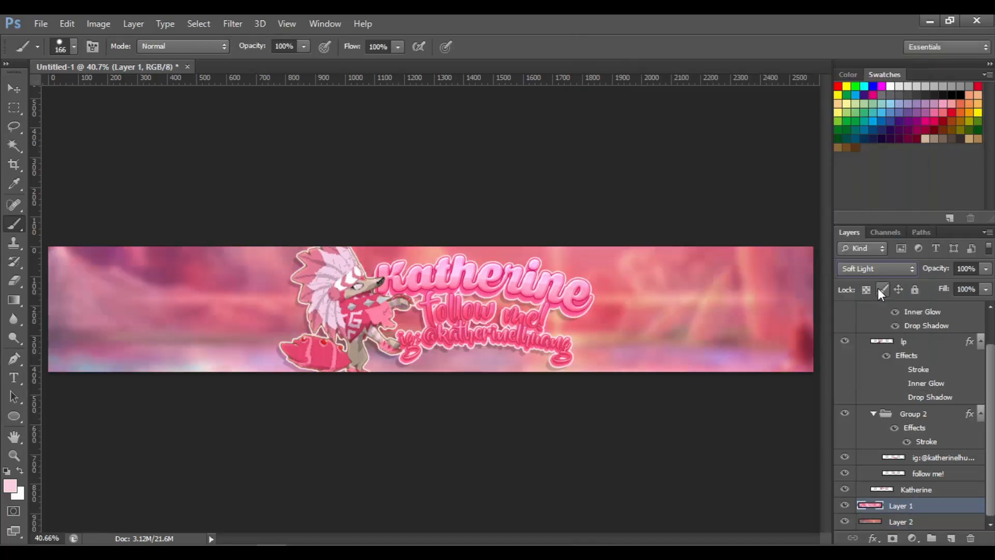
click(876, 269)
click(875, 192)
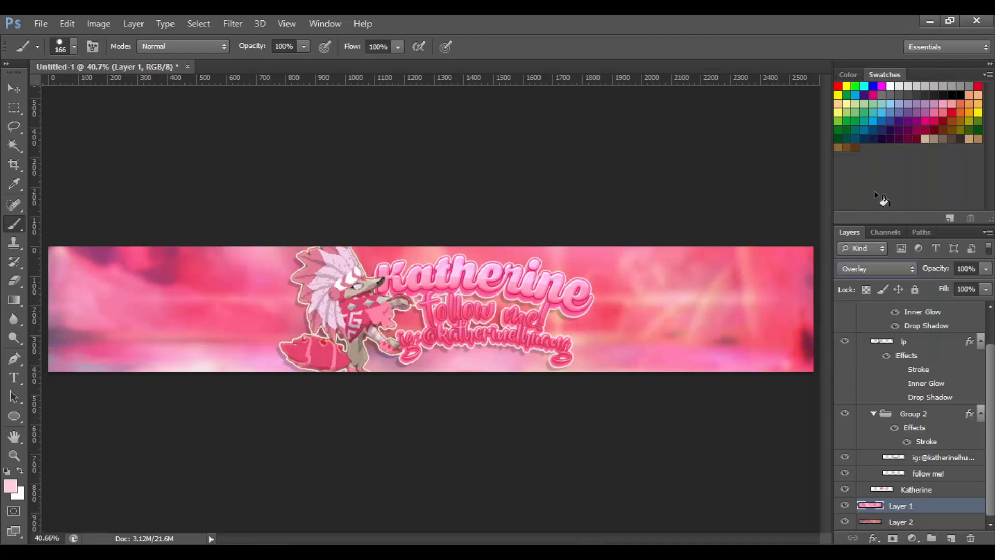
click(881, 268)
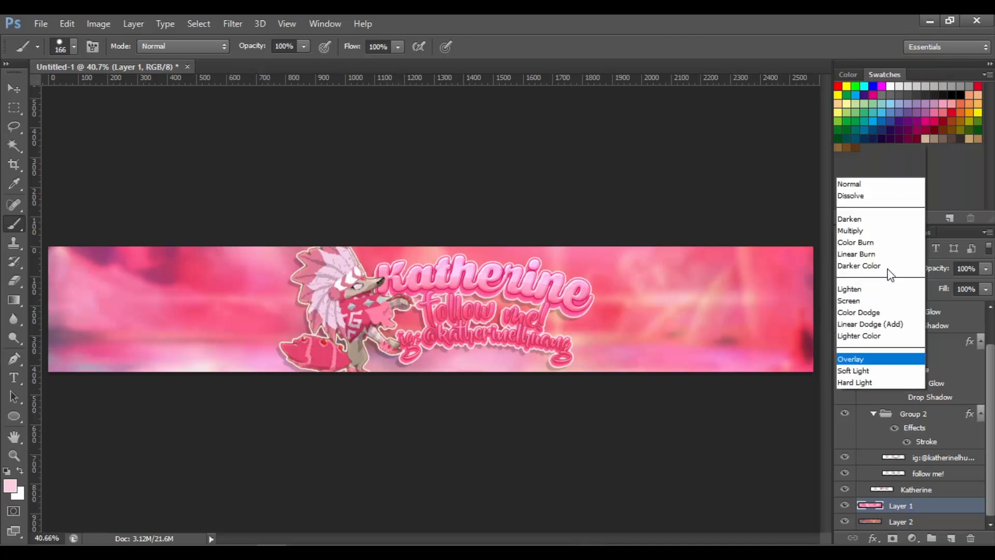
click(873, 225)
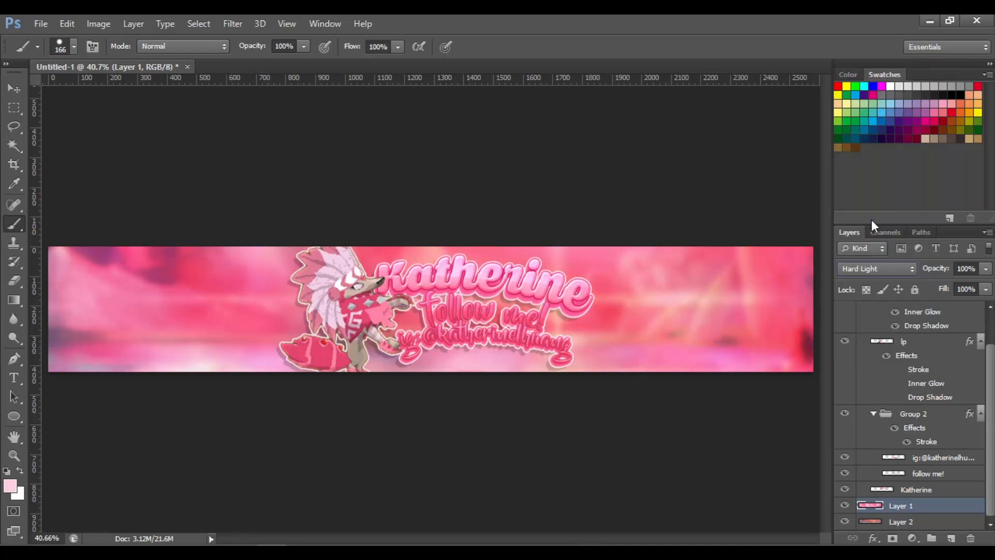
click(884, 269)
click(882, 194)
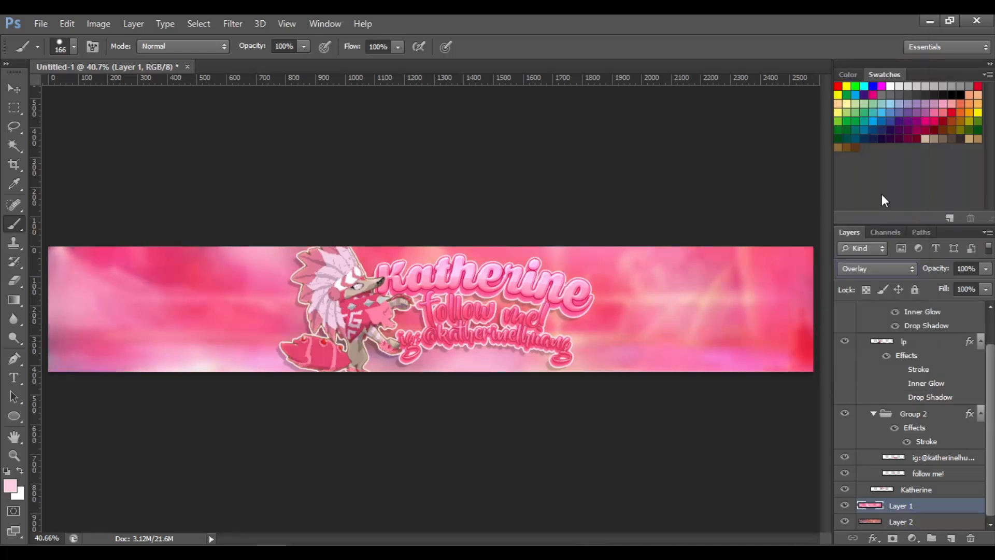
click(887, 269)
click(889, 220)
drag(937, 279, 941, 281)
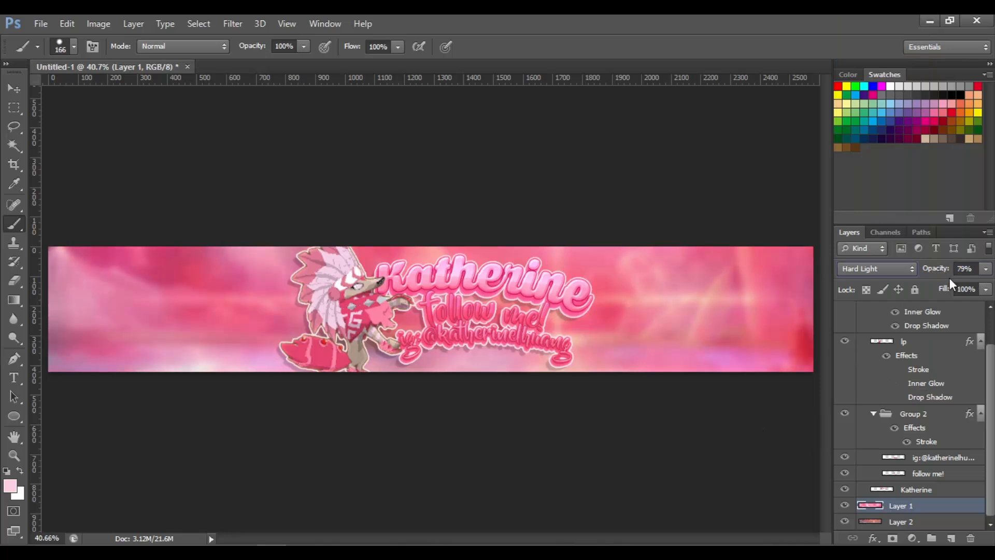
Place the ray image from the Aesthetic folder into the banner and scale it to about 91%
key(ctrl+plus)
key(ctrl+plus)
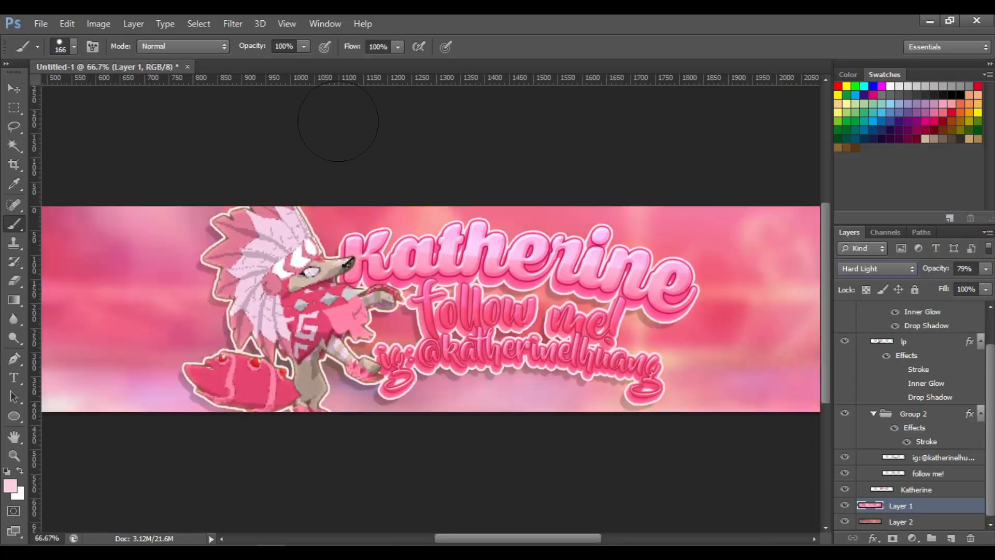
click(42, 24)
key(Escape)
click(64, 16)
mouse_move(46, 15)
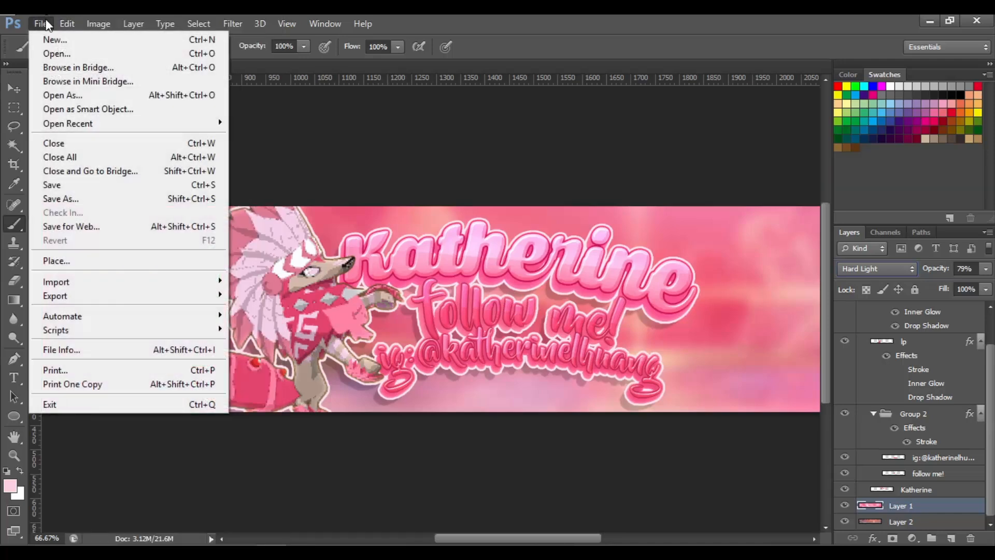
click(114, 261)
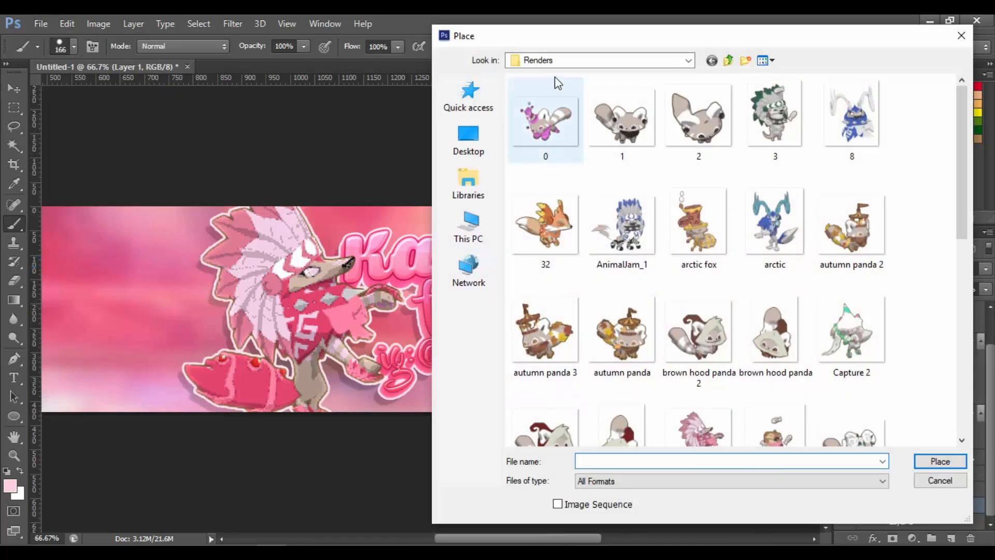
click(689, 60)
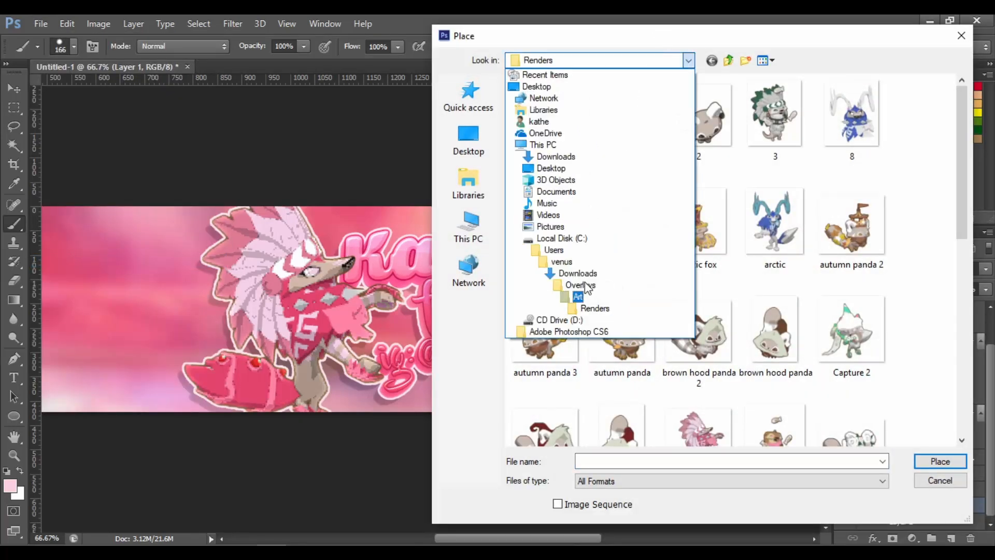
click(573, 299)
double_click(545, 114)
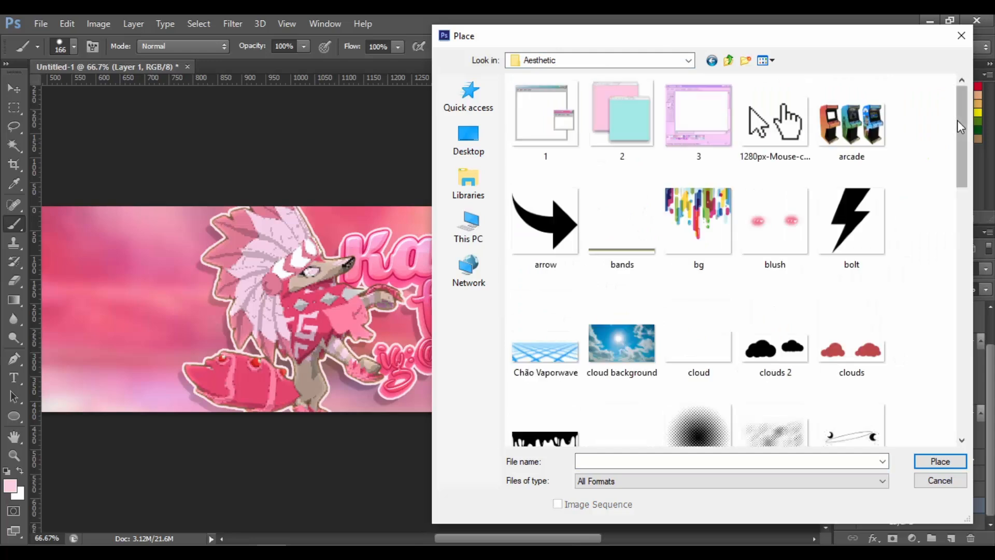
drag(957, 120, 958, 445)
scroll(640, 346, up, 6)
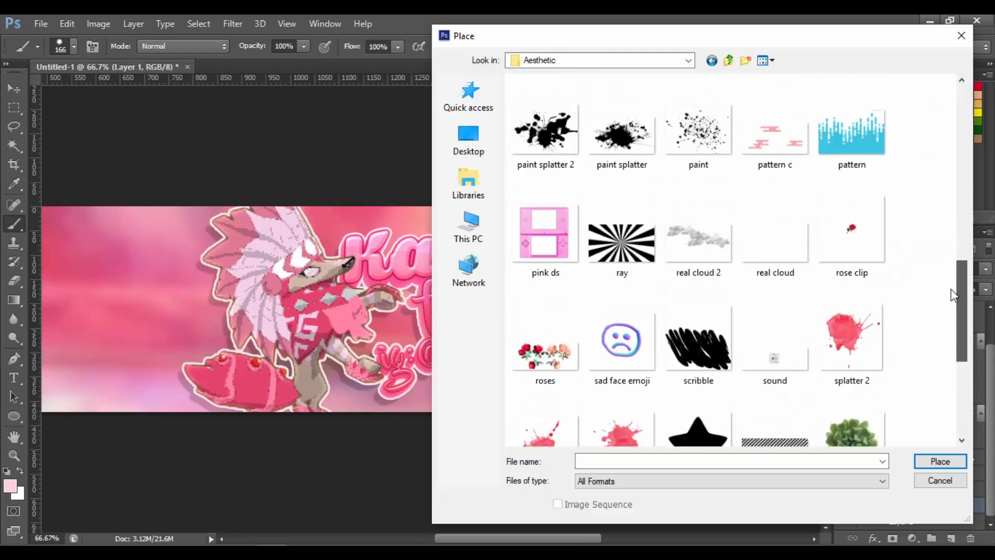
double_click(639, 371)
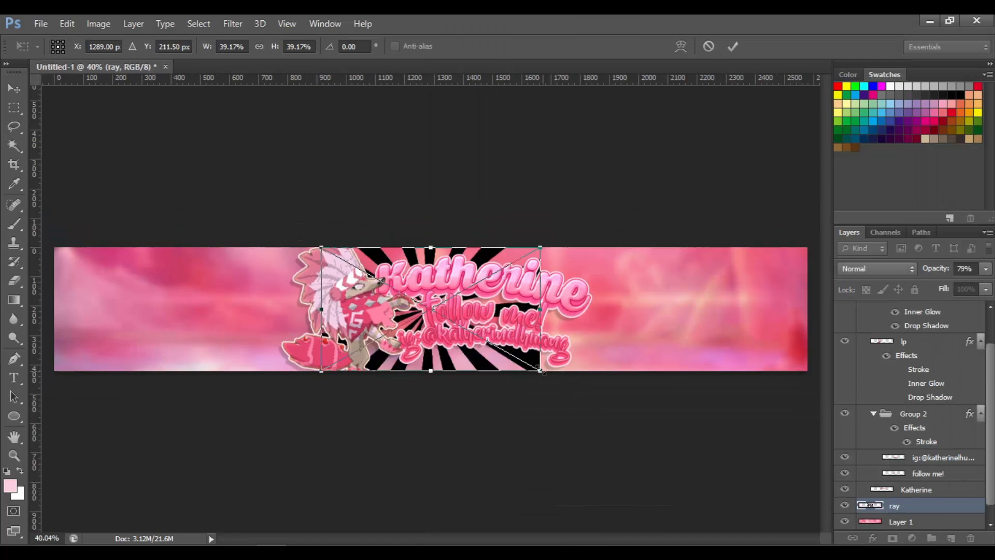
mouse_move(673, 460)
mouse_down()
mouse_move(705, 491)
mouse_move(824, 540)
mouse_up()
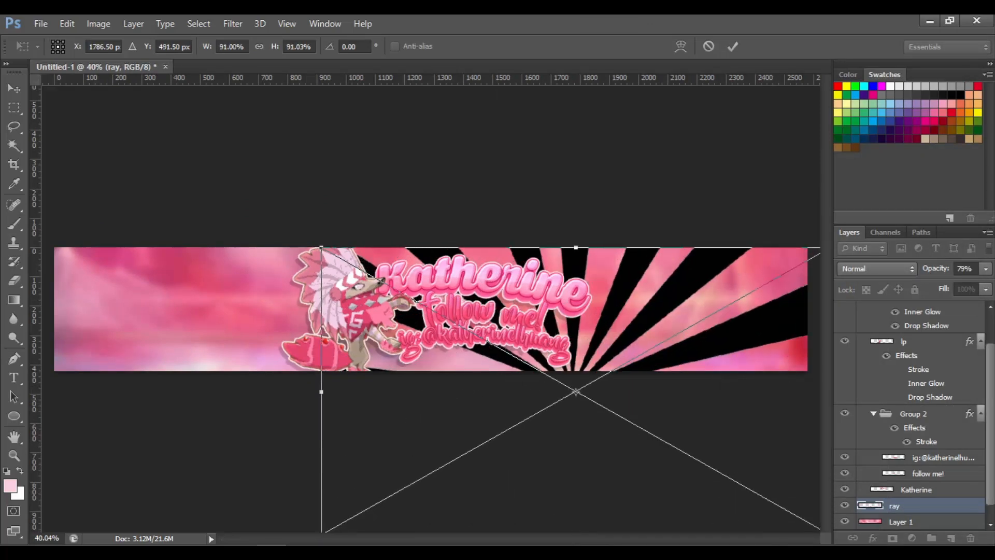
key(Return)
Move and enlarge the ray image with Free Transform so its rays span the banner
click(14, 89)
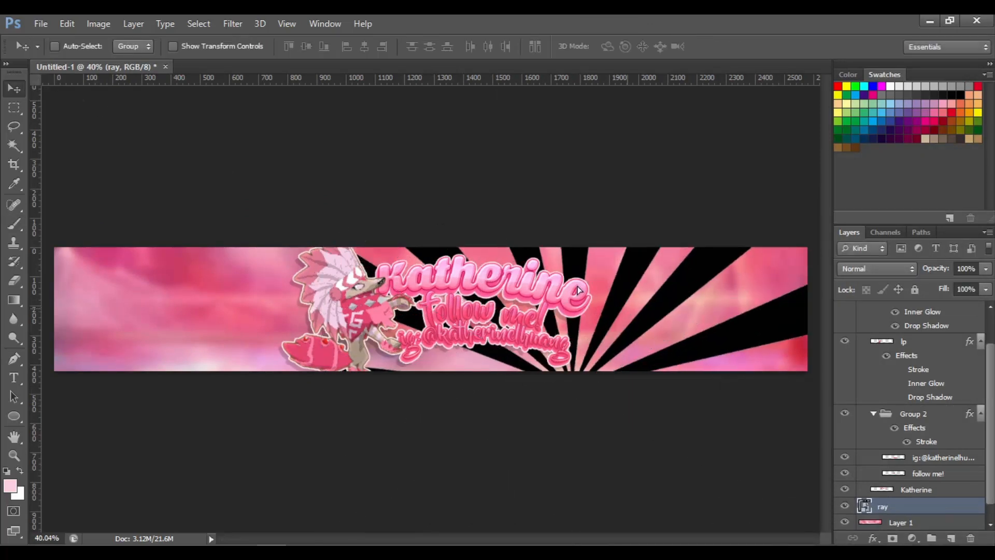
mouse_move(504, 245)
mouse_down()
mouse_move(458, 252)
mouse_move(508, 239)
mouse_move(499, 240)
mouse_up()
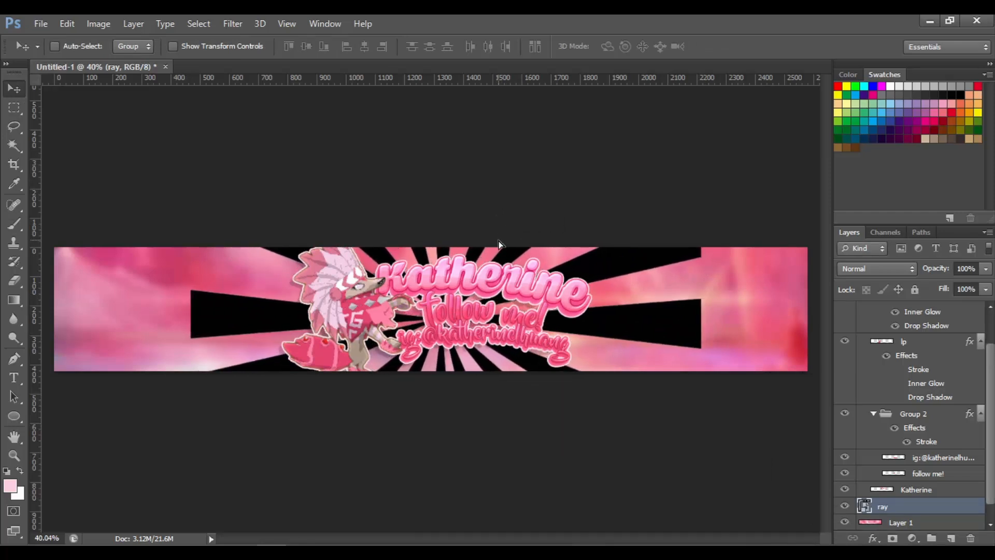
key(ctrl+t)
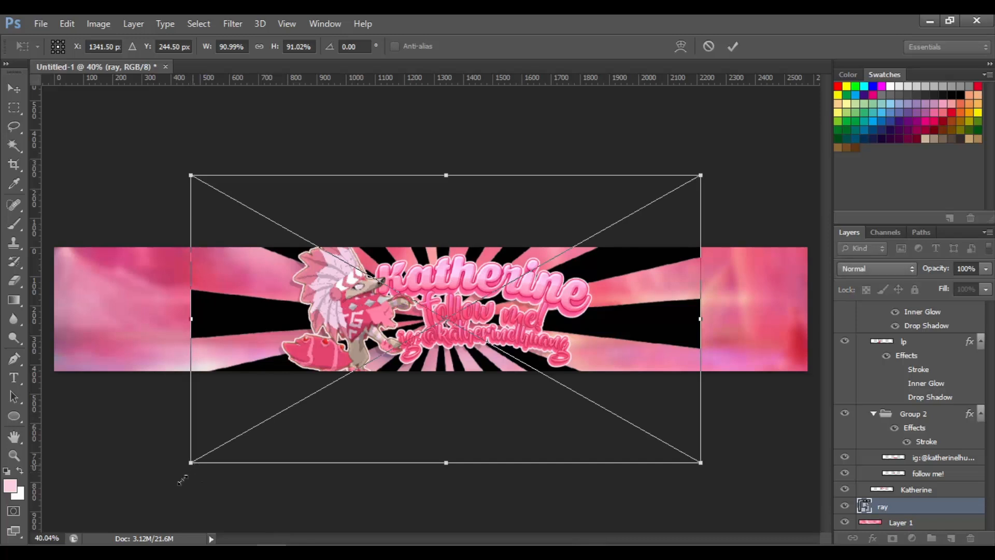
drag(184, 475, 148, 528)
key(Return)
drag(368, 467, 393, 449)
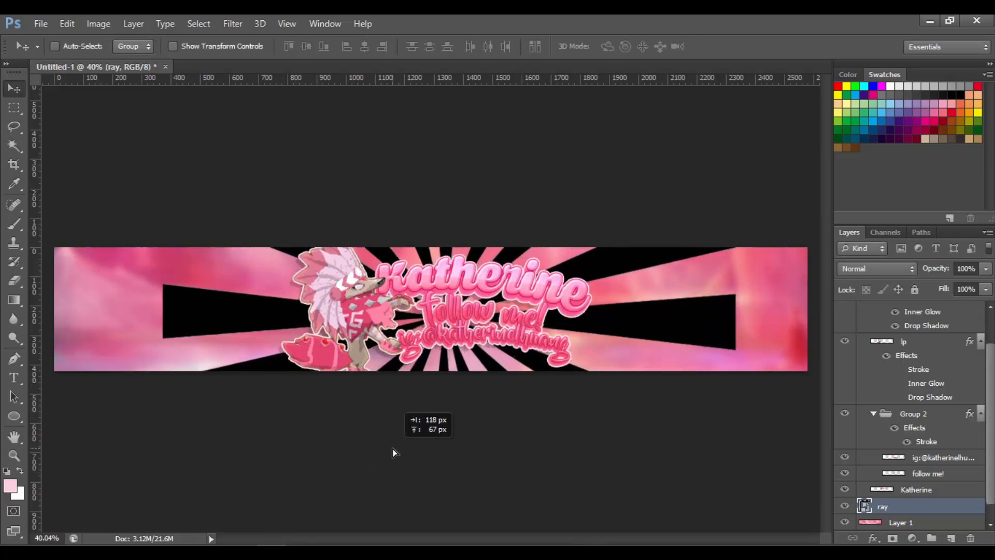
Set a soft 319 px eraser, rasterize the ray layer and erase its hard outer edges
click(195, 20)
click(195, 20)
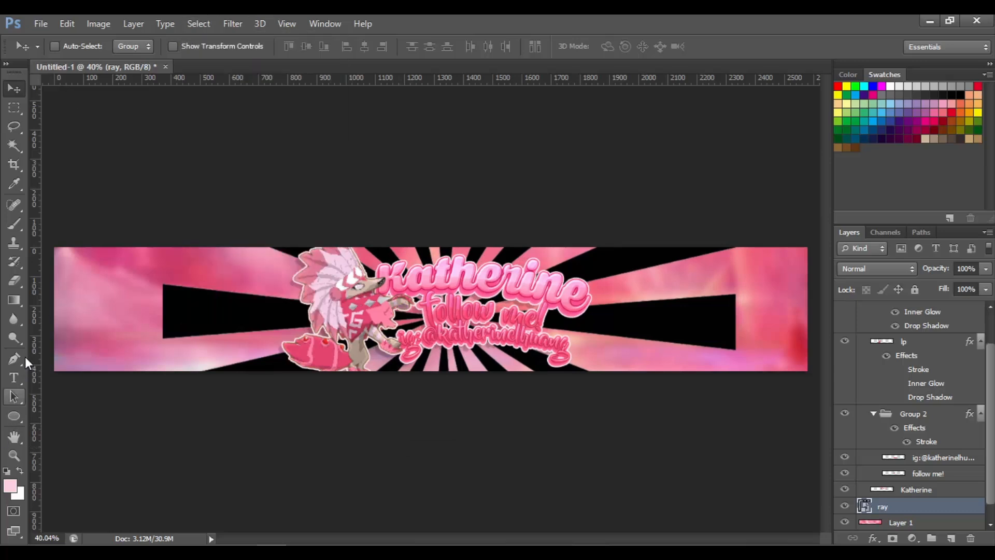
click(20, 280)
click(62, 45)
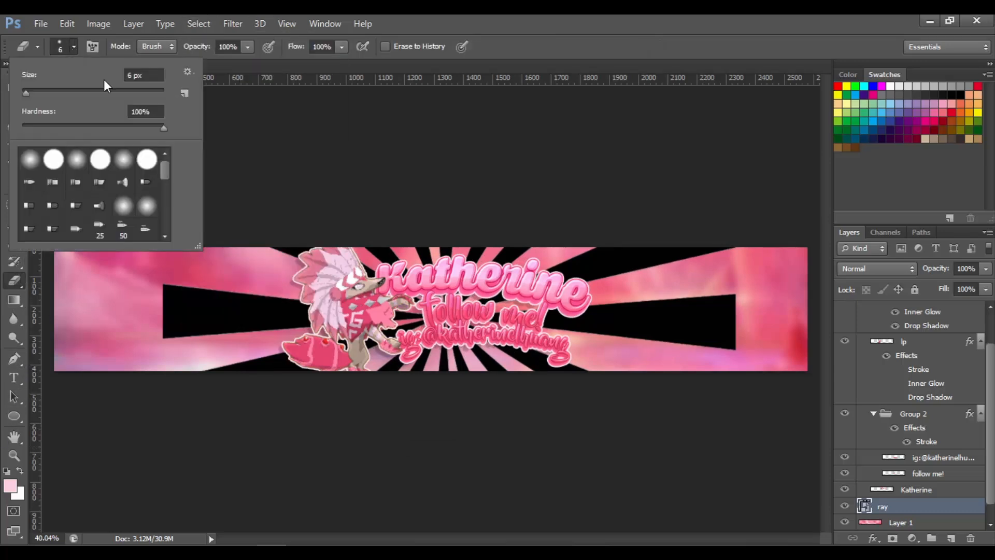
drag(141, 92, 137, 93)
mouse_move(111, 126)
mouse_down()
mouse_move(9, 141)
mouse_move(2, 158)
mouse_up()
click(69, 49)
click(75, 265)
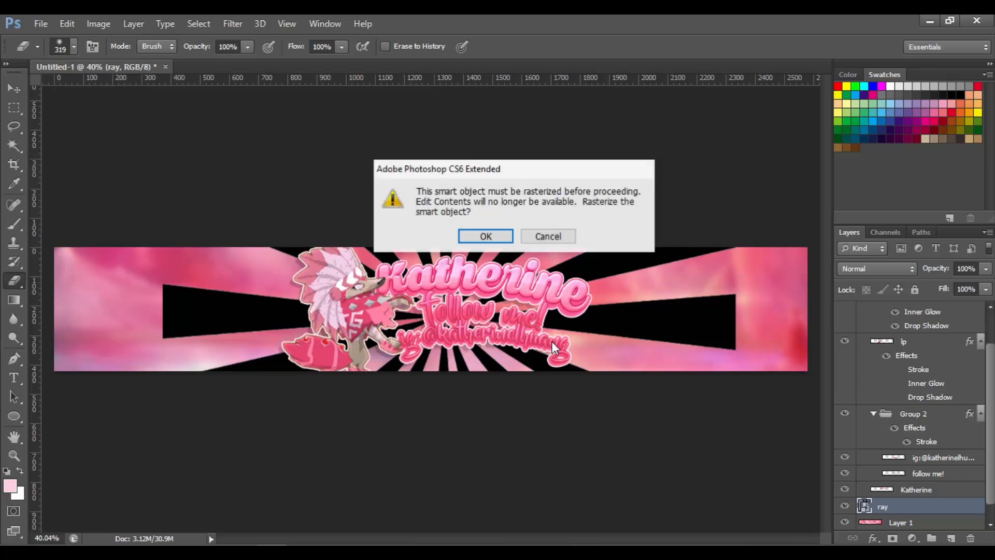
click(500, 236)
mouse_move(125, 183)
mouse_down()
mouse_move(135, 422)
mouse_move(132, 247)
mouse_up()
mouse_move(750, 444)
mouse_down()
mouse_move(776, 202)
mouse_move(762, 322)
mouse_move(727, 333)
mouse_move(702, 358)
mouse_up()
Apply a Gaussian Blur with a 5 pixel radius to the ray layer
click(240, 23)
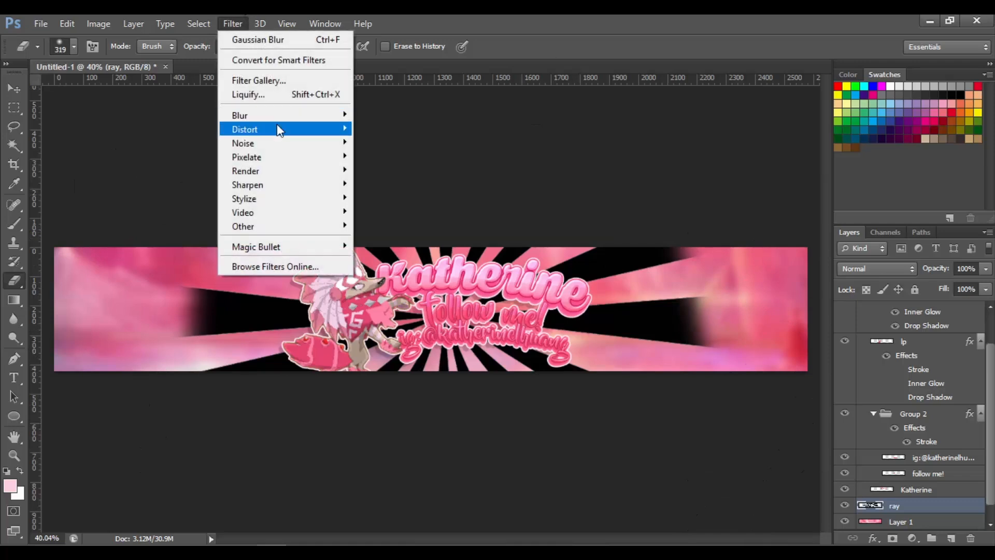
mouse_move(311, 106)
click(425, 204)
text(2)
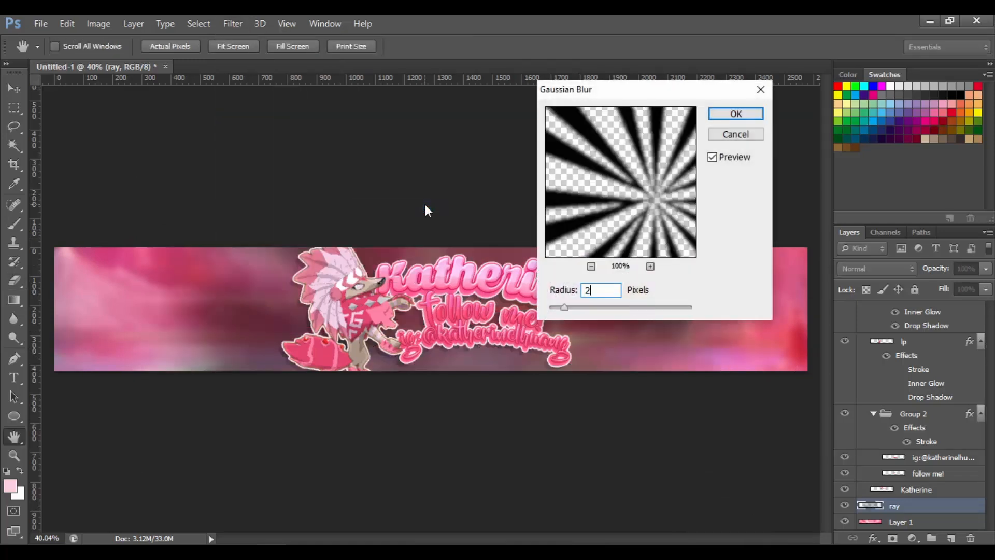
text(3)
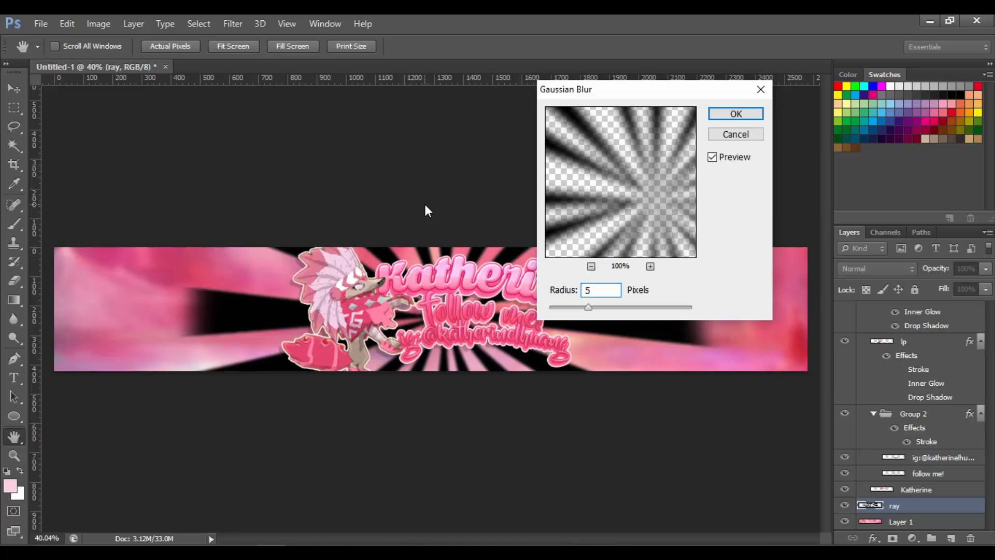
key(Return)
Add a Color Overlay to the ray layer, sampling a light pink ffb9cb from the banner
key(e)
right_click(907, 506)
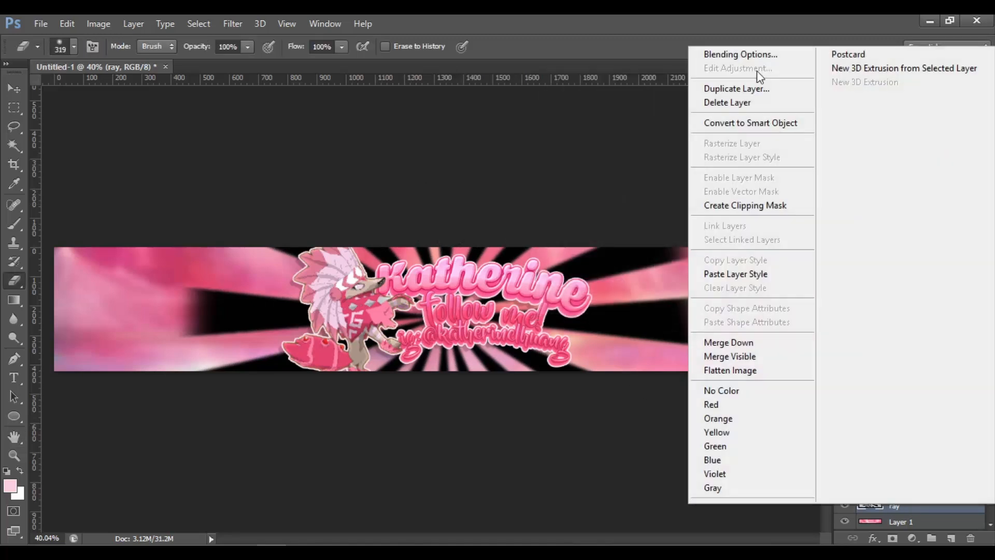
click(744, 54)
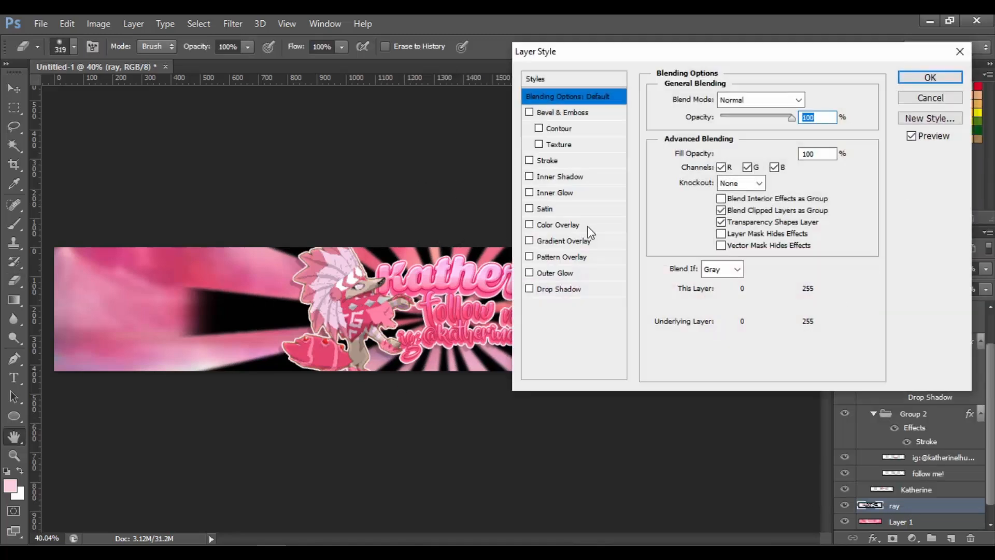
click(575, 228)
click(816, 98)
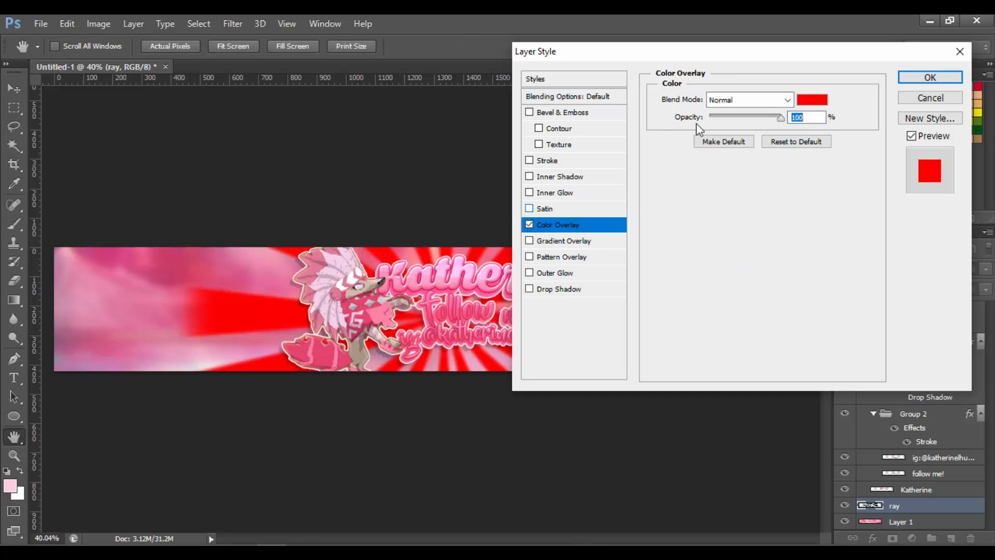
click(367, 325)
drag(519, 97, 514, 87)
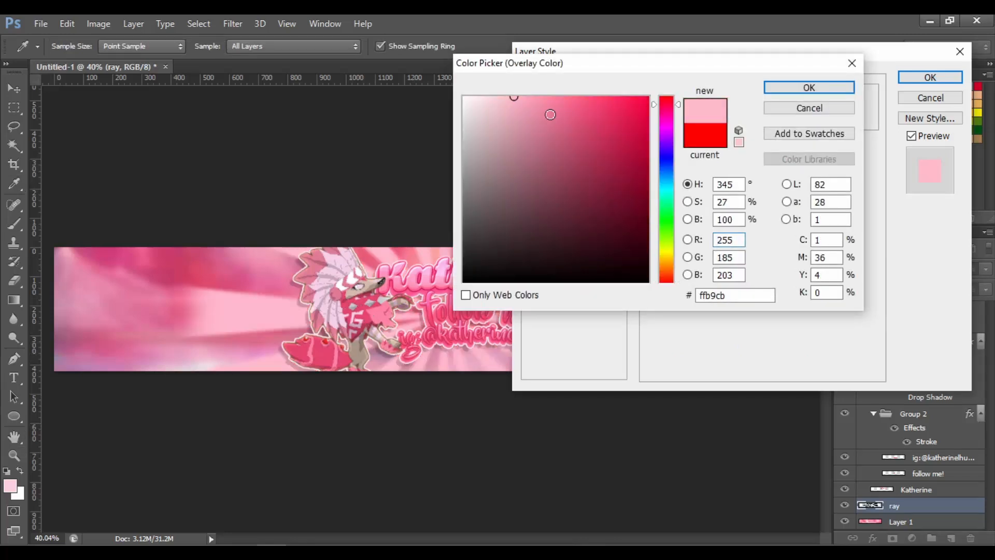
click(809, 88)
click(930, 78)
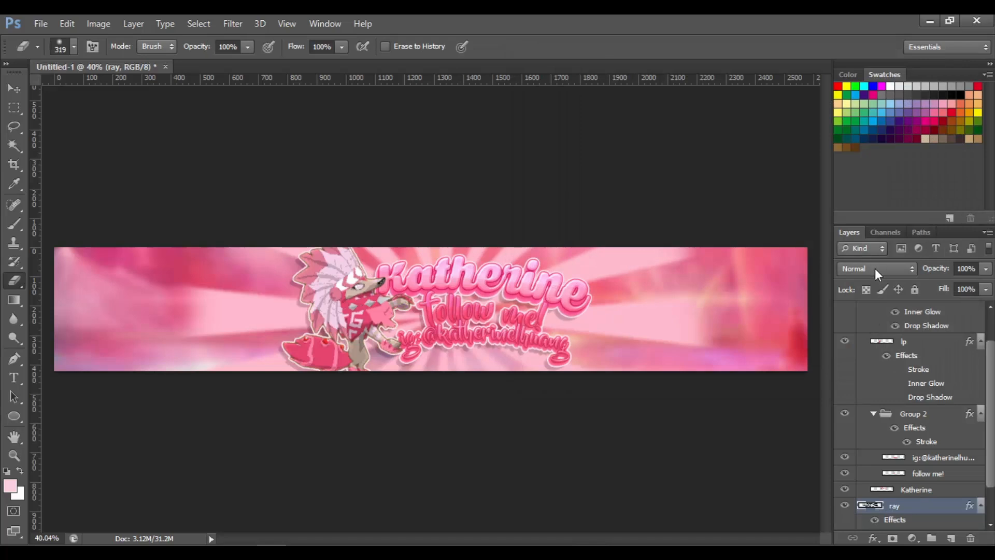
Rasterize the ray layer's layer style
click(874, 268)
click(914, 507)
right_click(913, 504)
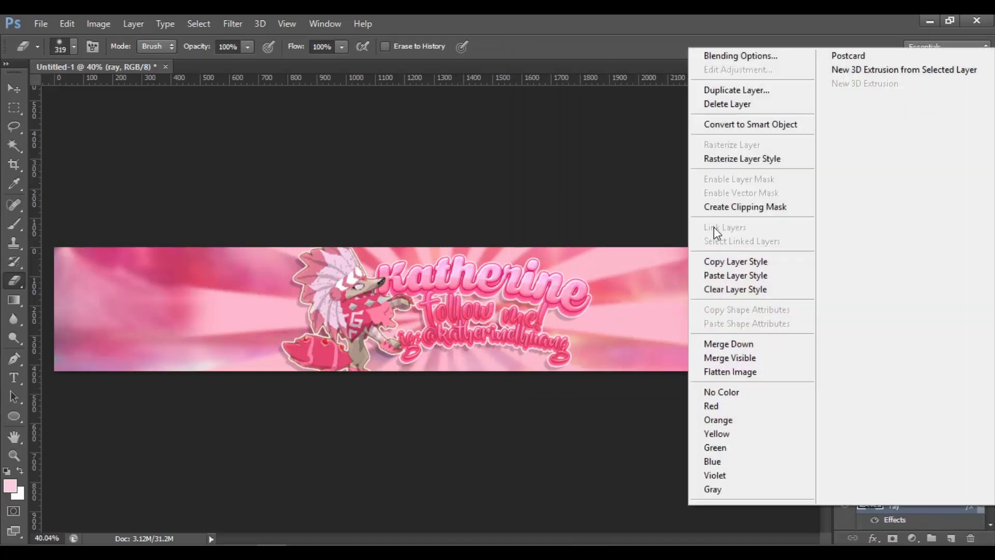
click(713, 158)
Compare Color Dodge, Hard Light and Vivid Light blend modes for the ray layer and settle on Soft Light
click(875, 268)
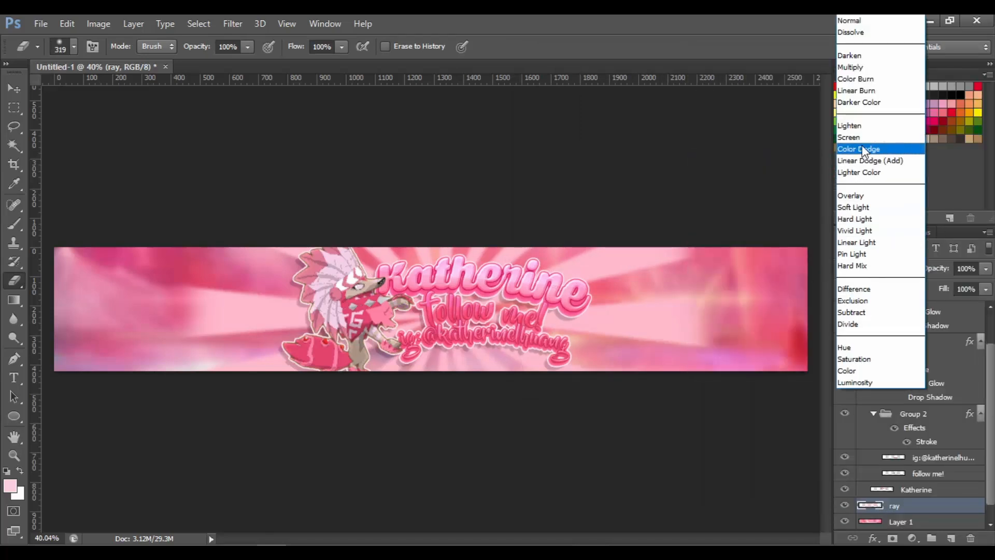
click(862, 150)
click(893, 275)
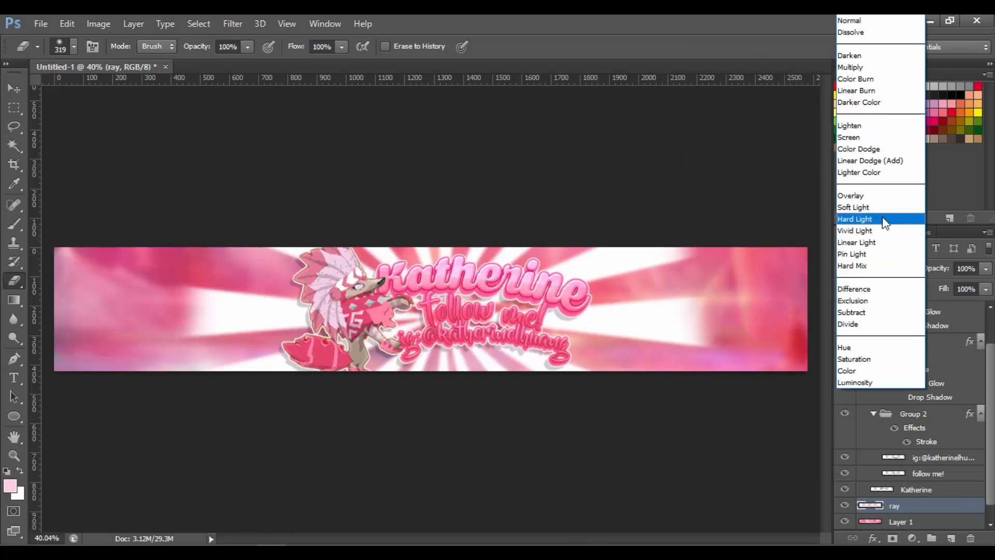
click(888, 207)
click(875, 269)
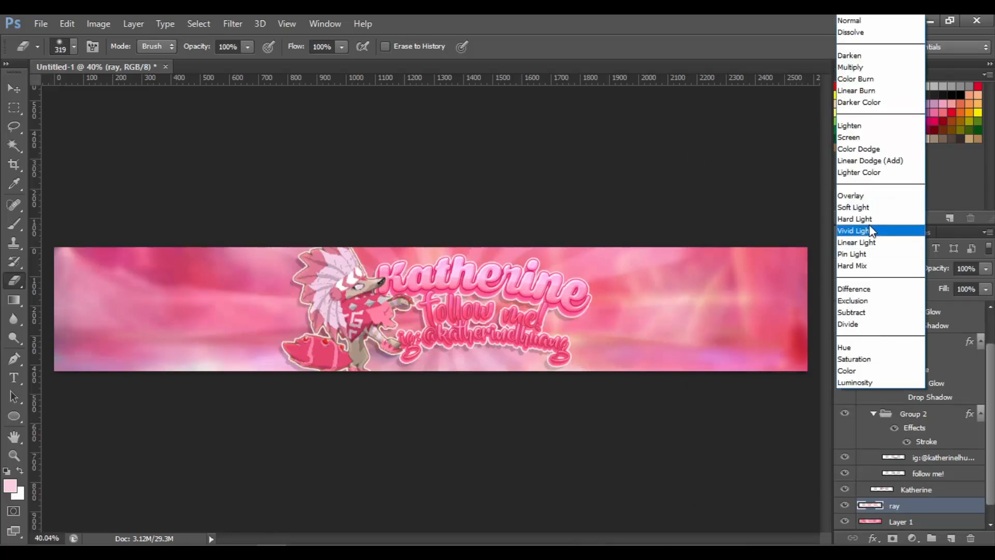
click(869, 225)
click(872, 268)
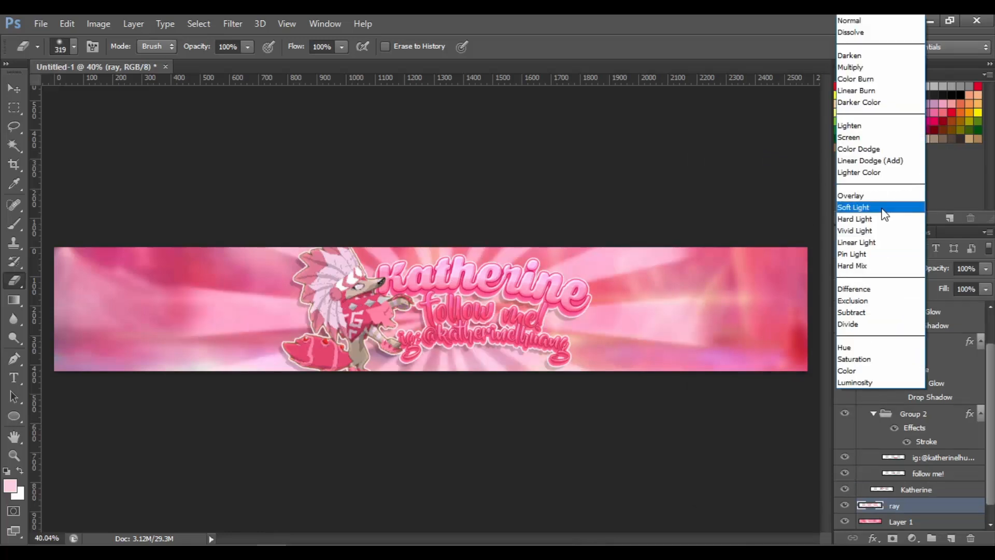
click(881, 209)
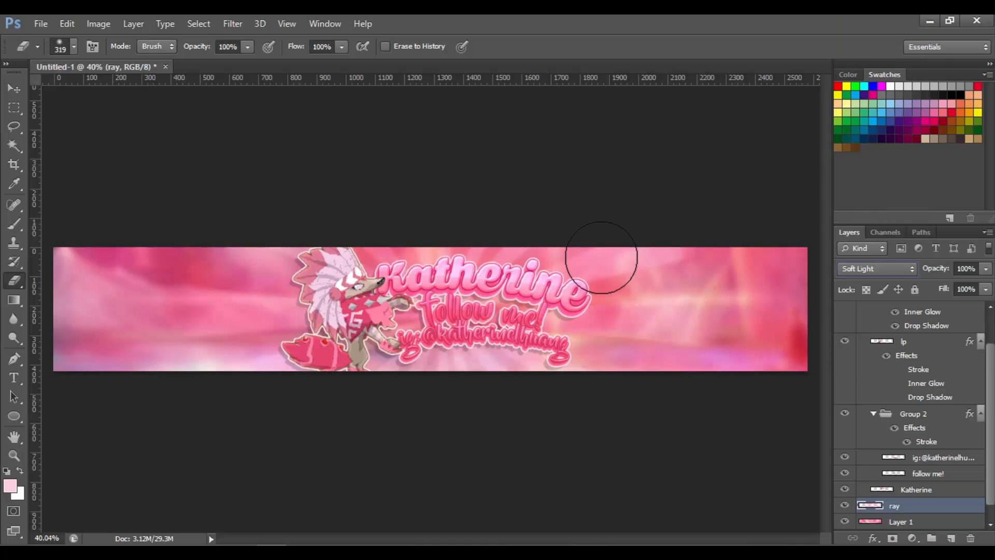
Set Group 1's Drop Shadow opacity to 15% and its colour to dark pink 640d2c
key(ctrl+plus)
scroll(601, 257, down, 3)
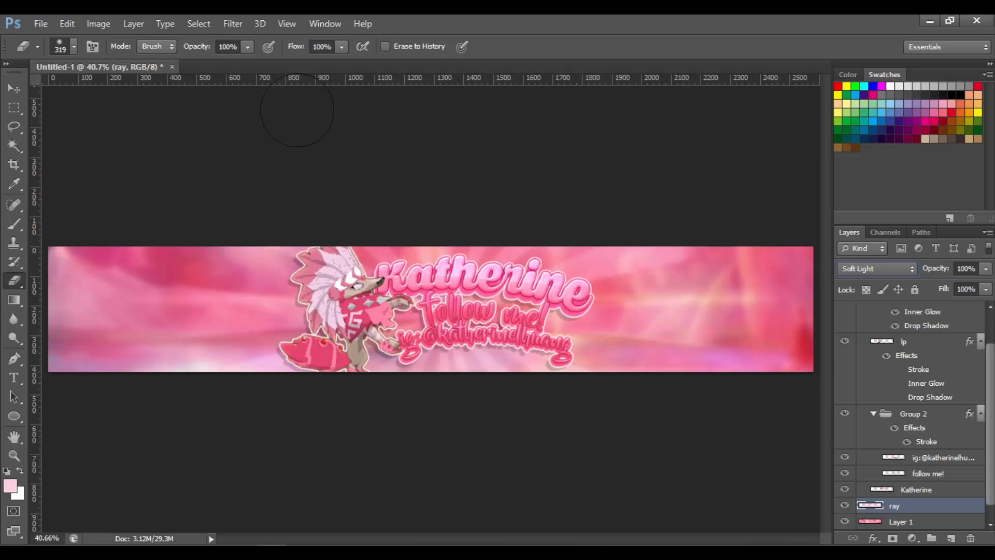
click(10, 88)
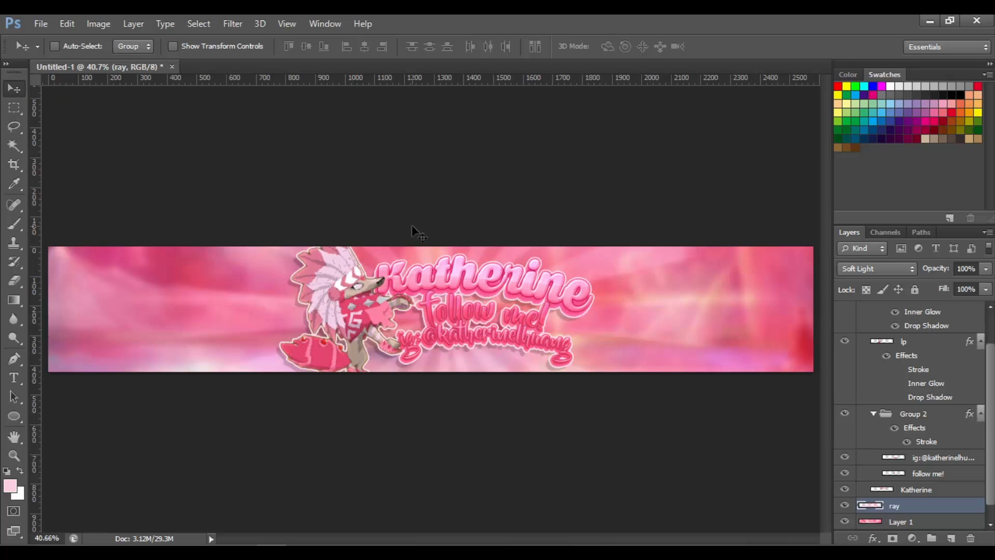
scroll(994, 357, up, 2)
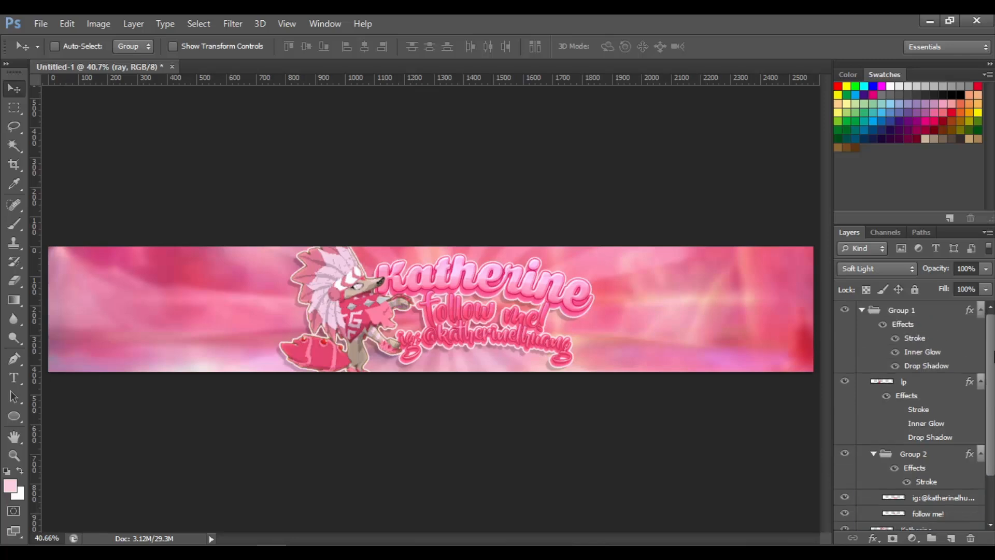
right_click(904, 338)
click(795, 172)
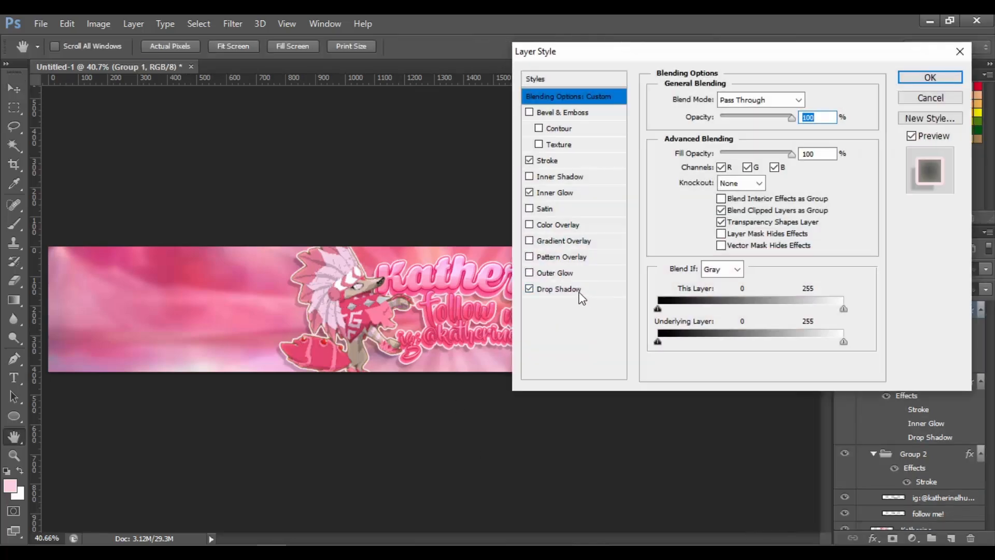
click(560, 289)
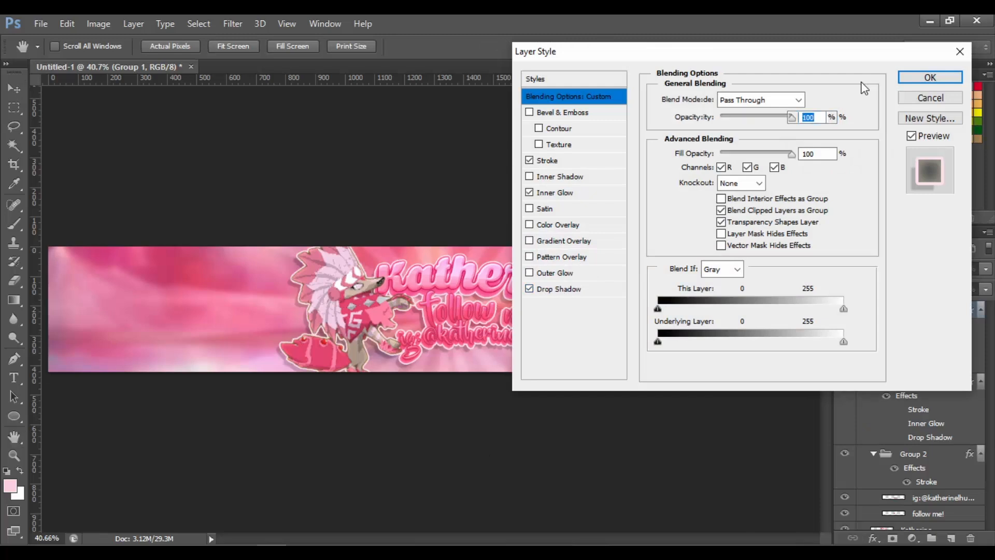
text(15)
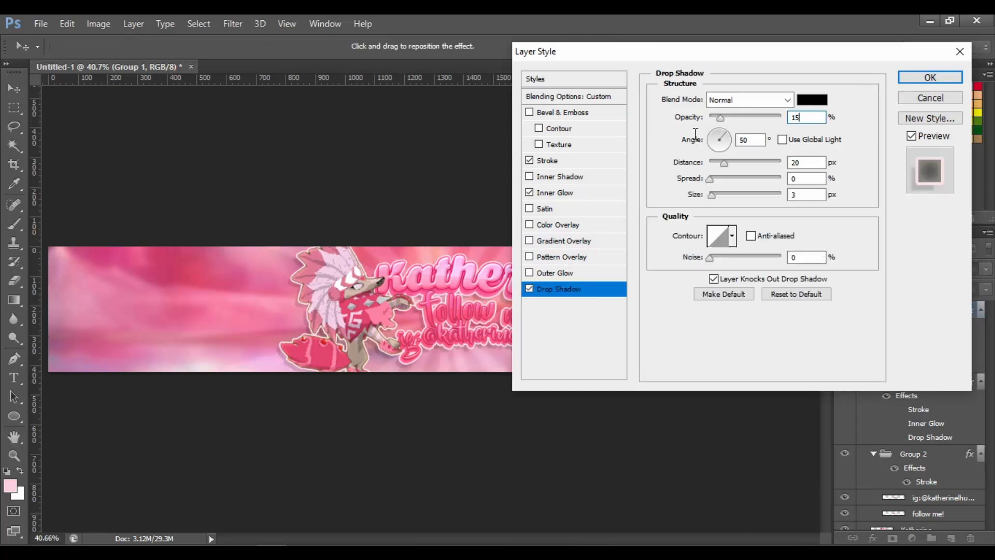
click(820, 99)
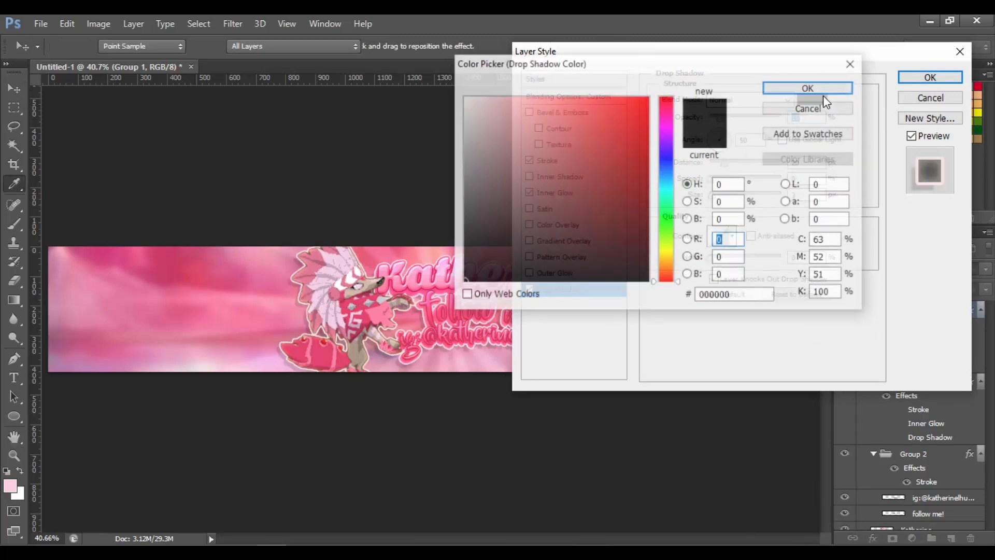
click(375, 288)
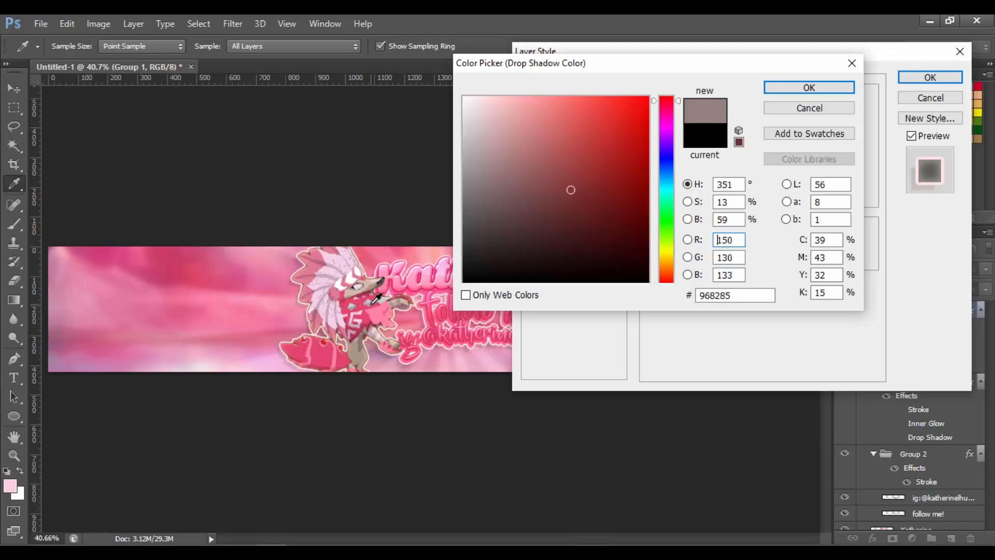
click(612, 177)
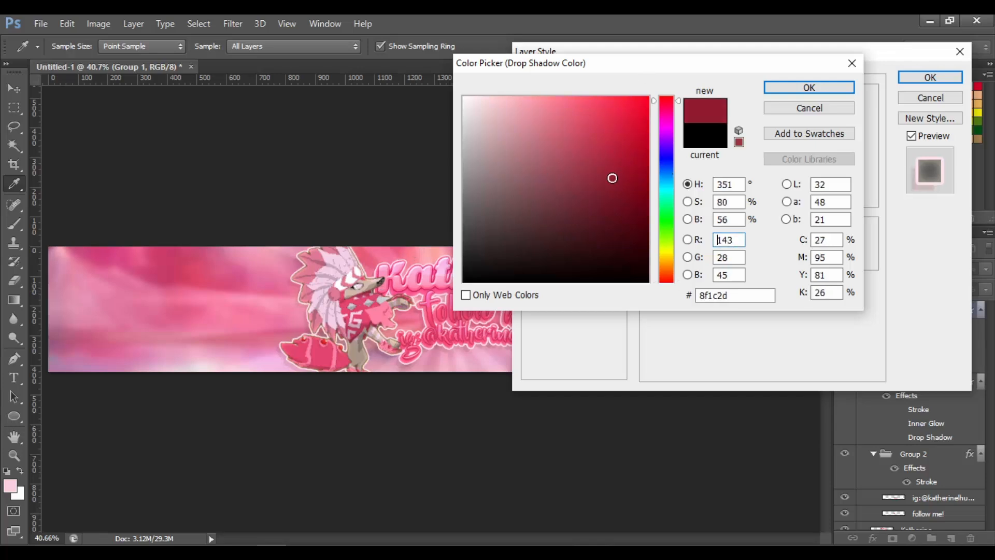
click(664, 107)
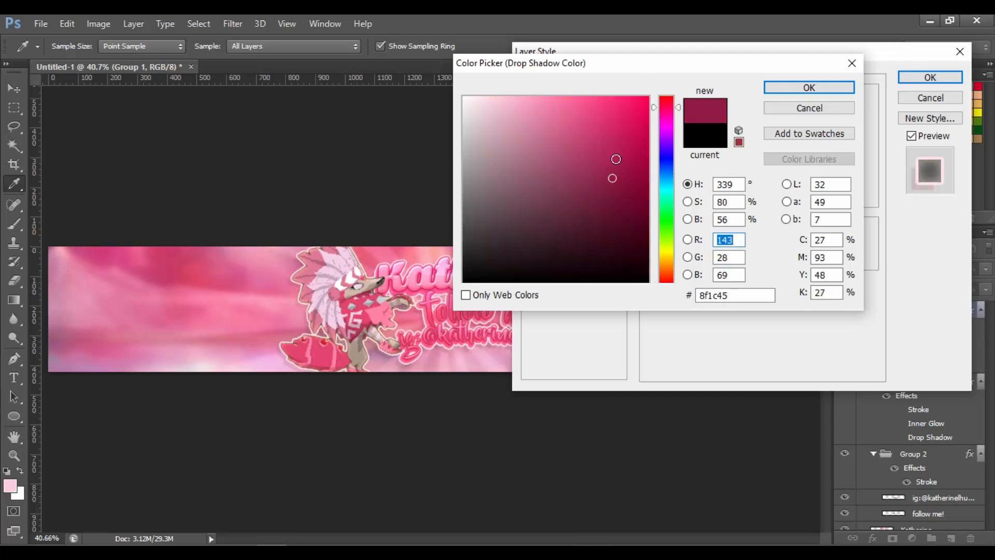
click(621, 188)
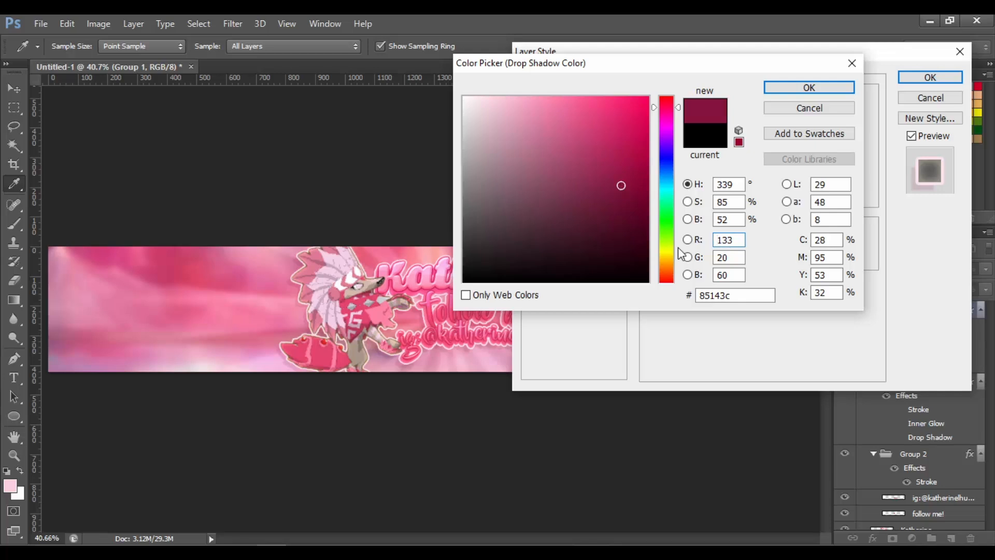
click(625, 210)
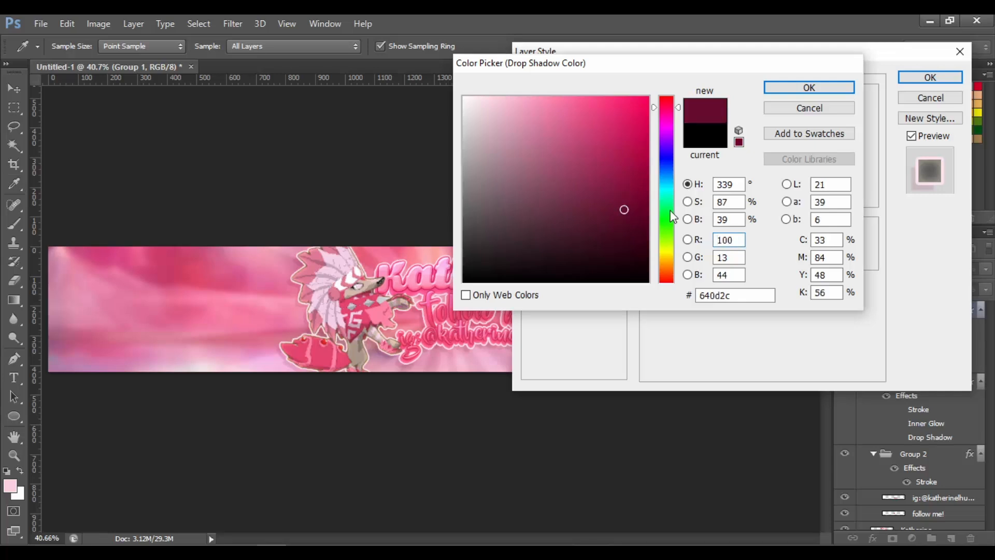
key(Return)
key(Return)
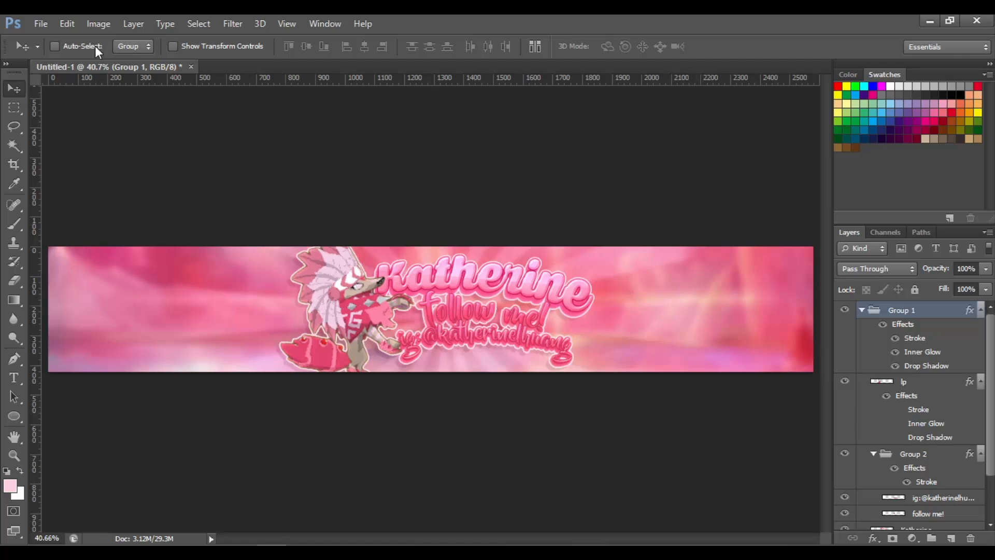
Place the star image from the Aesthetic folder and shrink it to a small star below the character's hand
click(40, 23)
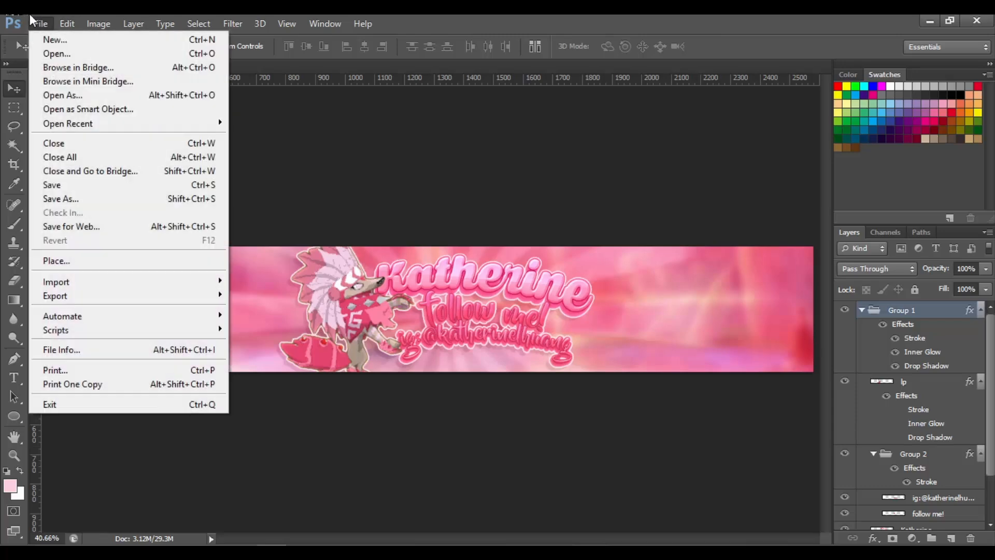
click(39, 22)
click(38, 21)
click(114, 261)
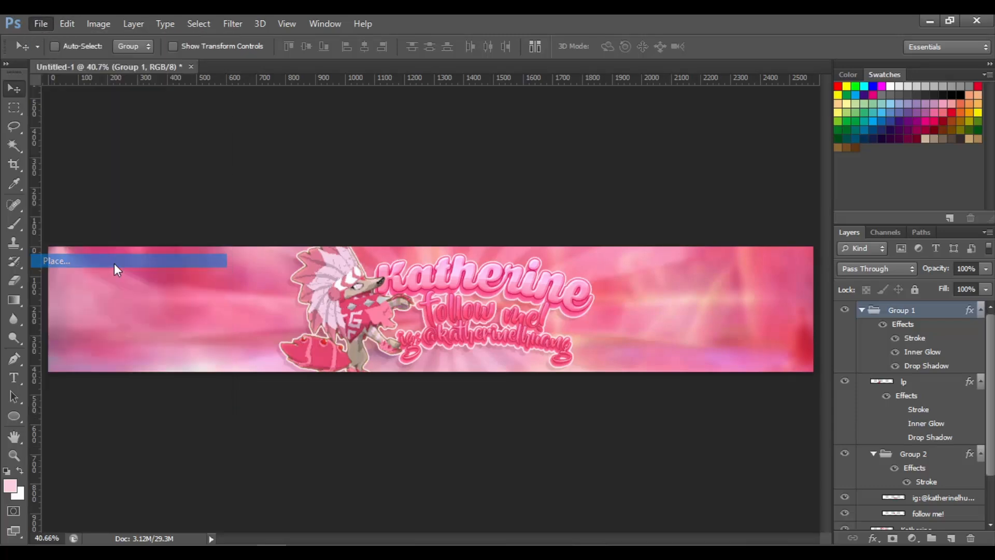
click(965, 274)
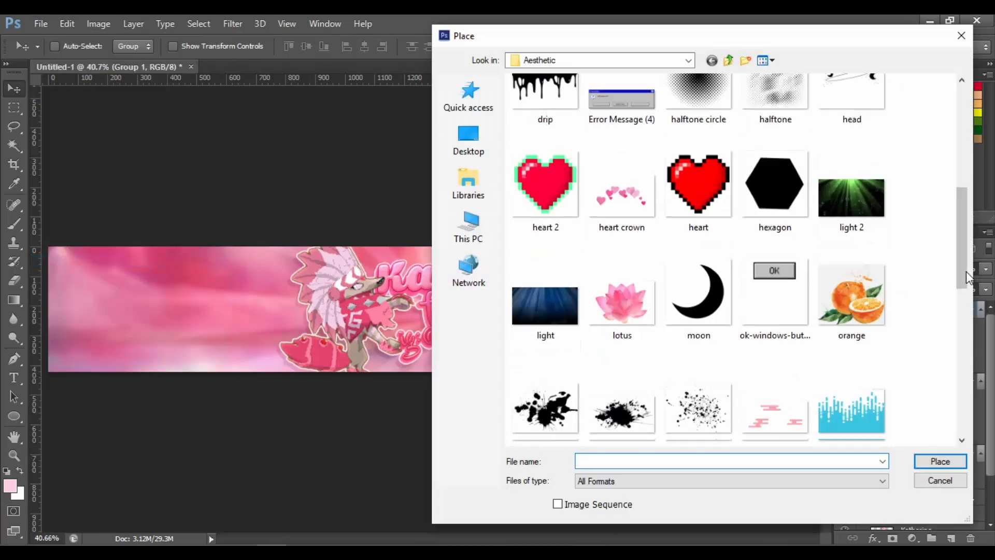
drag(965, 284, 940, 459)
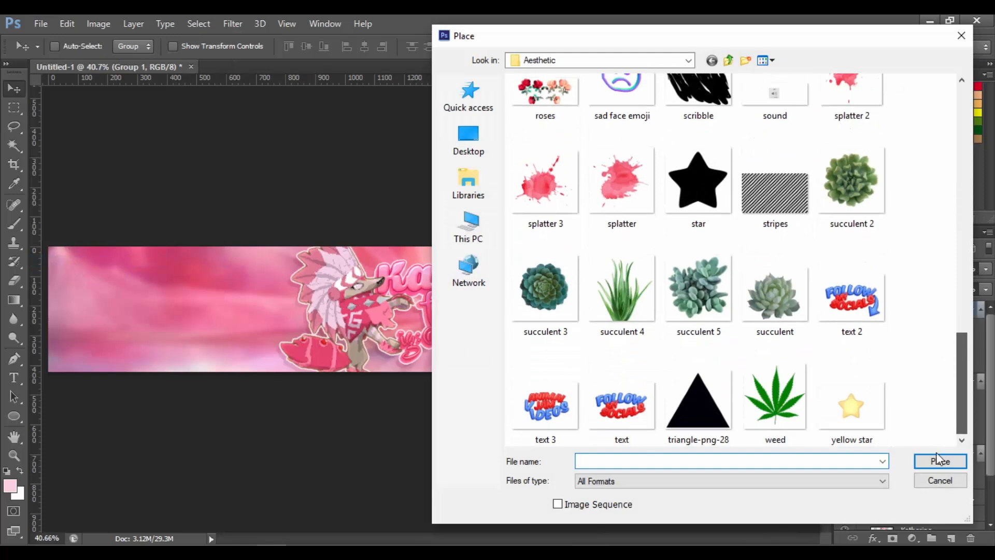
scroll(942, 434, up, 1)
double_click(703, 222)
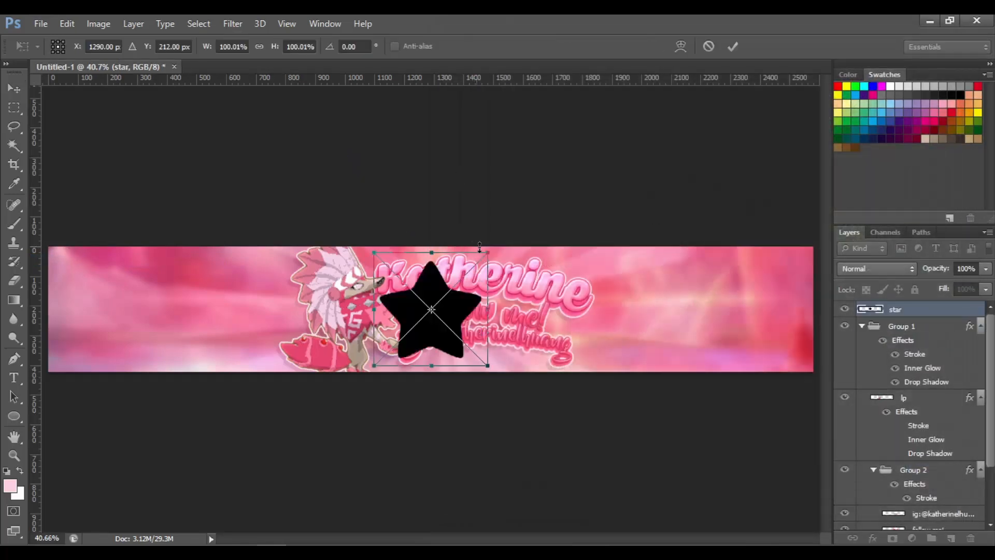
drag(486, 253, 395, 338)
key(Return)
Rasterize the star layer and give it a Color Overlay in pink ff648c
right_click(905, 310)
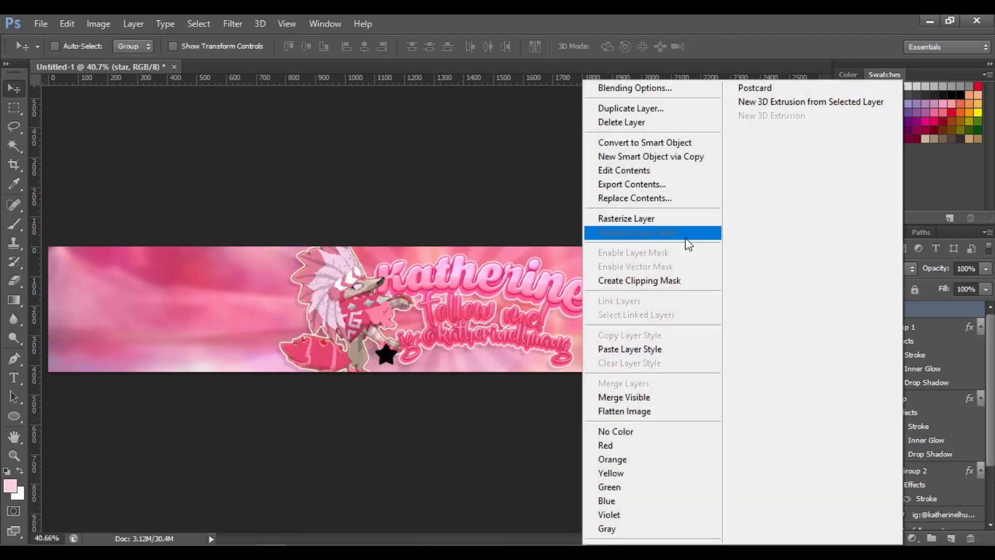
click(674, 220)
right_click(925, 311)
click(712, 94)
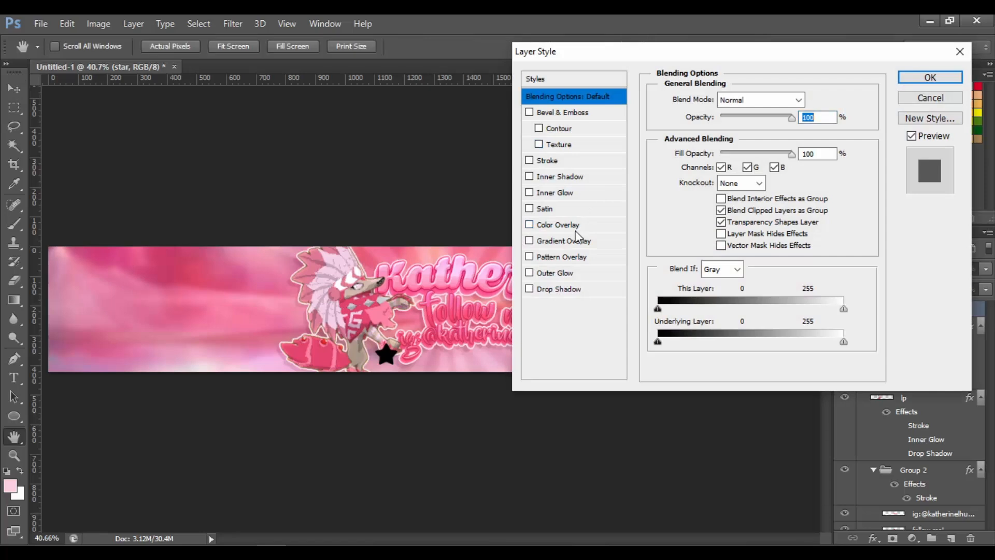
click(558, 224)
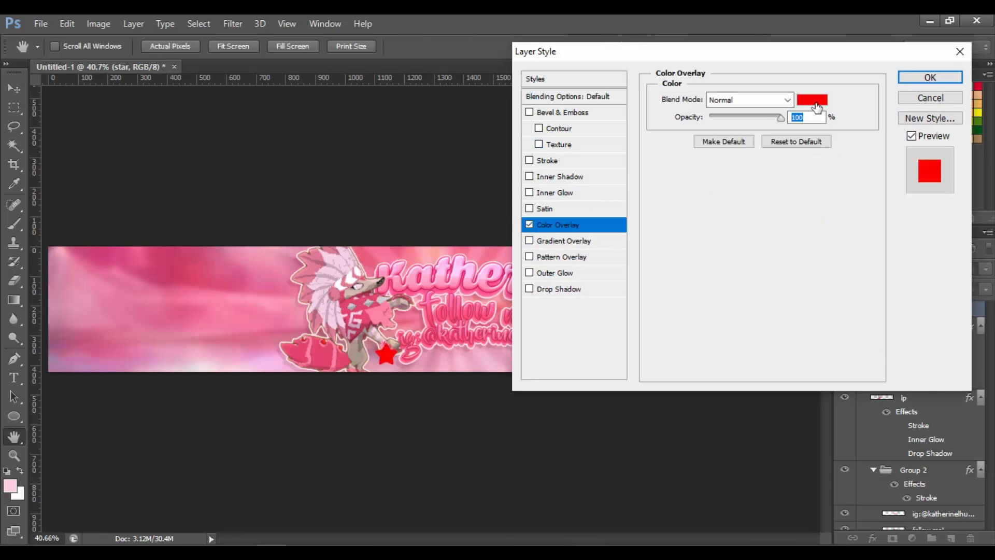
click(818, 101)
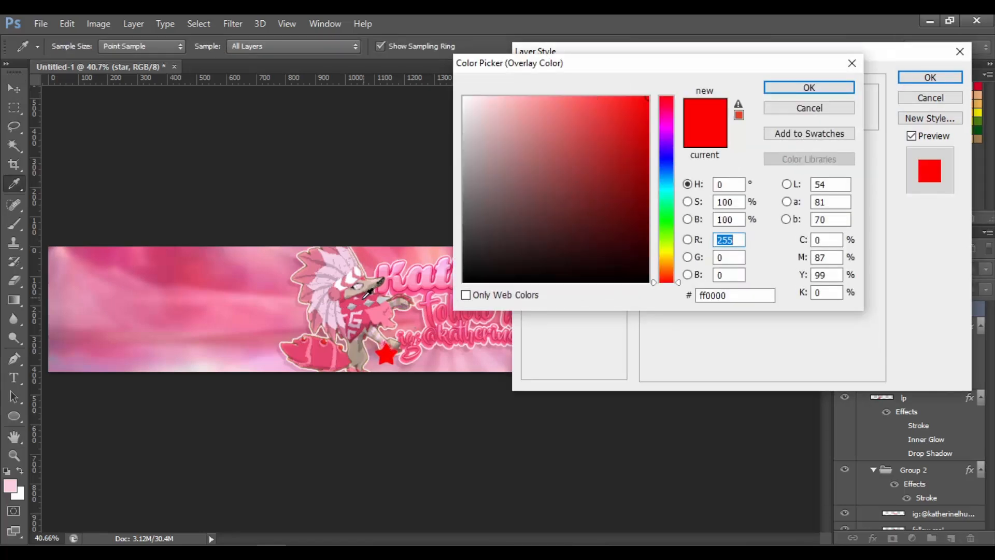
click(364, 297)
drag(616, 118, 575, 89)
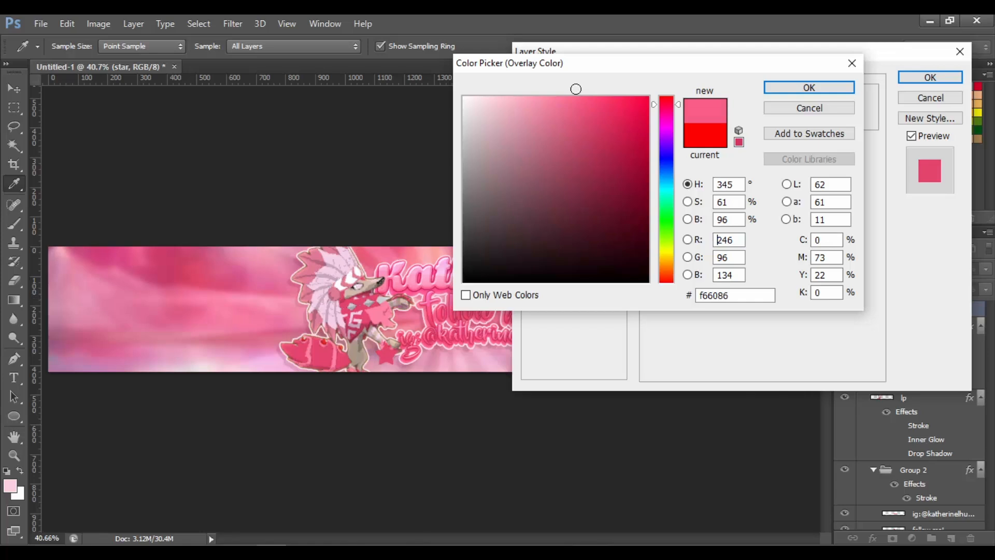
click(809, 88)
Add an Inner Glow to the star with Linear Dodge (Add) blending, 20% opacity and 24 px size
click(551, 193)
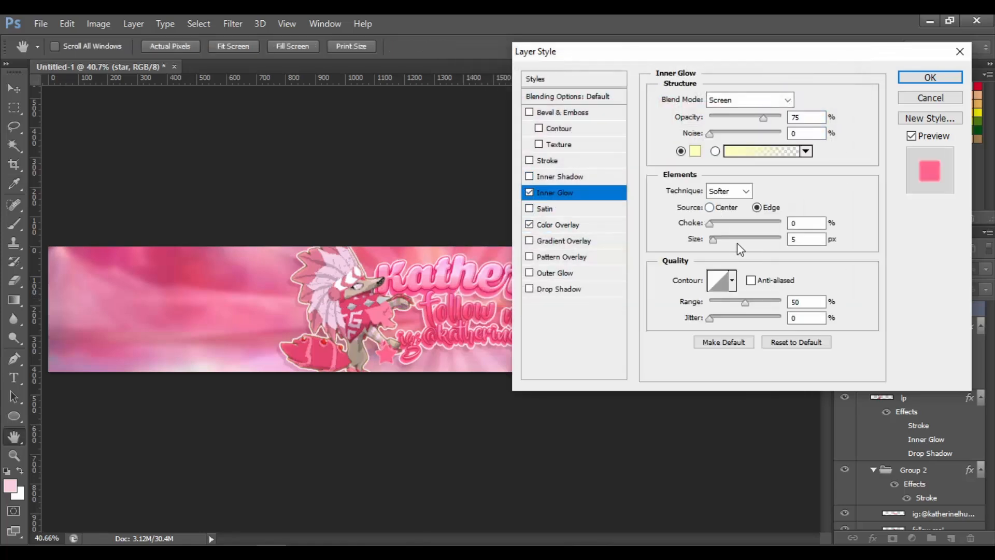
click(731, 102)
click(732, 254)
click(725, 117)
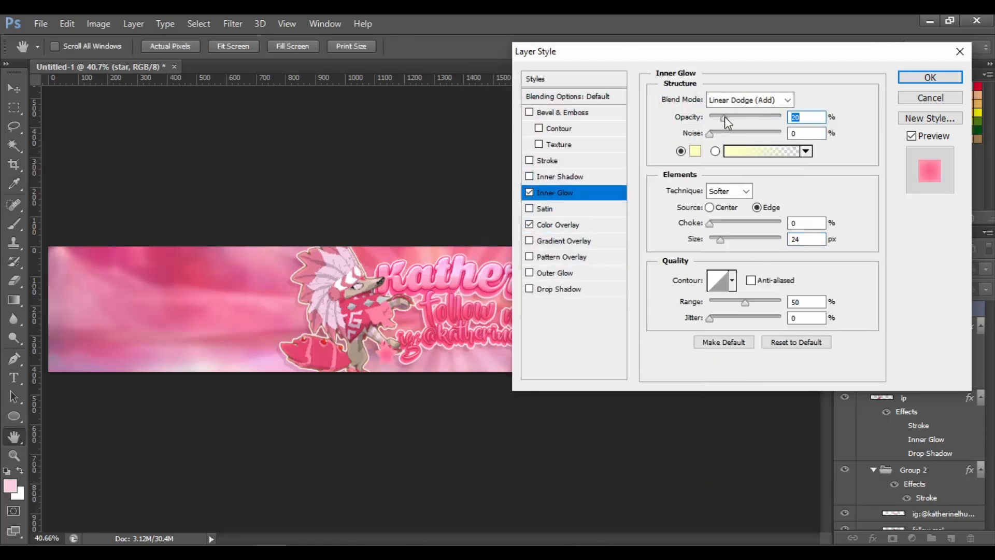
Add a Stroke to the star and set its colour to a medium pink
click(551, 161)
click(696, 198)
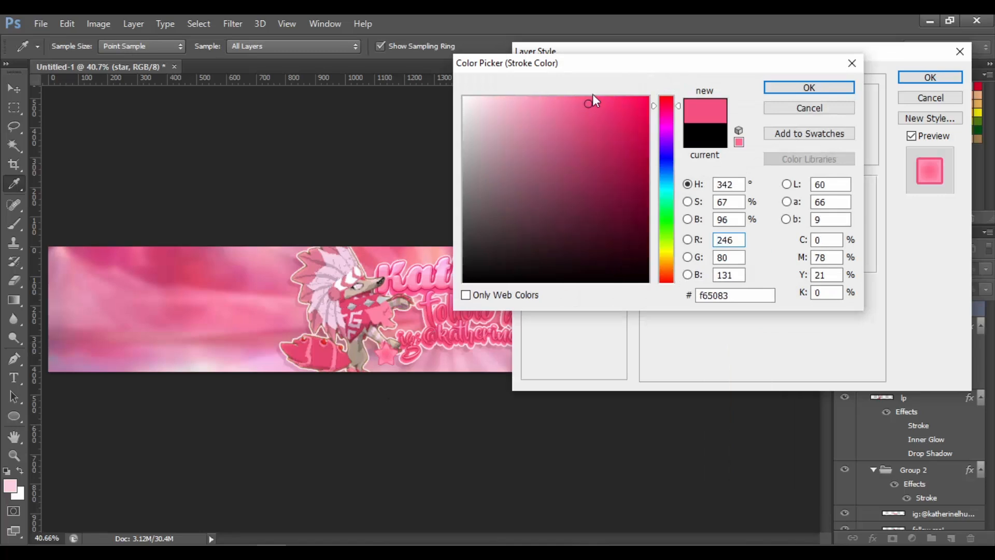
drag(593, 98, 607, 126)
click(809, 87)
Add Bevel & Emboss to the star with altitude 25 and a shadow colour sampled from the banner's pink
click(562, 112)
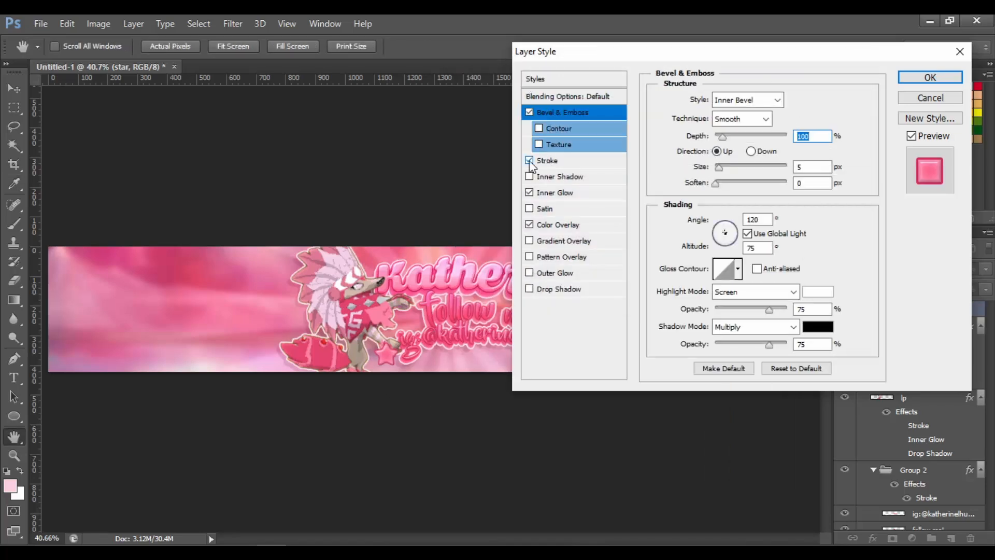
double_click(757, 247)
text(25)
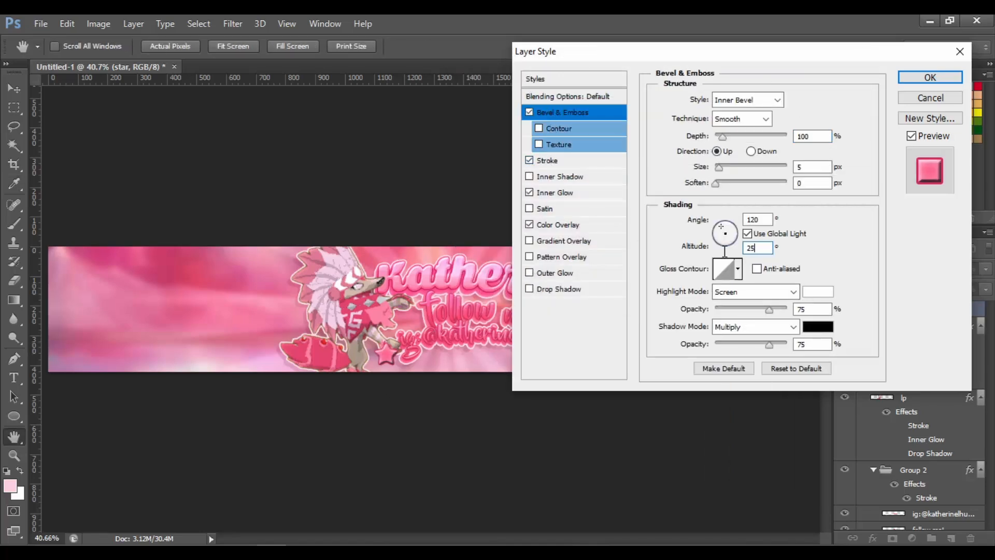
click(818, 327)
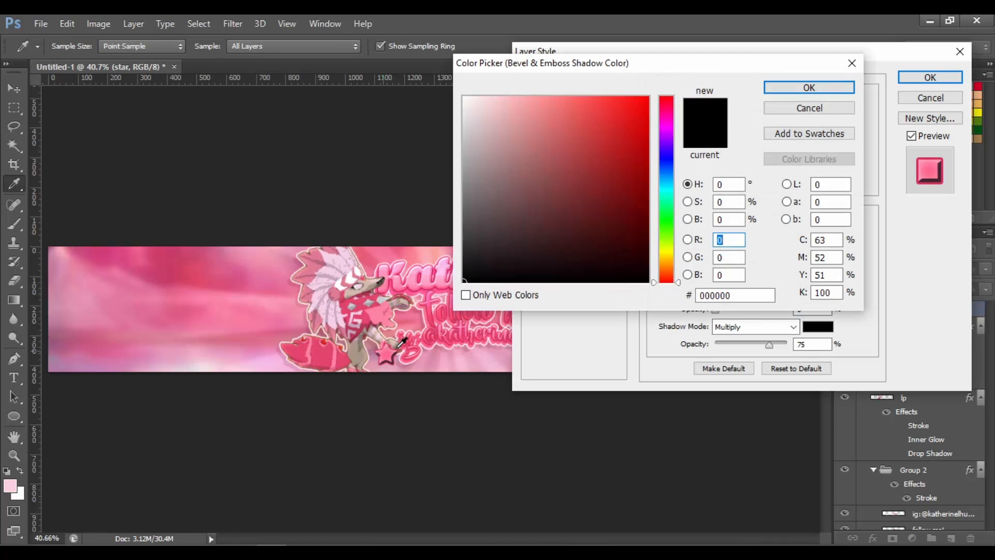
click(430, 346)
key(Return)
Enable the bevel Contour and apply the star's layer style without a drop shadow
click(539, 128)
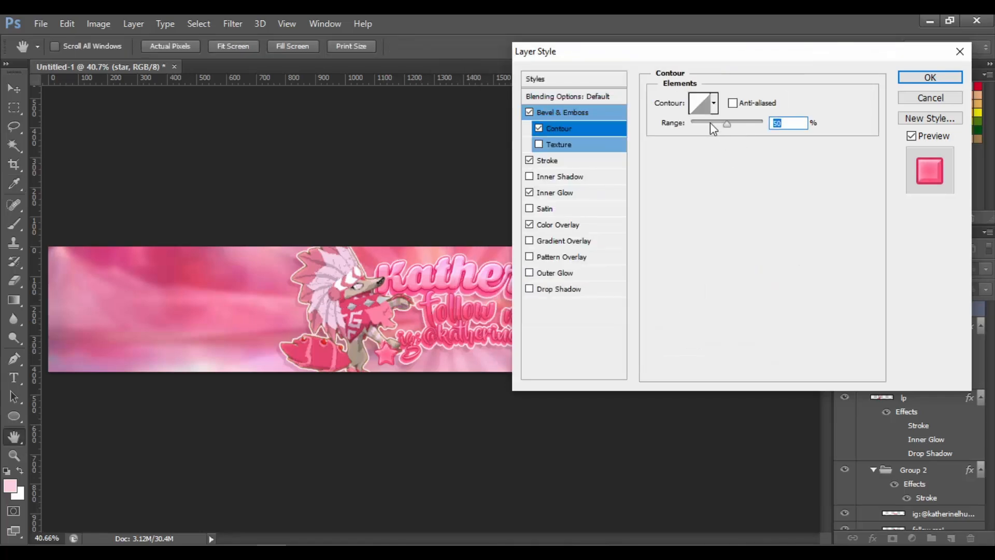
click(602, 115)
click(558, 288)
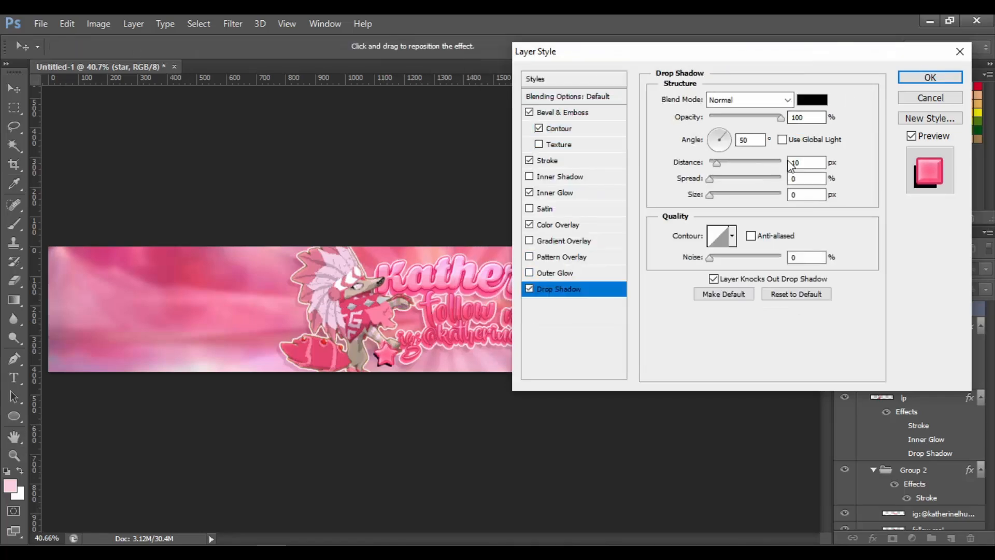
click(530, 288)
click(922, 77)
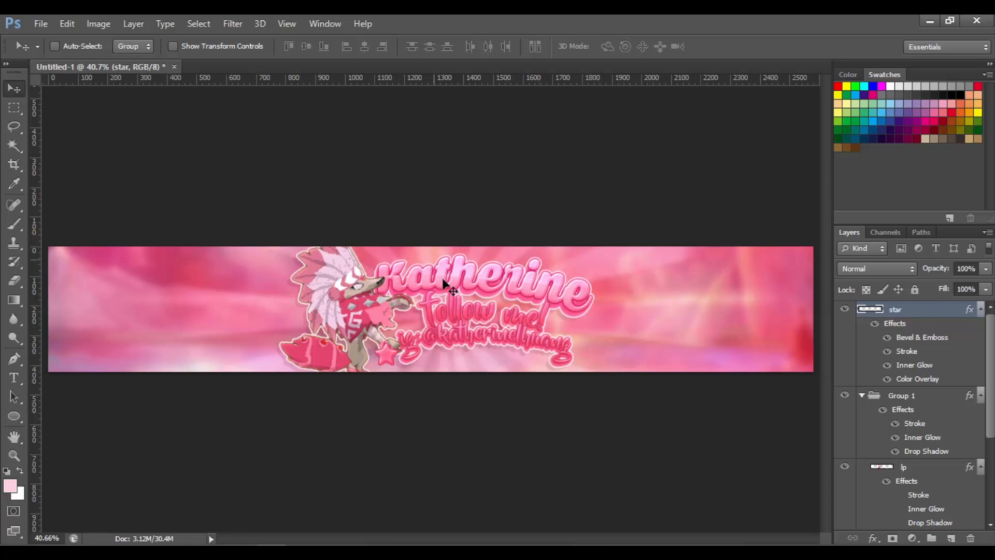
Move the star beside the text and duplicate it twice, spreading the copies around the name and handle
key(ctrl+t)
key(Return)
drag(413, 352, 596, 335)
key(ctrl+j)
key(ctrl+t)
key(Return)
key(ctrl+j)
key(ctrl+t)
drag(612, 342, 579, 320)
key(Return)
Duplicate another star and place it left of the handle text, below the character's hand
key(ctrl+plus)
key(ctrl+plus)
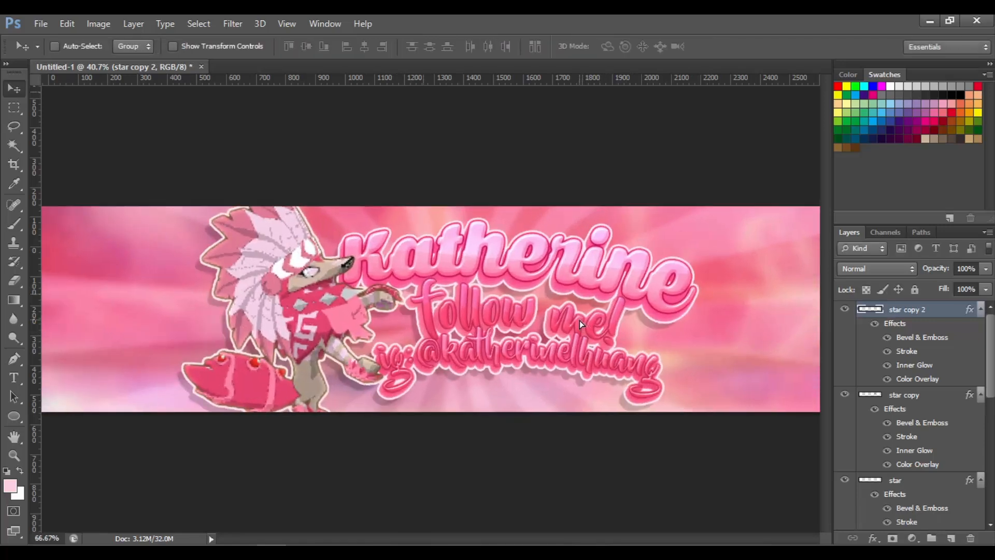
key(ctrl+plus)
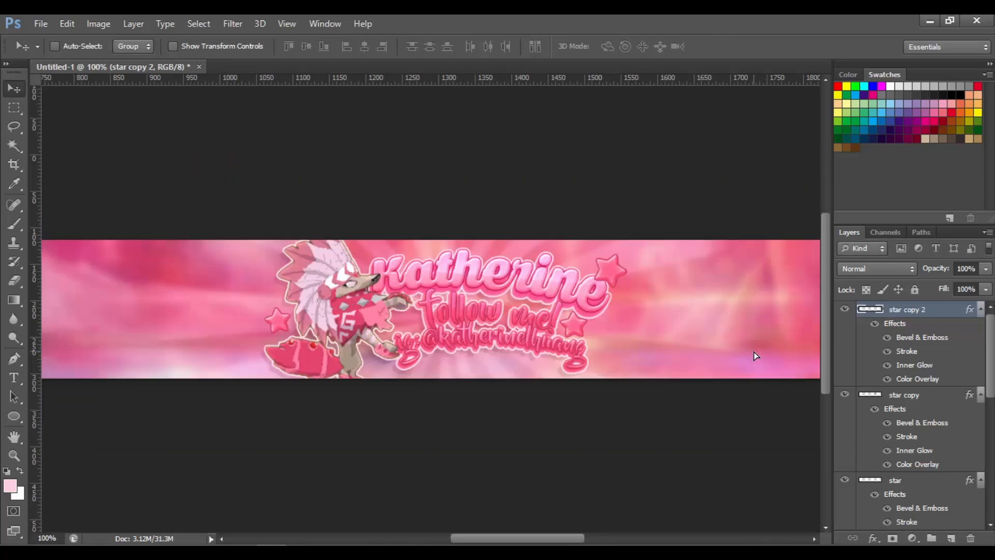
key(ctrl+0)
key(ctrl+j)
drag(592, 324, 456, 341)
key(ctrl+t)
drag(451, 341, 387, 351)
key(Return)
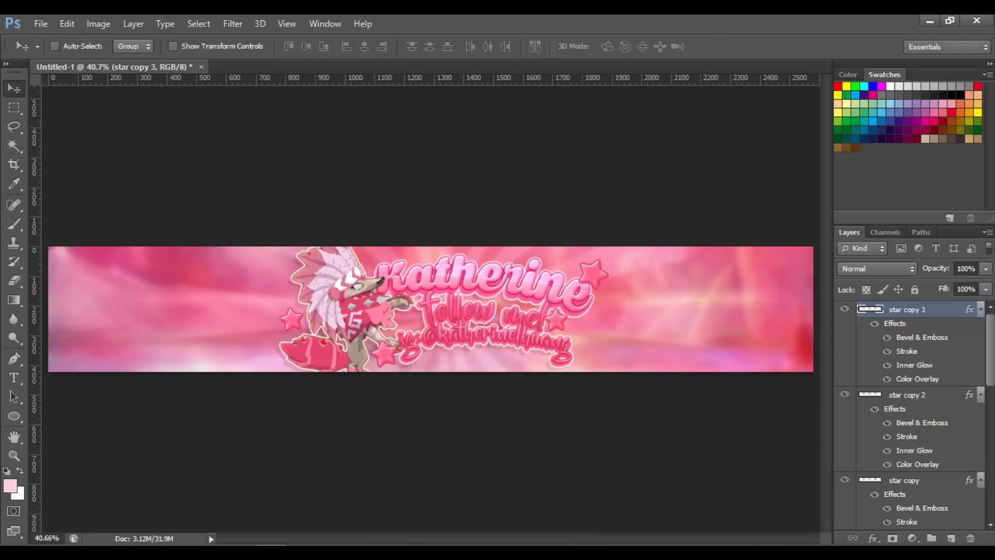
Try moving star layers beneath the Katherine text layer
scroll(938, 441, down, 3)
shift+click(939, 438)
right_click(939, 445)
click(915, 458)
right_click(899, 436)
click(689, 382)
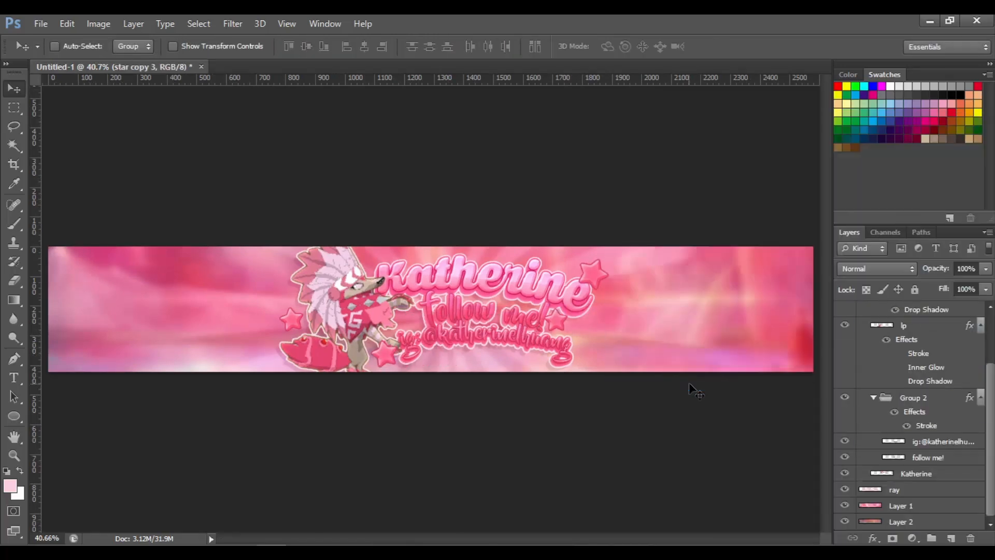
drag(992, 395, 991, 339)
drag(915, 325, 921, 505)
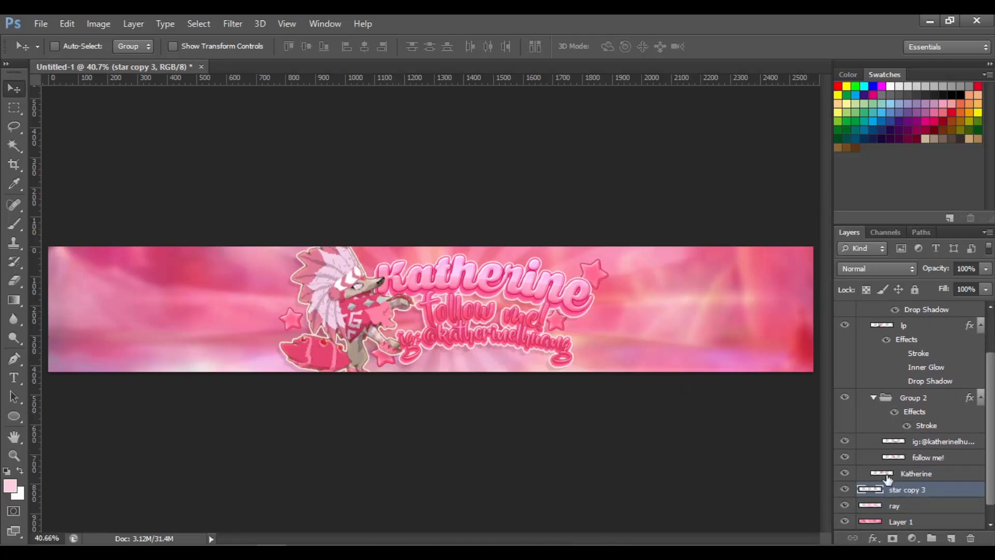
key(ctrl+alt+z)
key(ctrl+alt+z)
key(ctrl+alt+z)
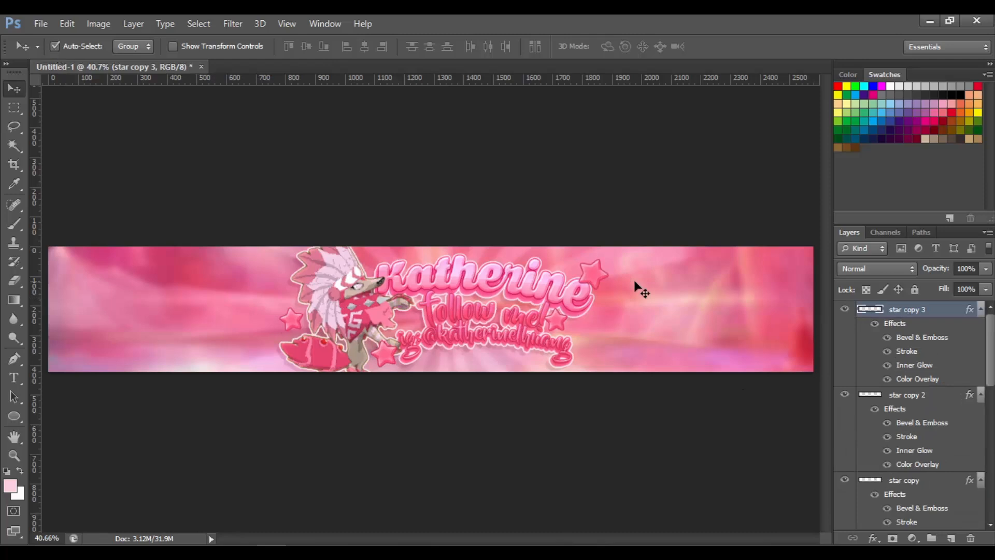
key(ctrl+alt+z)
drag(925, 458, 931, 514)
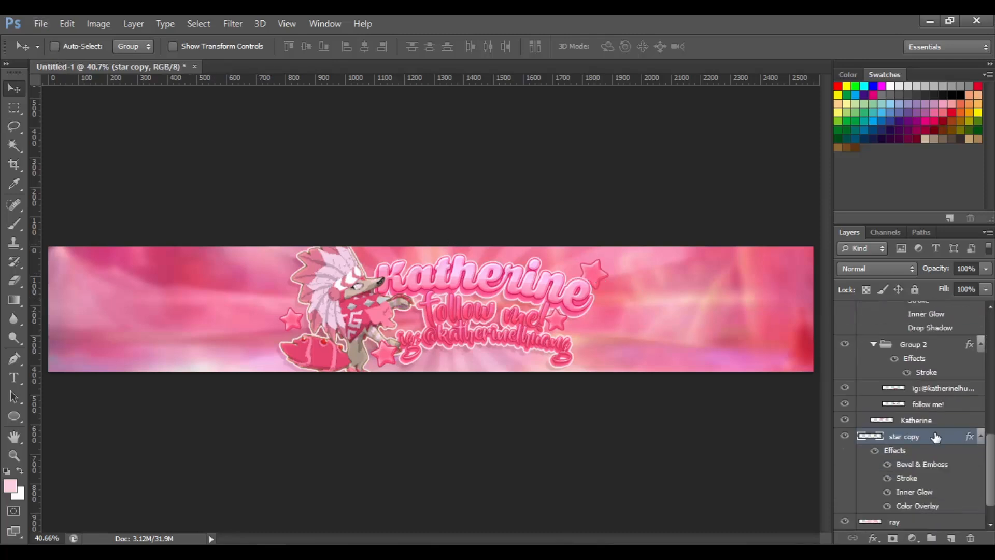
key(ctrl+alt+z)
Nudge the star above the name's end leftward and clear star copy 3's layer style
drag(594, 278, 579, 273)
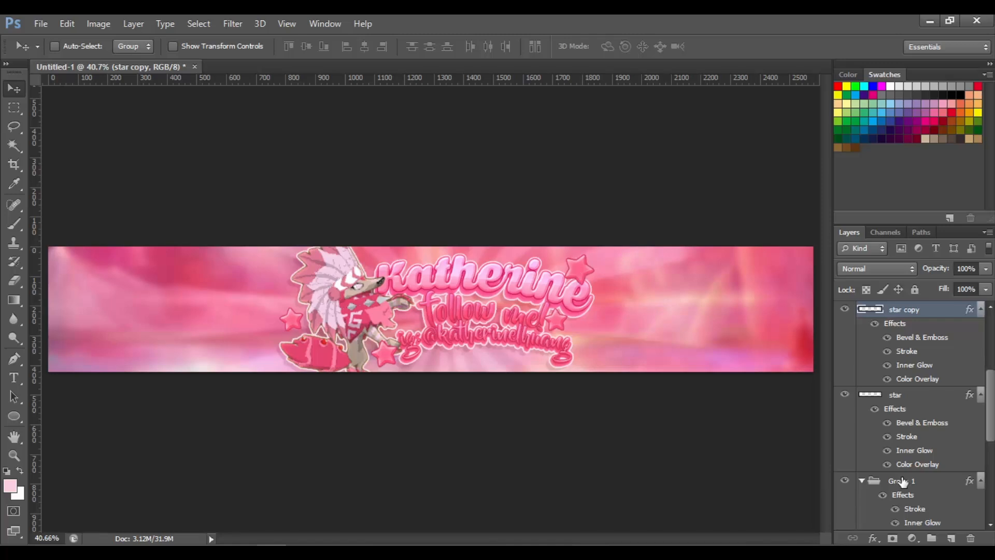
drag(994, 414, 994, 428)
click(941, 356)
drag(991, 394, 991, 317)
shift+click(913, 311)
right_click(917, 312)
click(915, 333)
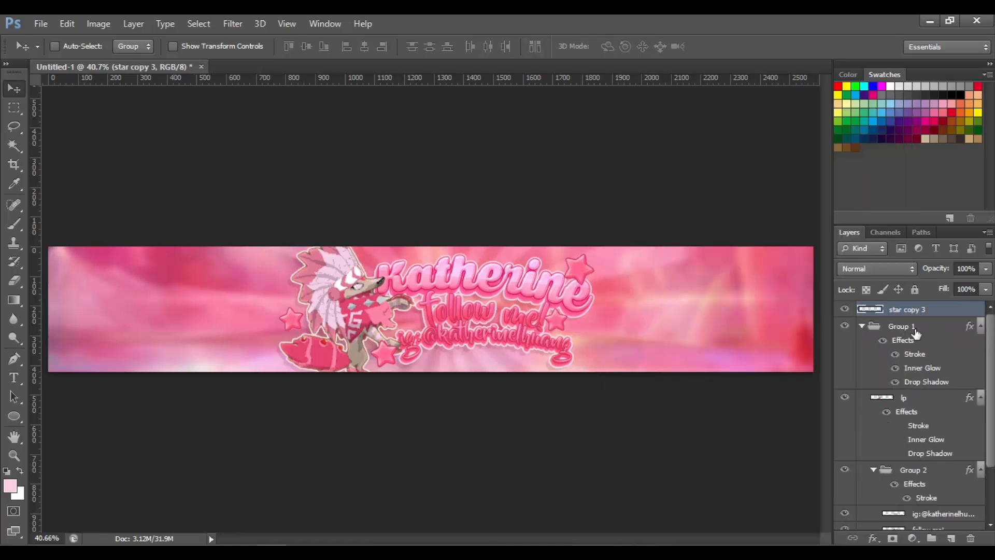
right_click(910, 313)
click(920, 311)
key(ctrl+j)
drag(928, 311, 937, 332)
key(ctrl+t)
key(Escape)
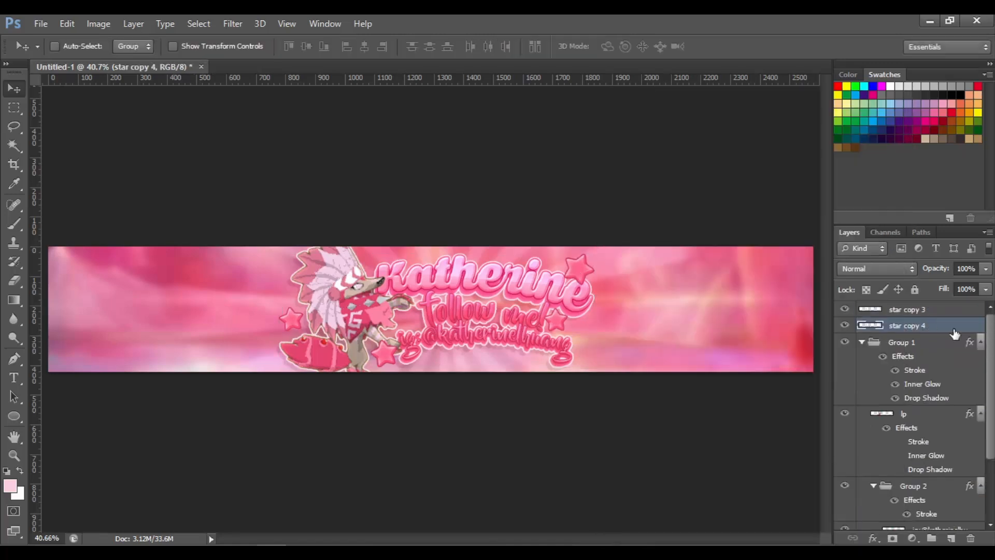
key(Delete)
Give star copy 3 a Drop Shadow with 5 px size and 17% opacity
right_click(933, 311)
click(881, 95)
click(565, 289)
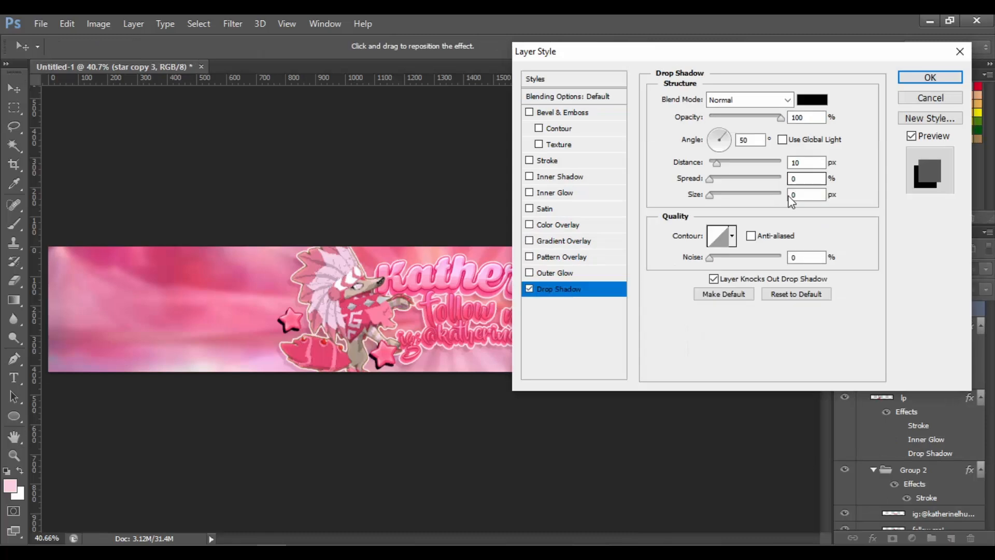
drag(803, 195, 751, 196)
text(25)
key(BackSpace)
key(BackSpace)
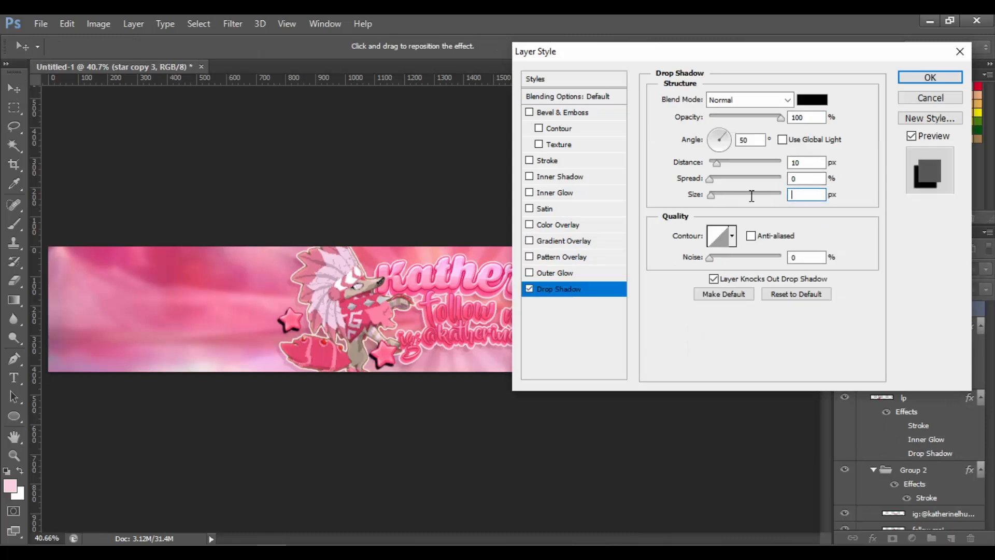
text(55)
key(BackSpace)
click(724, 117)
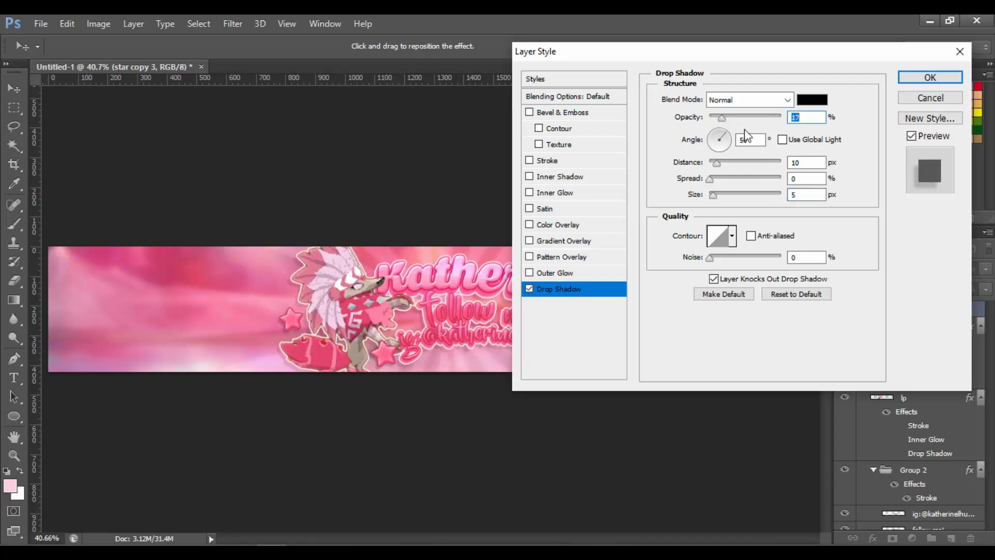
key(Return)
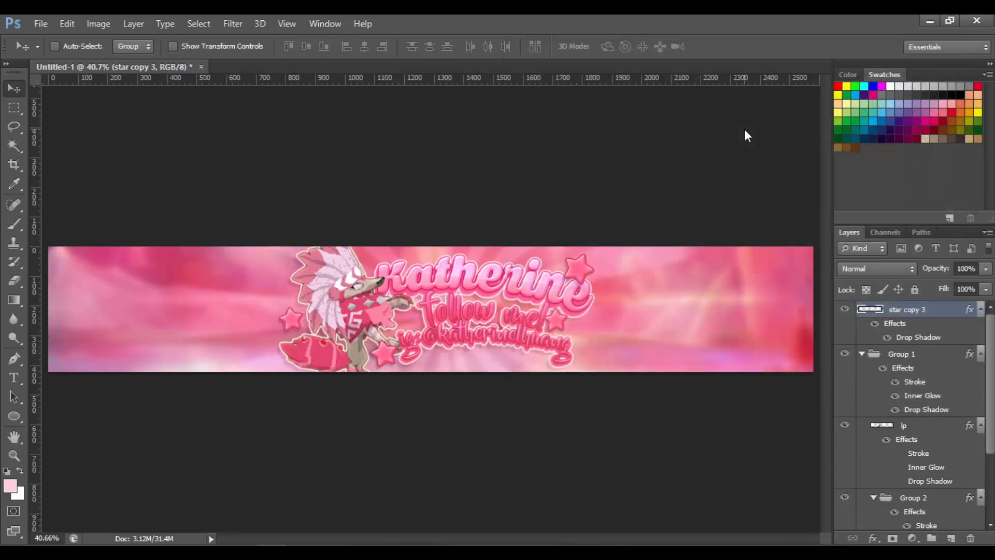
Place the heart crown image from the Aesthetic folder and shrink it onto the character's head
key(ctrl+plus)
key(ctrl+plus)
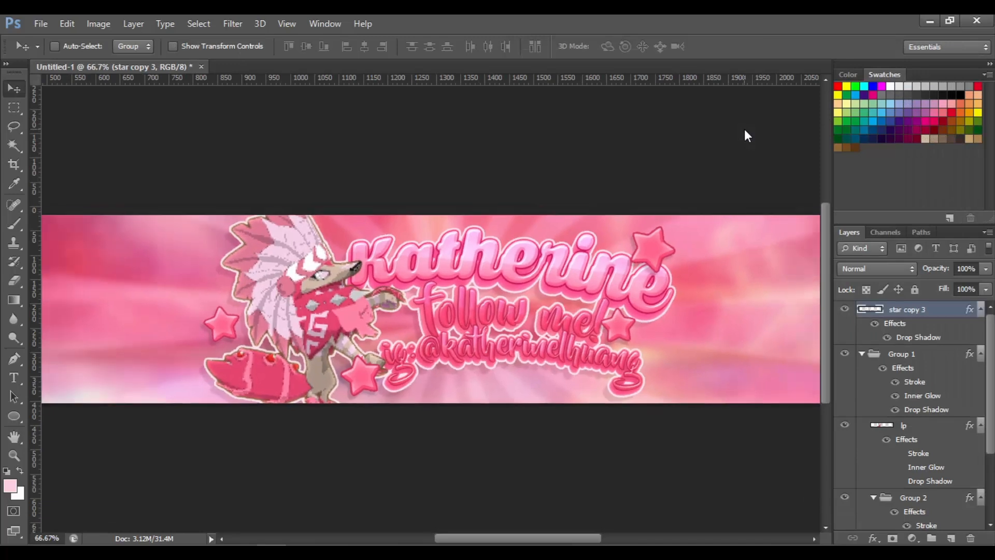
key(ctrl+0)
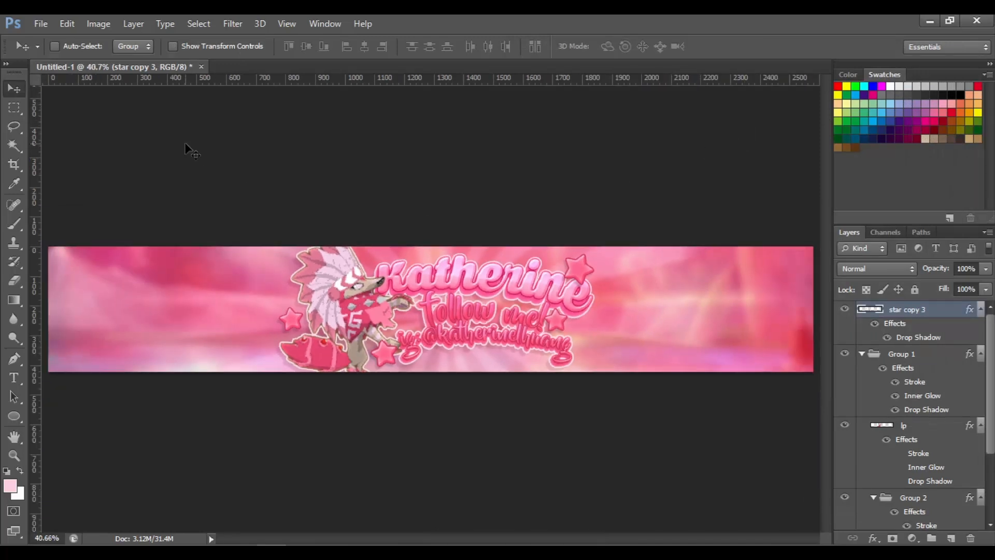
click(40, 23)
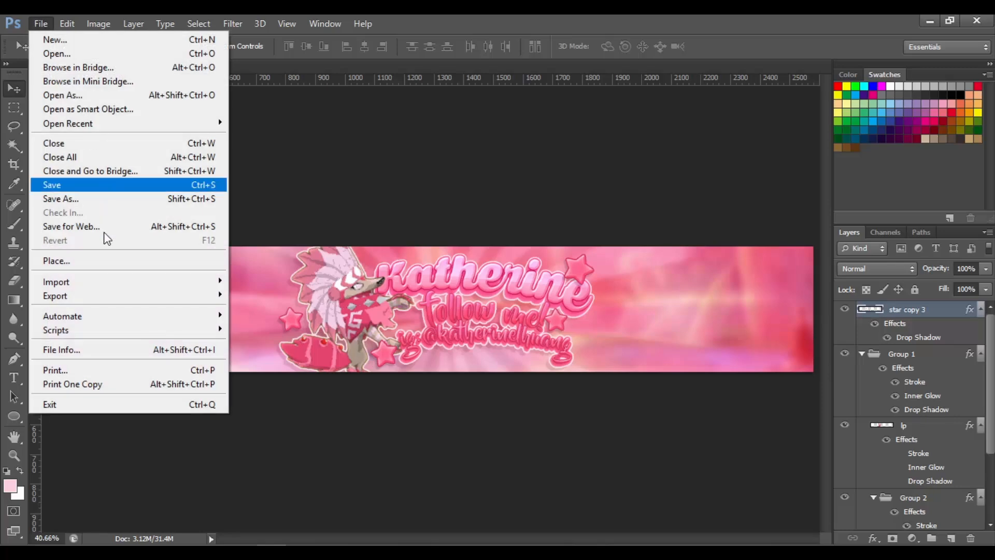
click(115, 262)
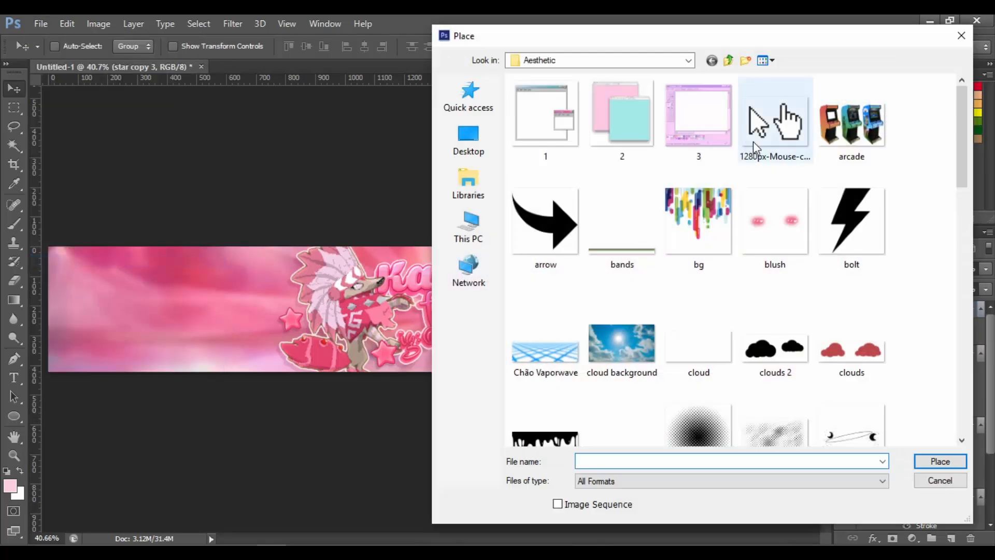
drag(958, 211, 960, 221)
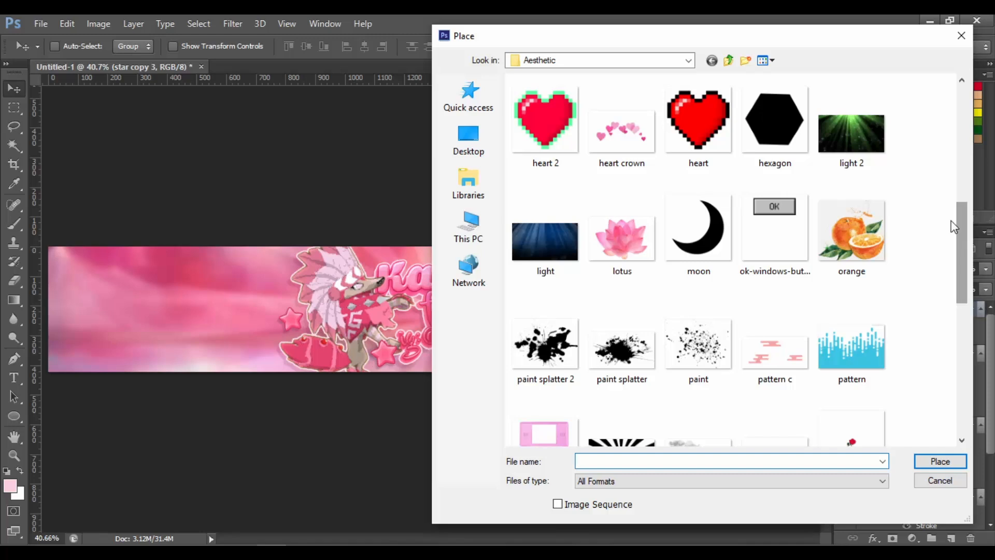
click(623, 133)
double_click(623, 134)
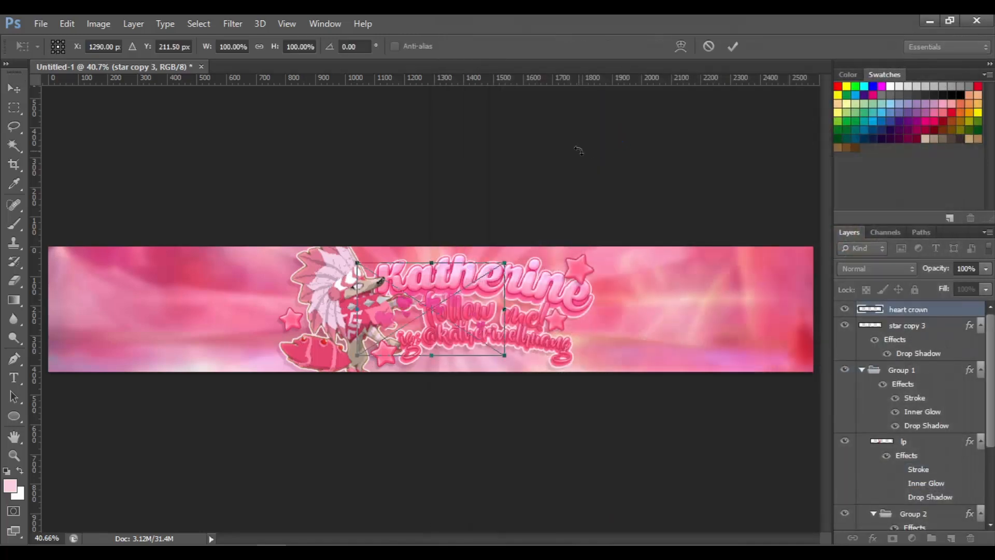
drag(499, 265, 410, 252)
key(Return)
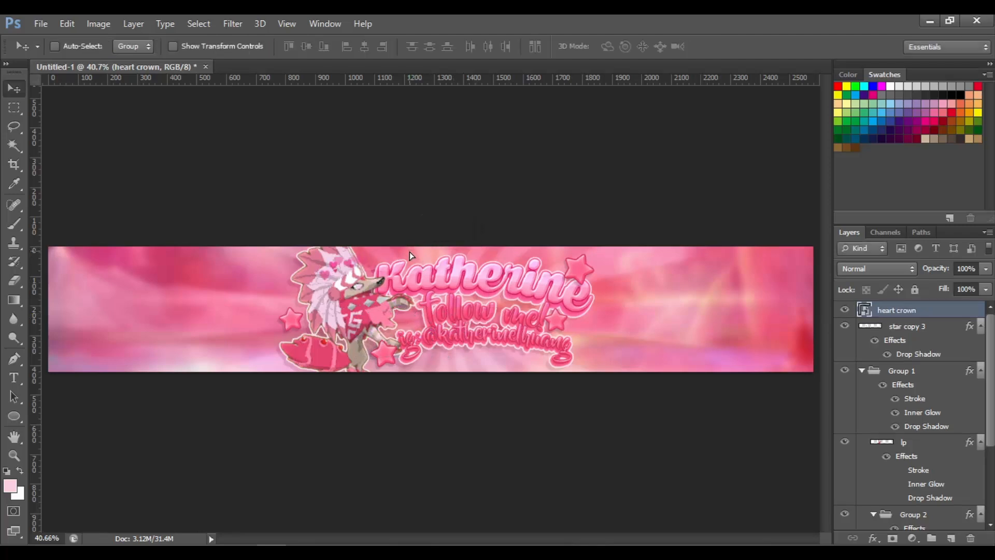
Merge the heart crown layer down into star copy 3
key(ctrl+e)
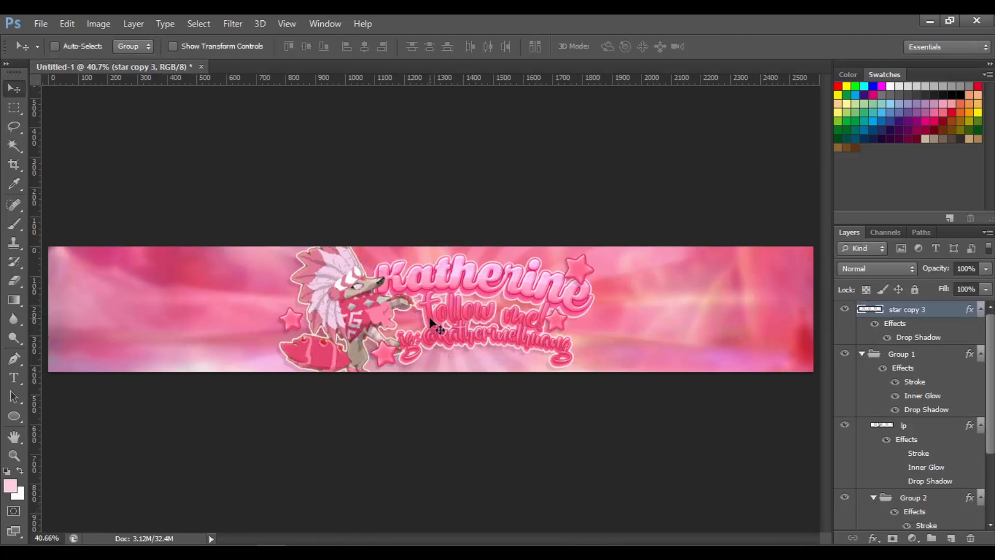
Switch to the browser and run an image search for pink flower png
key(alt+Tab)
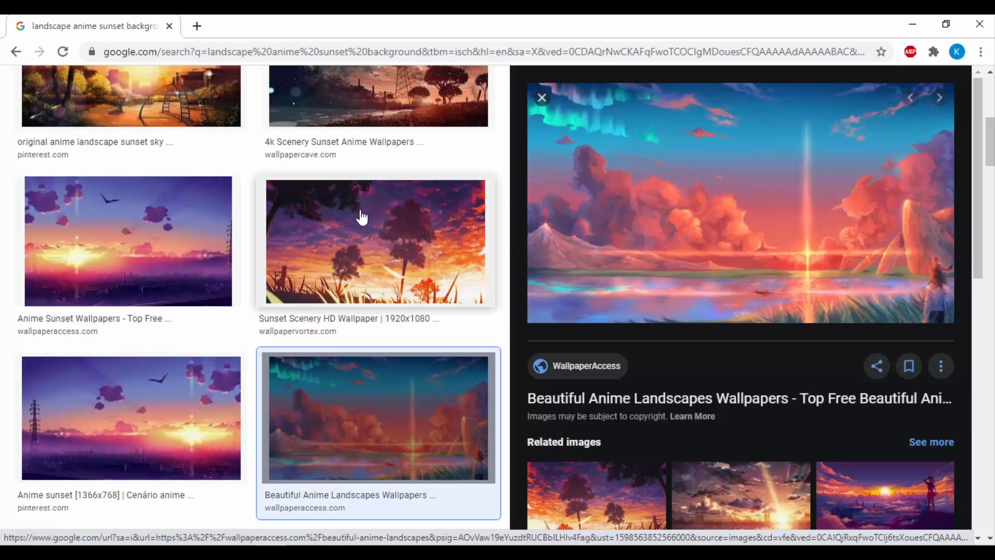
drag(990, 126, 990, 70)
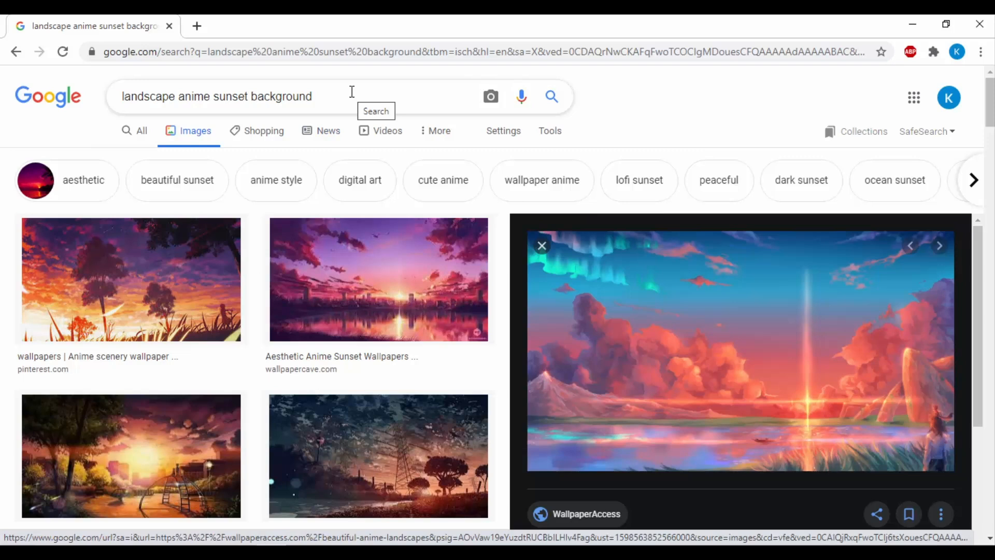
triple_click(352, 91)
text(pink flower png)
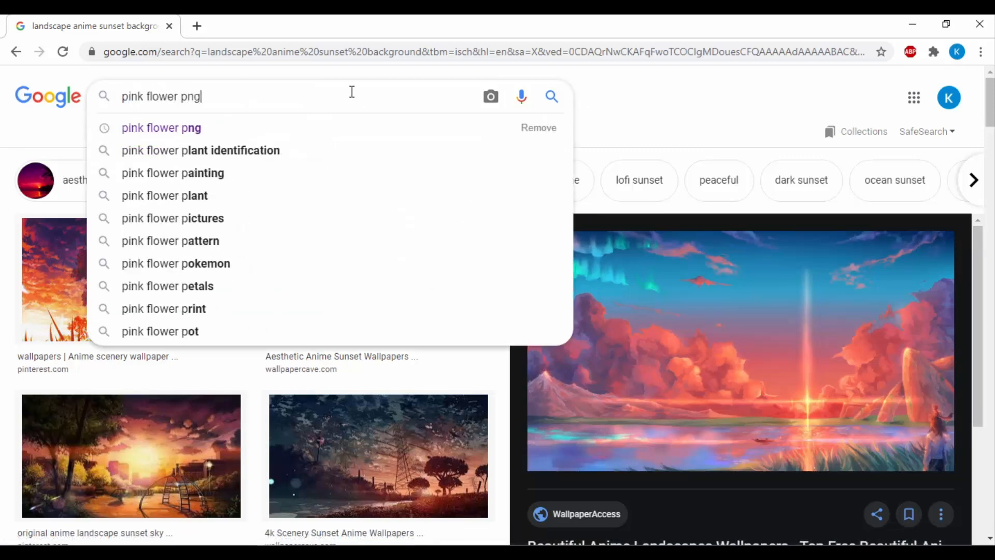
key(Return)
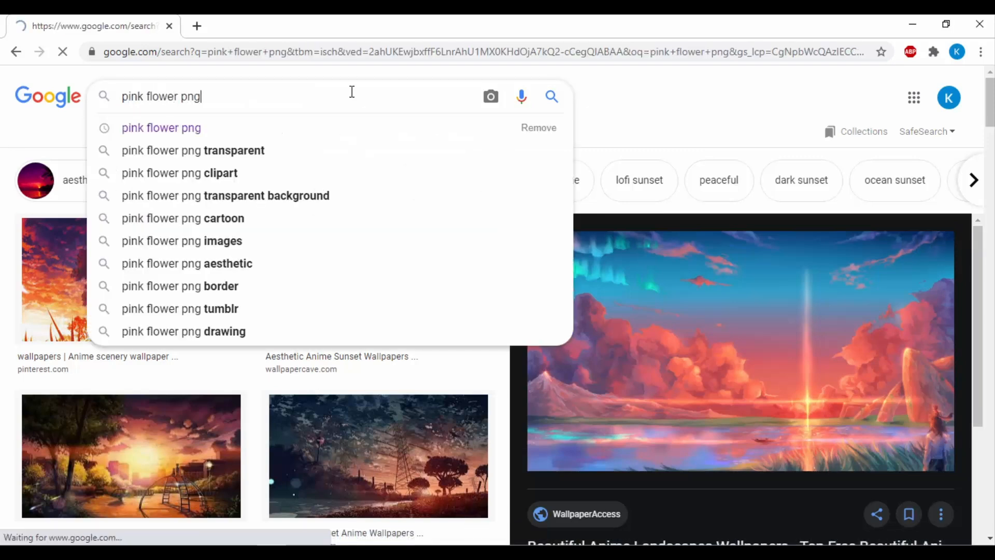
Browse the pink flower image results for a suitable transparent flower
scroll(550, 400, down, 2)
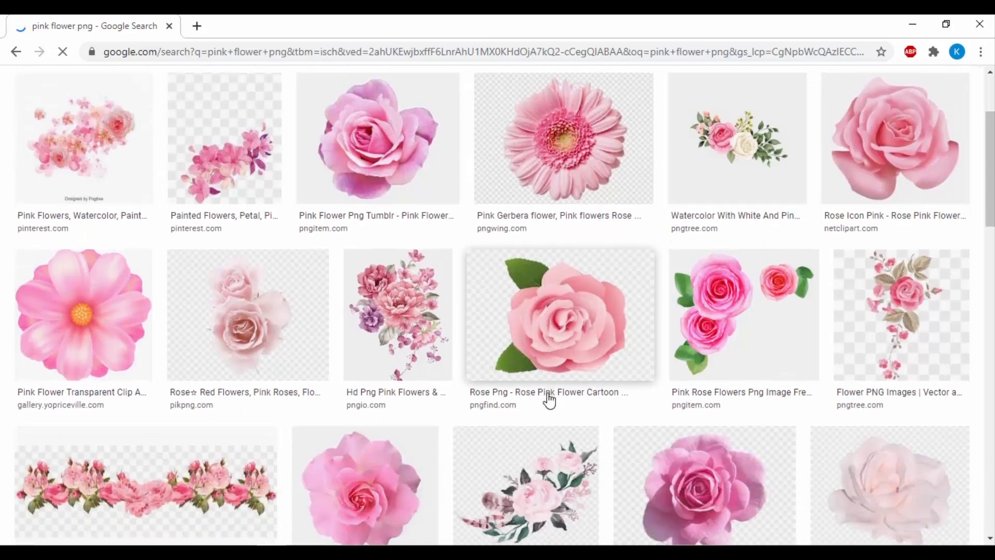
scroll(550, 395, down, 1)
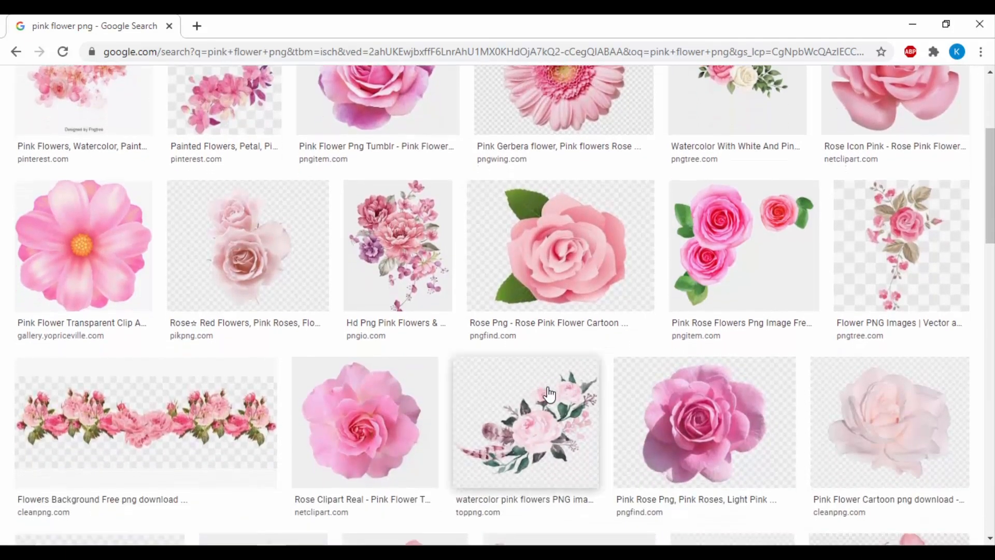
scroll(551, 394, up, 4)
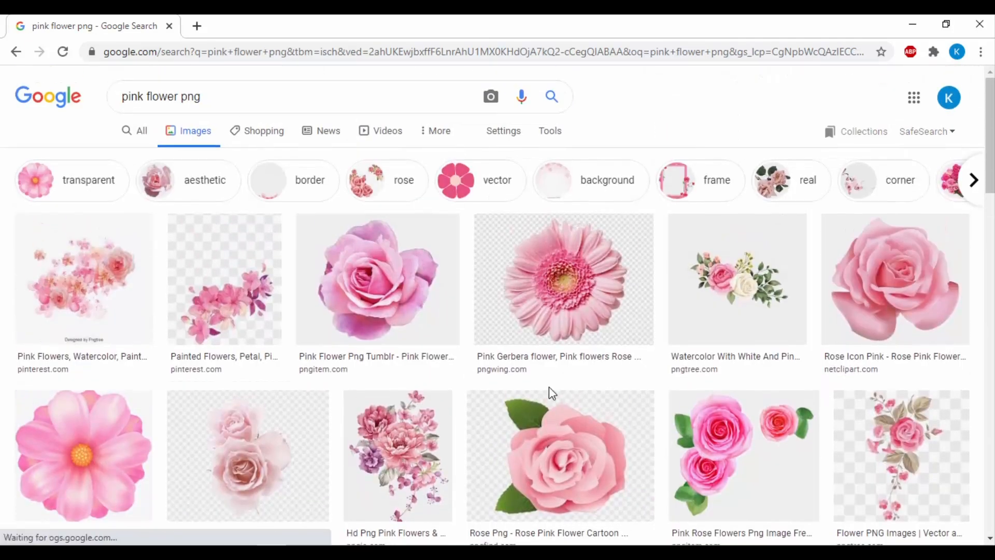
scroll(551, 394, down, 1)
scroll(551, 394, down, 1)
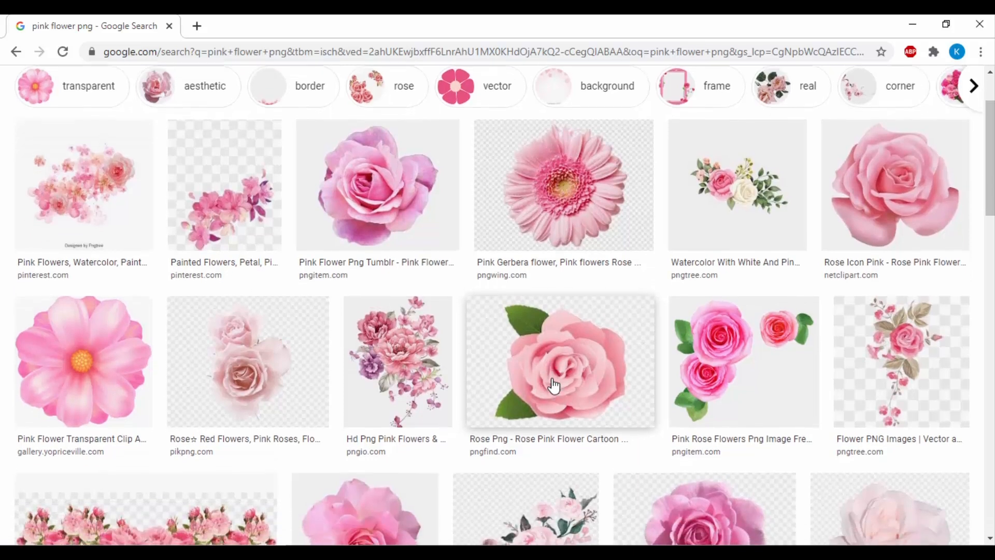
scroll(553, 389, up, 1)
scroll(554, 386, up, 1)
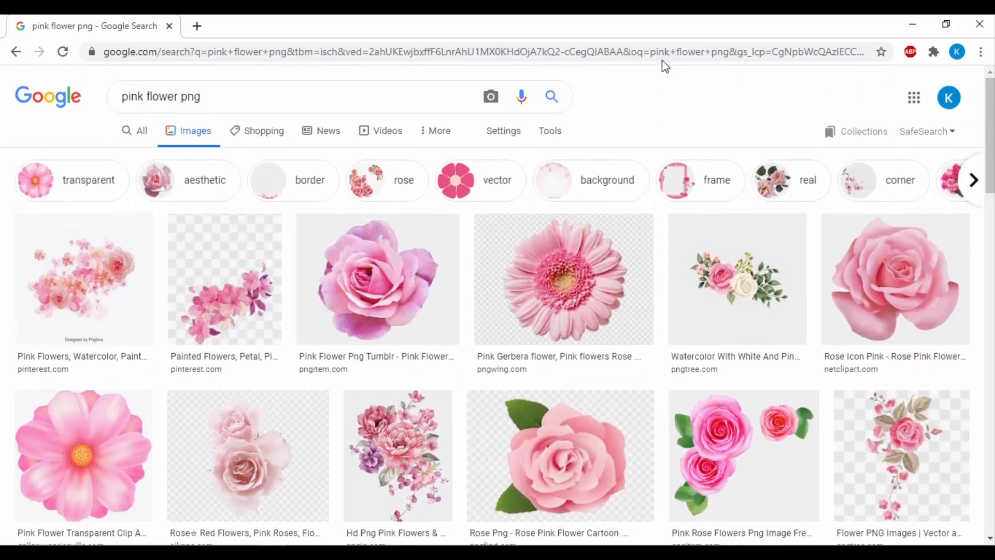
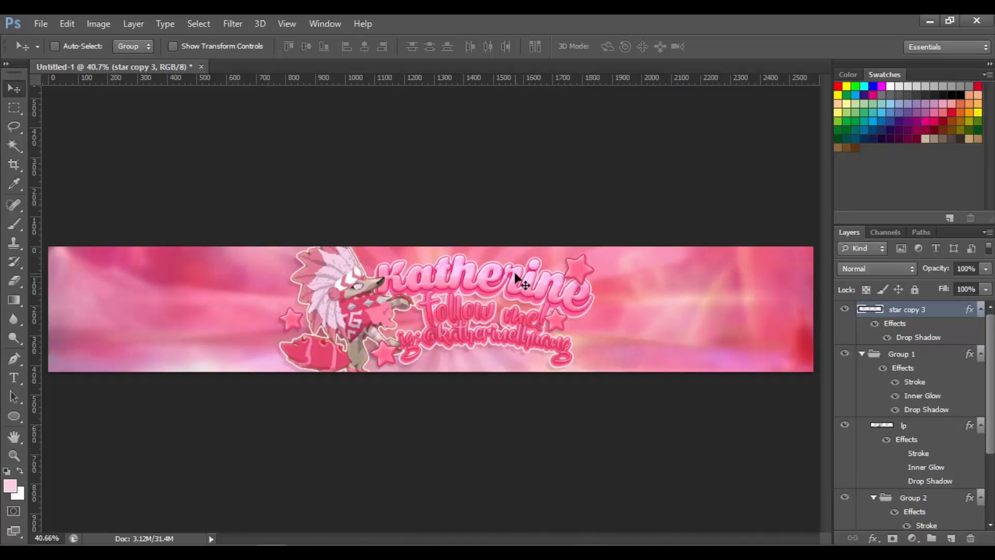
Place the lotus flower image and position it beside the follow me text
key(ctrl+plus)
key(ctrl+plus)
key(ctrl+plus)
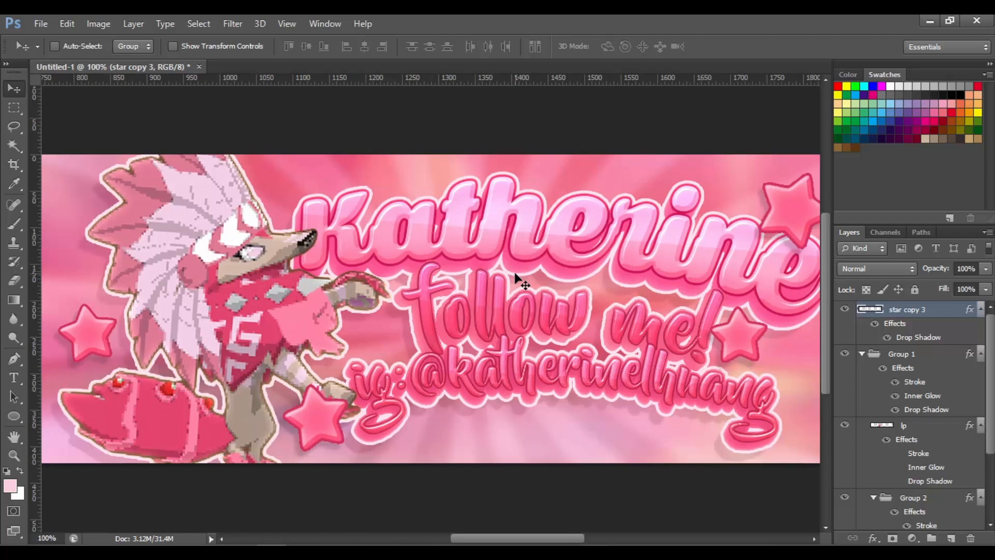
key(ctrl+0)
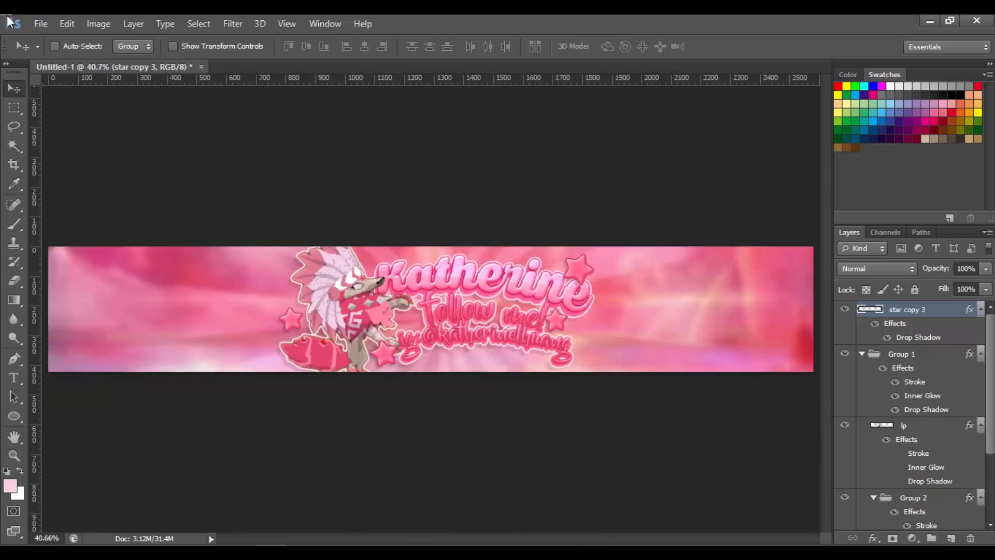
click(35, 20)
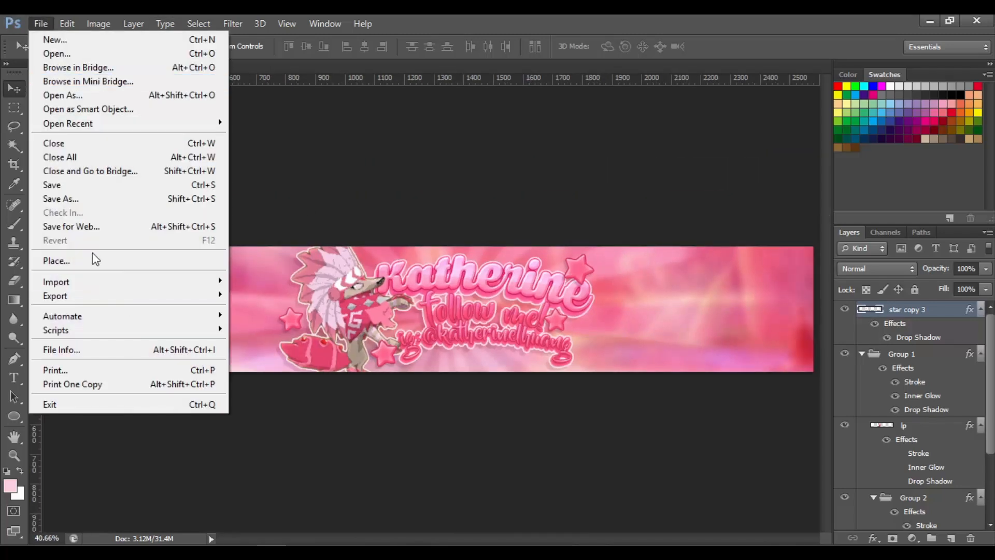
click(93, 260)
drag(961, 185, 957, 286)
double_click(601, 263)
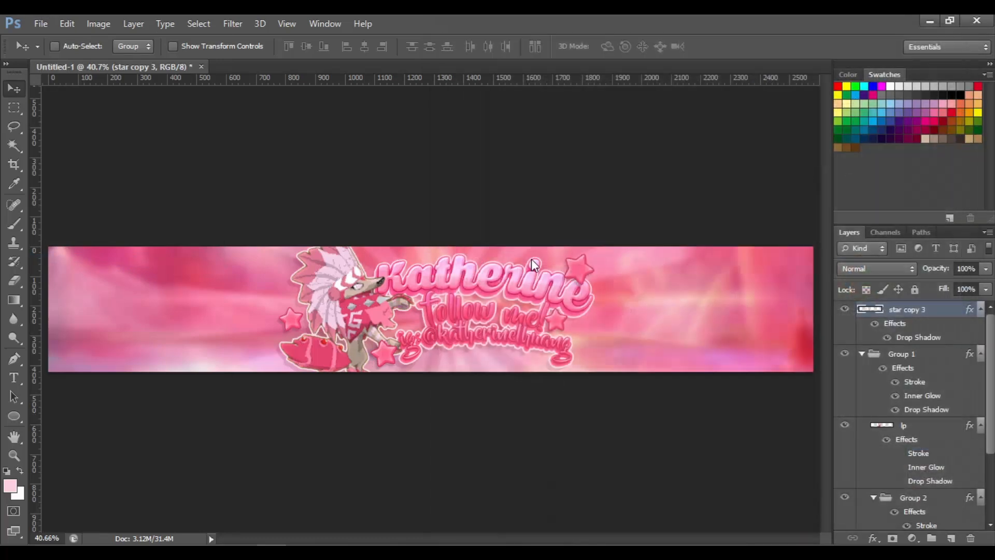
drag(463, 284, 443, 303)
key(Return)
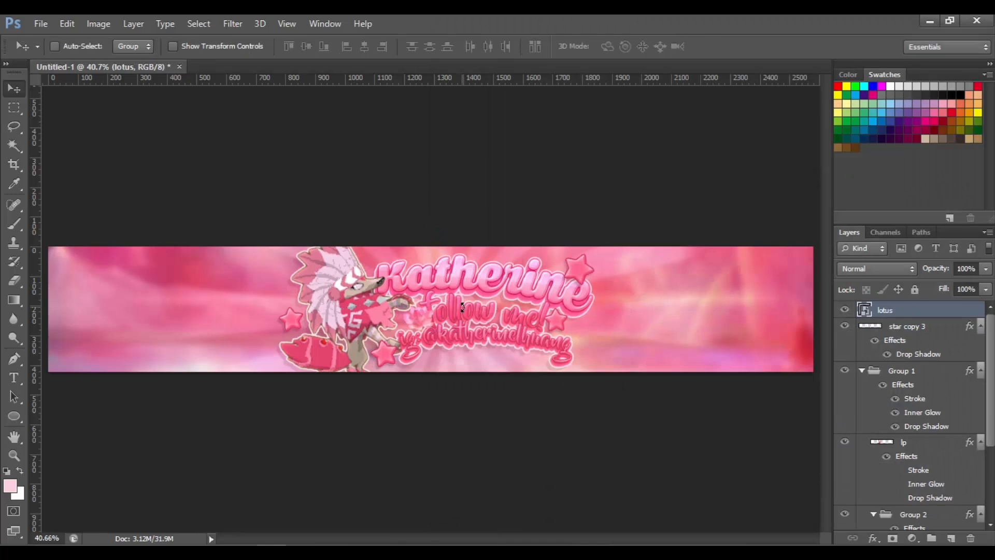
Rasterize the lotus layer
key(ctrl+plus)
key(ctrl+plus)
key(ctrl+plus)
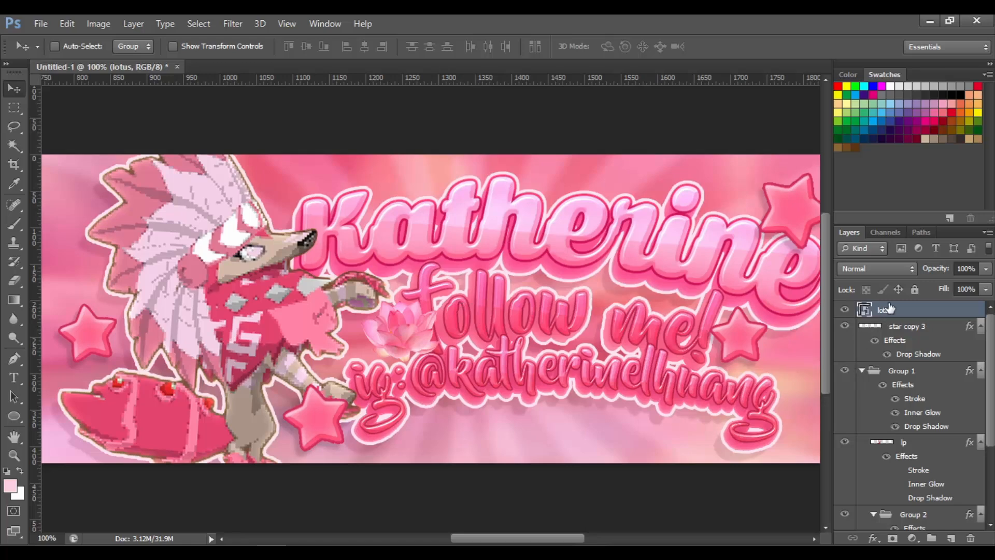
right_click(889, 309)
click(611, 218)
key(i)
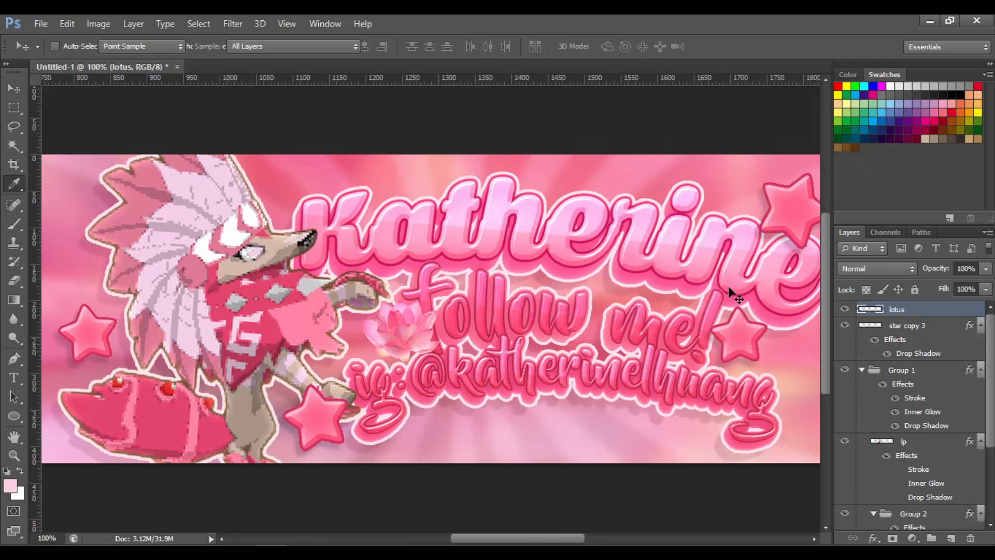
key(ctrl+u)
drag(712, 145, 642, 155)
drag(710, 147, 759, 148)
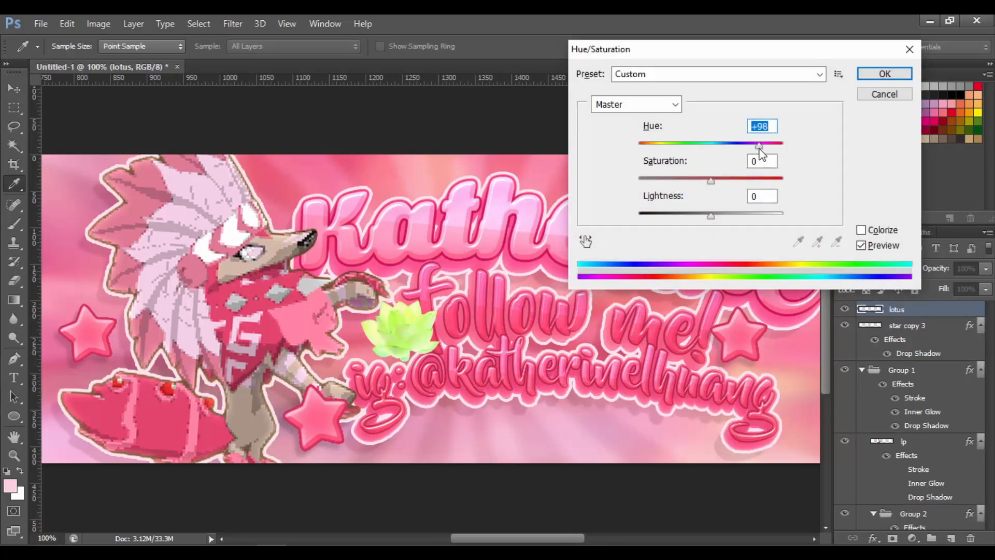
click(884, 93)
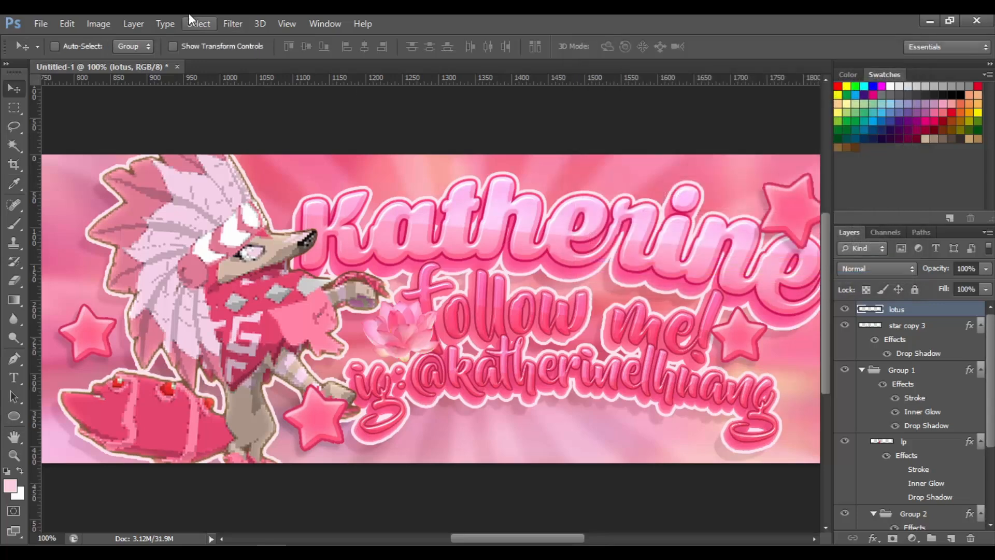
Place the sunflower 2 image from the Overlays Plants folder onto the banner
click(41, 23)
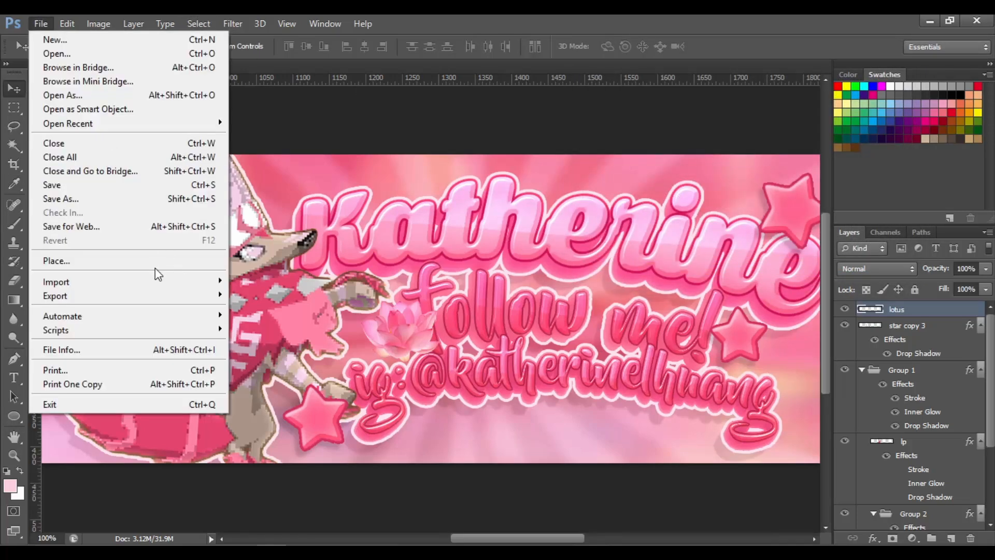
click(155, 261)
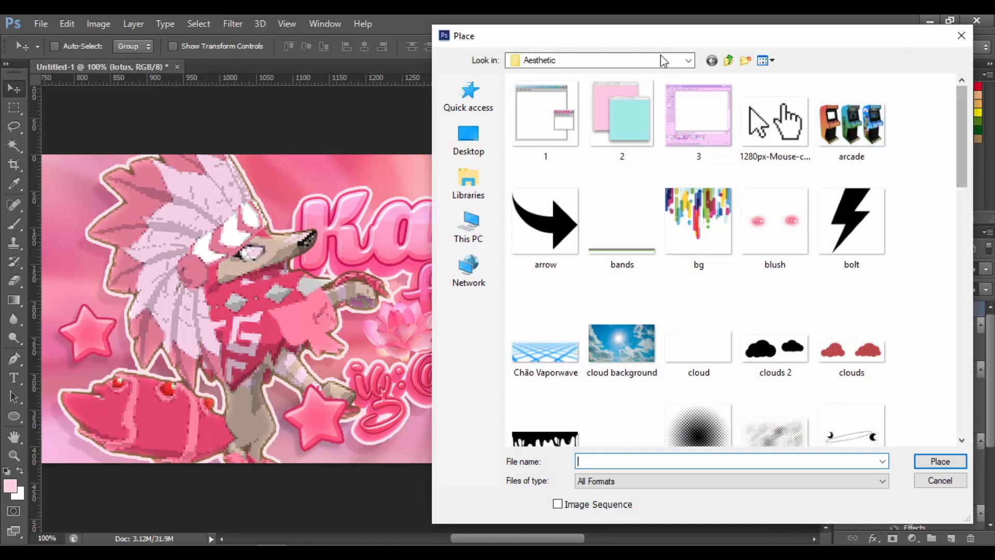
click(542, 61)
click(577, 273)
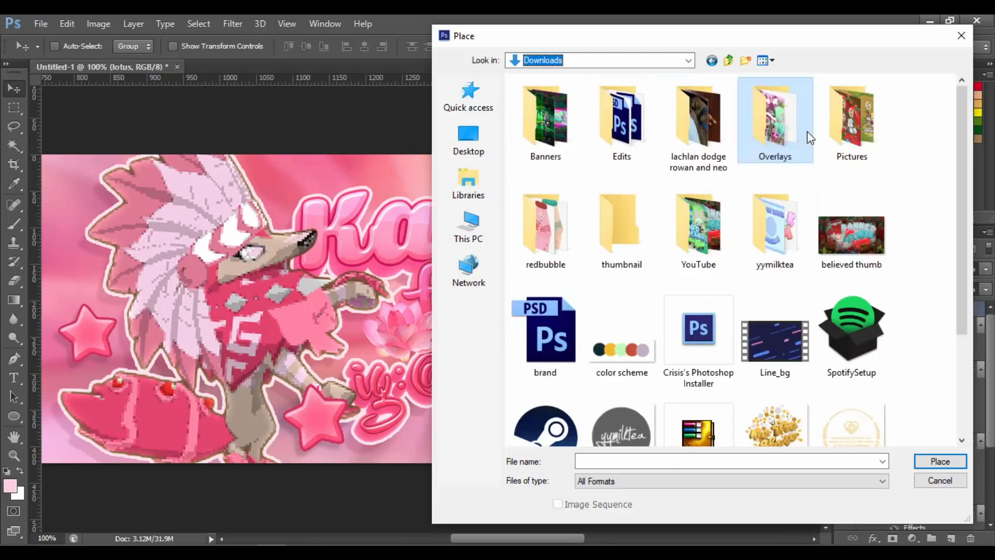
double_click(787, 129)
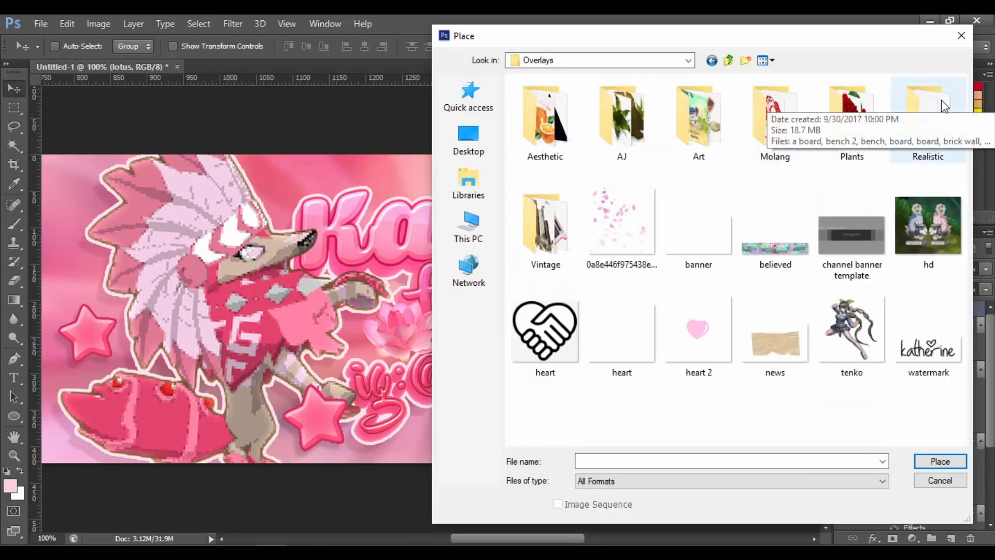
double_click(869, 93)
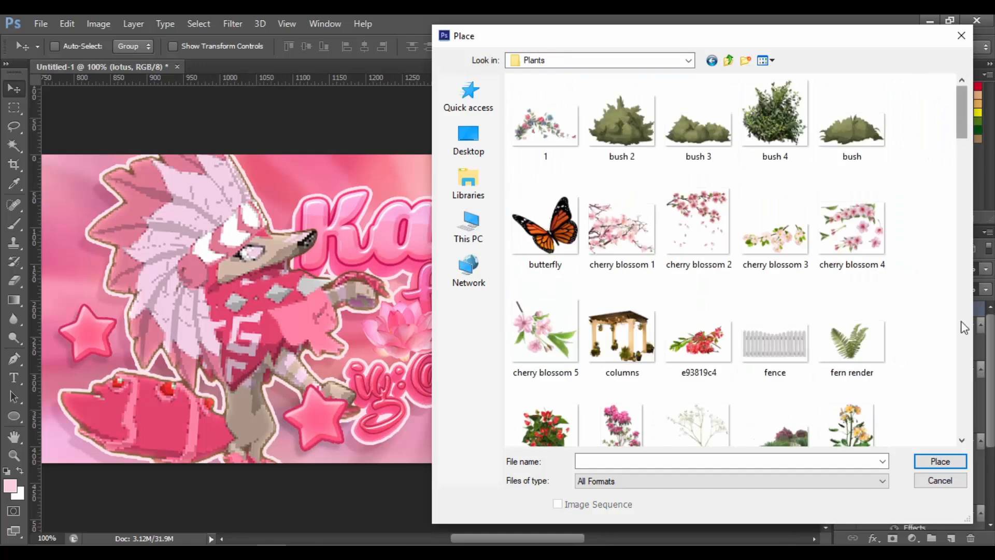
drag(959, 120, 960, 242)
drag(967, 290, 961, 329)
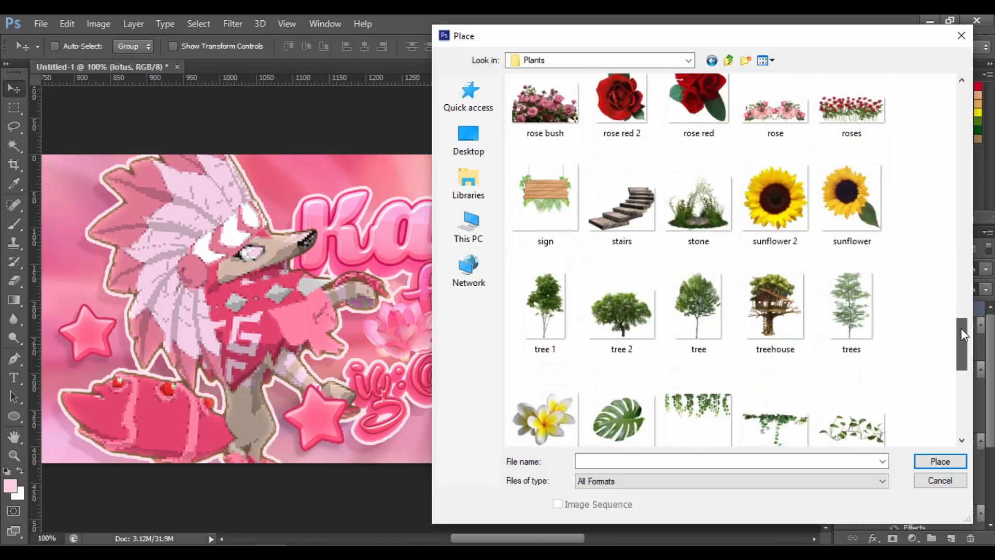
double_click(782, 192)
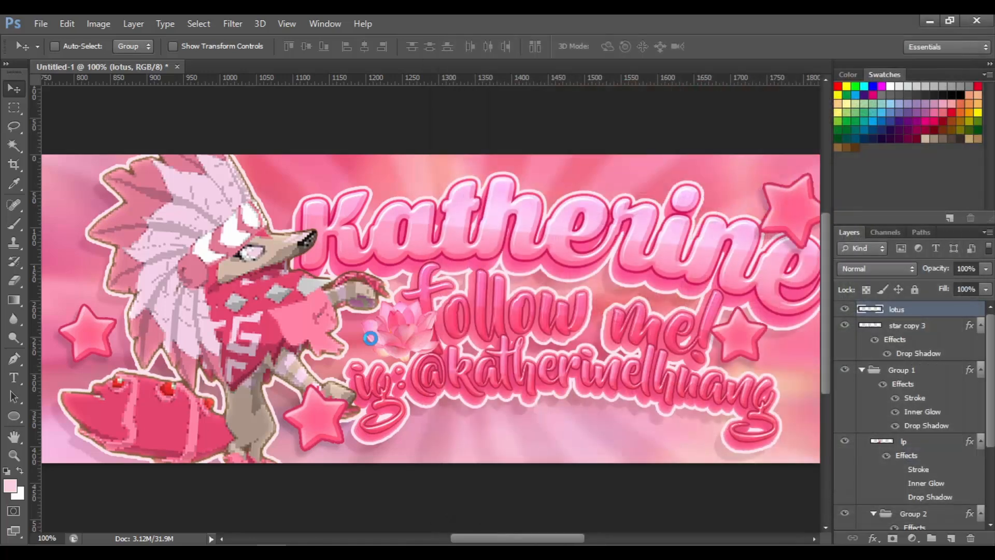
key(Return)
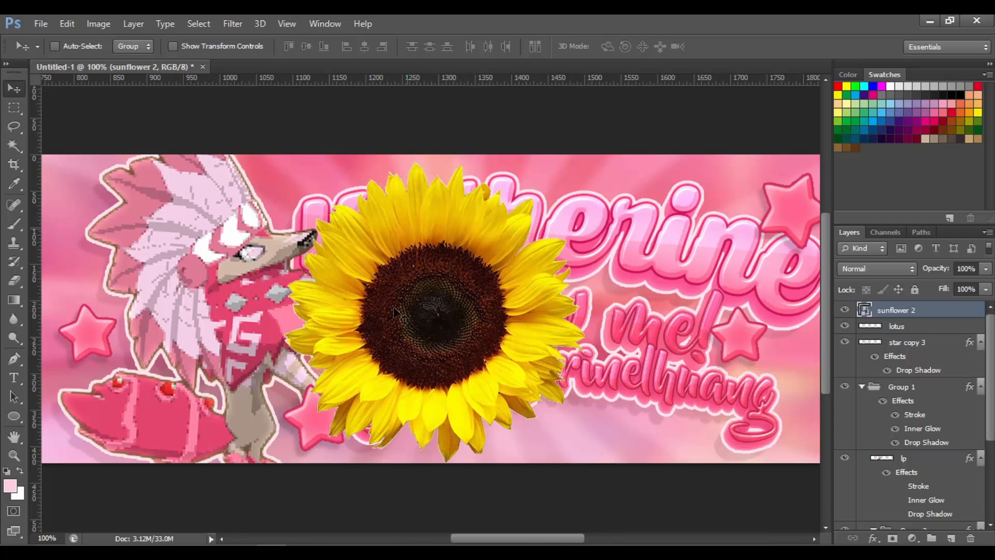
Rasterize the sunflower layer and select its petals with Color Range at fuzziness 200
click(206, 20)
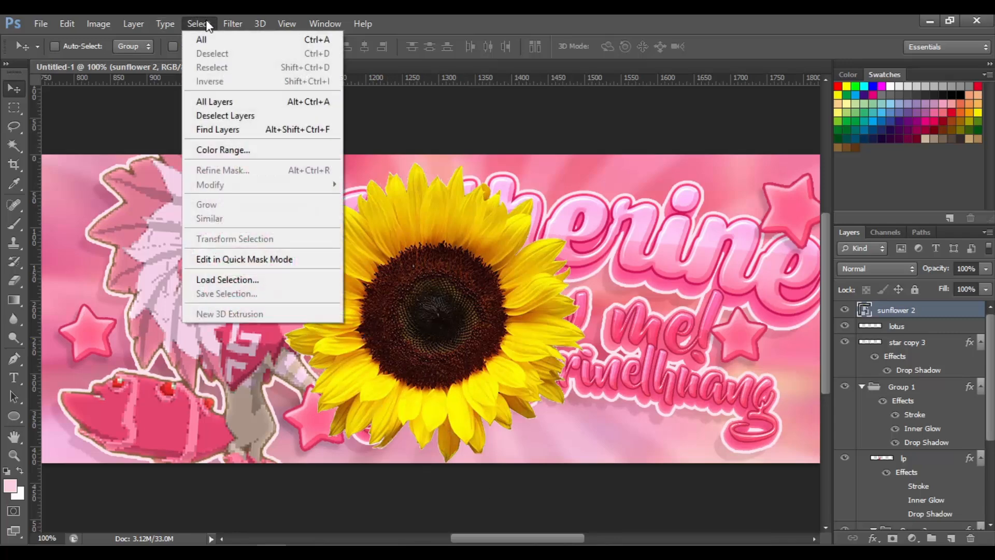
click(206, 19)
right_click(870, 315)
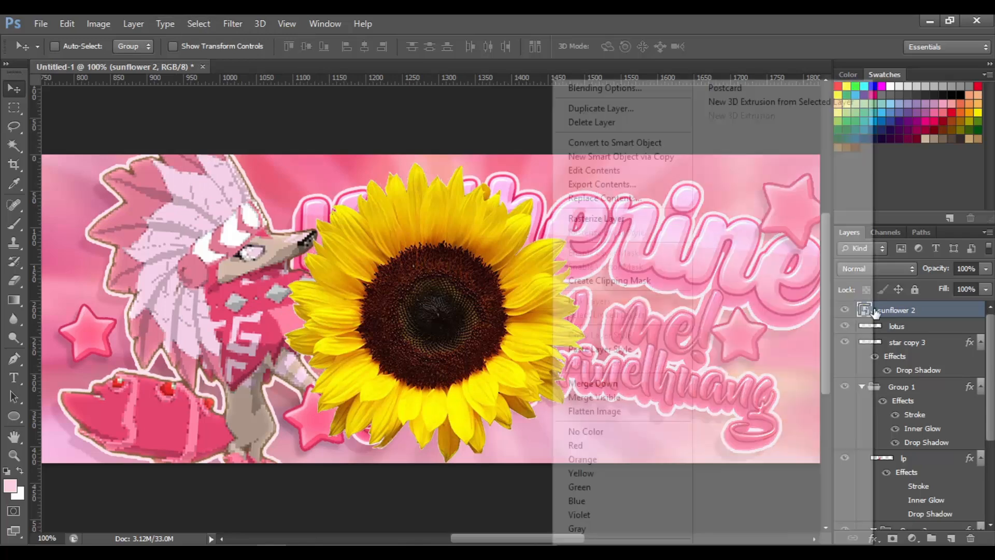
click(596, 216)
click(236, 16)
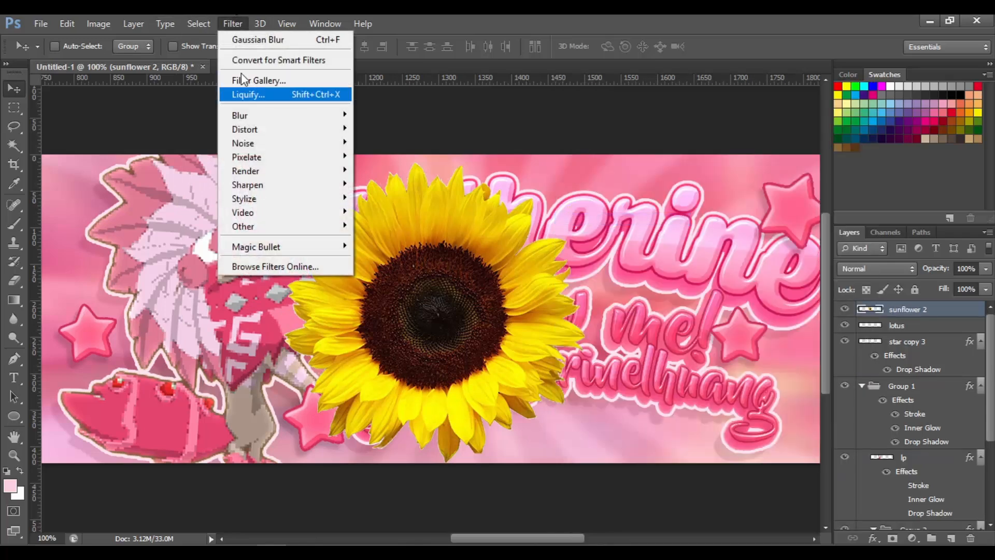
click(240, 151)
click(397, 230)
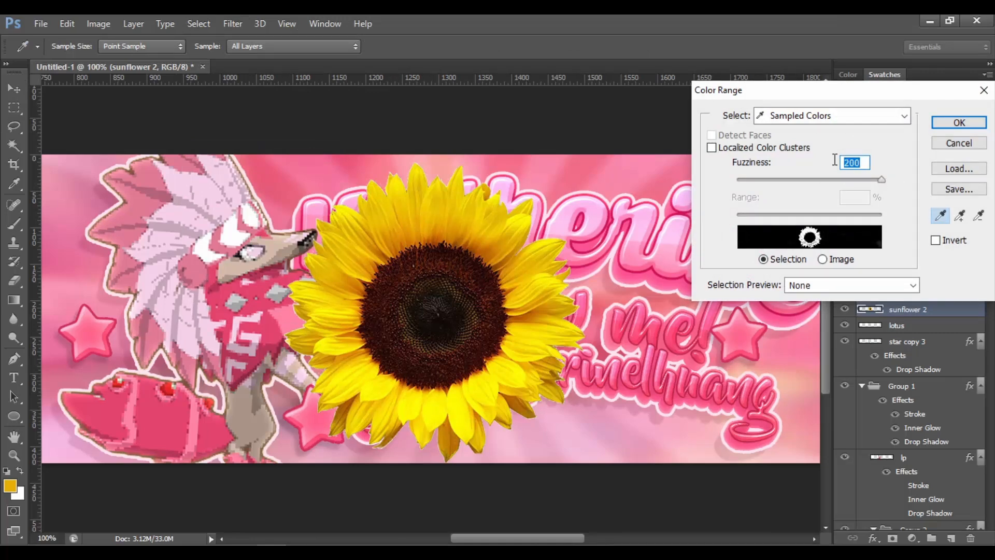
key(Return)
key(v)
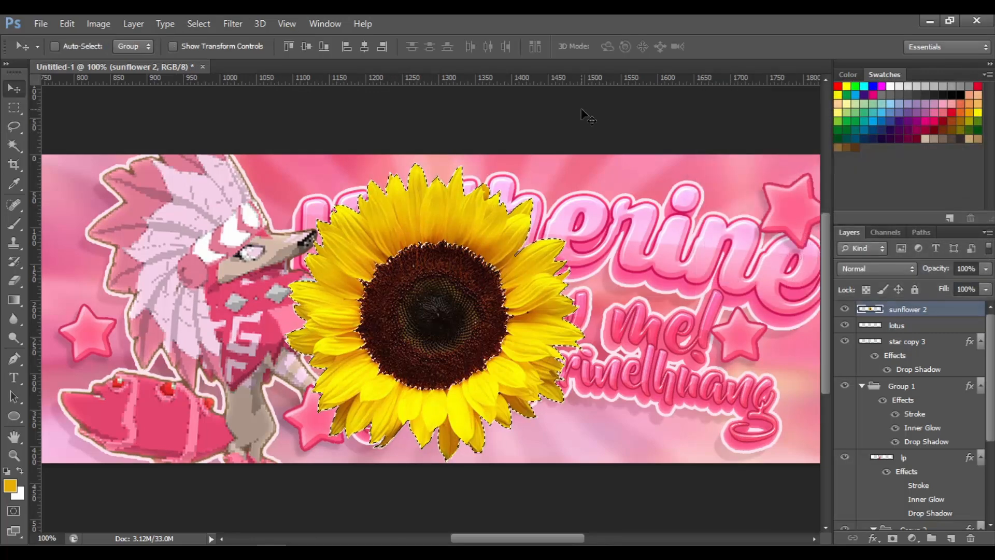
Reselect the sunflower petals with Color Range, setting fuzziness to 200
click(202, 23)
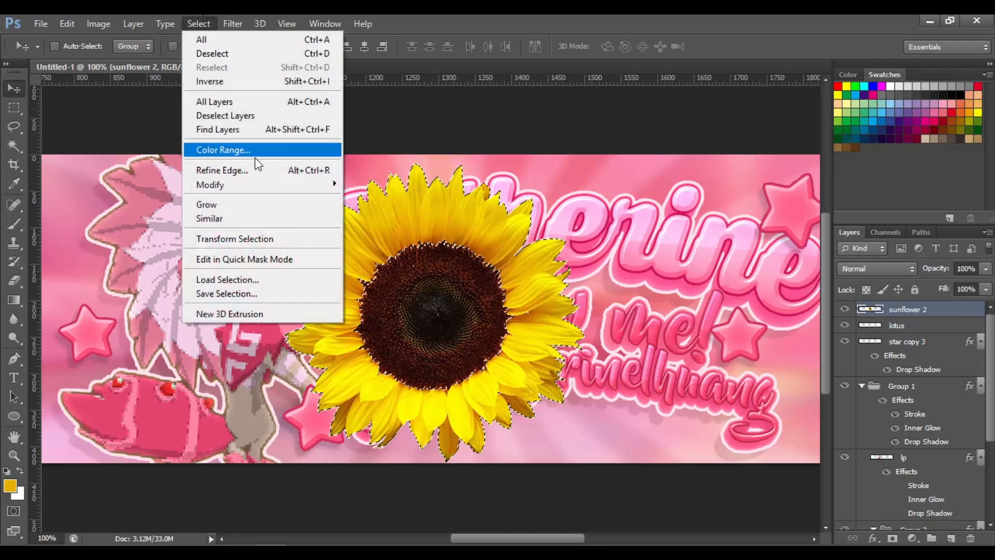
click(202, 20)
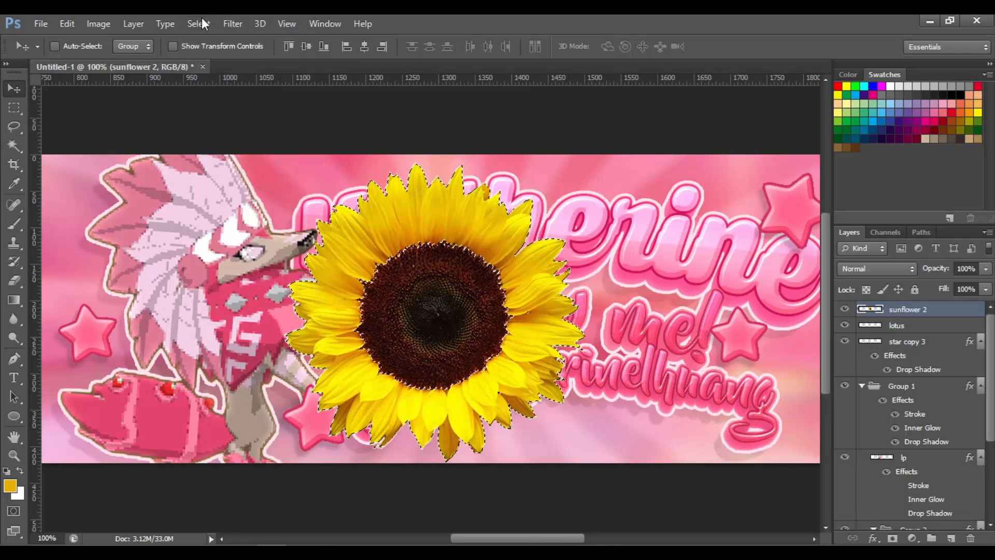
click(202, 23)
click(223, 149)
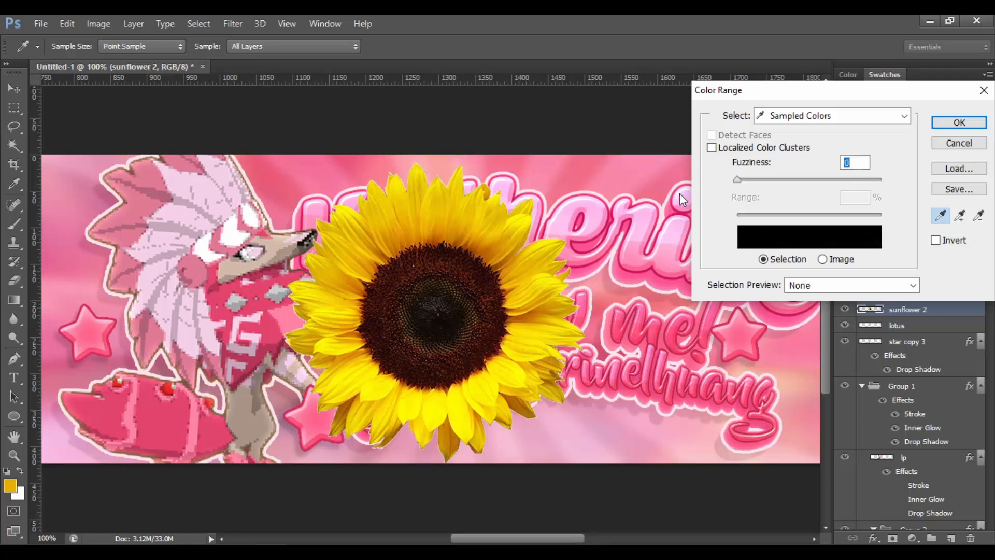
drag(745, 181, 819, 183)
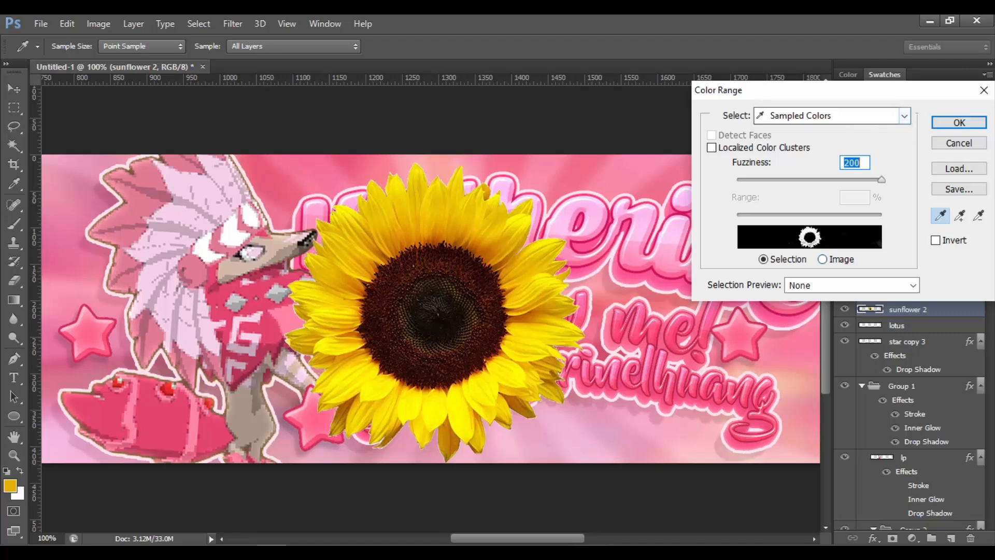
click(959, 122)
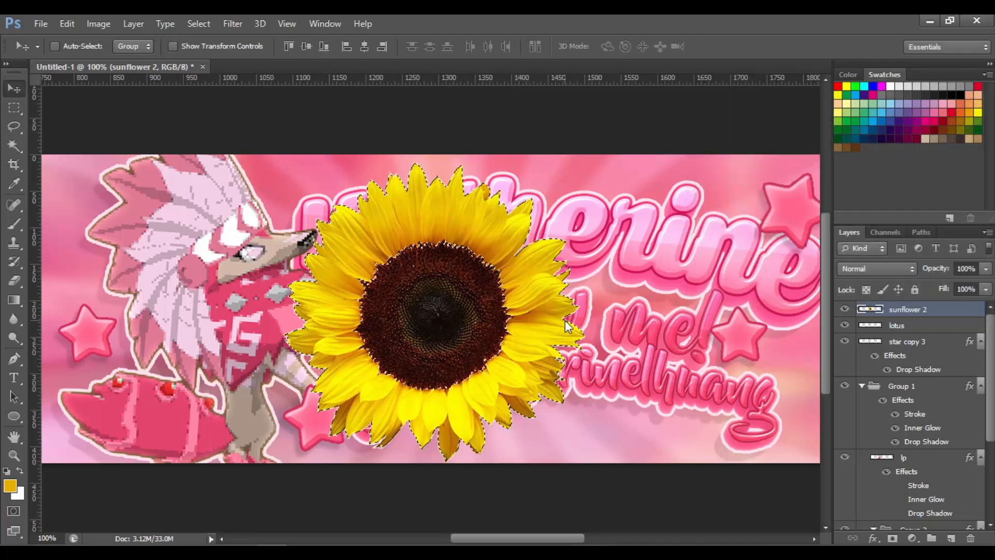
key(ctrl+u)
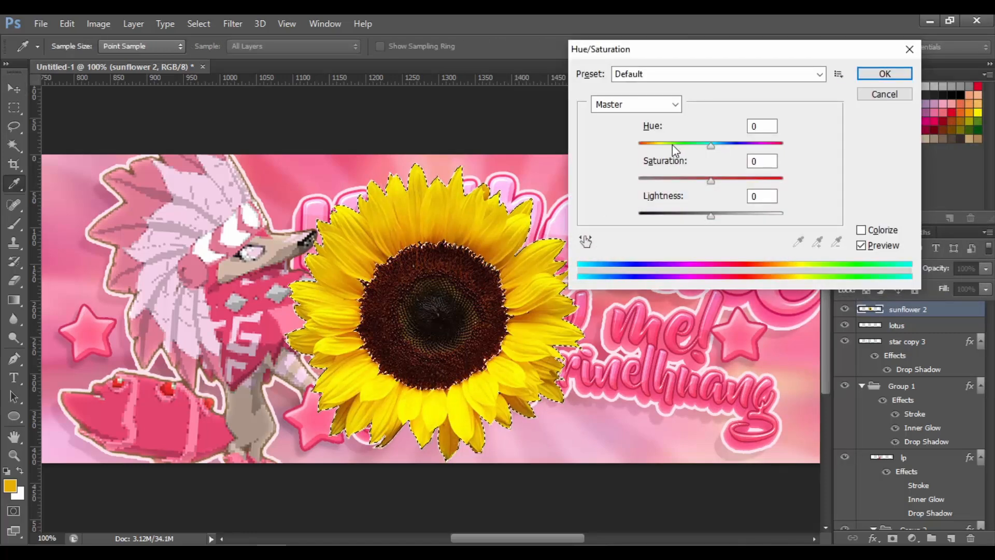
drag(673, 144, 772, 146)
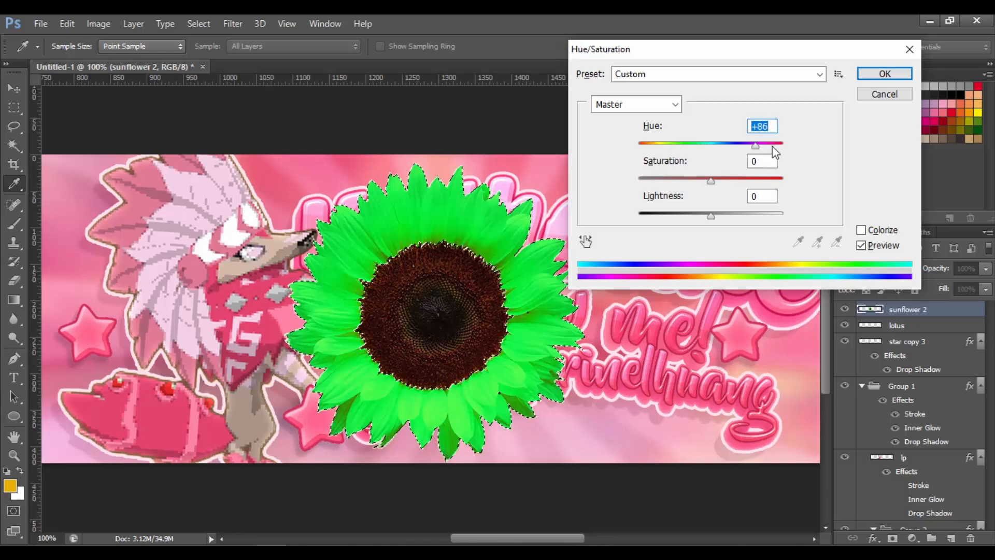
click(884, 97)
Deselect and delete the sunflower 2 layer
key(d)
key(ctrl+d)
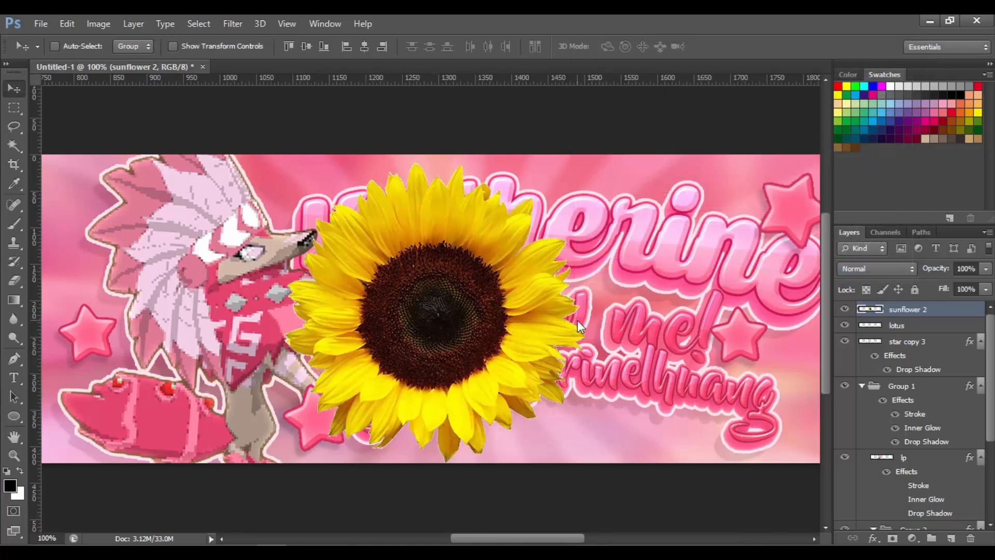
key(Delete)
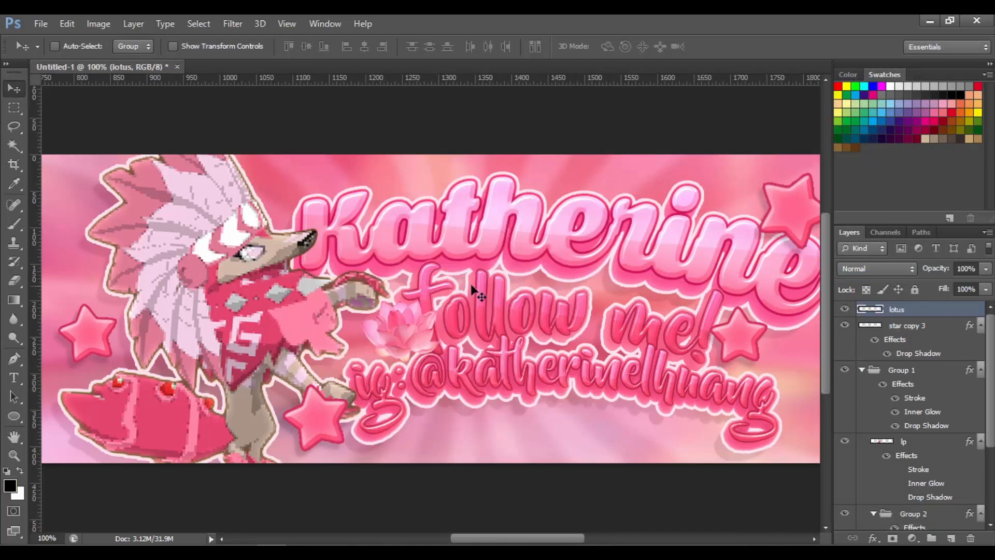
Duplicate the lotus and move the copy below the handle text near the banner's bottom edge
drag(443, 325, 431, 328)
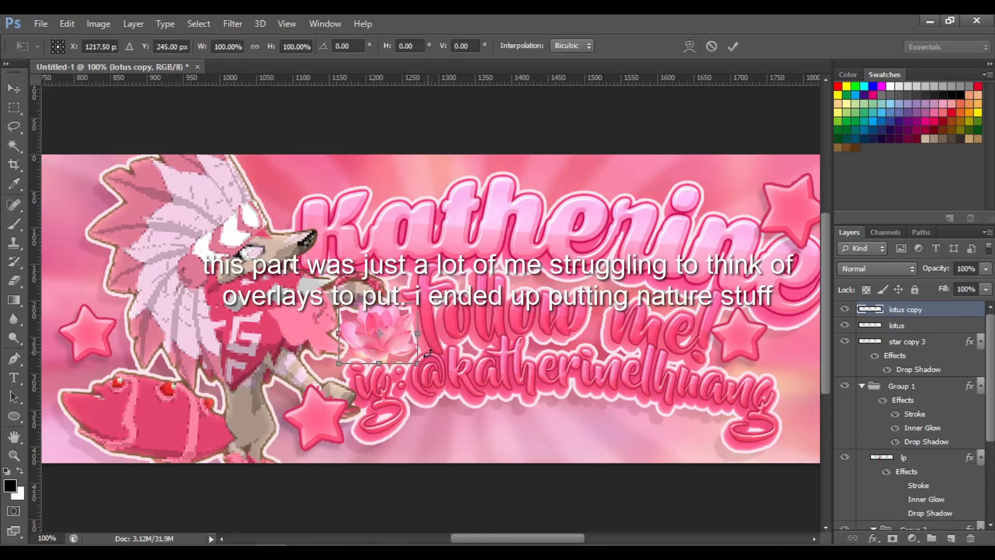
alt+drag(457, 366, 592, 417)
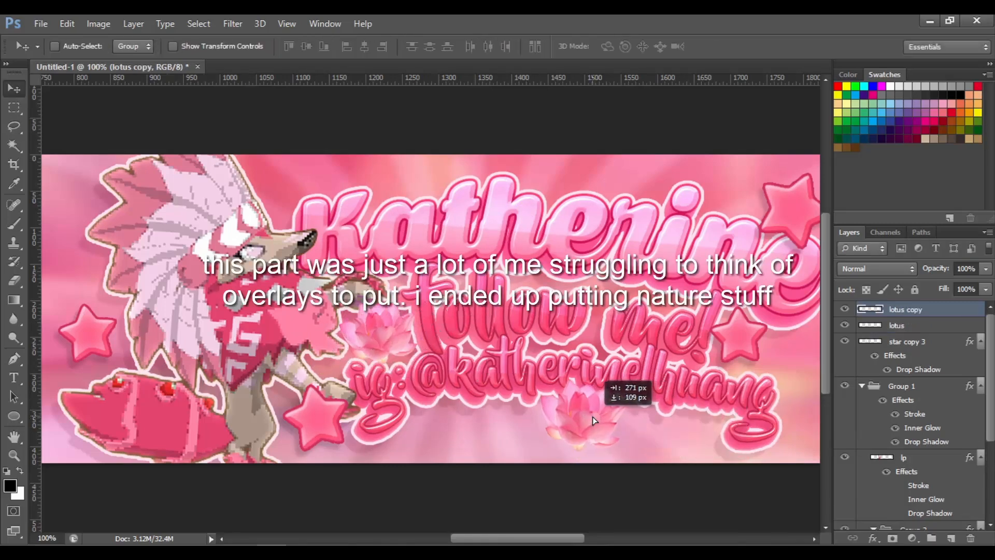
key(ctrl+minus)
Merge the lotus and lotus copy layers
shift+click(963, 326)
right_click(963, 325)
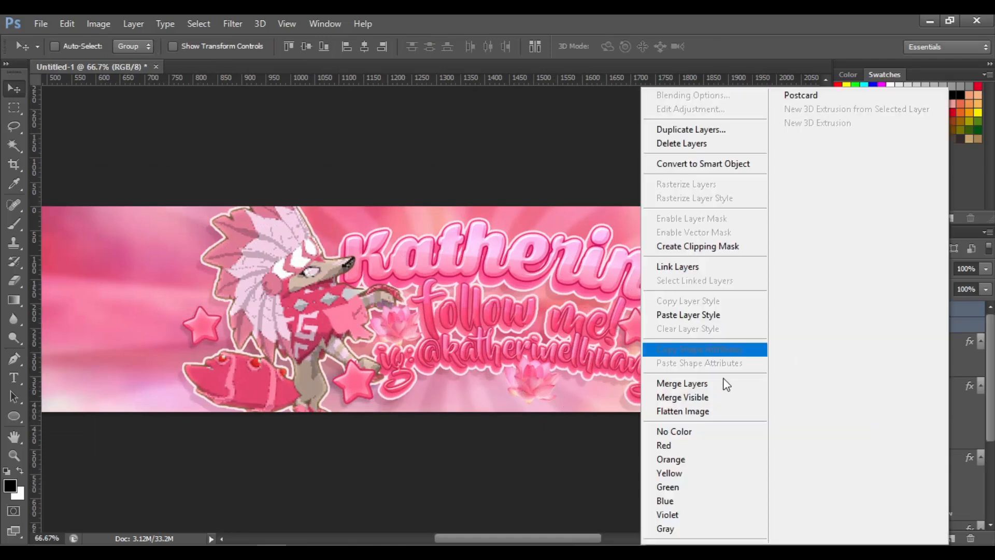
click(721, 382)
Add a drop shadow with a size of 5 px to the merged lotus layer
click(963, 323)
double_click(962, 311)
click(562, 289)
drag(801, 195, 745, 201)
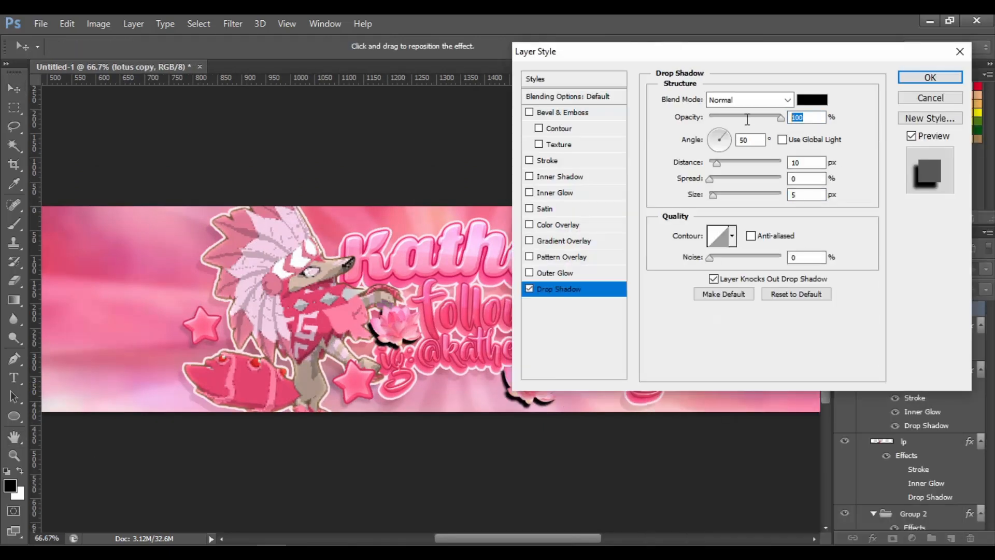
key(Return)
key(ctrl+plus)
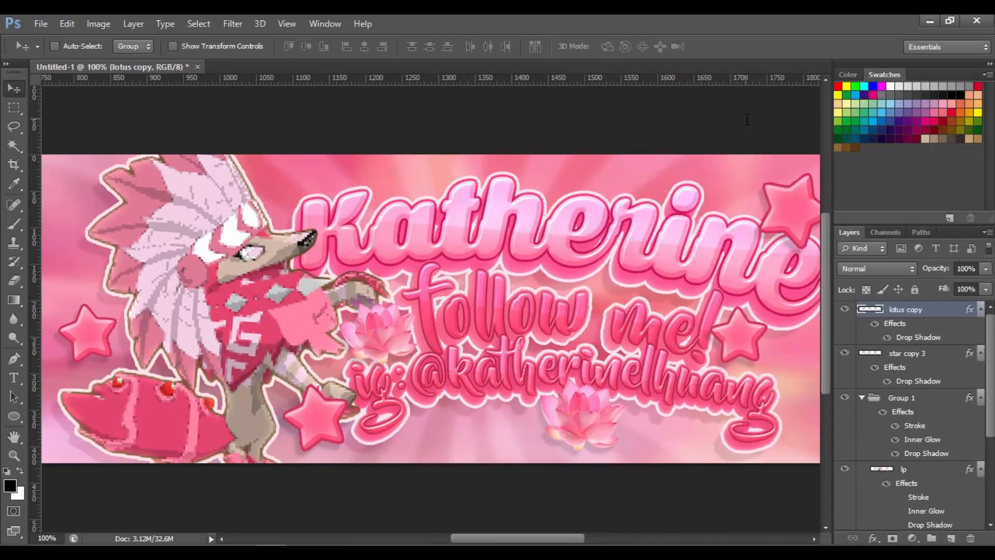
key(ctrl+0)
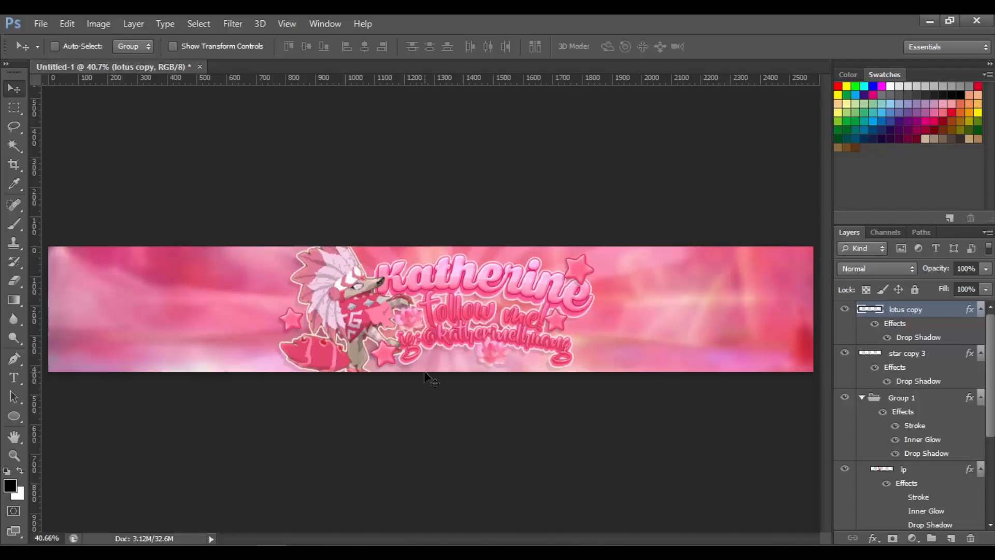
click(40, 24)
click(52, 260)
drag(962, 112, 965, 420)
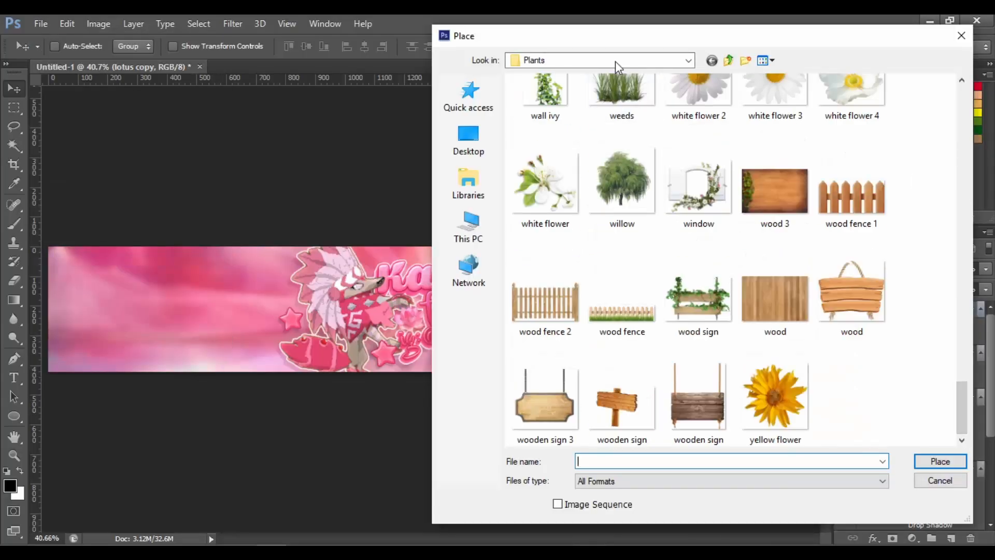
click(616, 62)
click(581, 181)
double_click(771, 112)
click(565, 110)
double_click(564, 105)
drag(963, 150, 928, 427)
click(932, 476)
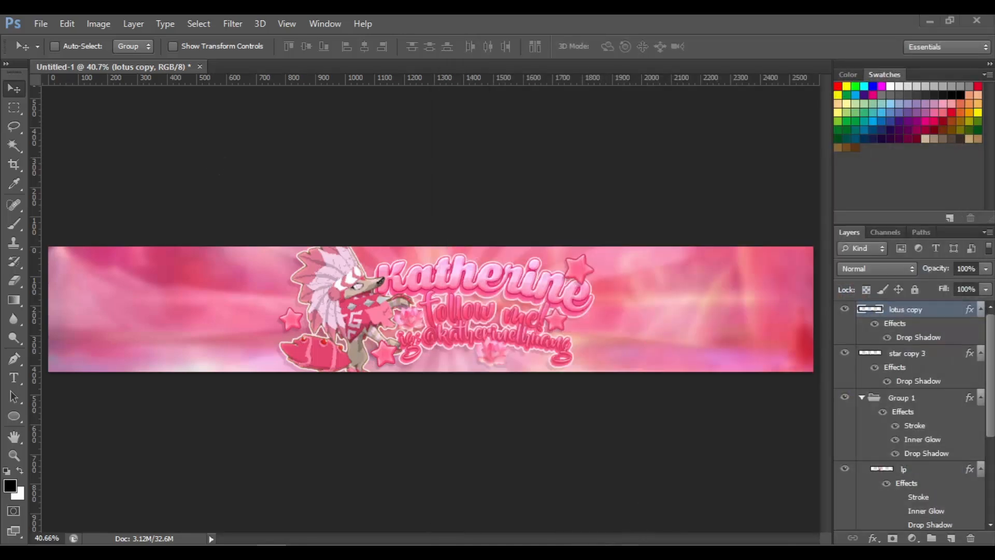
Place the cherry blossom 5 image, shrink it, set it at the right end of the text and move its layer below the text layers
click(40, 23)
click(116, 257)
double_click(564, 230)
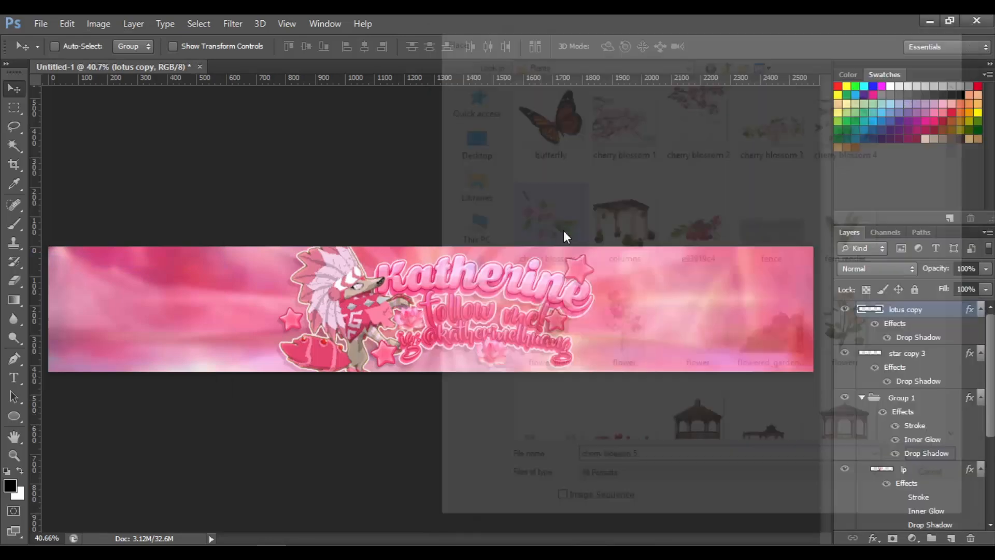
drag(498, 247, 436, 285)
drag(430, 291, 419, 309)
key(Return)
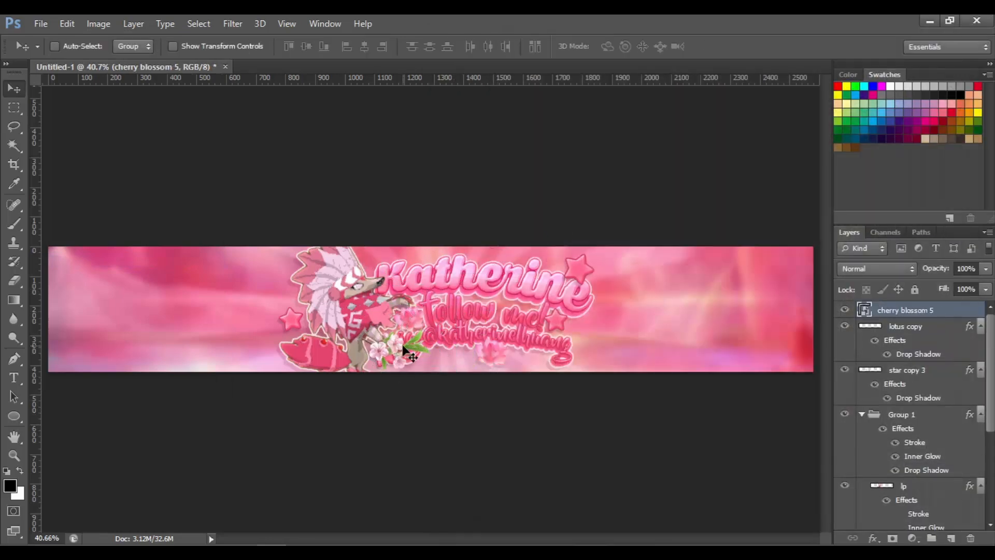
drag(410, 356, 613, 333)
drag(904, 310, 909, 488)
drag(592, 343, 584, 343)
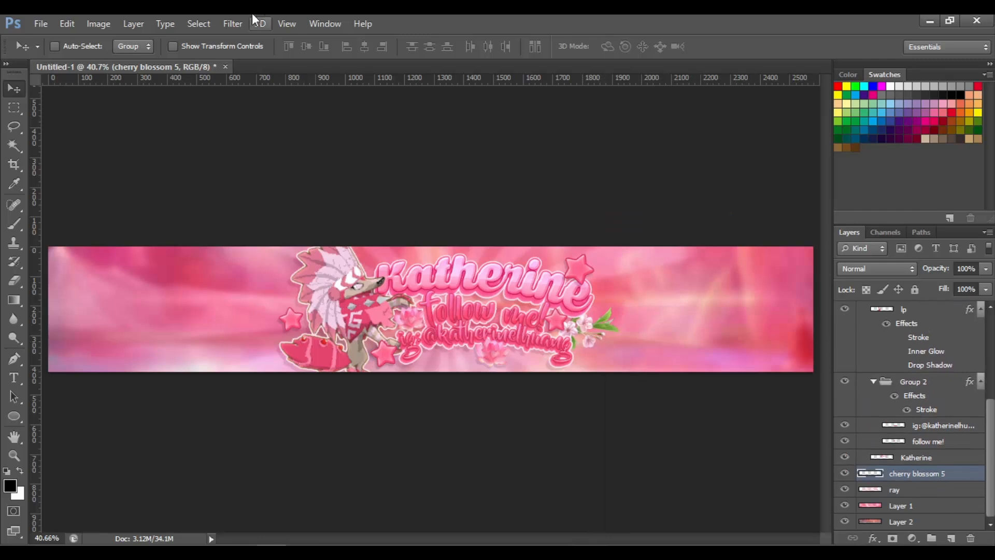
Make a Color Range selection on the cherry blossom with lowered fuzziness and open Hue/Saturation
click(199, 24)
click(223, 150)
click(958, 143)
drag(917, 473, 904, 302)
click(199, 24)
click(250, 151)
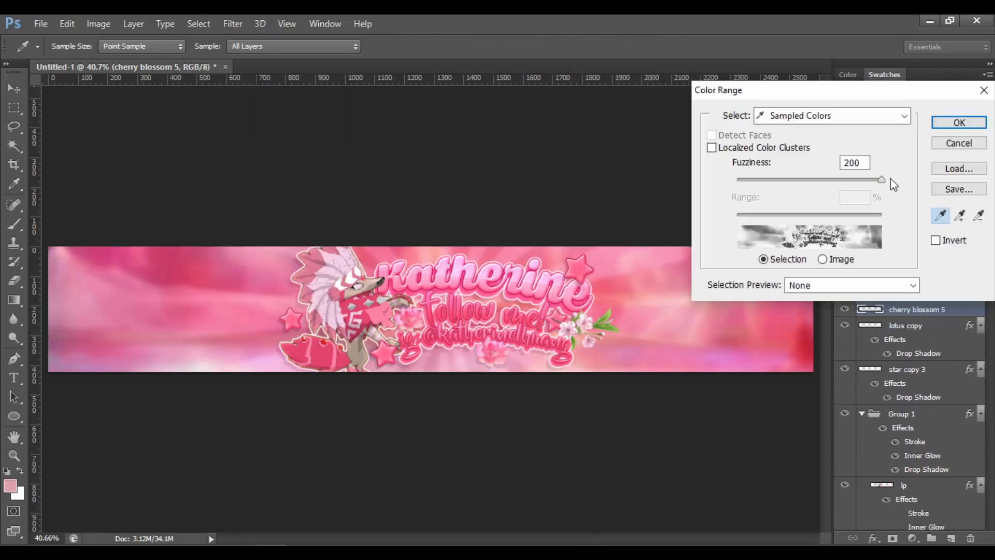
drag(881, 179, 774, 188)
key(Return)
key(ctrl+u)
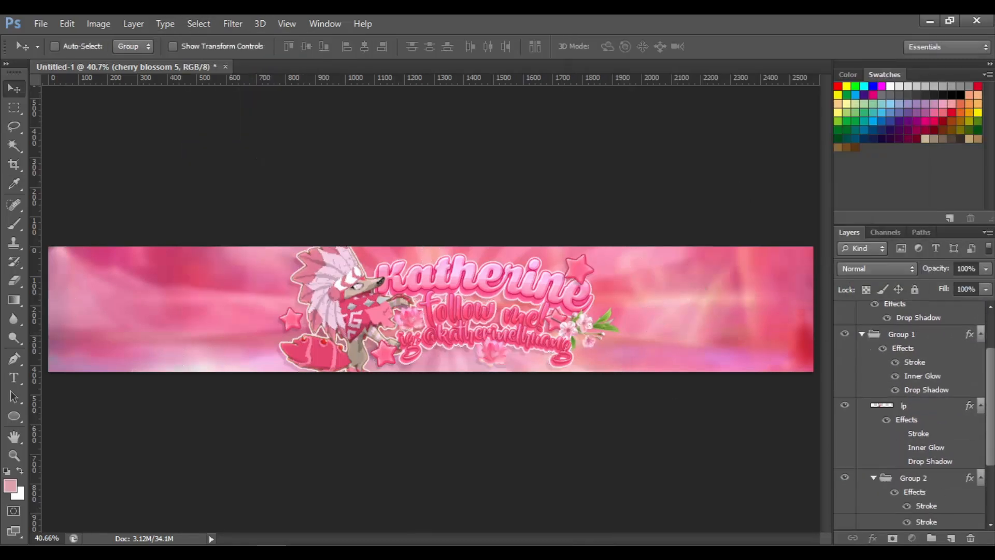
Duplicate the cherry blossom, flip the copy horizontally and move it to the left of the character
scroll(912, 415, down, 5)
key(ctrl+j)
key(ctrl+t)
right_click(604, 324)
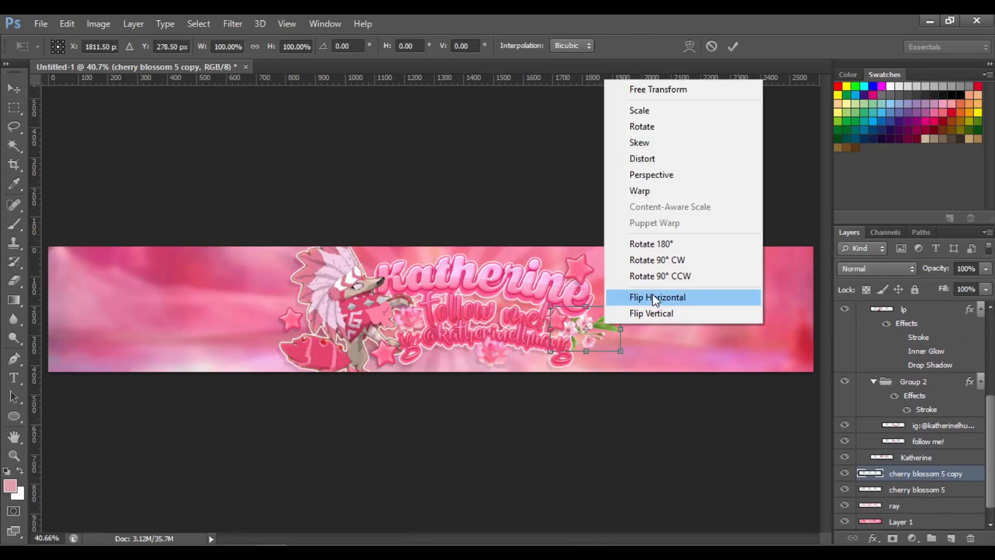
click(654, 298)
drag(637, 333, 304, 304)
key(Return)
Try placing a recoloured butterfly beside the top-right star, then delete it
click(41, 24)
click(57, 266)
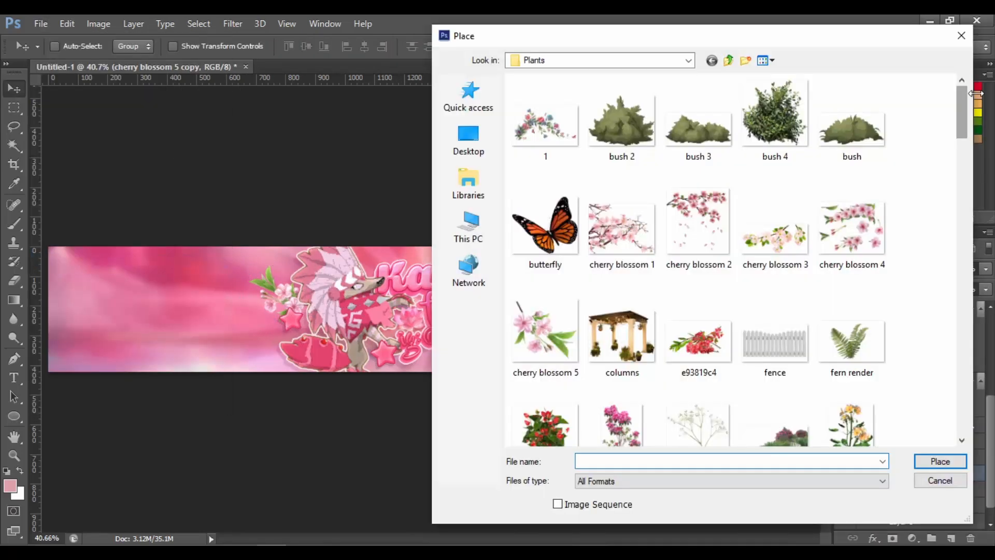
drag(962, 111, 963, 76)
double_click(551, 205)
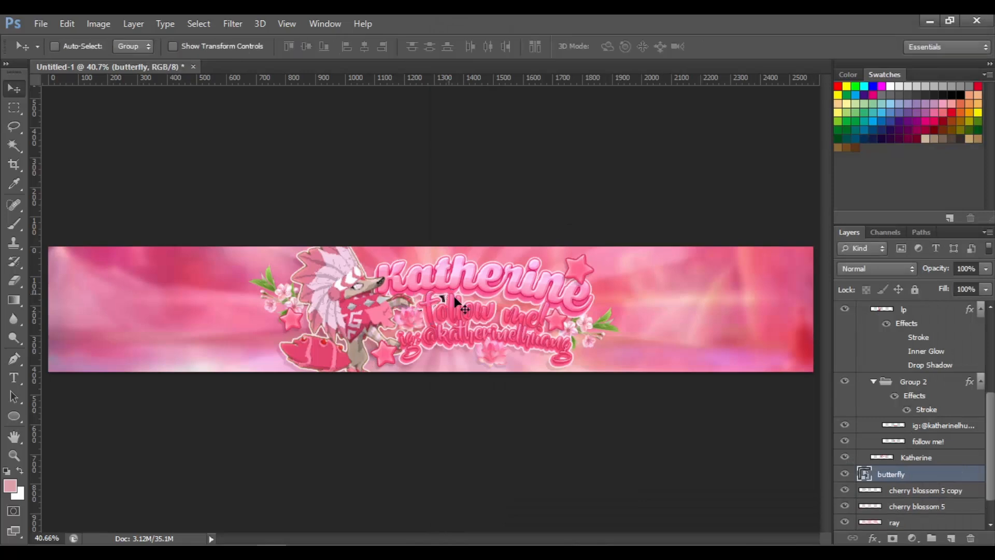
key(Return)
right_click(622, 213)
click(718, 221)
key(ctrl+u)
drag(710, 145, 680, 146)
drag(711, 215, 717, 214)
key(Return)
drag(469, 311, 632, 275)
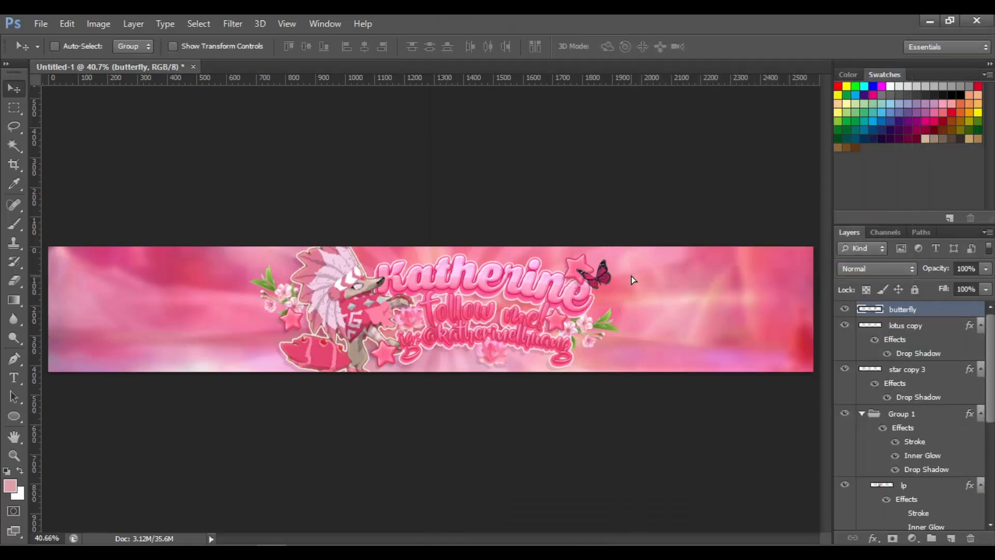
key(Delete)
Place the fern render image and scale it down on the banner
click(44, 22)
click(77, 260)
drag(962, 137, 962, 157)
double_click(850, 233)
drag(445, 301, 509, 269)
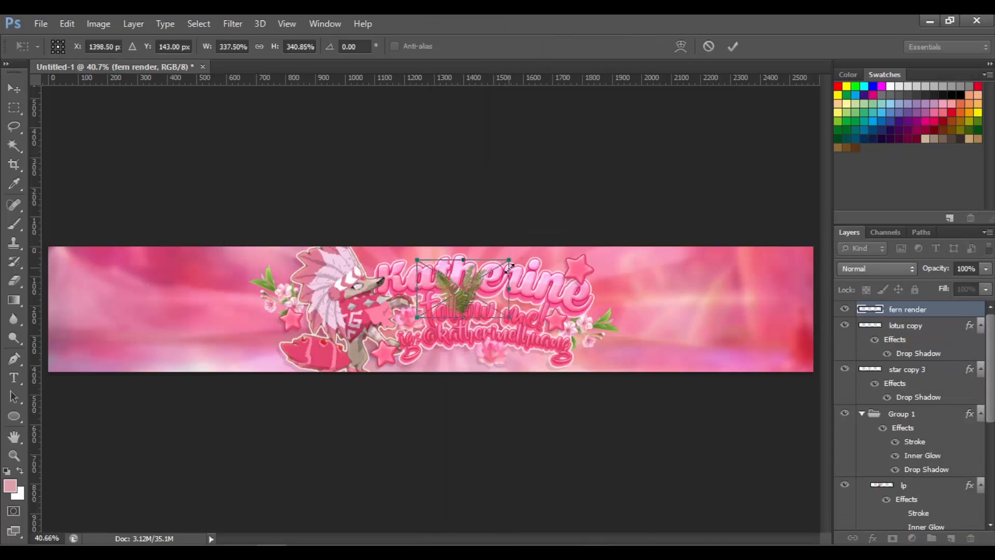
key(Return)
Raise the fern's saturation to +28 and lightness to +2 with Hue/Saturation
key(ctrl+u)
drag(710, 179, 724, 180)
drag(711, 214, 713, 214)
drag(723, 180, 731, 181)
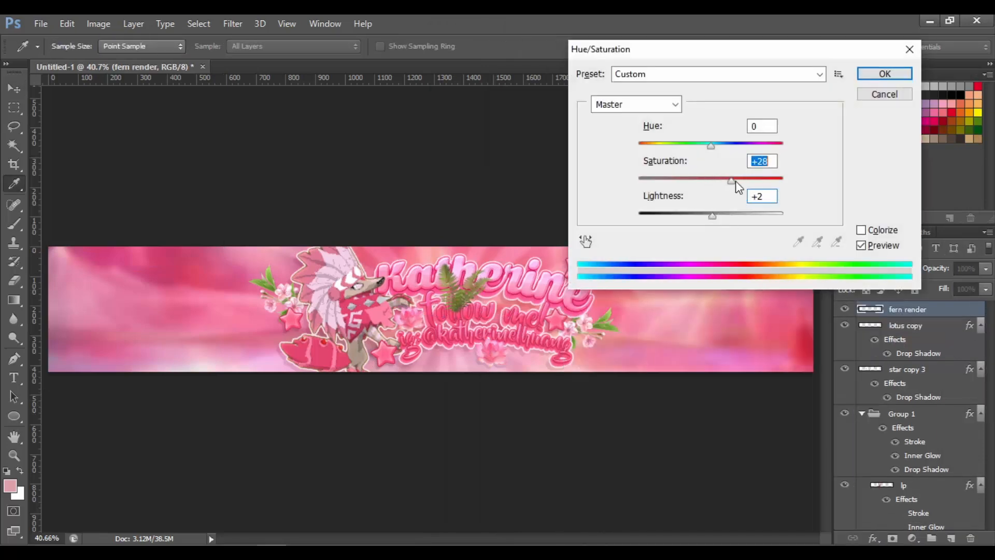
key(Return)
Move the fern beside the right star of the title and place its layer below the text and blossoms
key(v)
drag(486, 296, 639, 288)
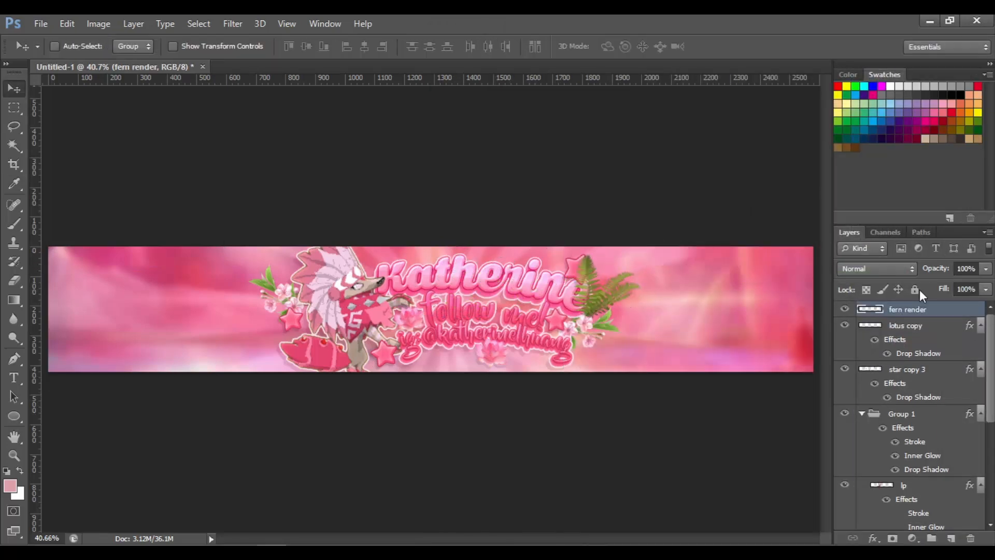
drag(919, 309, 913, 481)
Transform the fern to resize it and nudge it into place at the right end
key(ctrl+t)
drag(720, 254, 724, 309)
key(Return)
drag(635, 284, 640, 296)
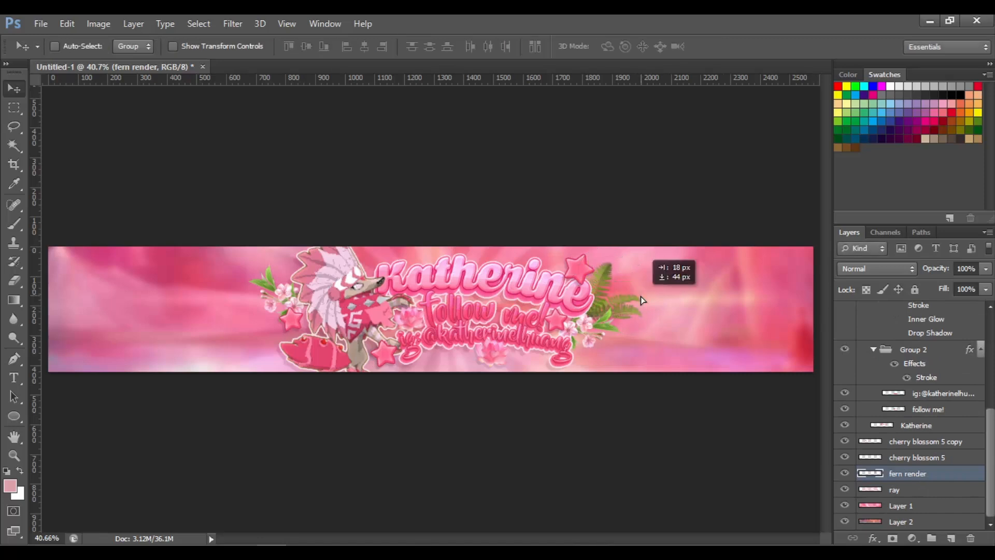
Brighten the fern slightly by raising its Hue/Saturation lightness
key(ctrl+u)
drag(711, 215, 717, 216)
key(Return)
Duplicate the fern, rotate the copy about -110° and move it to the lower left beside the character
key(ctrl+j)
key(ctrl+t)
drag(663, 353, 654, 217)
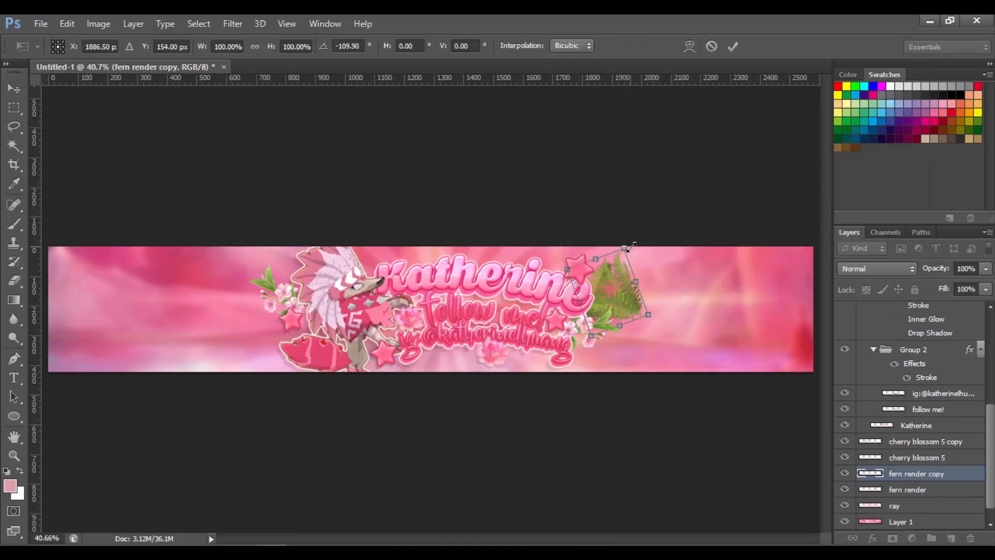
key(Return)
drag(627, 249, 339, 300)
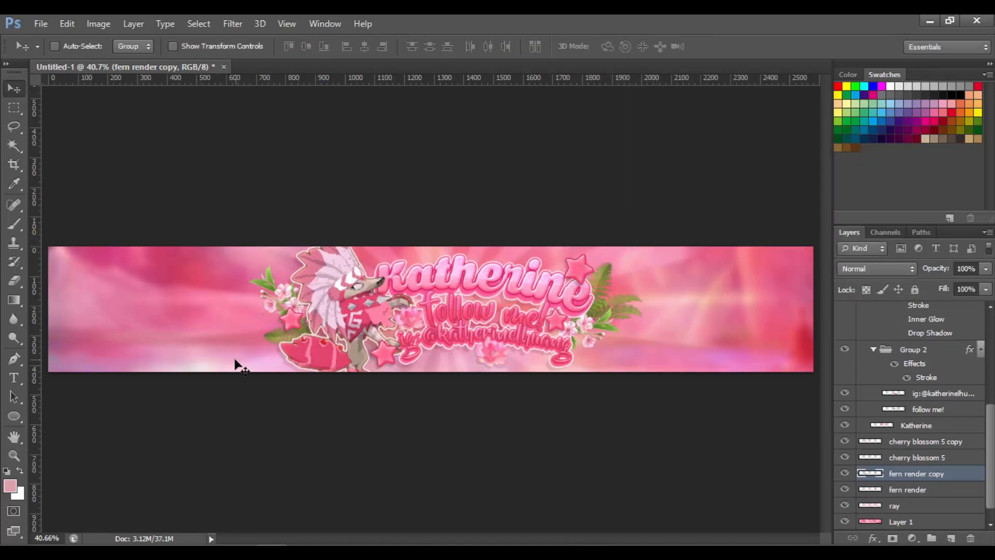
Rescale the fern copy and nudge it into place at the bottom left
key(ctrl+t)
drag(252, 354, 233, 374)
key(Return)
drag(304, 356, 307, 354)
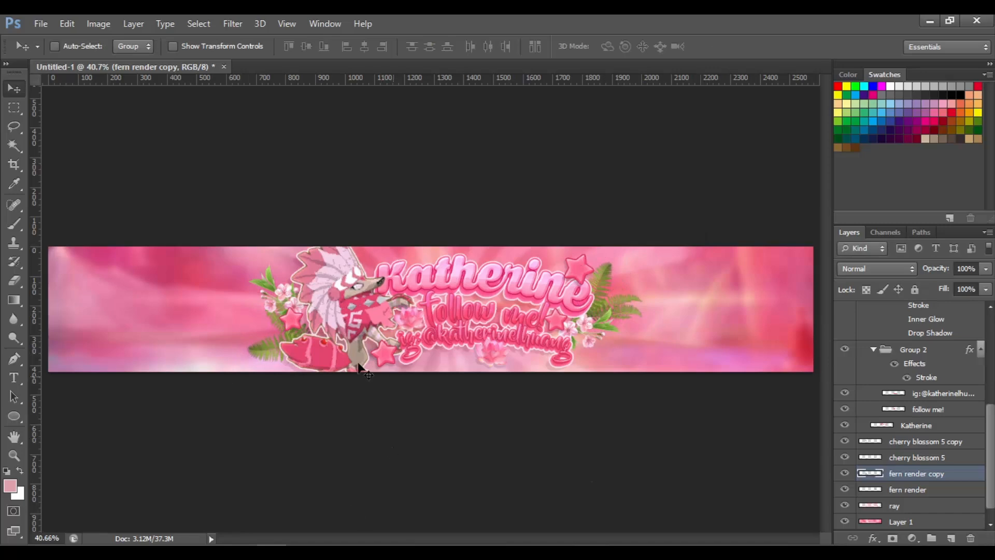
Try placing another plant image on the banner, then delete it
click(41, 24)
click(52, 267)
drag(963, 107, 964, 405)
double_click(692, 295)
key(Return)
drag(544, 388, 552, 367)
key(Delete)
Try placing the vine 3 image over the text, then delete it
click(41, 24)
click(52, 267)
drag(962, 155, 961, 368)
double_click(852, 239)
drag(462, 325, 593, 375)
key(Return)
key(ctrl+t)
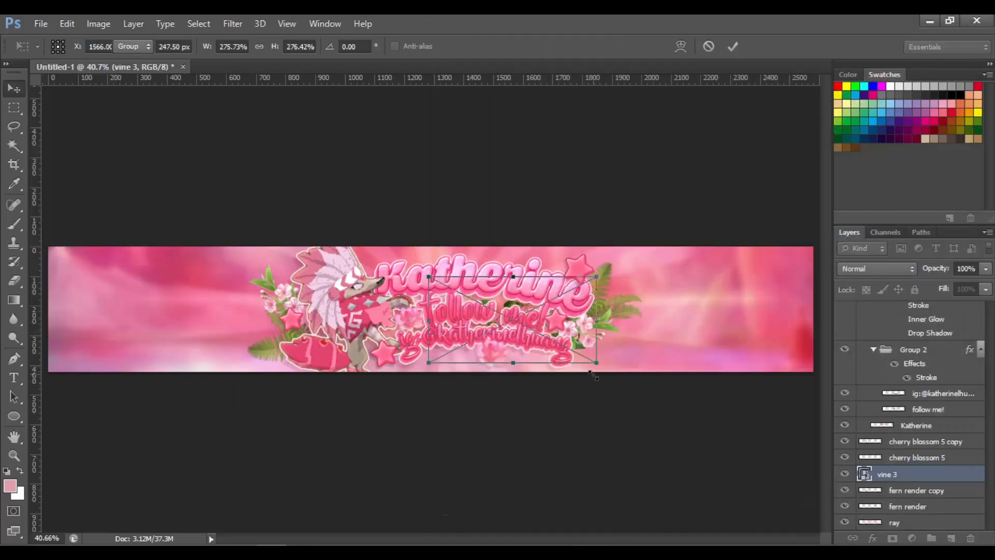
key(Return)
key(Delete)
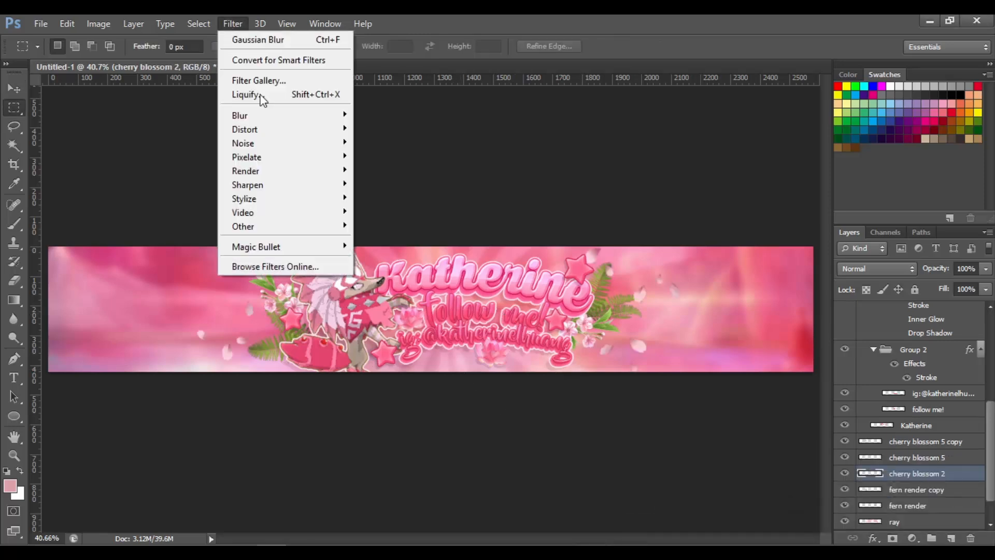
Apply Gaussian Blur to the cherry blossom 2 petals layer
click(258, 39)
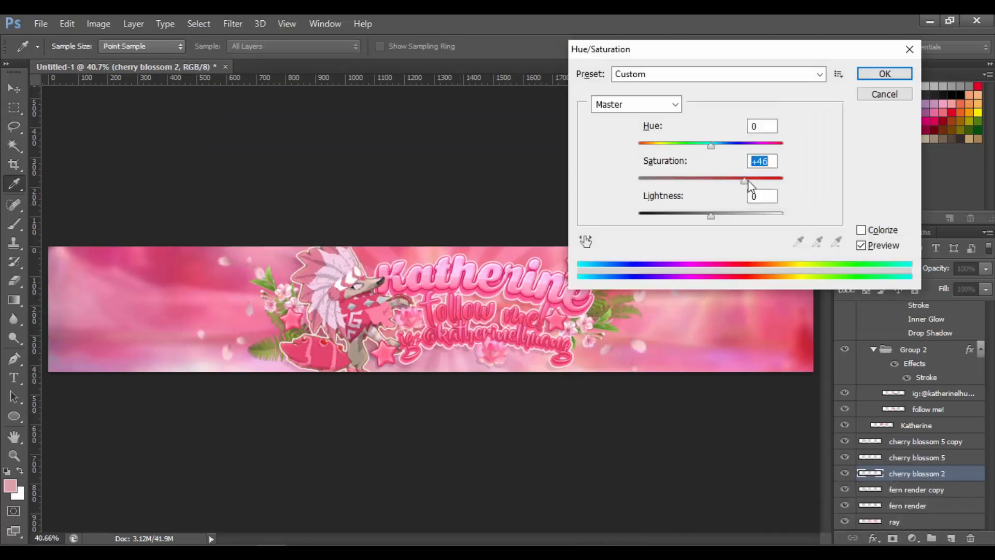
key(Return)
right_click(915, 473)
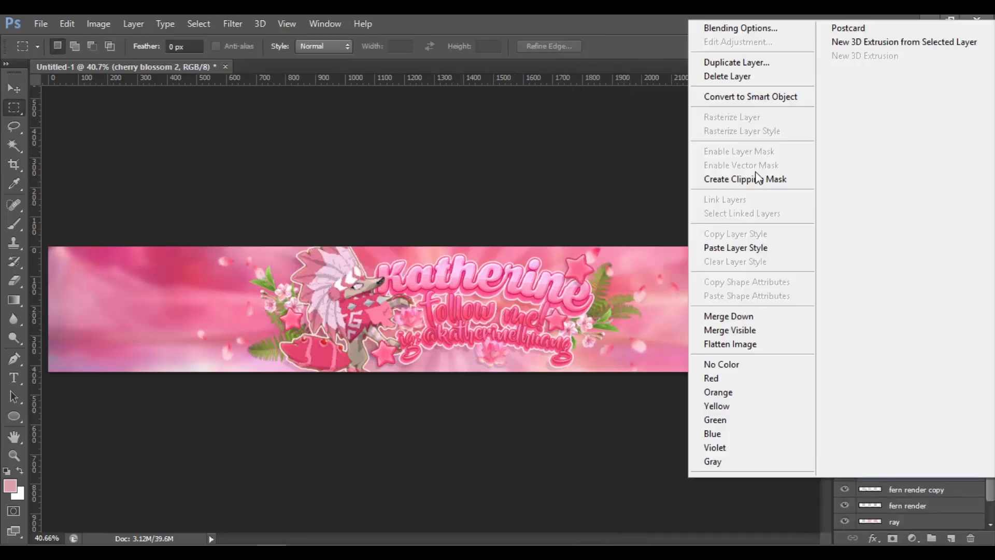
click(741, 29)
key(Return)
Group the cherry blossom and fern layers into a new group
click(923, 441)
click(931, 537)
click(927, 458)
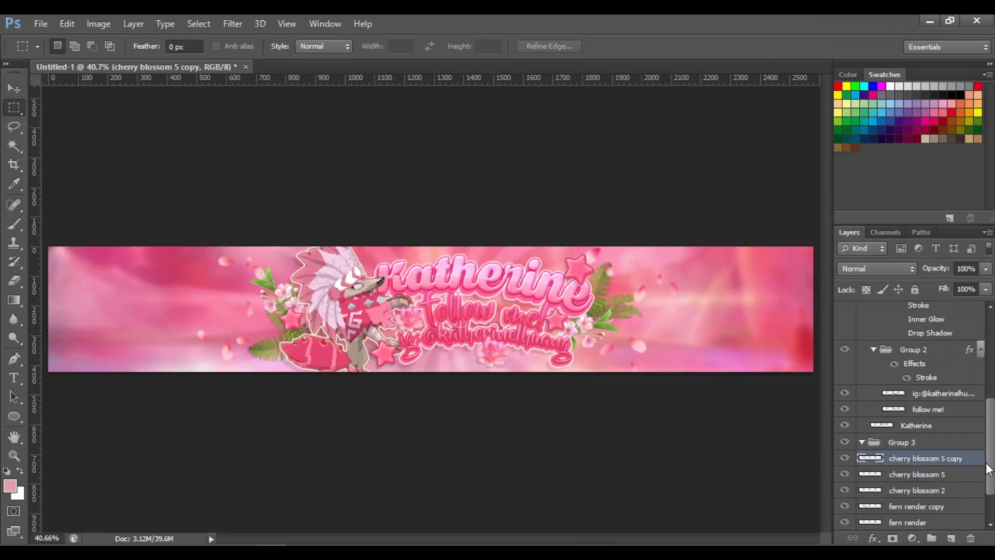
drag(989, 469, 989, 491)
shift+click(936, 475)
drag(936, 474, 907, 394)
Give the group a drop shadow with size 10 px and opacity 10%
right_click(907, 394)
click(894, 29)
click(575, 290)
drag(803, 196, 790, 197)
text(0)
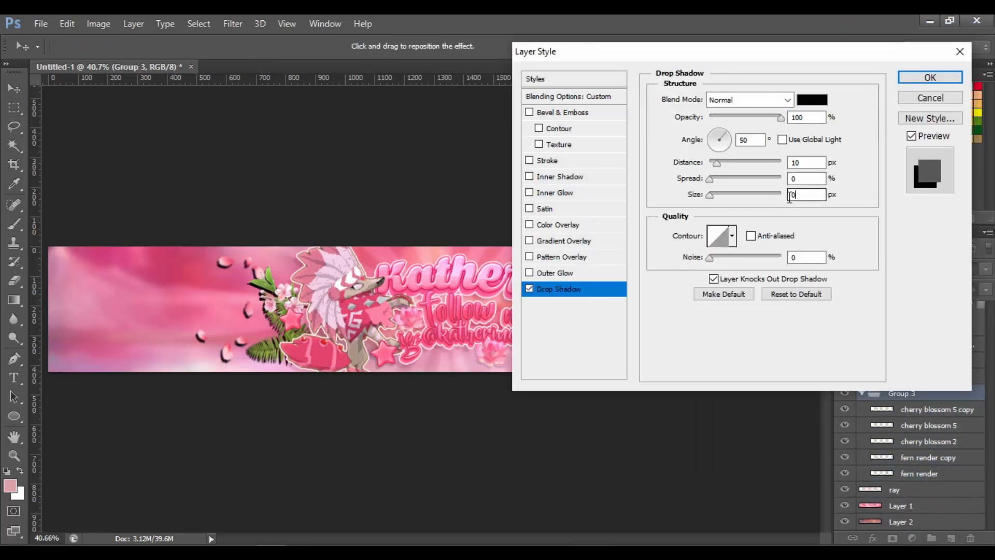
text(10)
drag(815, 118, 728, 119)
text(10)
key(Return)
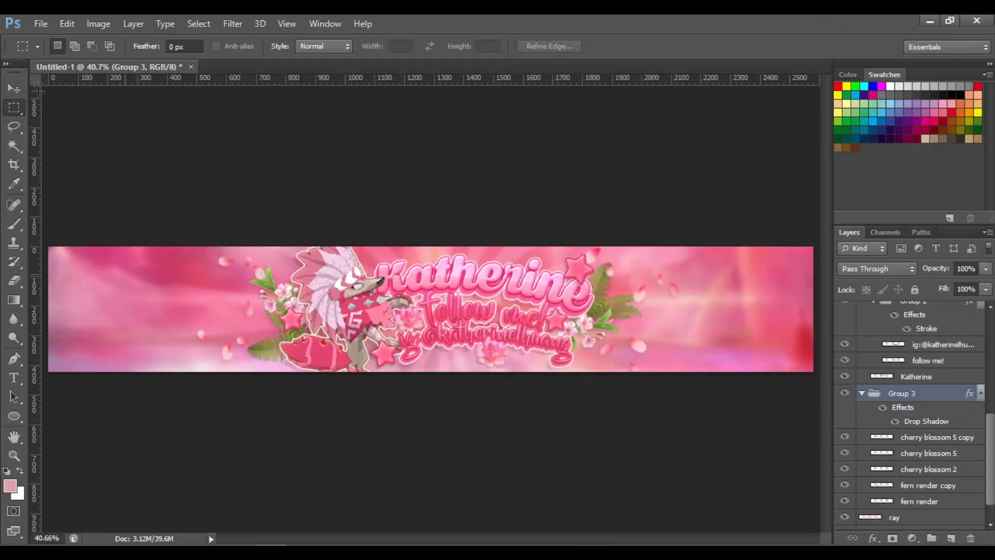
Place the light image above the lotus copy layer
key(v)
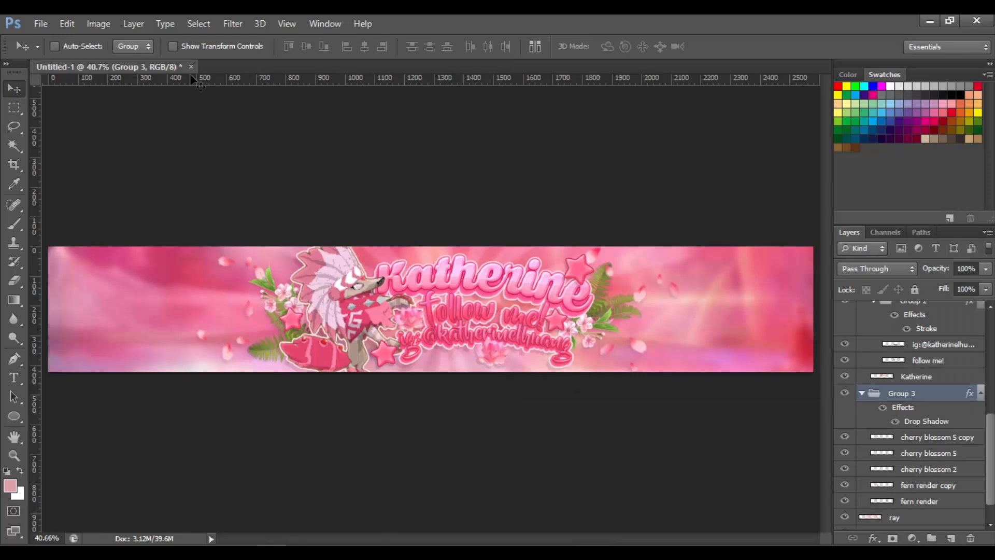
drag(989, 483, 989, 378)
click(920, 310)
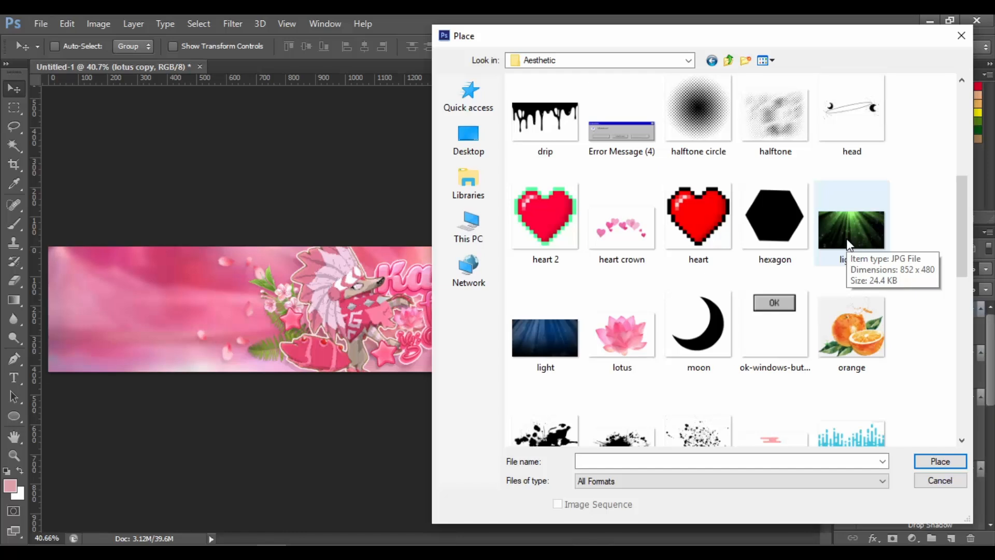
double_click(846, 229)
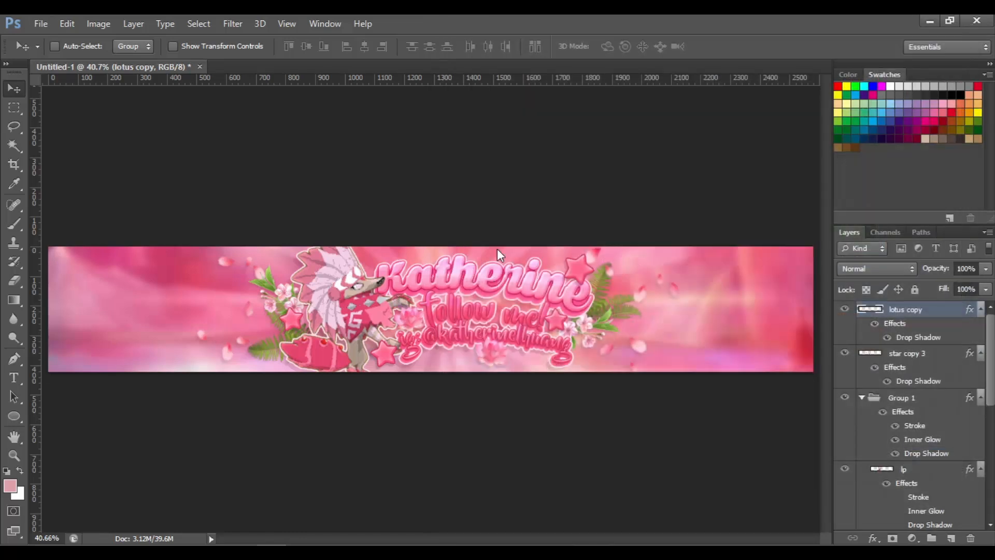
key(Return)
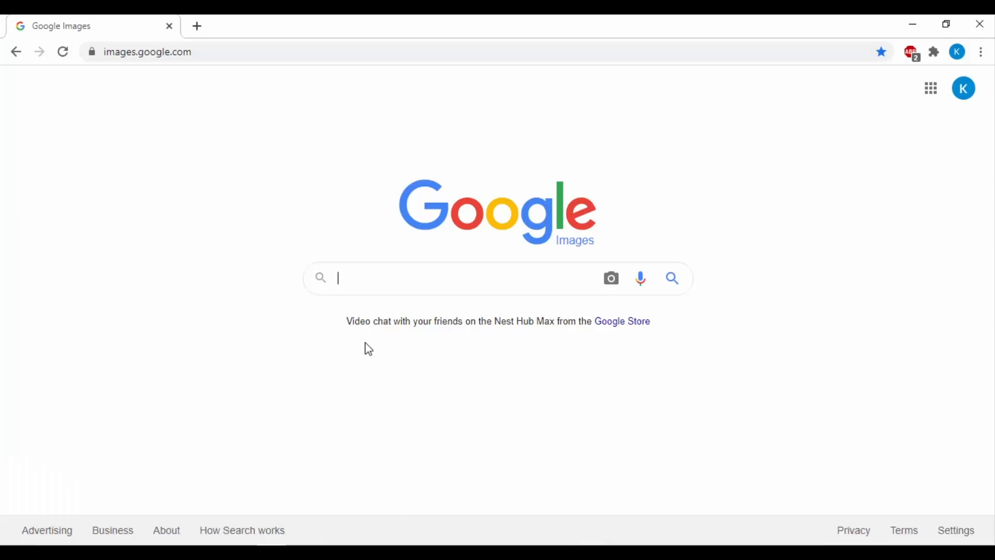
Switch to the browser and search Google Images for light leaks overlay
text(lig)
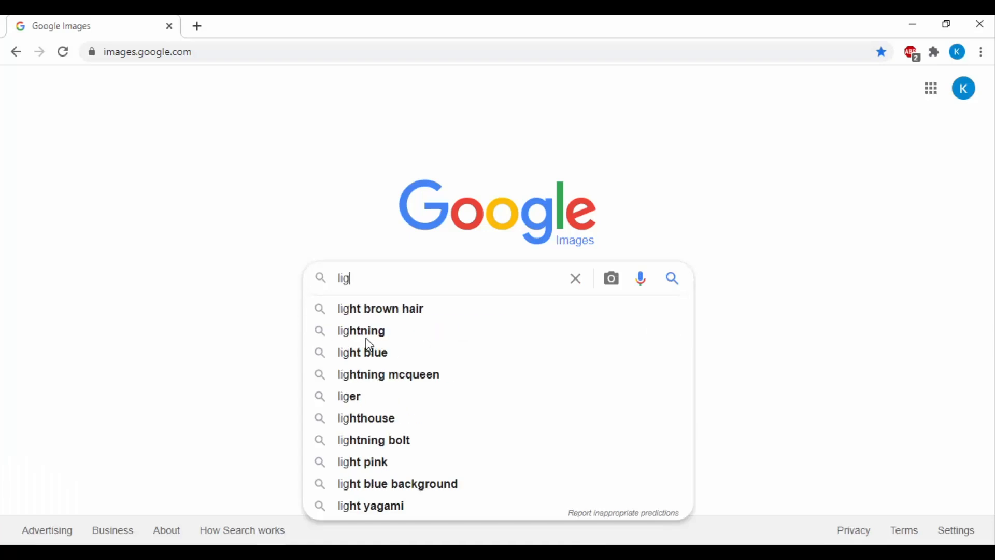
text(ht leaks overlay)
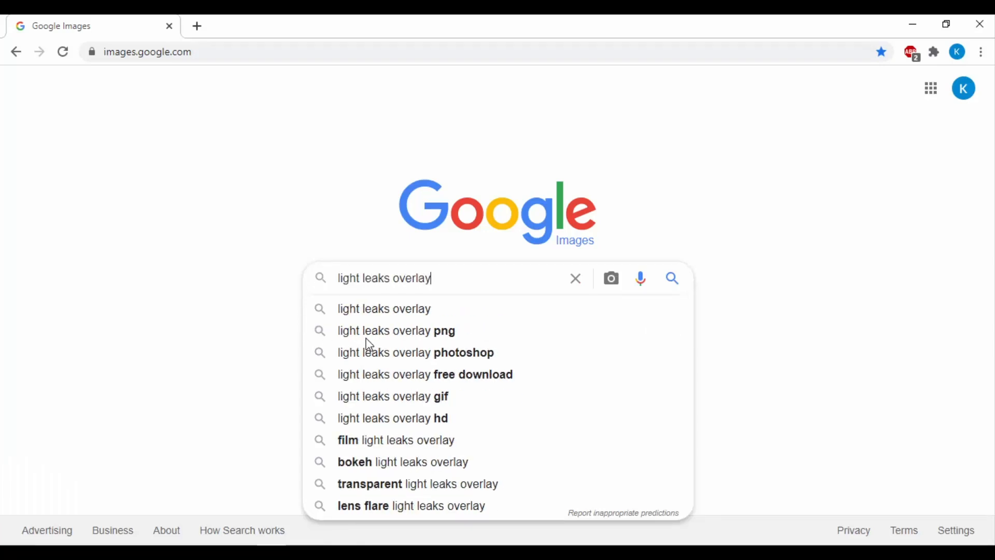
key(Return)
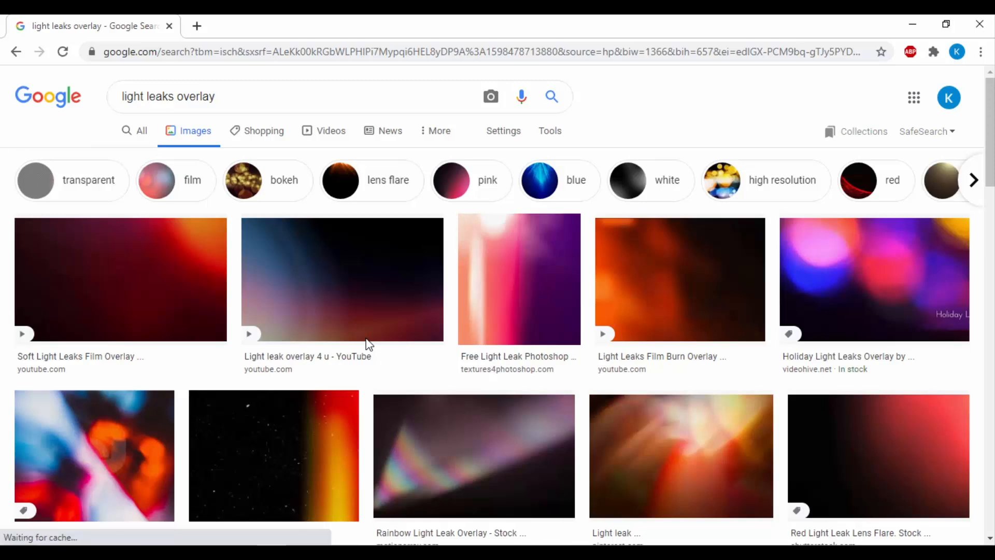
drag(993, 166, 993, 266)
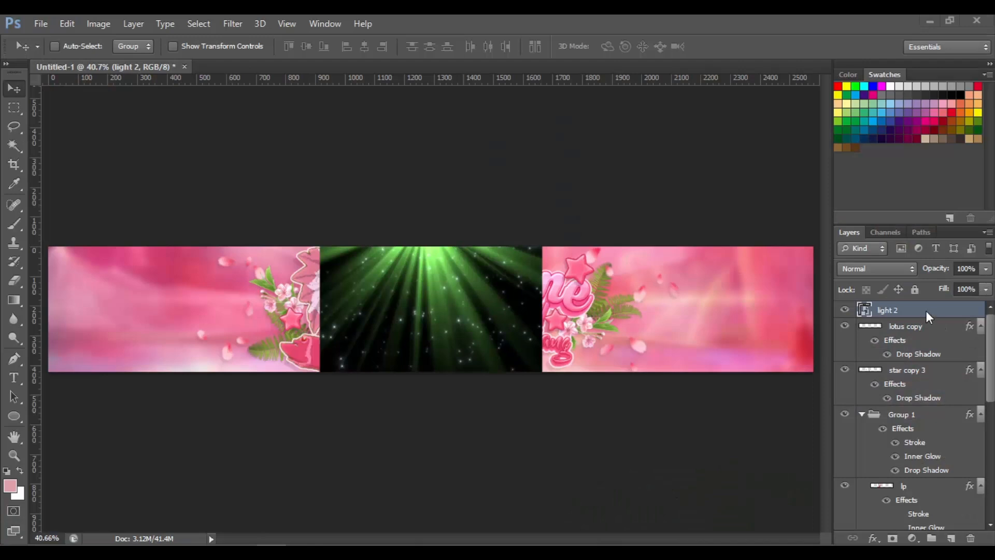
Rasterize the light 2 layer, then scale and position it to cover the whole banner
right_click(914, 310)
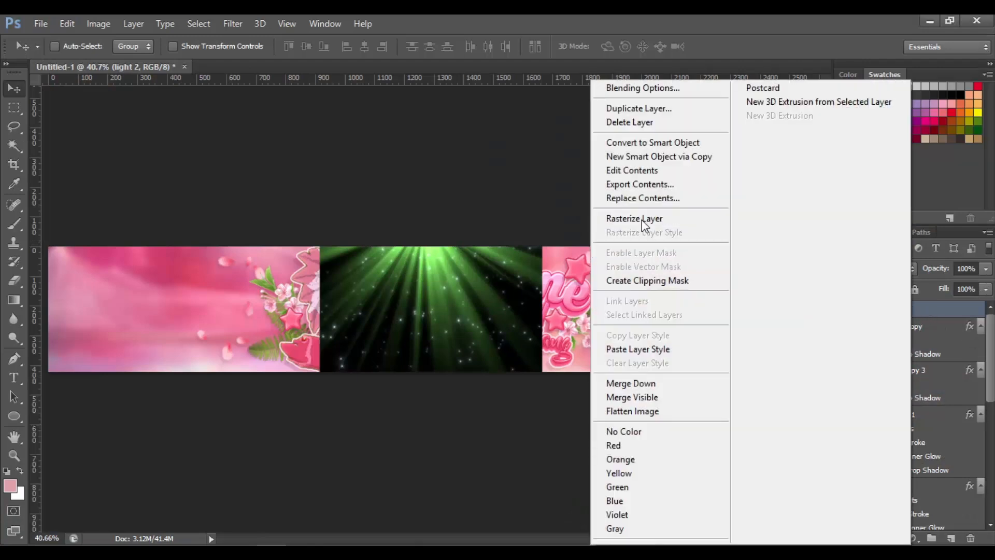
click(648, 218)
key(ctrl+t)
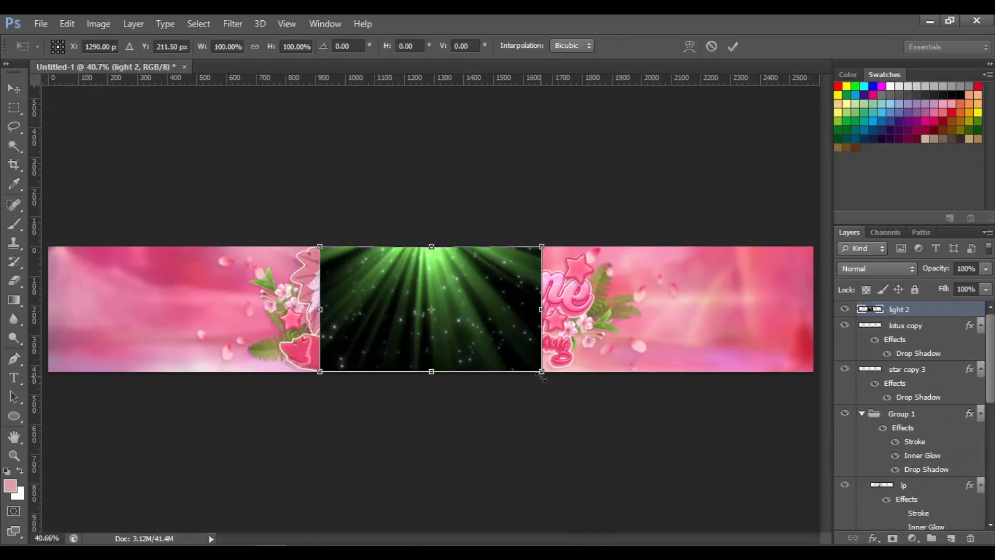
drag(542, 371, 826, 532)
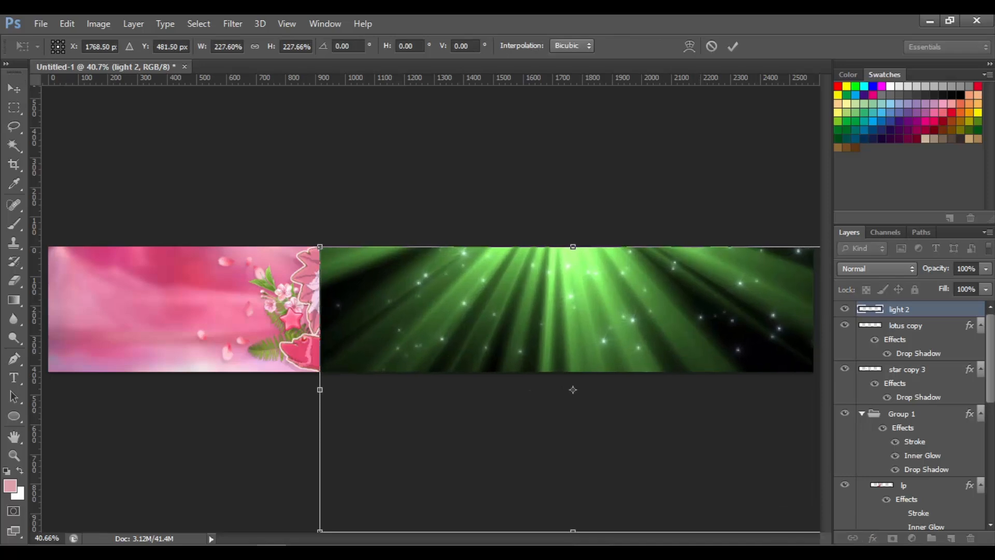
drag(319, 242, 29, 89)
key(Return)
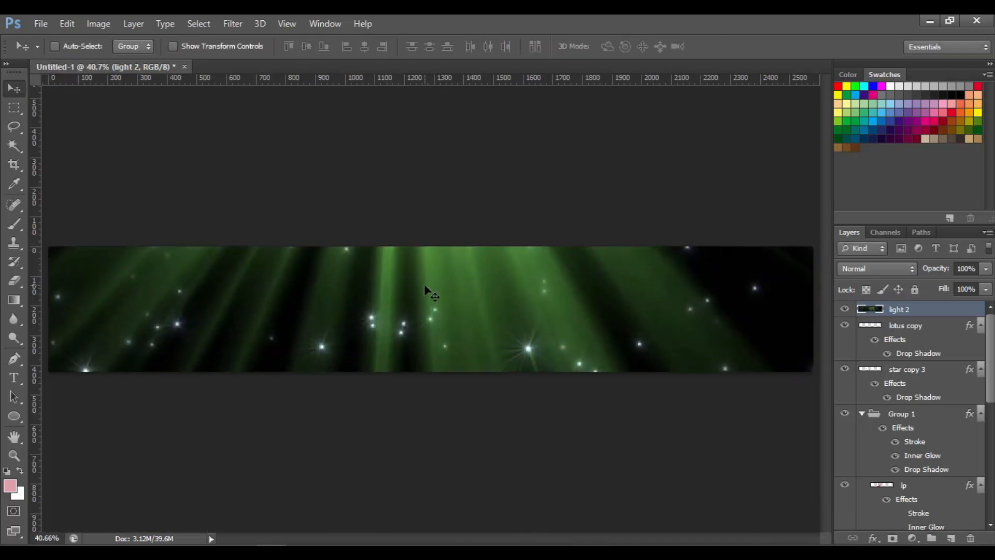
drag(424, 284, 425, 310)
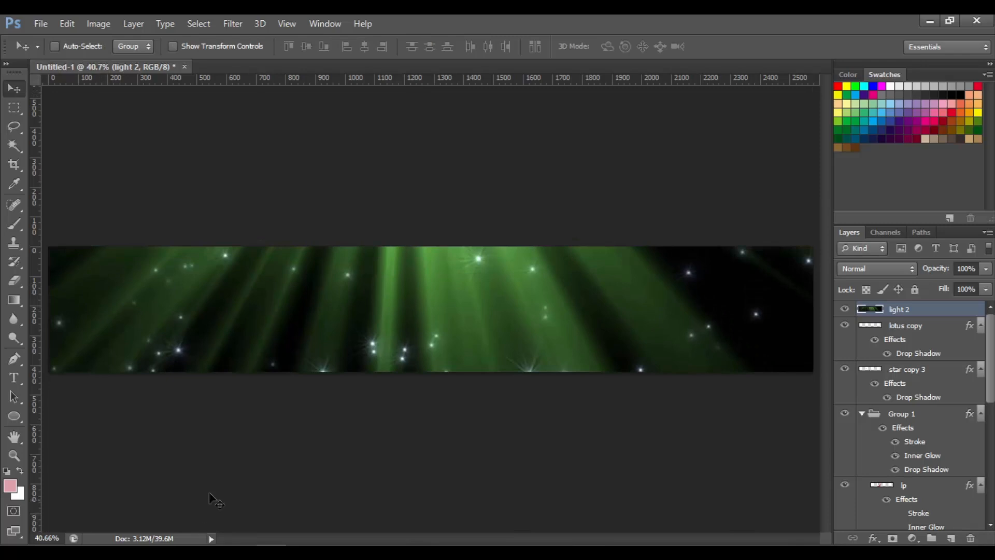
With a soft 180 px eraser at 35% opacity, erase parts of the light layer across the centre and left
click(17, 278)
click(62, 47)
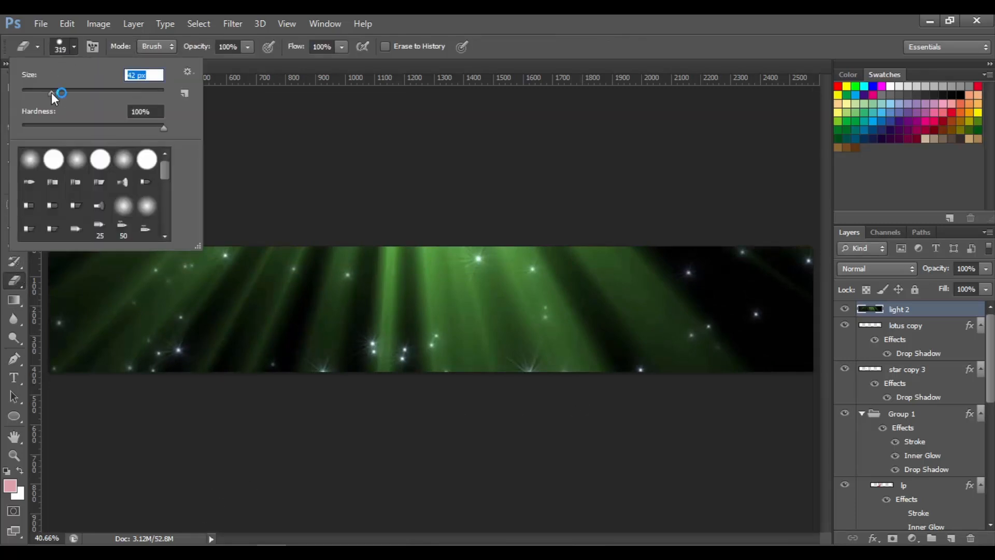
drag(52, 93, 46, 91)
click(70, 56)
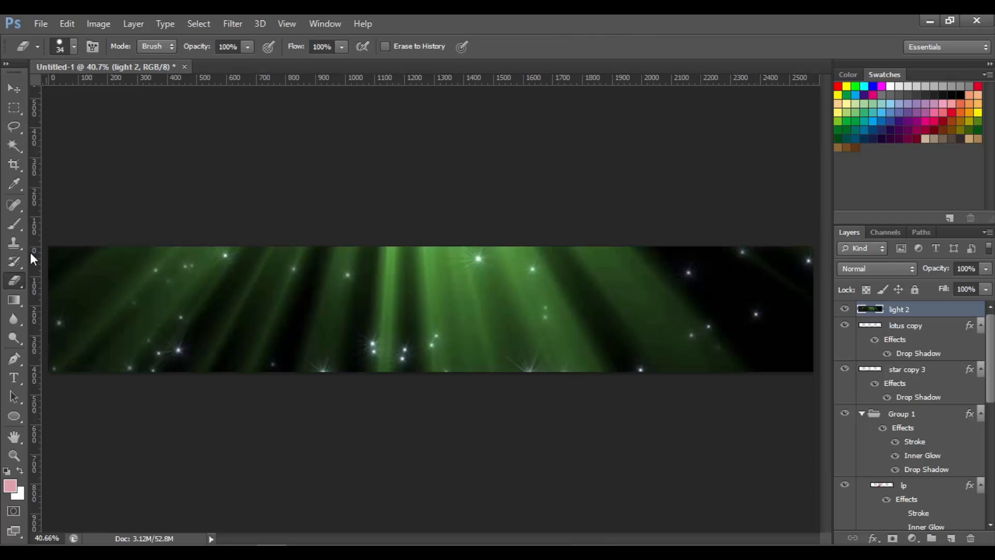
click(70, 47)
click(93, 92)
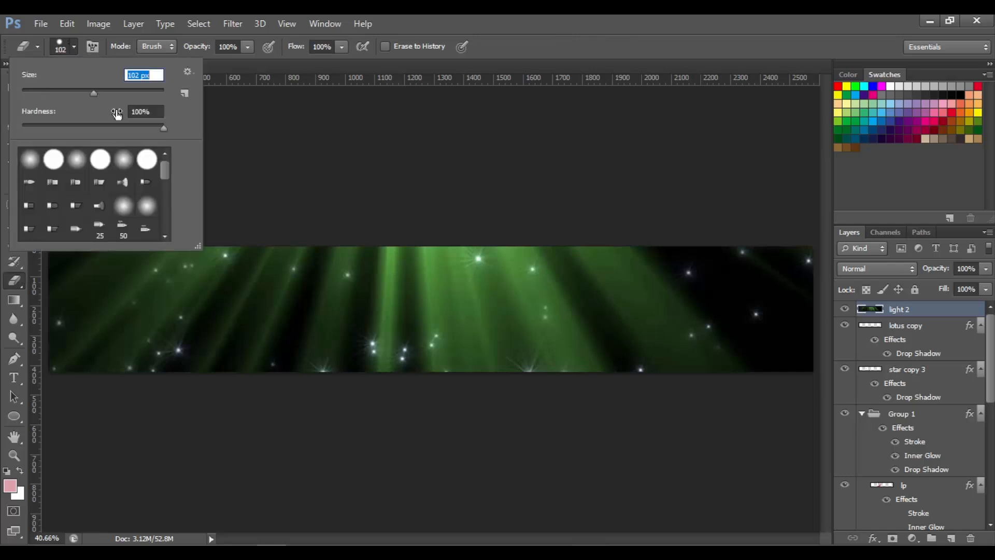
click(131, 125)
click(74, 50)
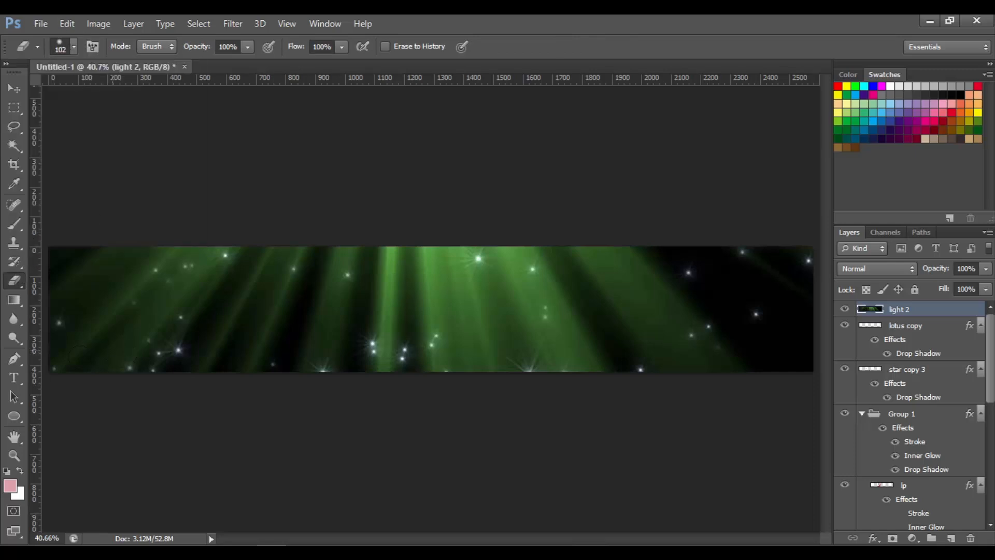
click(73, 46)
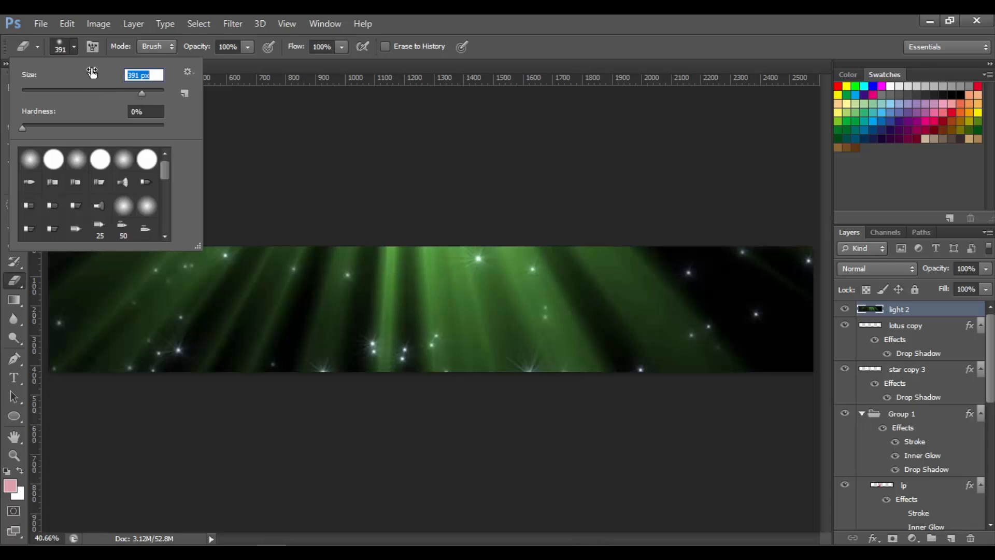
click(73, 56)
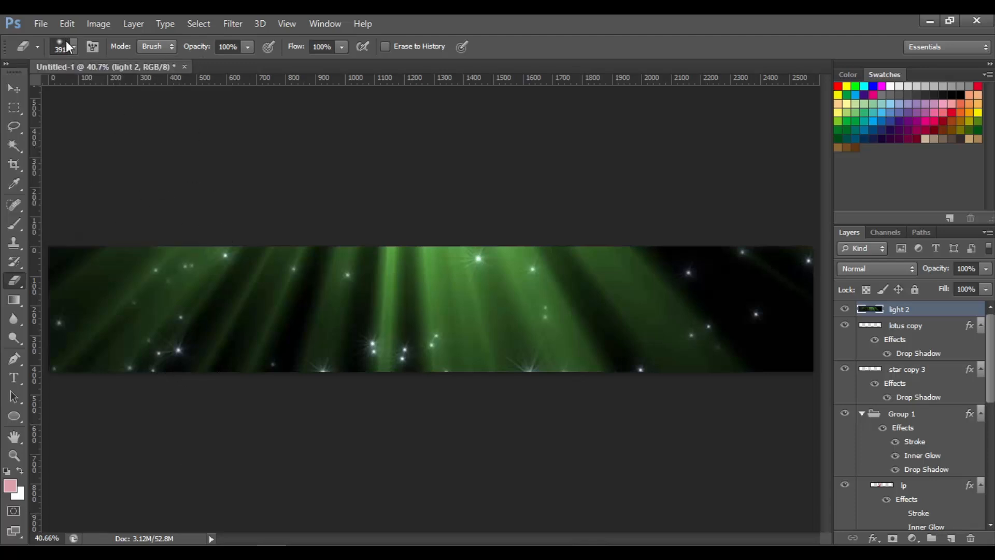
click(66, 42)
click(121, 91)
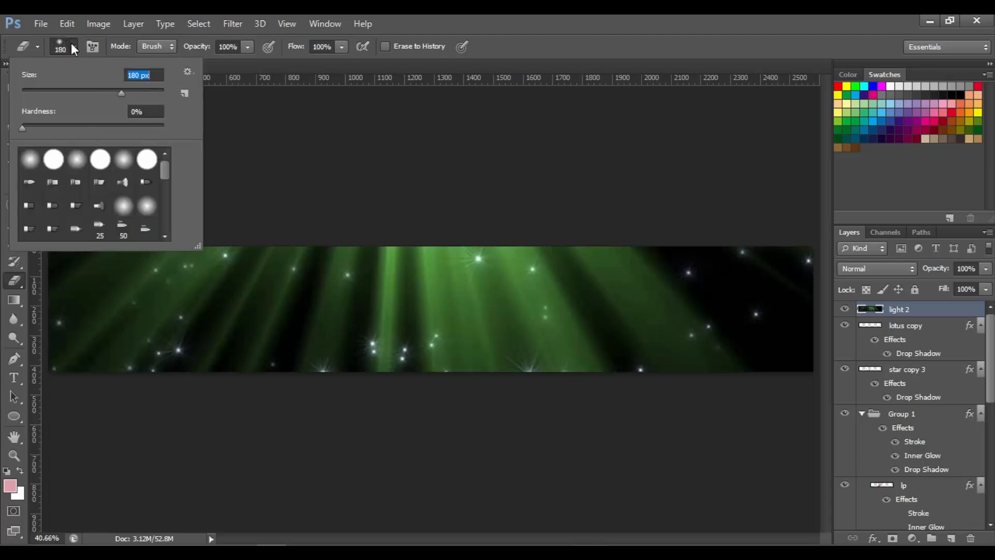
click(408, 151)
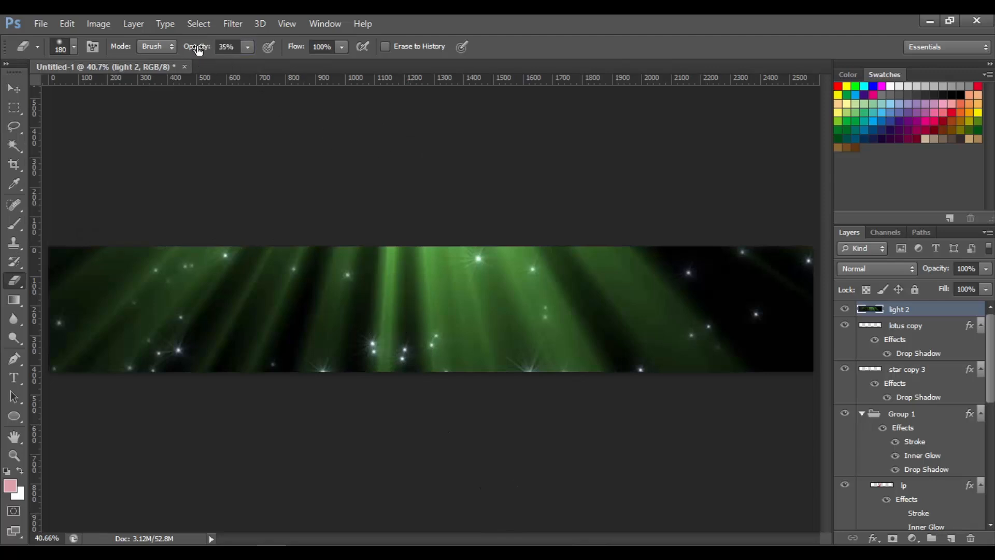
drag(461, 371, 442, 238)
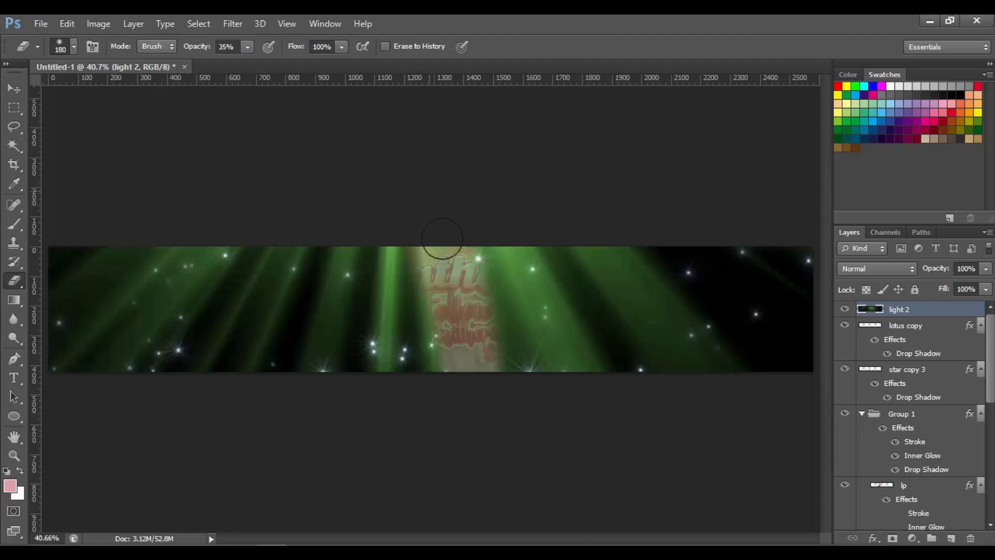
drag(608, 275, 497, 161)
mouse_move(193, 177)
mouse_down()
mouse_move(257, 163)
mouse_move(201, 319)
mouse_up()
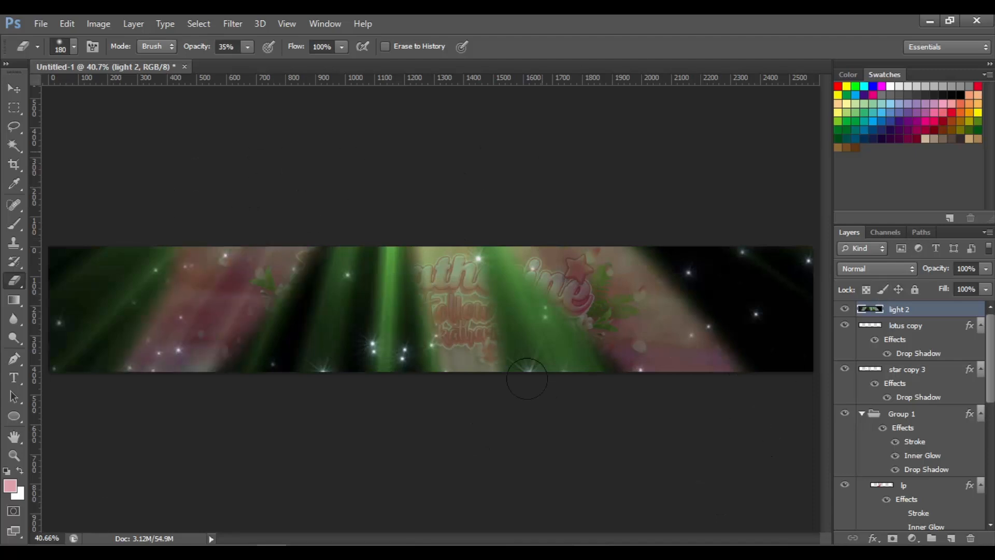
click(19, 88)
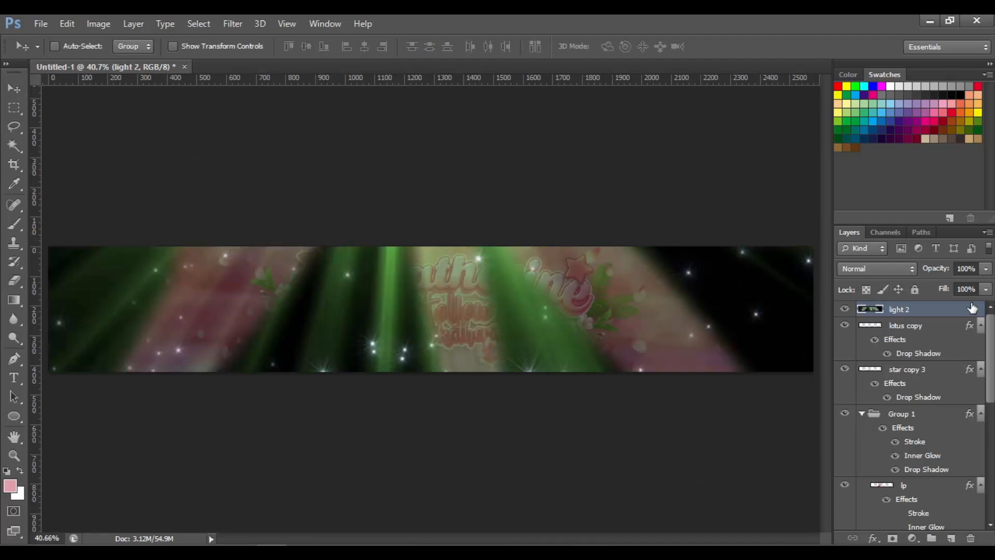
Shift the light layer's hue to -37 with Hue/Saturation
key(ctrl+u)
drag(711, 146, 684, 146)
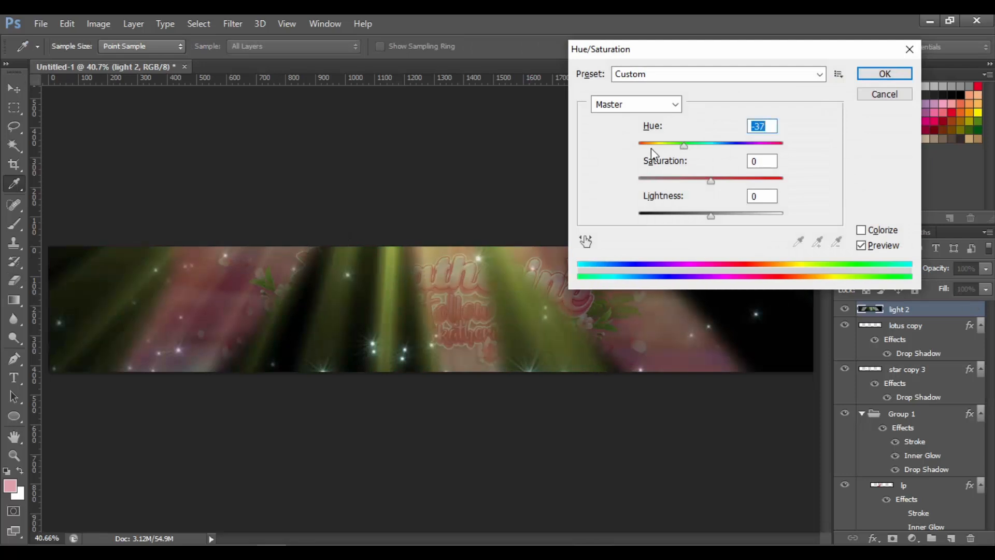
click(863, 75)
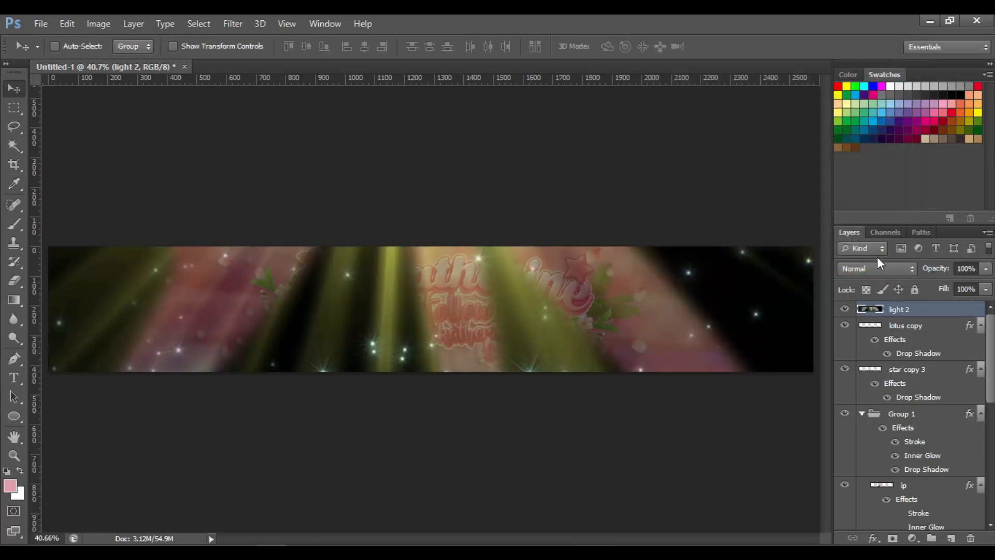
Set the light layer's blend mode to Color Dodge
click(884, 269)
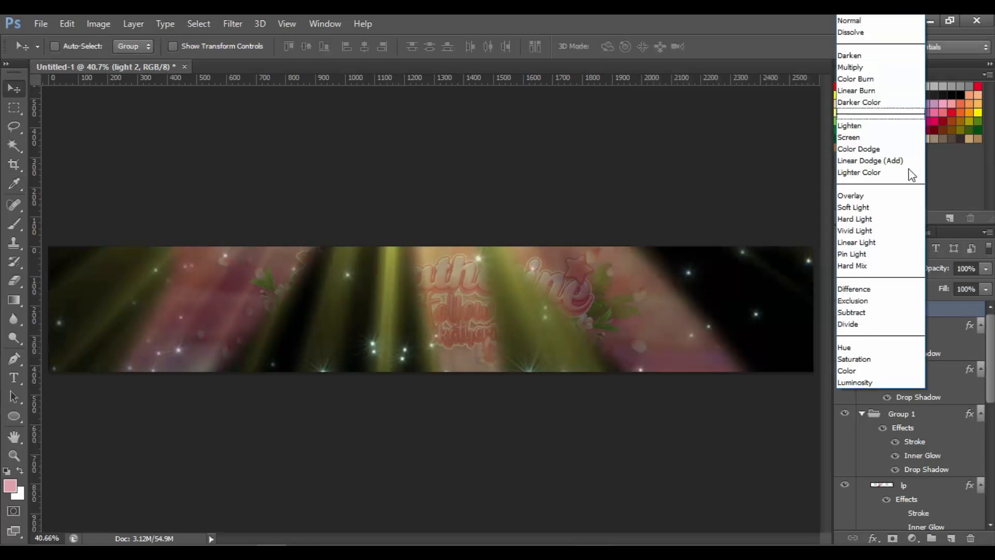
click(870, 137)
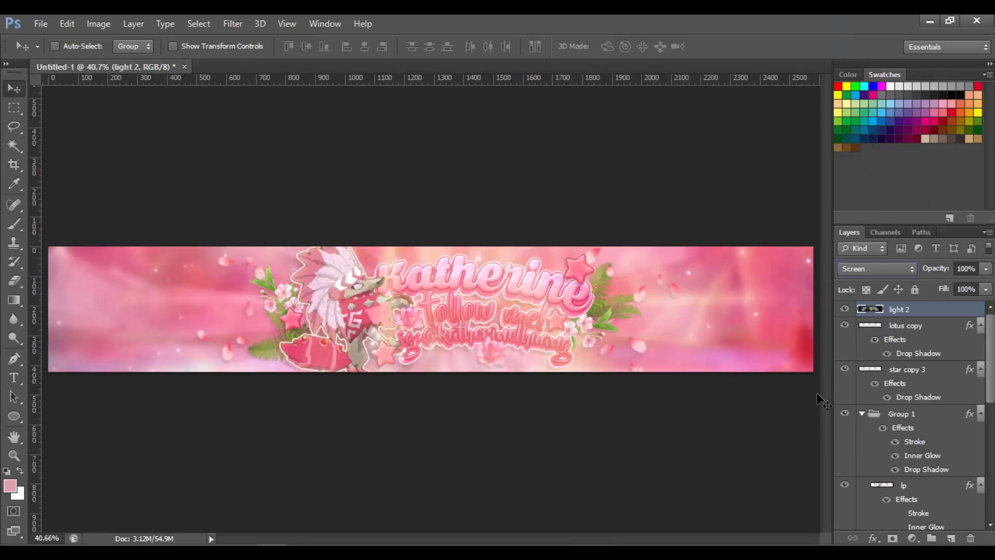
click(876, 268)
click(882, 150)
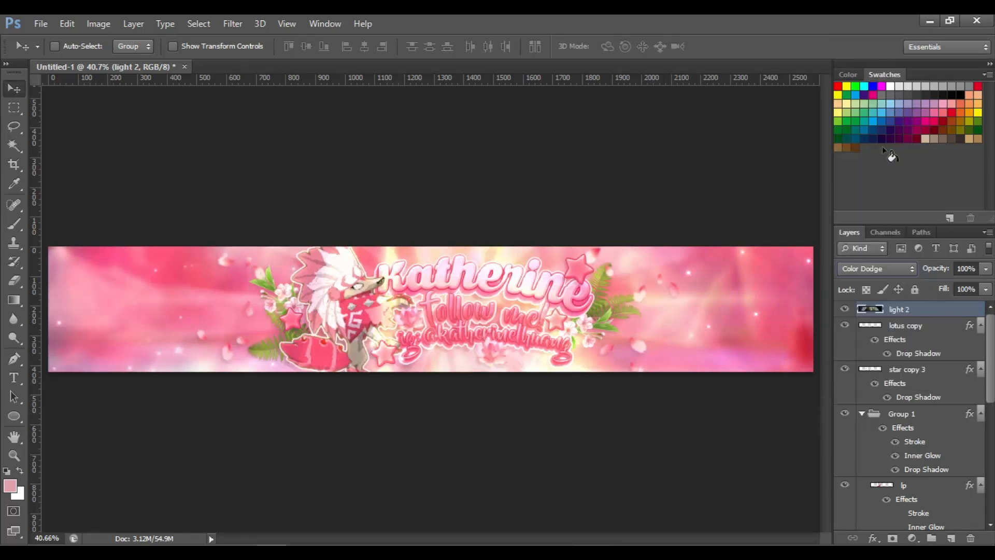
click(876, 270)
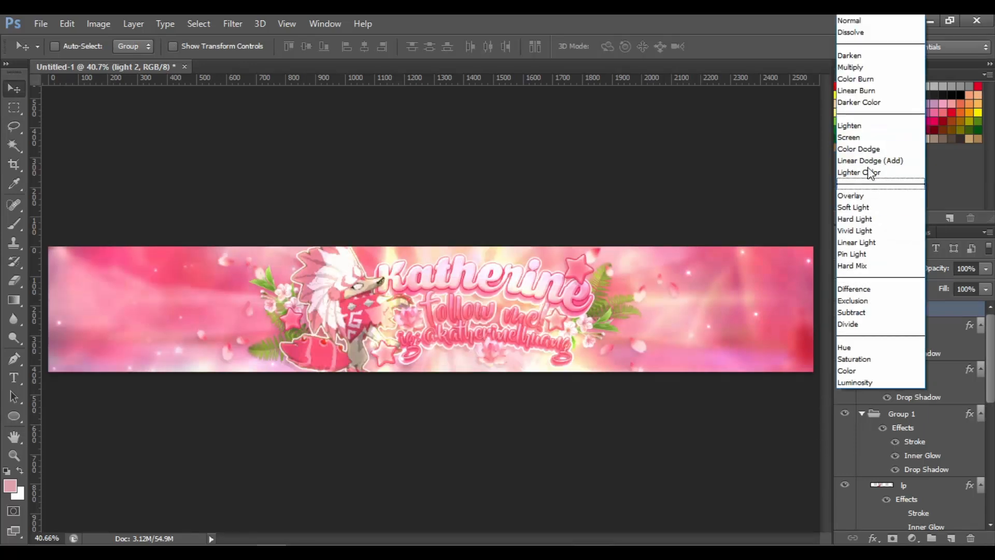
click(871, 160)
click(874, 268)
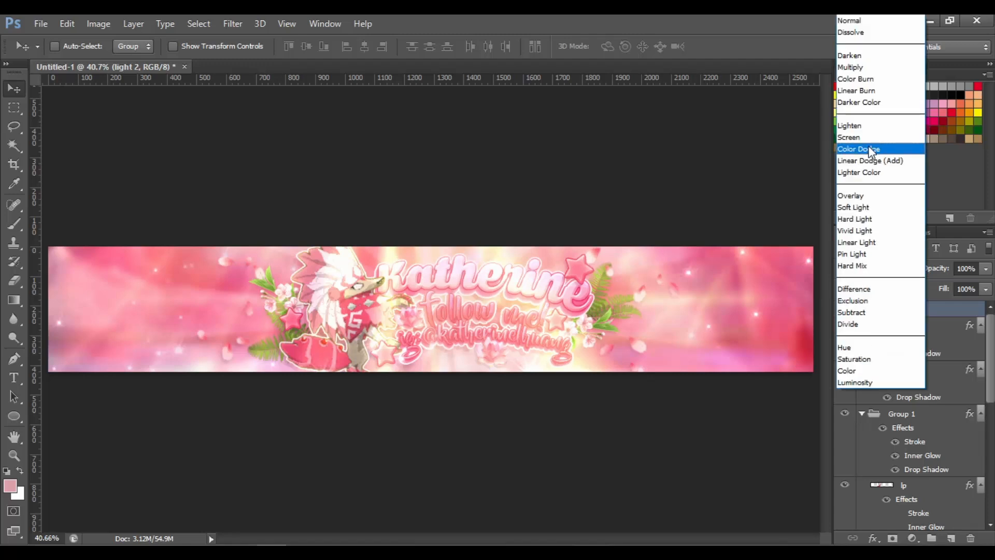
click(879, 150)
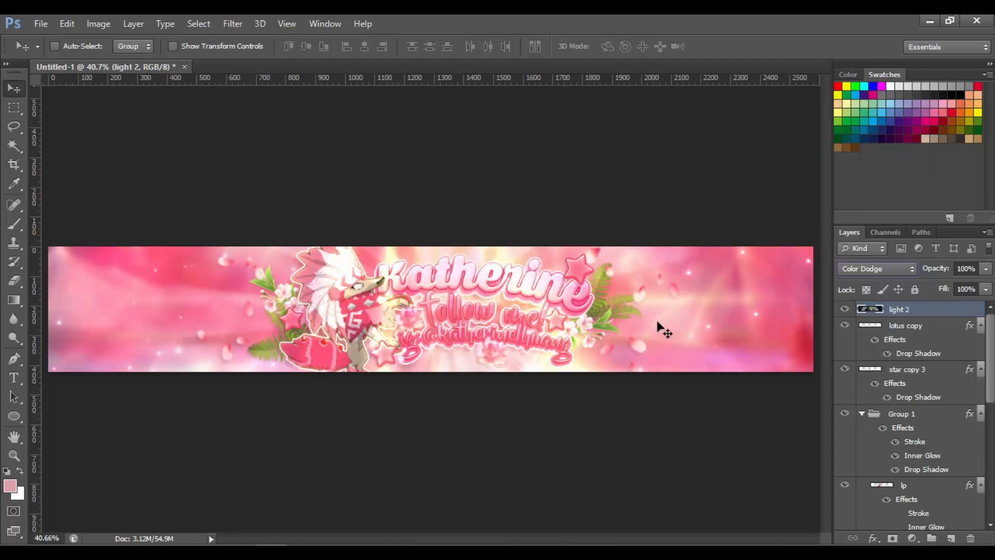
Adjust the light layer with Hue/Saturation: hue -16, saturation +21, lightness -19
key(i)
key(ctrl+u)
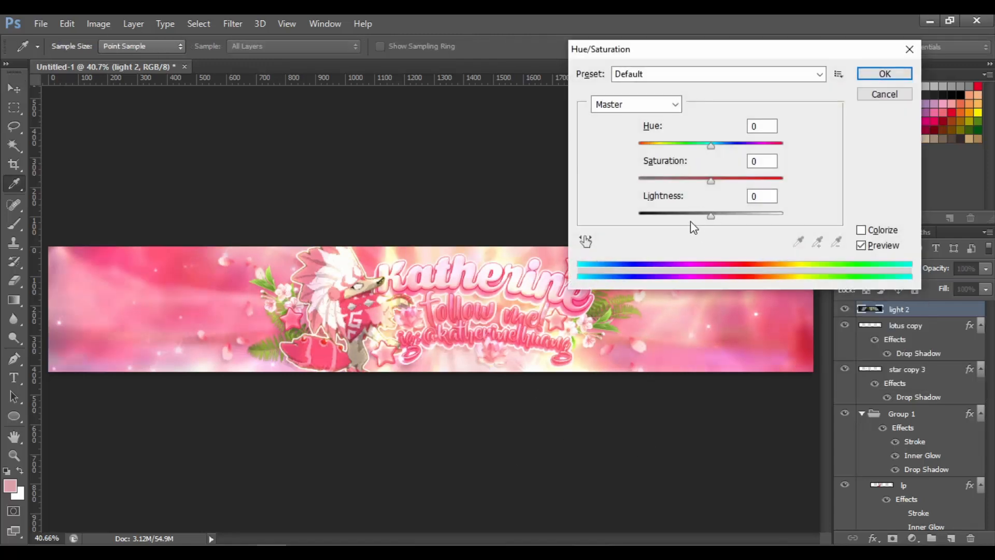
click(695, 217)
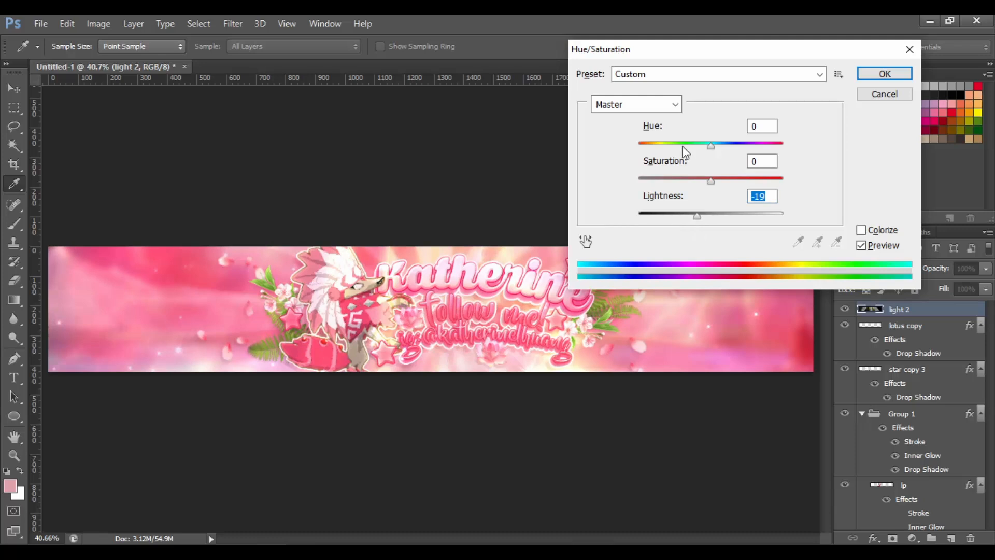
drag(683, 146, 643, 146)
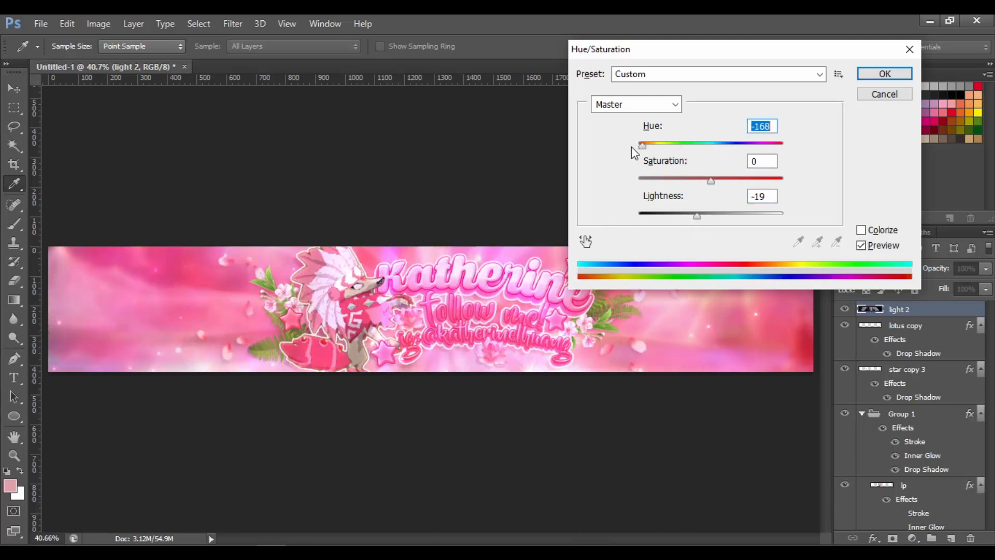
drag(750, 148, 699, 147)
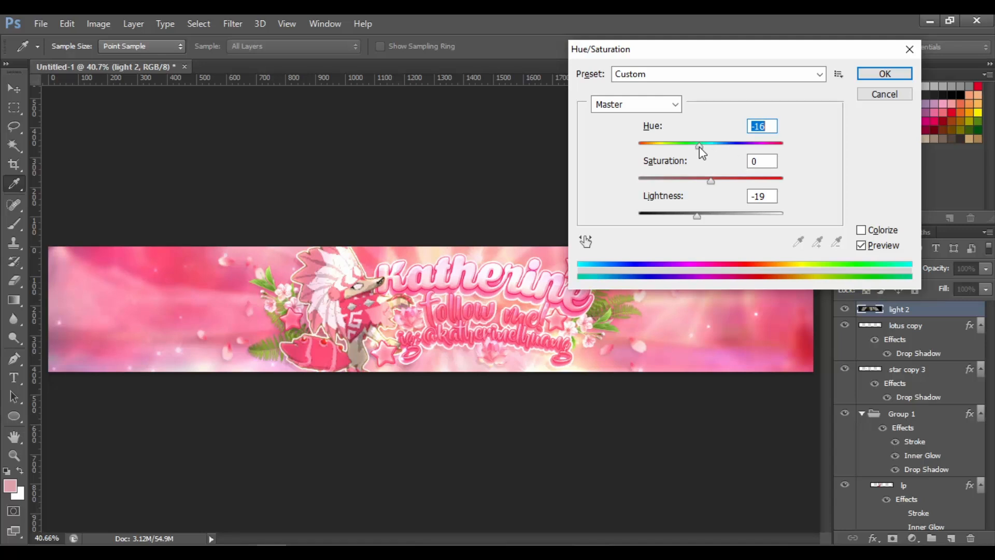
click(736, 180)
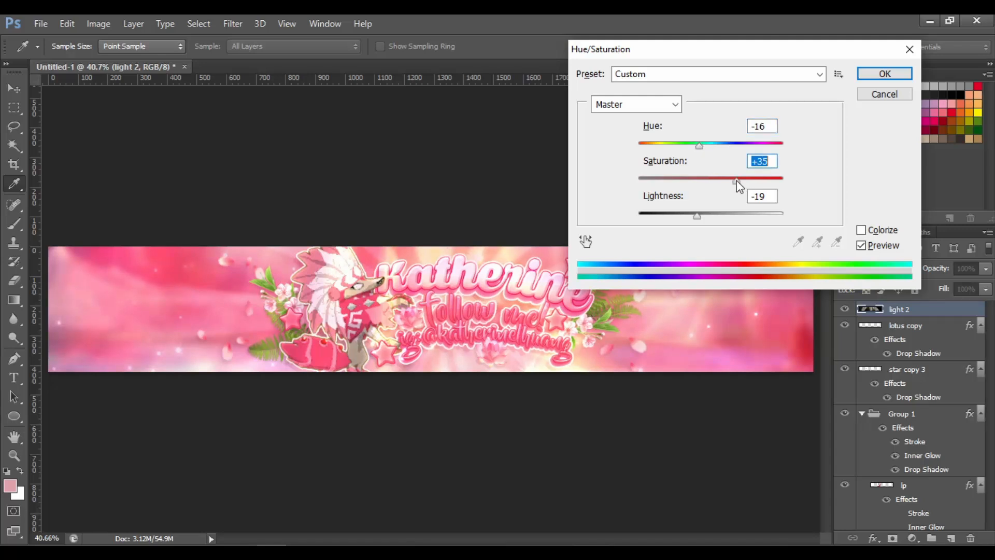
drag(736, 180, 732, 181)
click(726, 181)
key(Return)
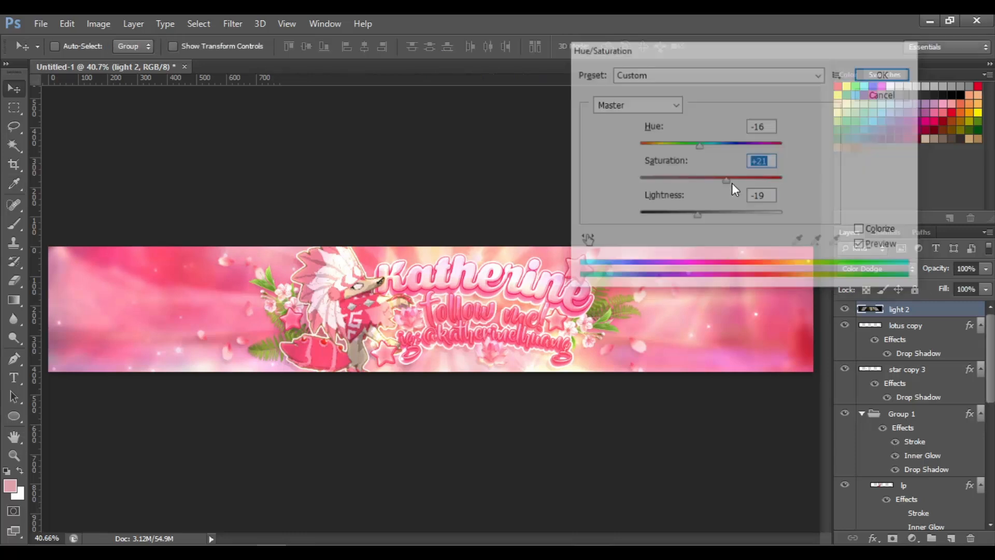
Create a new empty layer above the light 2 layer
click(13, 283)
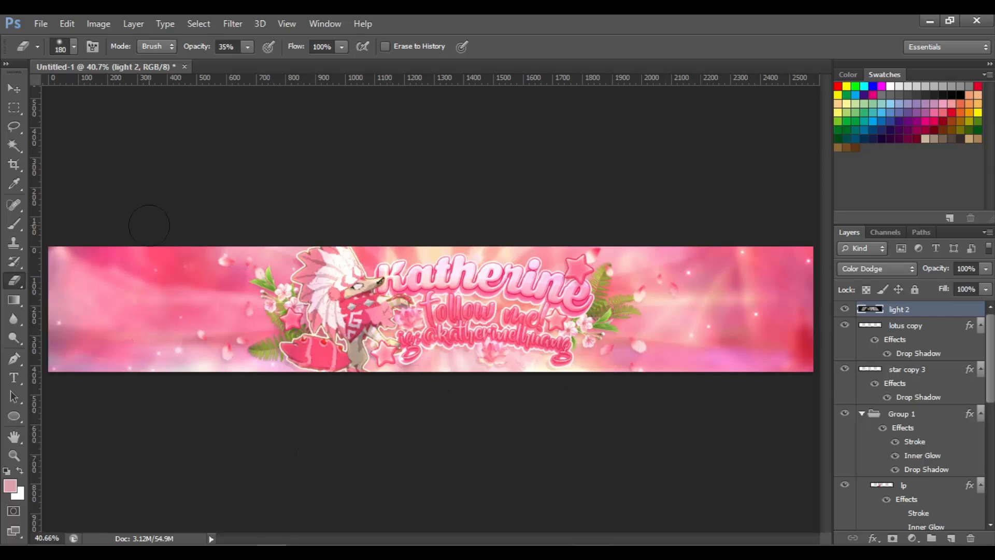
click(14, 88)
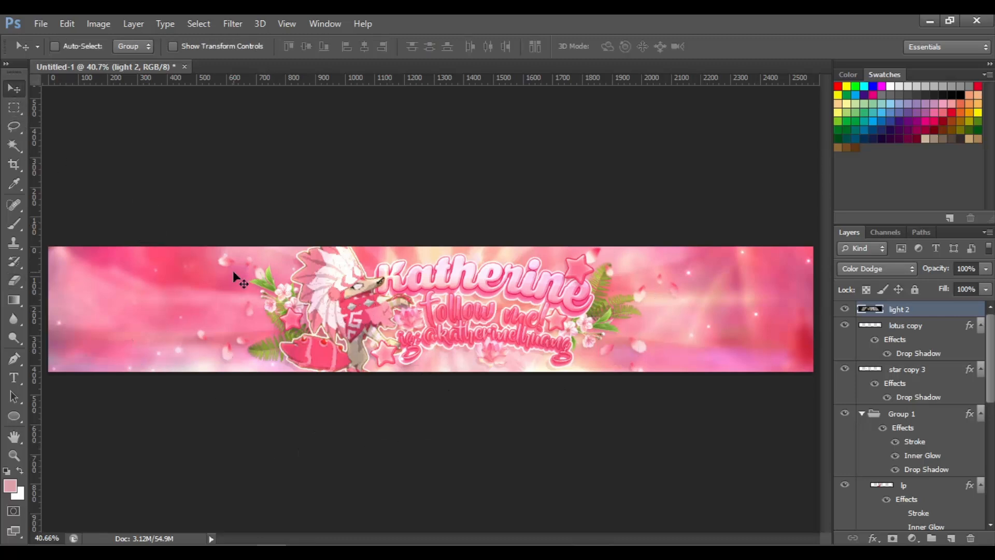
key(Return)
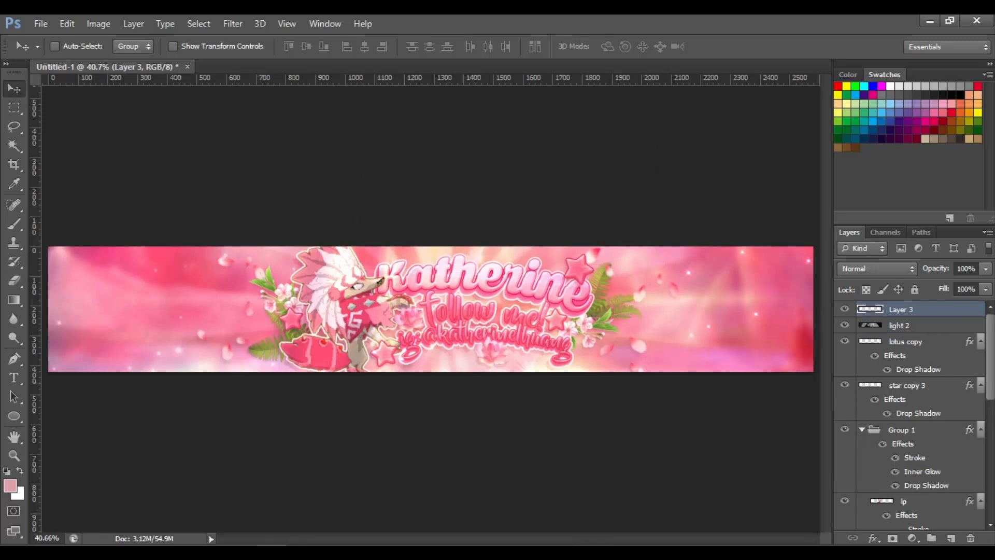
Choose a 14 px round brush and set the foreground colour to a pale yellow for painting sparkle dots
click(20, 223)
click(64, 46)
mouse_move(30, 91)
mouse_down()
mouse_move(49, 93)
mouse_move(32, 94)
mouse_up()
click(63, 49)
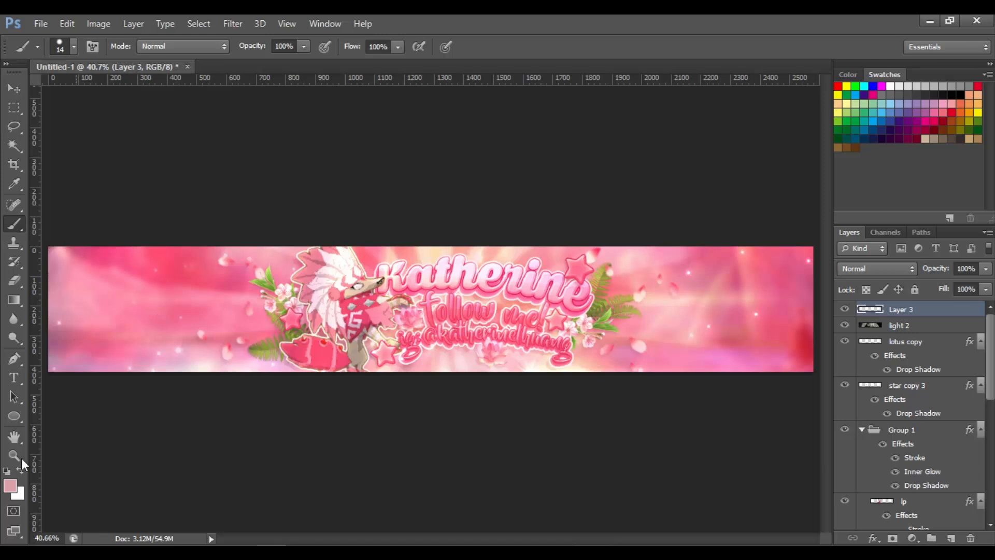
click(10, 486)
click(669, 255)
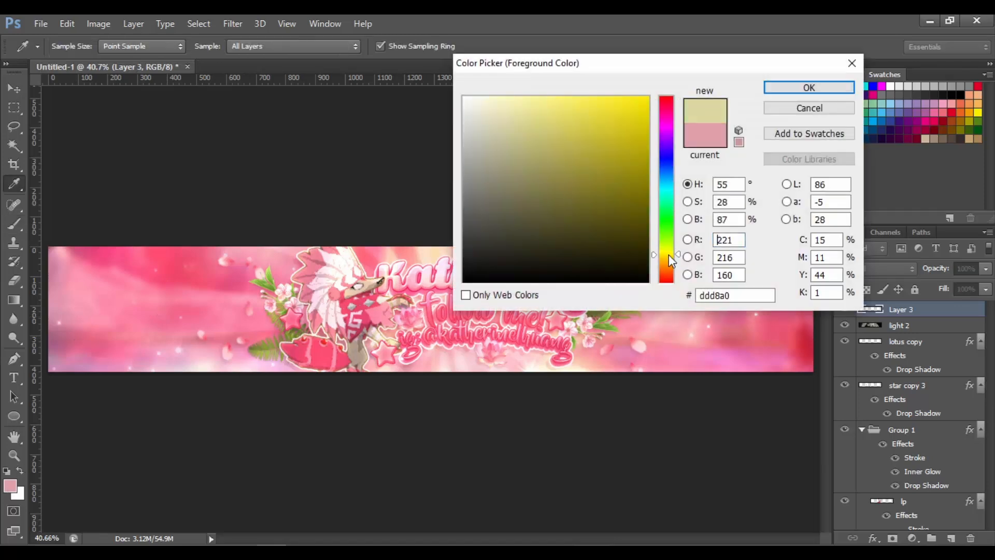
drag(672, 259, 672, 262)
drag(584, 134, 566, 69)
click(812, 89)
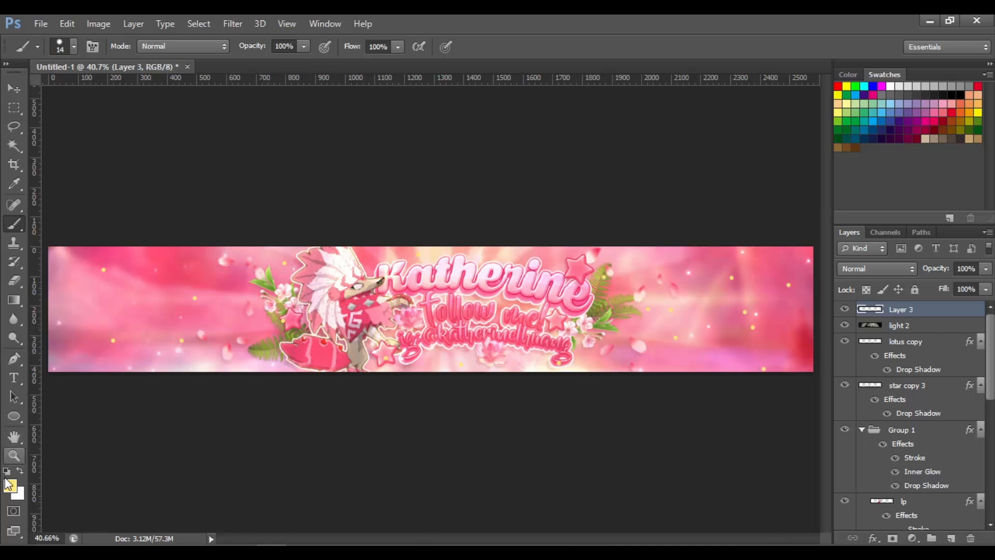
Enlarge the brush to 23 px and paint larger yellow dots across the banner on the new layer
click(74, 47)
click(40, 88)
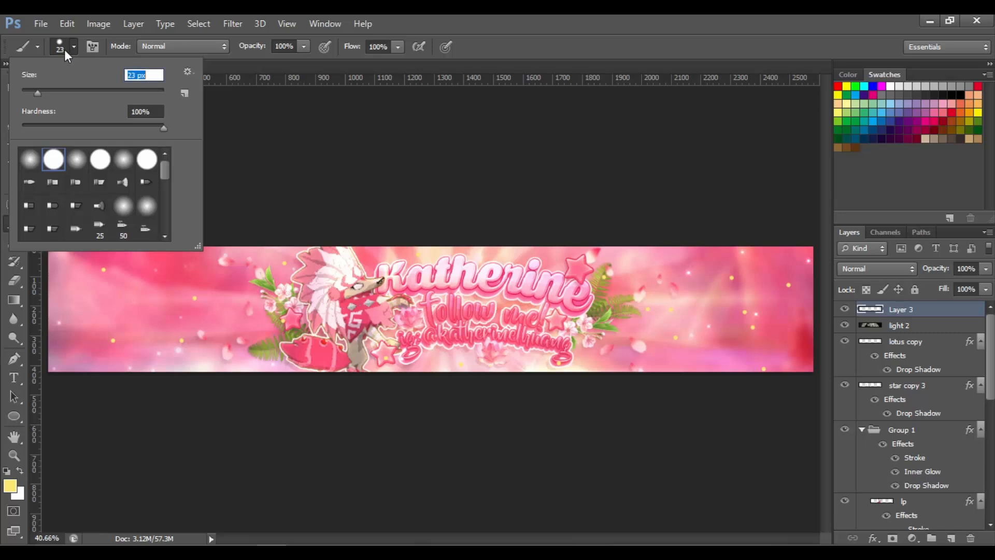
click(64, 49)
click(160, 291)
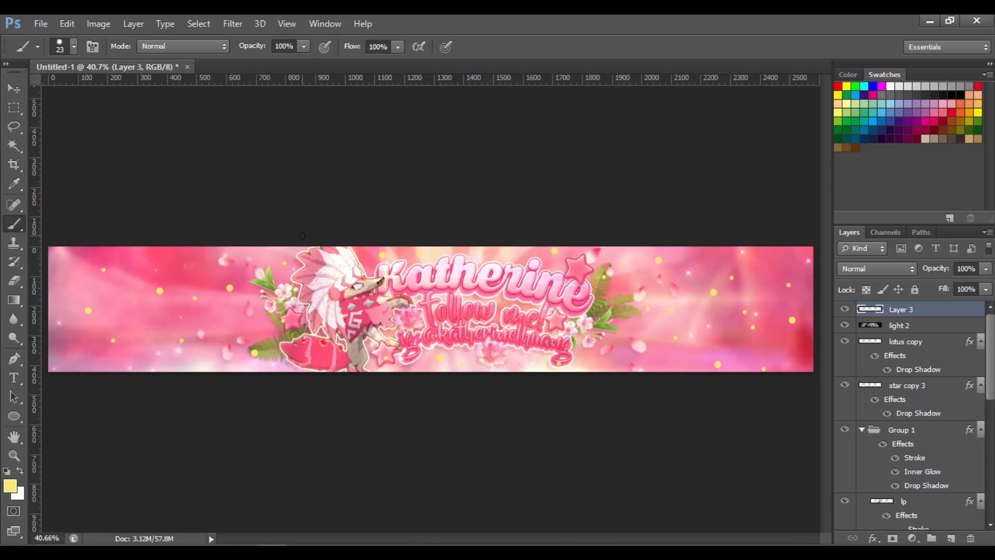
Reduce the brush to 10 px and add more small yellow dots across the banner
click(74, 47)
drag(36, 95, 30, 94)
click(158, 349)
click(65, 47)
click(92, 263)
Blur the dots layer with Gaussian Blur at a radius of 5 pixels
click(199, 23)
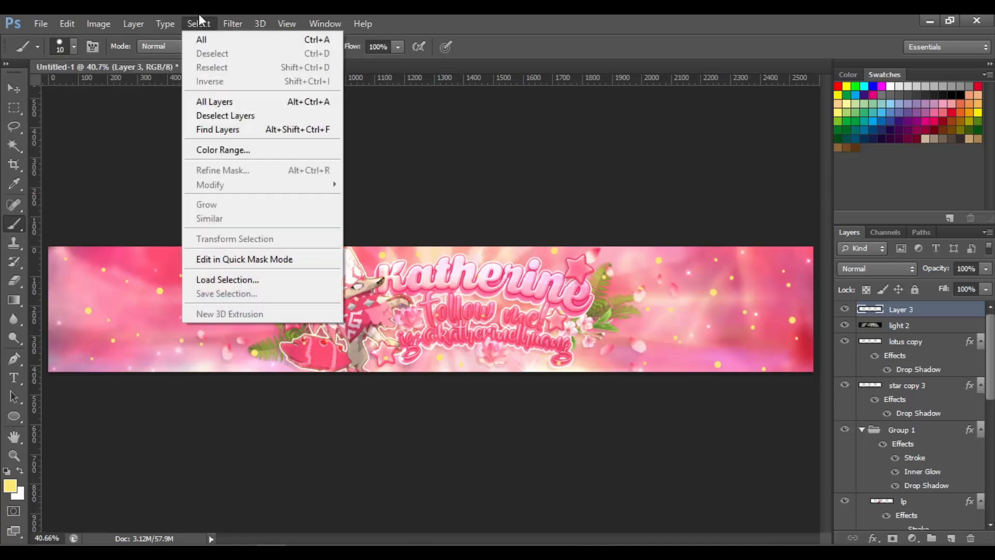
mouse_move(296, 110)
click(394, 214)
text(6)
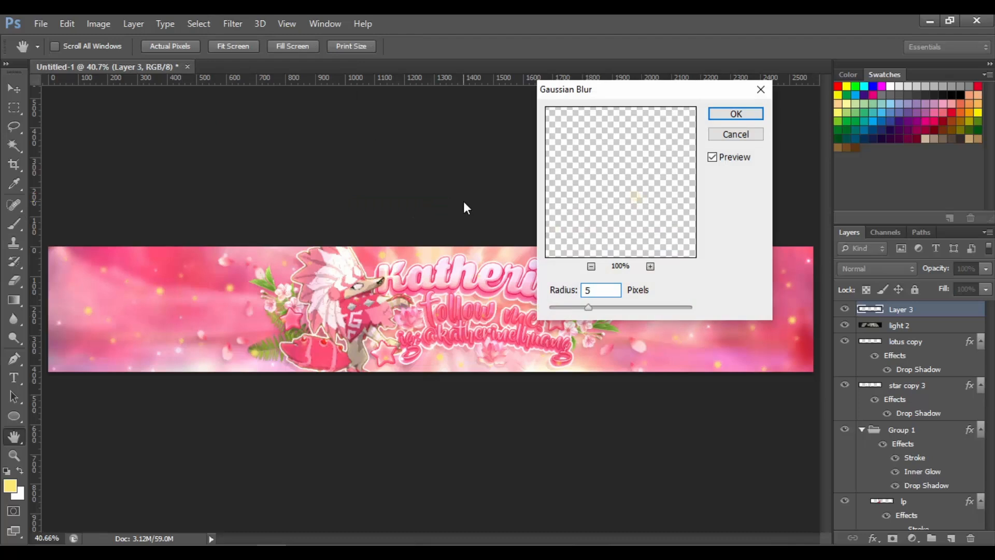
key(Return)
Try several blend modes on the dots layer and settle on Vivid Light
click(870, 269)
click(866, 160)
click(876, 269)
click(883, 218)
click(879, 267)
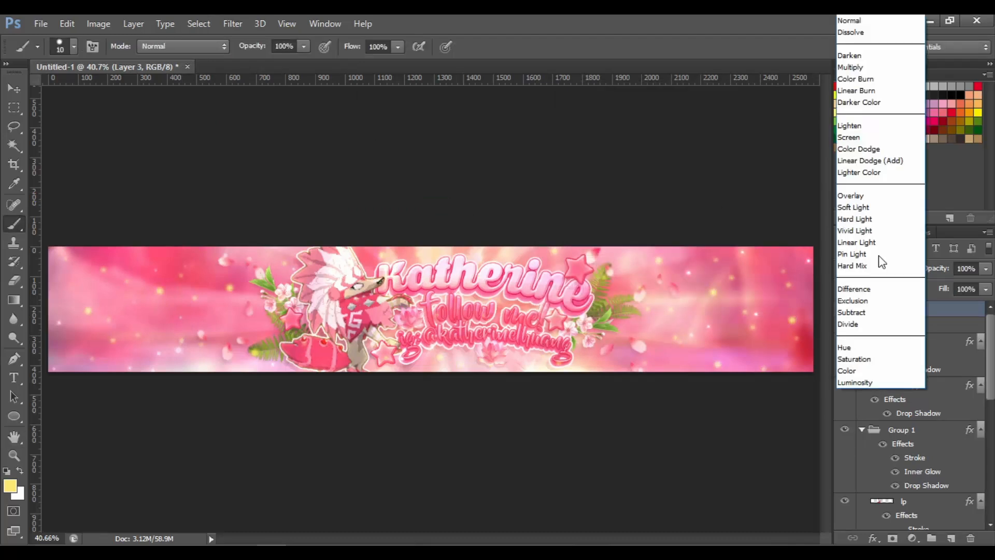
click(880, 207)
click(879, 268)
click(877, 231)
Colorize the dots layer with Hue/Saturation: hue 347, saturation 49, lightness +26
key(ctrl+u)
drag(710, 215, 735, 216)
mouse_move(710, 146)
mouse_down()
mouse_move(696, 147)
mouse_move(773, 147)
mouse_move(721, 146)
mouse_up()
click(862, 230)
drag(659, 147, 773, 147)
drag(676, 182, 710, 183)
drag(773, 147, 778, 145)
drag(711, 215, 729, 217)
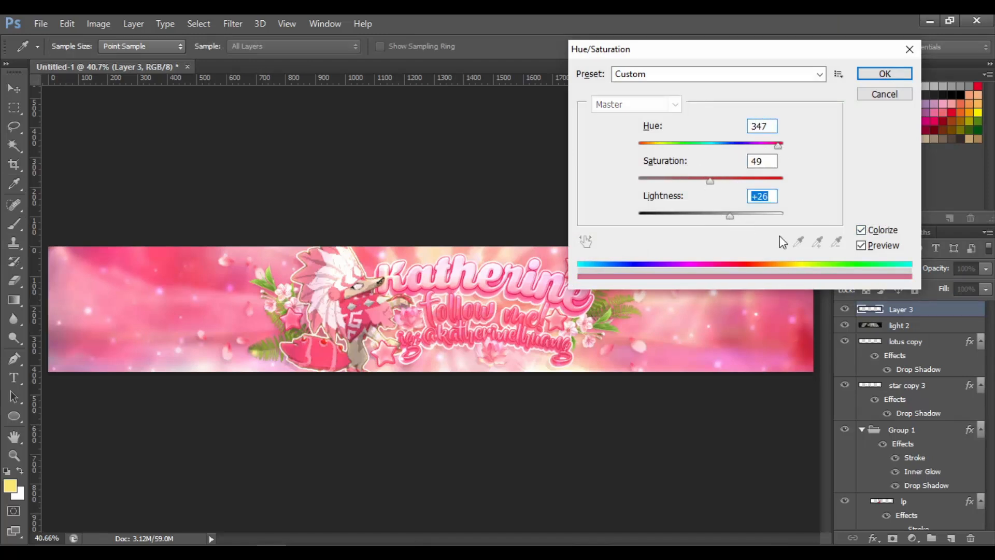
key(Return)
Reapply the Gaussian Blur filter to the dots layer
click(233, 24)
mouse_move(249, 114)
click(401, 205)
key(Return)
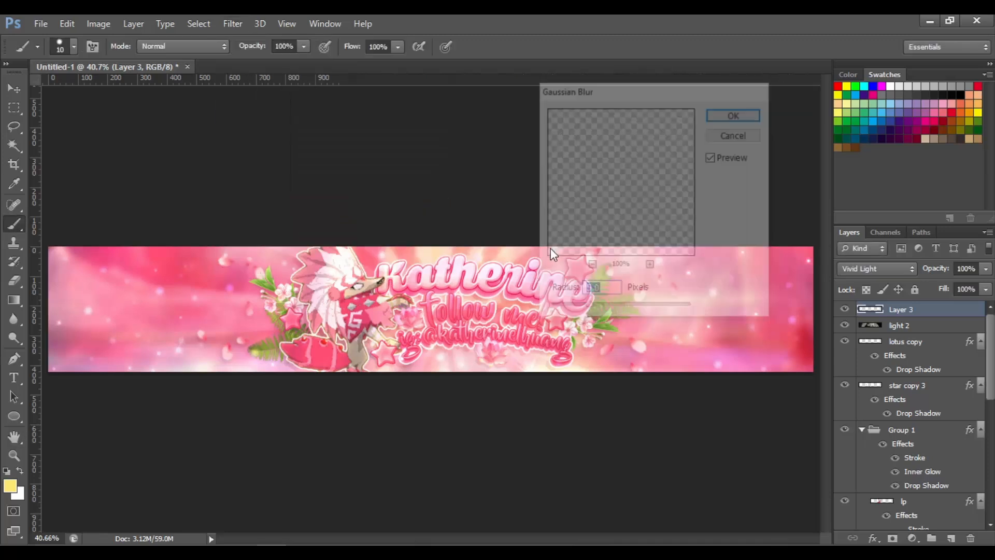
Save a PNG copy of the banner named pink banner in the Overlays folder
click(14, 89)
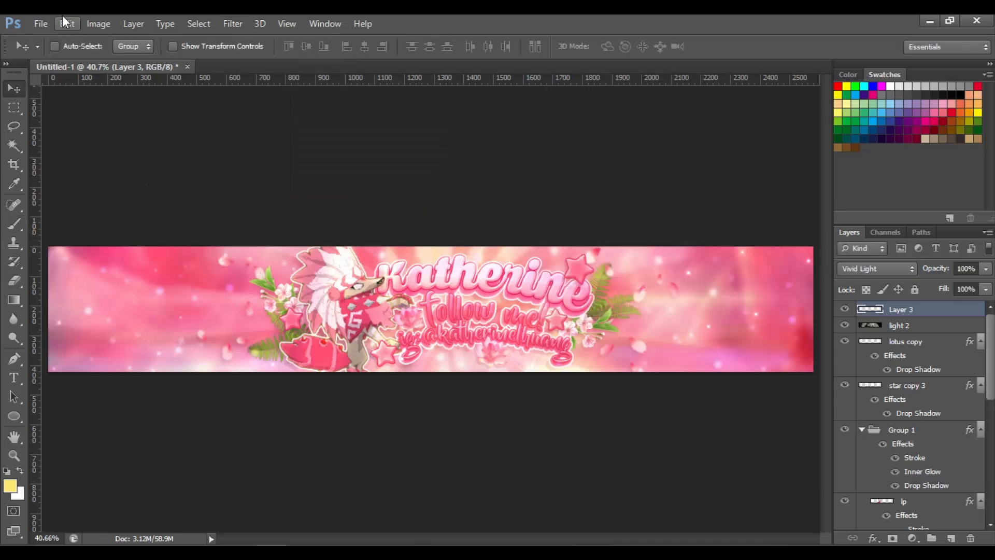
click(41, 23)
click(101, 205)
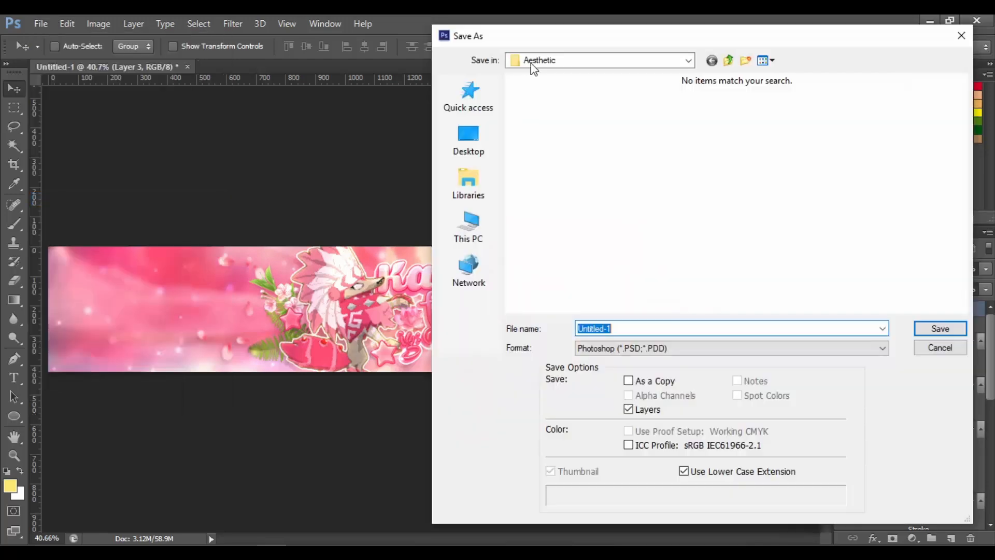
click(596, 60)
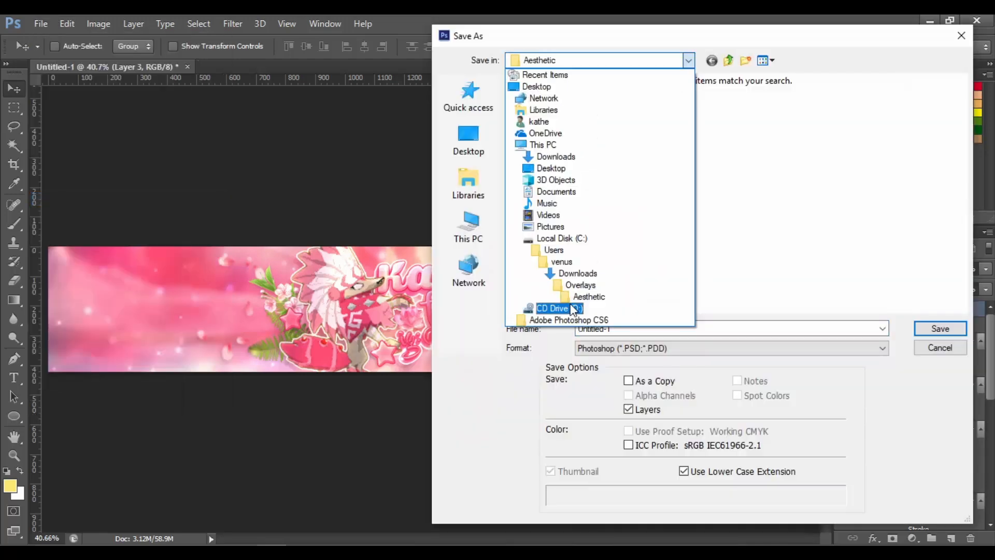
click(577, 273)
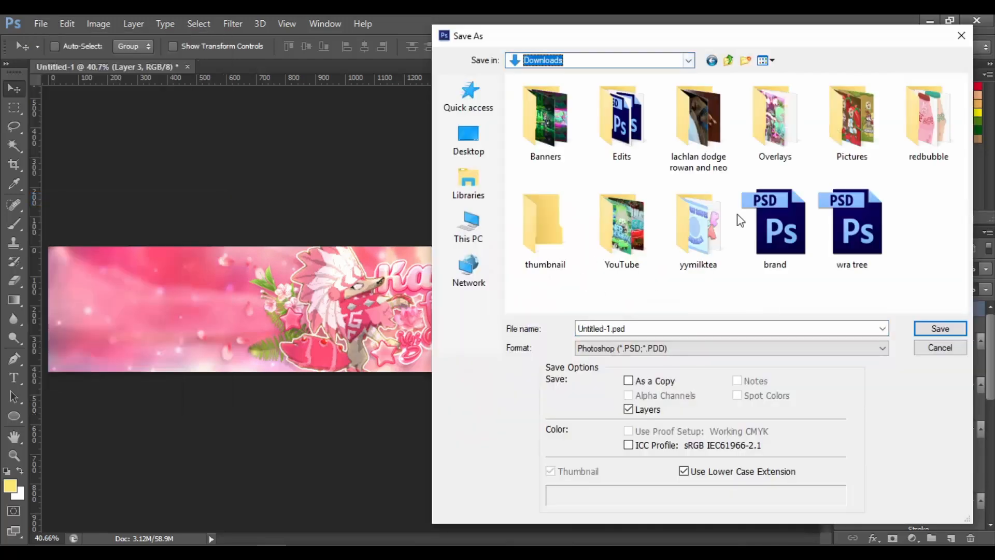
double_click(777, 122)
click(628, 348)
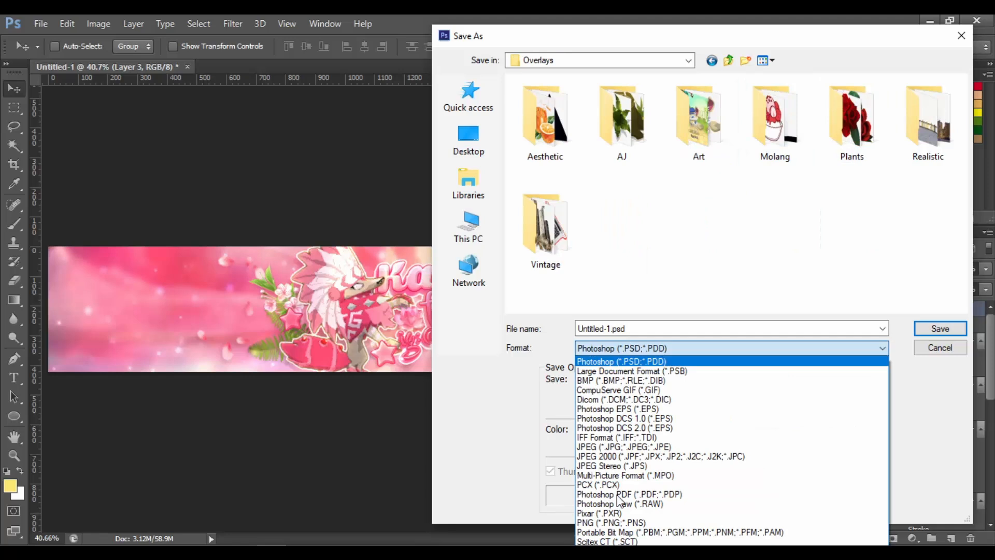
click(622, 525)
text(banner)
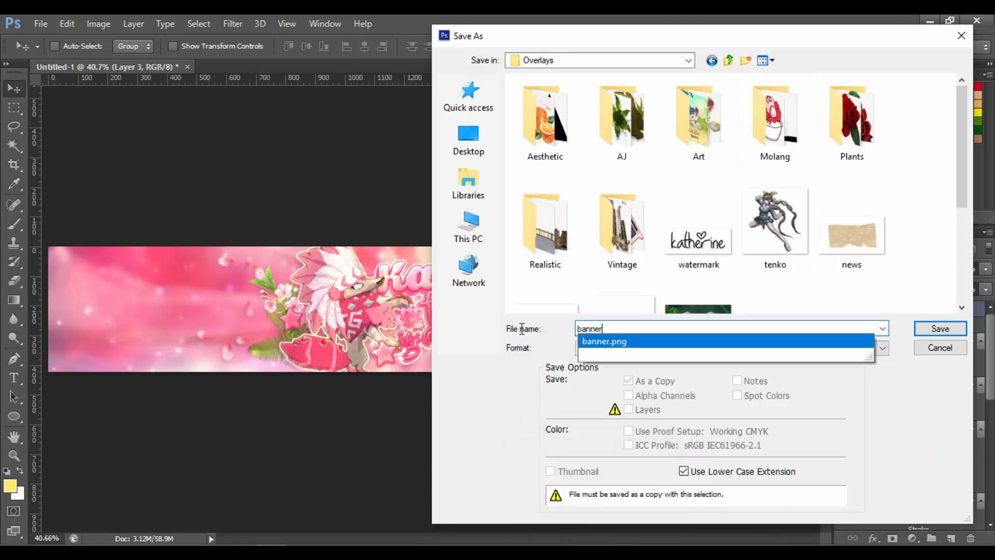
key(BackSpace)
key(BackSpace)
key(BackSpace)
key(BackSpace)
key(BackSpace)
key(BackSpace)
text(pink banner)
key(Return)
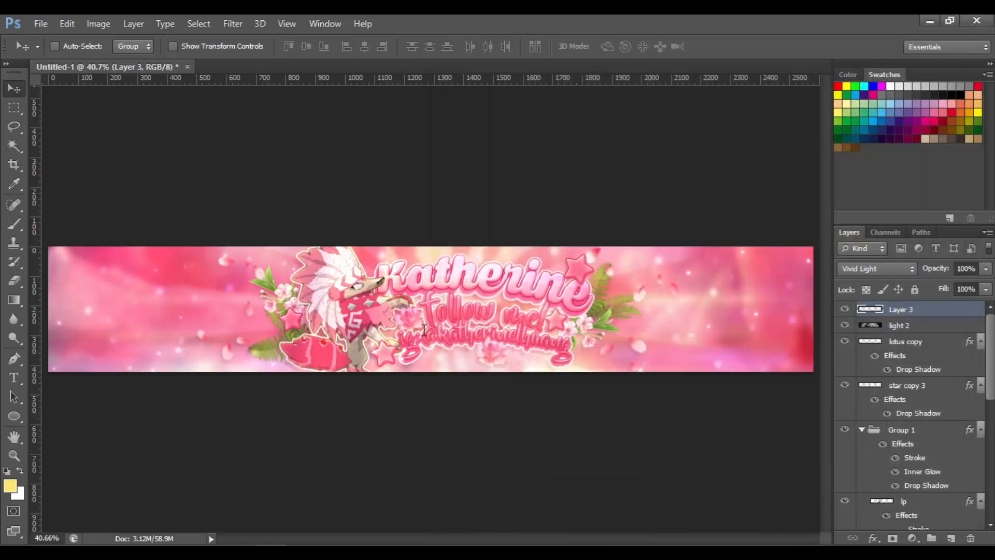
key(Return)
Open the saved pink banner PNG from the Overlays folder
click(43, 24)
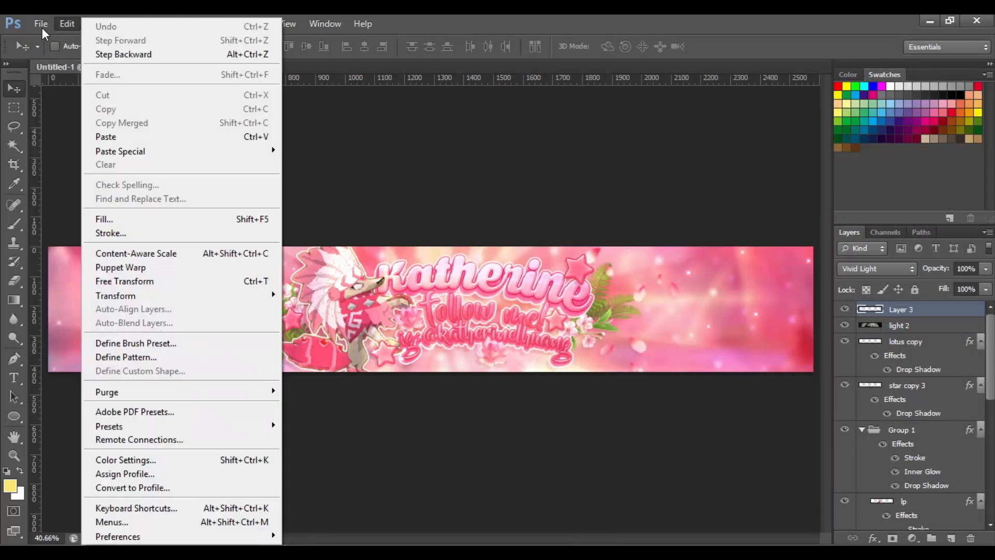
click(60, 54)
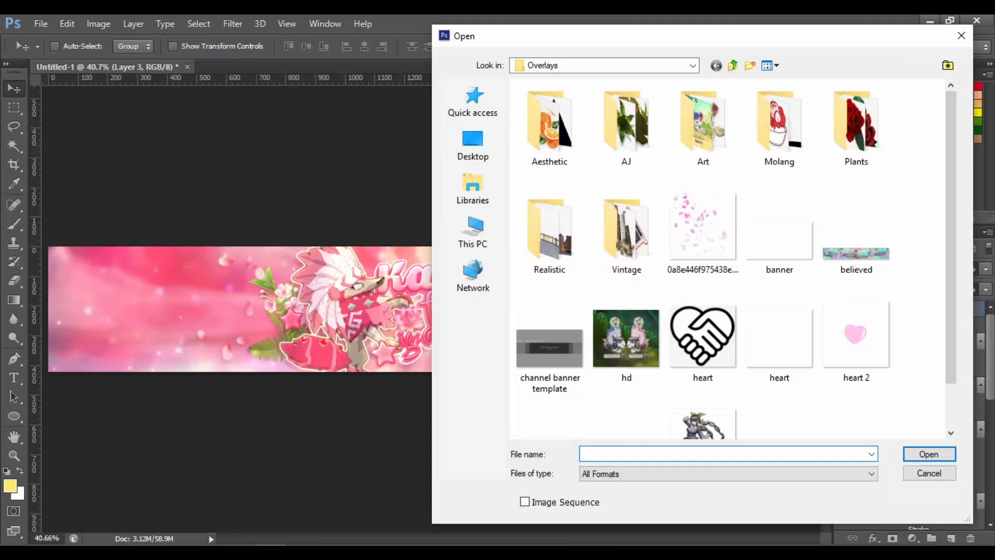
scroll(952, 290, down, 1)
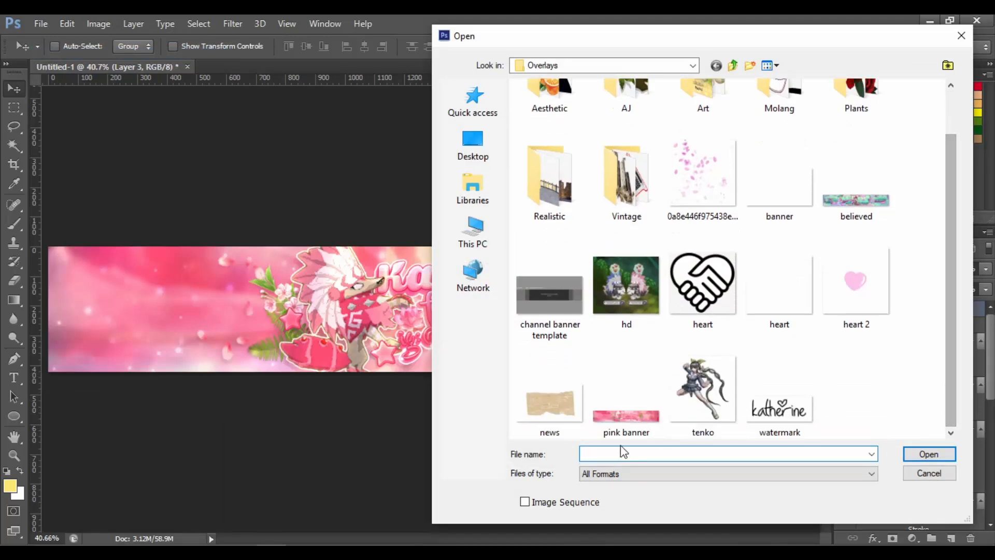
double_click(615, 417)
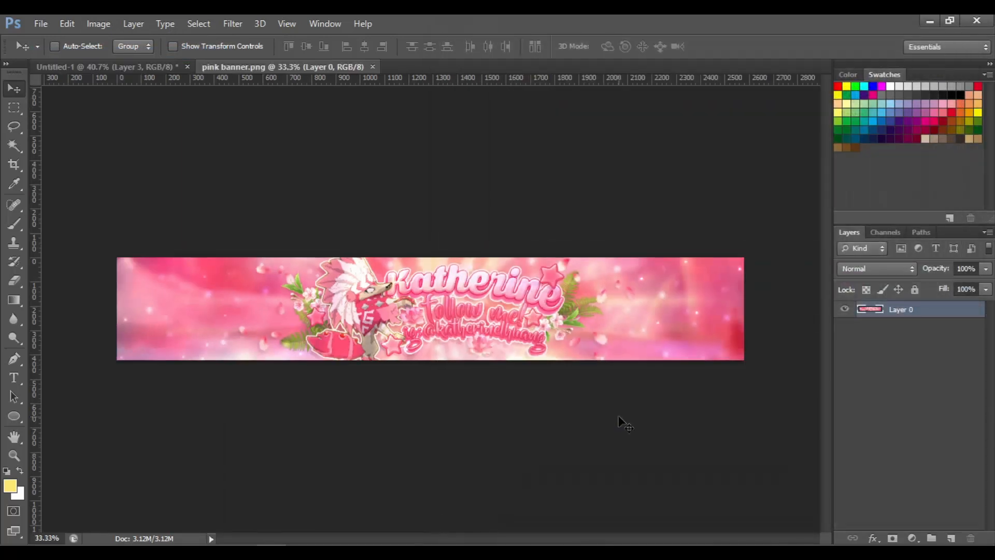
scroll(619, 419, up, 2)
scroll(621, 421, down, 1)
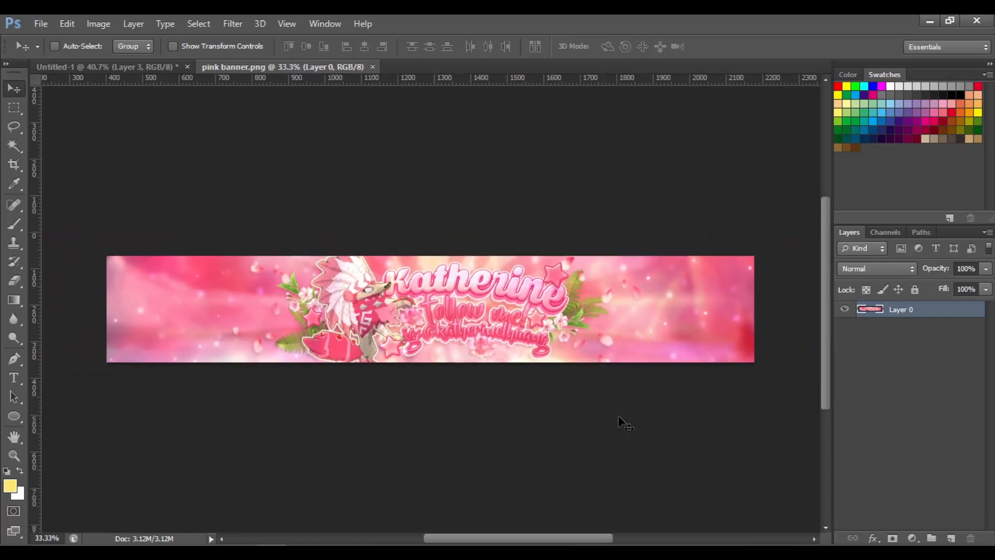
scroll(617, 419, up, 1)
Apply Magic Bullet Looks to the pink banner with Diffusion, Edge Softness, Vignette, Anamorphic Flare and Crush enabled
click(230, 24)
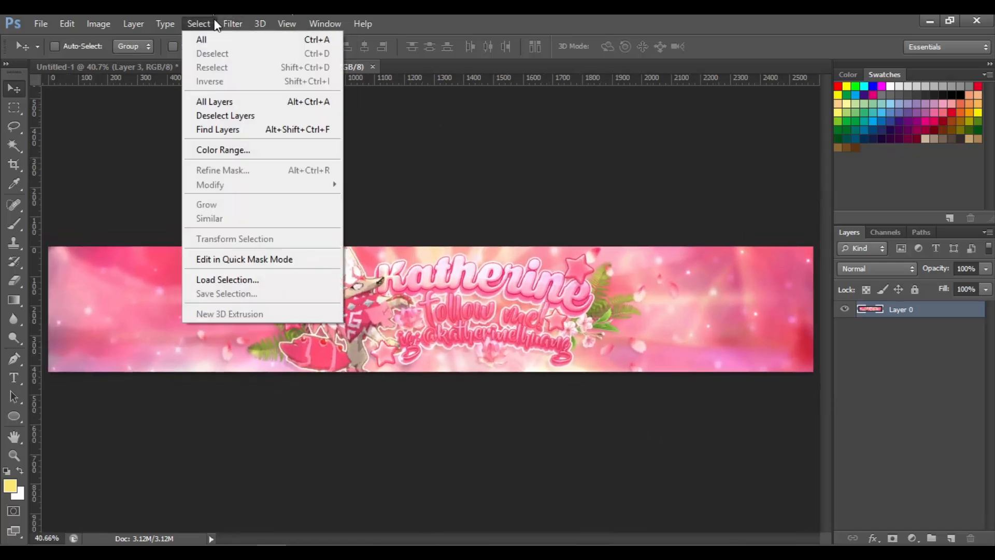
mouse_move(350, 249)
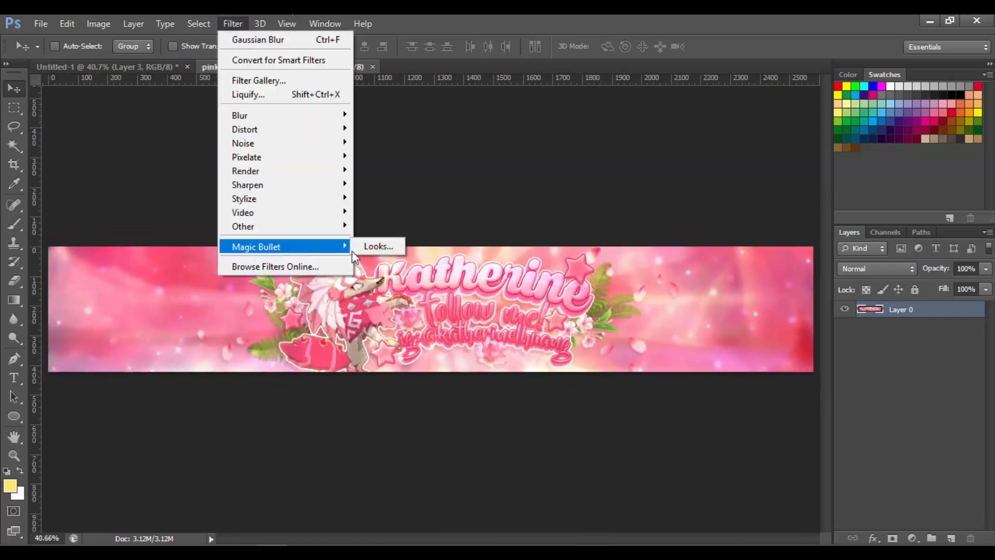
click(381, 247)
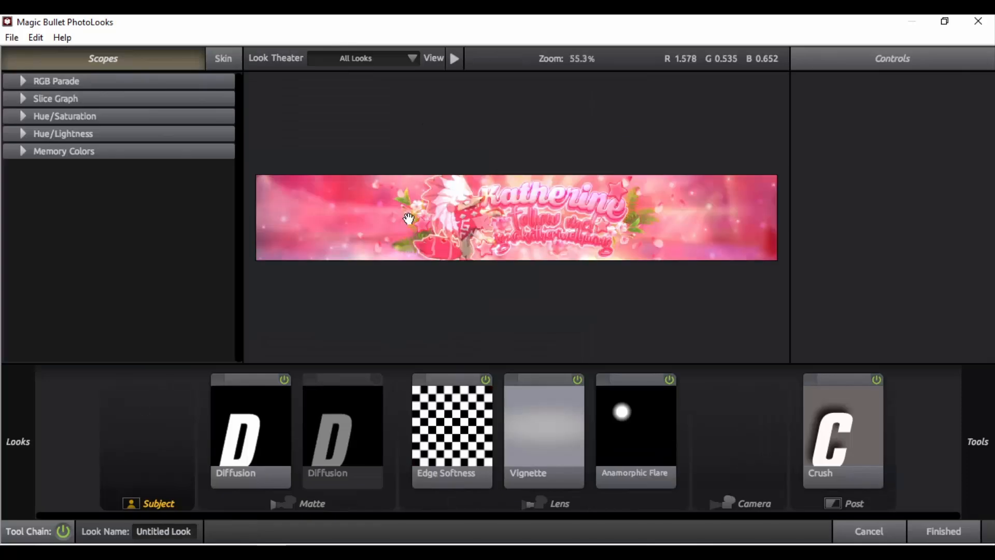
click(284, 382)
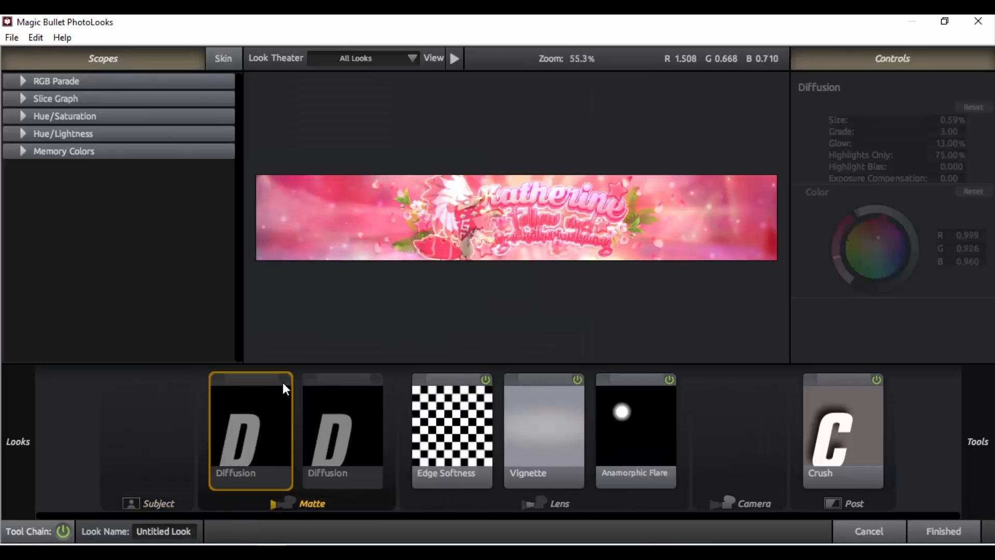
click(283, 382)
click(488, 377)
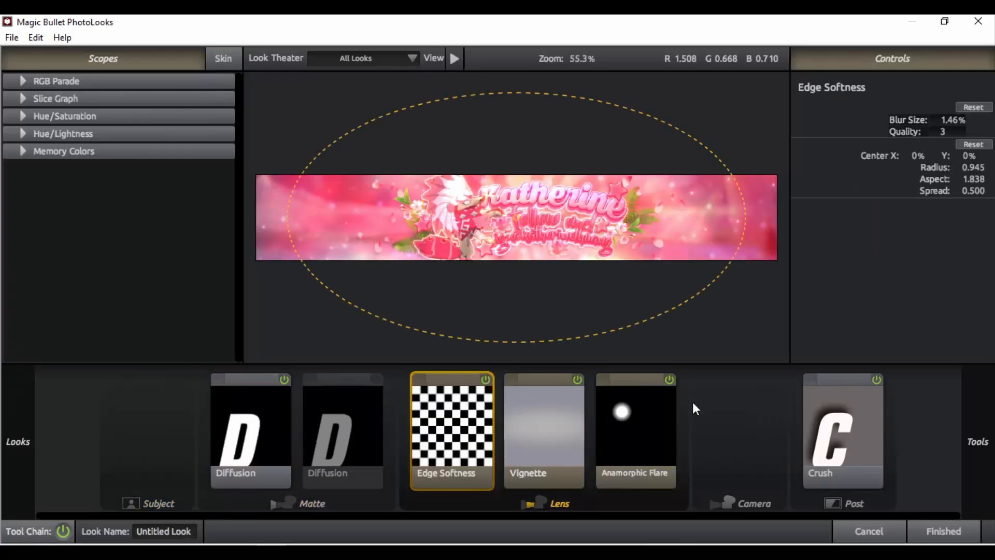
click(512, 430)
click(876, 378)
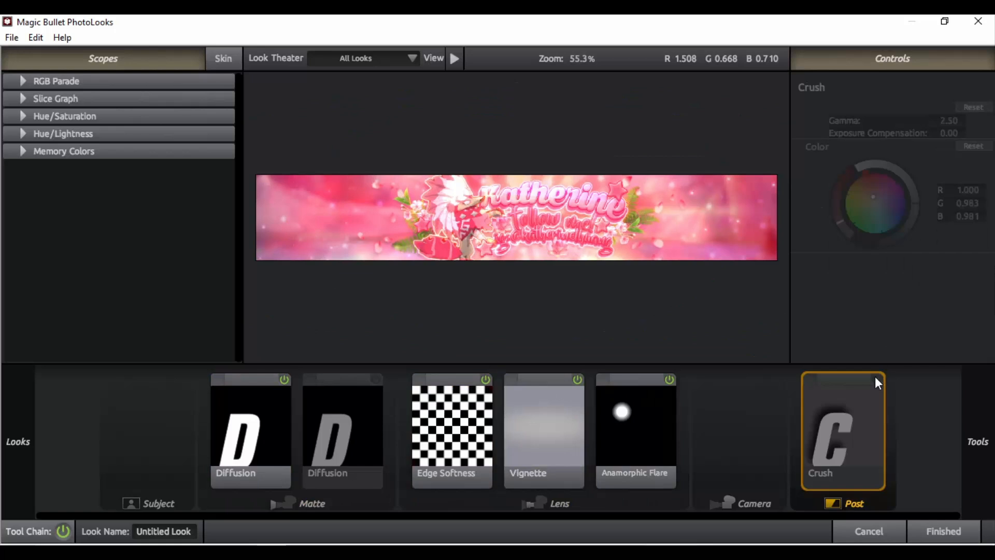
click(875, 378)
click(875, 377)
click(875, 377)
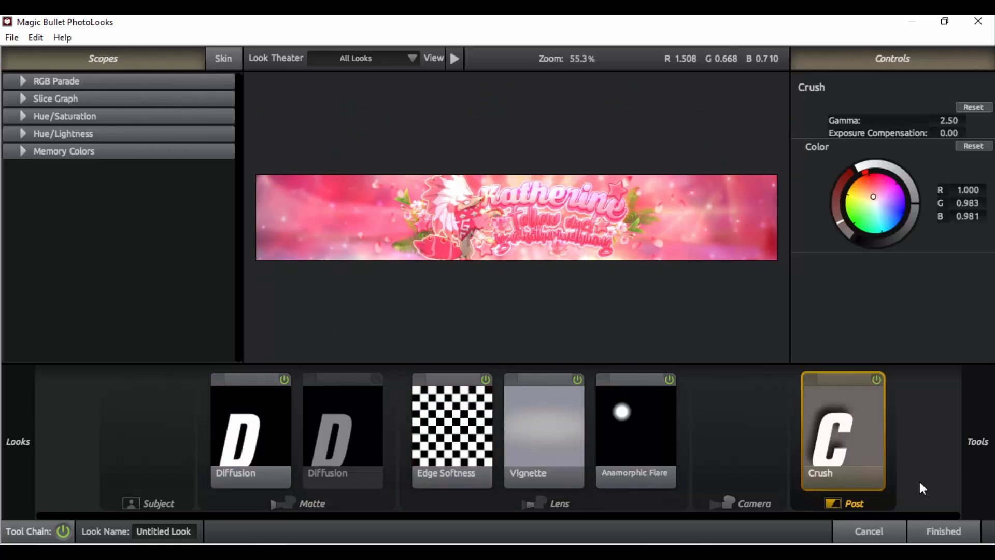
click(943, 531)
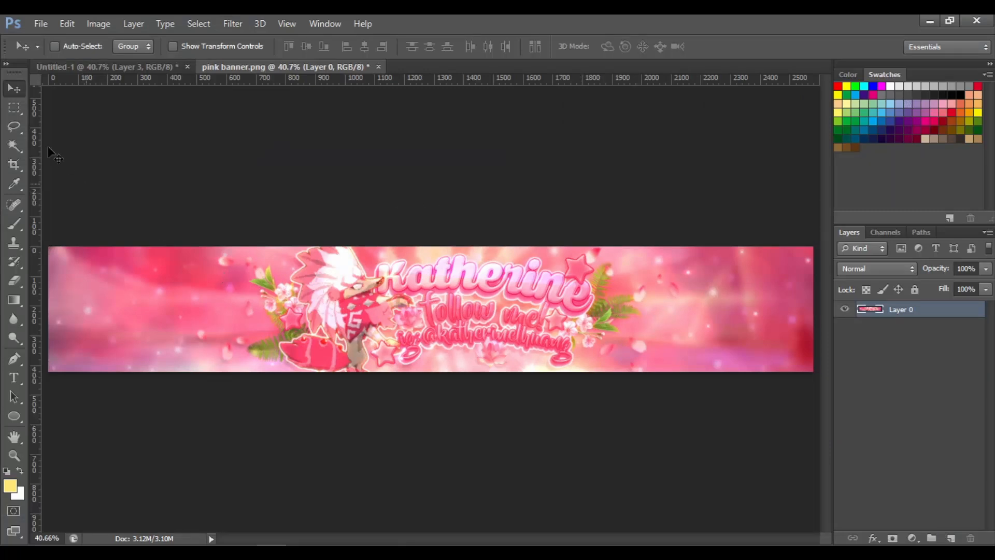
Open the channel banner template image from the Overlays folder
click(42, 20)
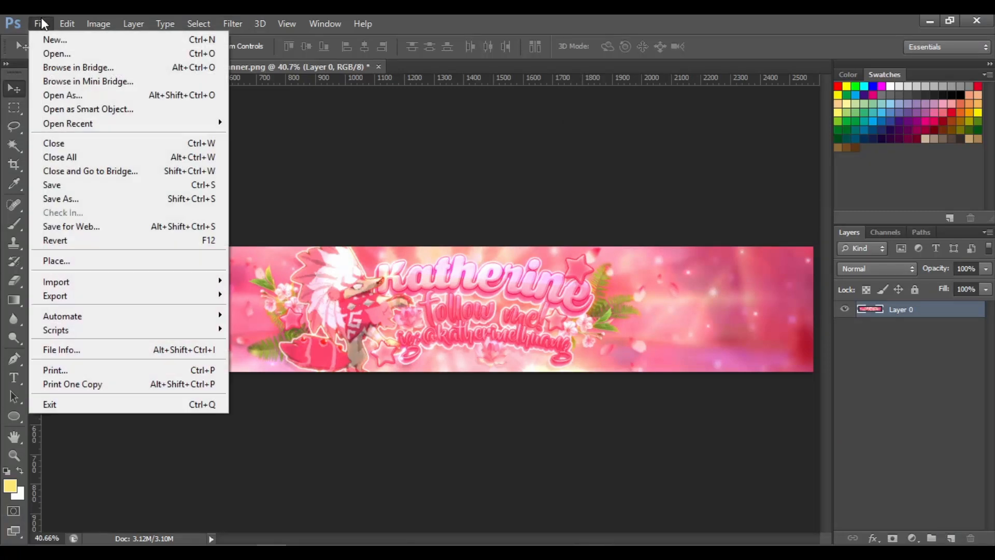
click(61, 52)
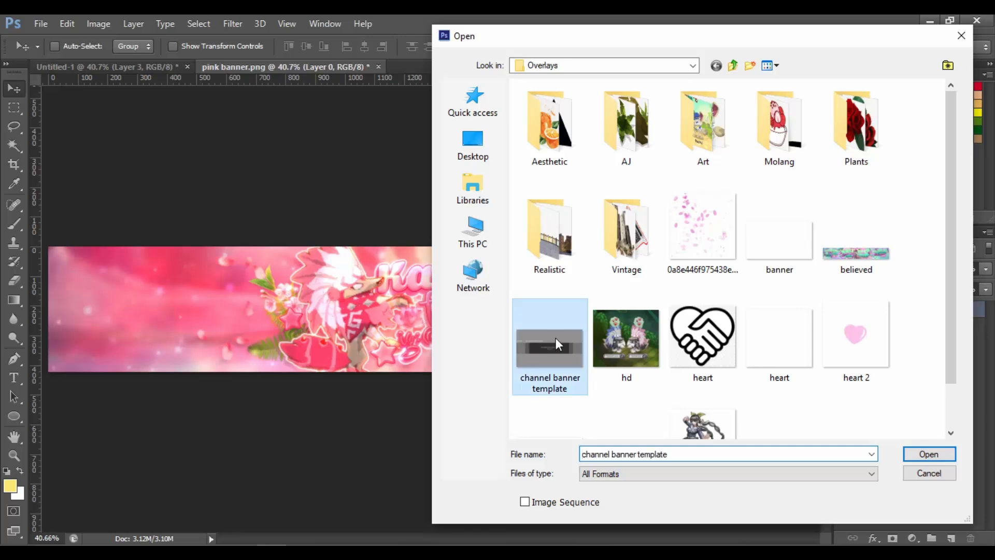
double_click(555, 337)
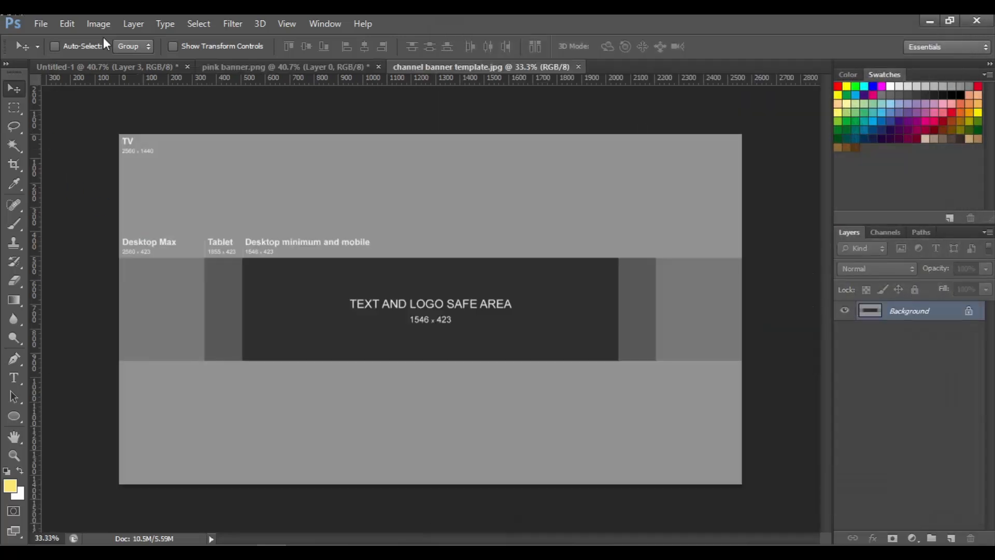
Save the finished pink banner over the pink banner PNG in the Overlays folder
click(267, 68)
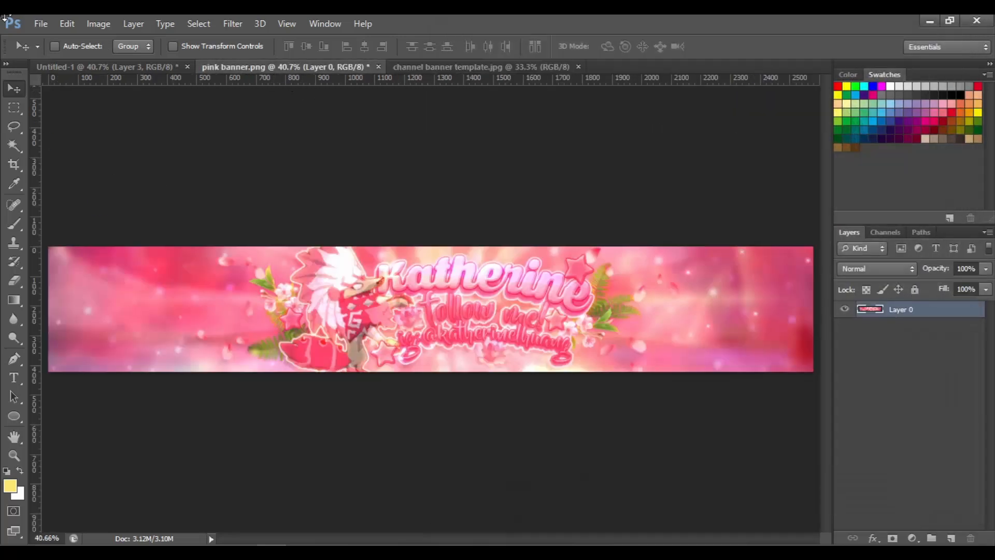
click(43, 23)
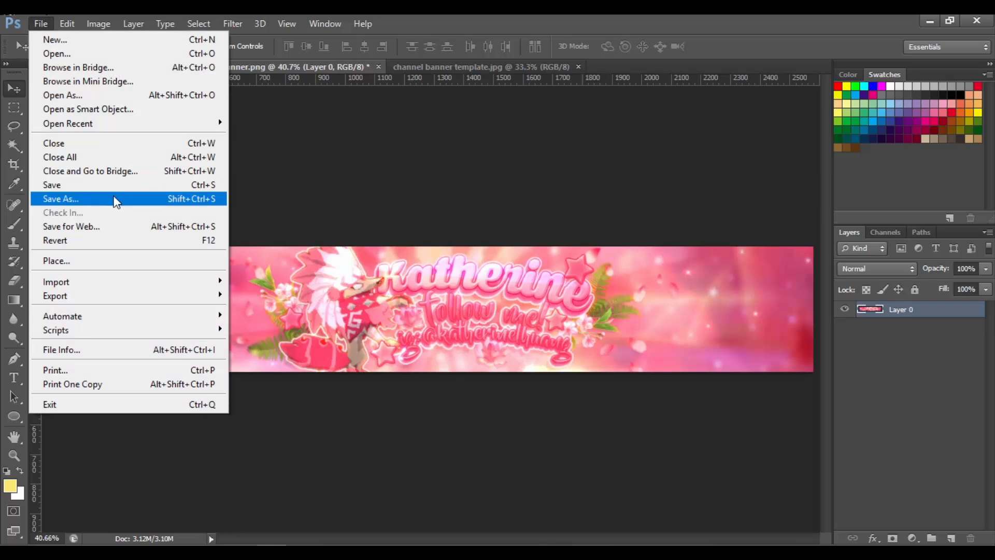
click(115, 199)
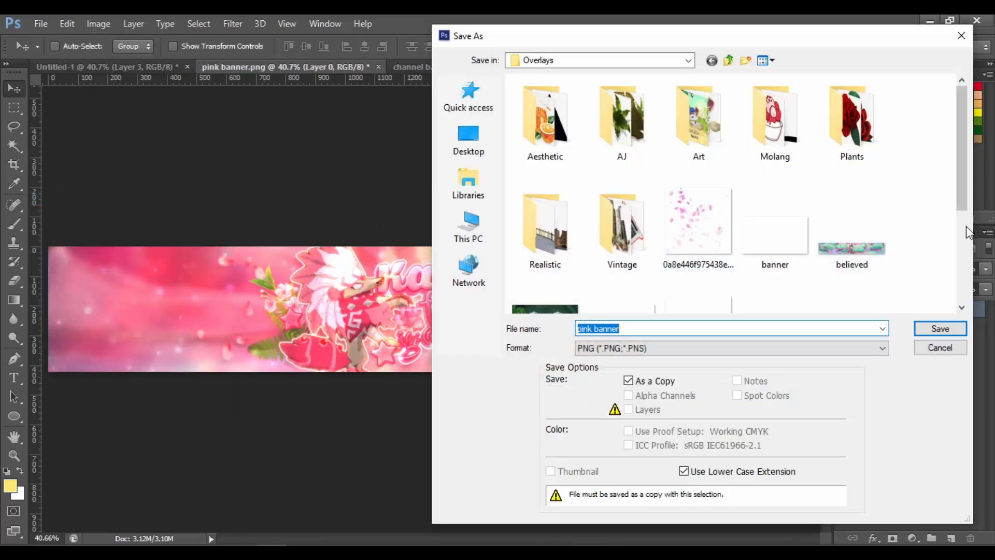
click(963, 228)
double_click(866, 196)
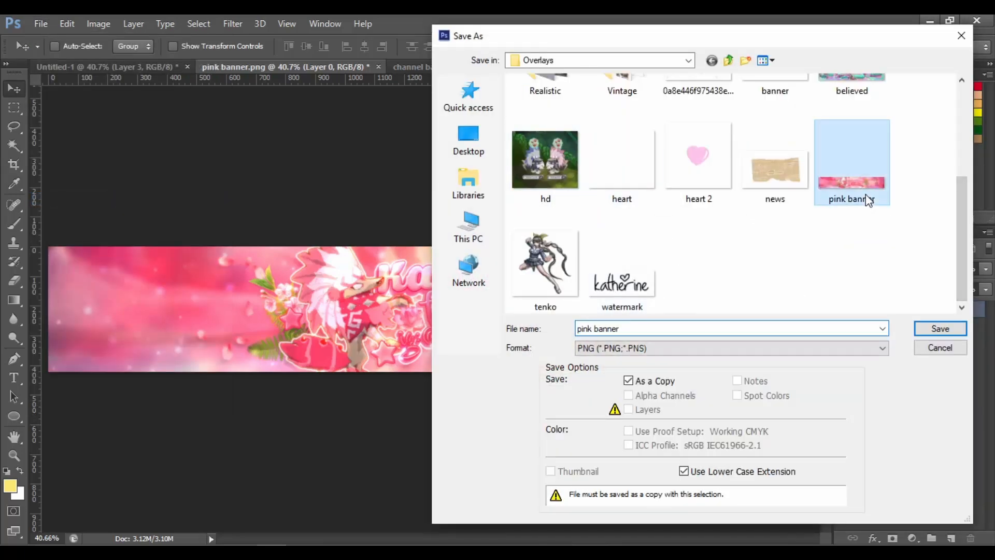
click(466, 228)
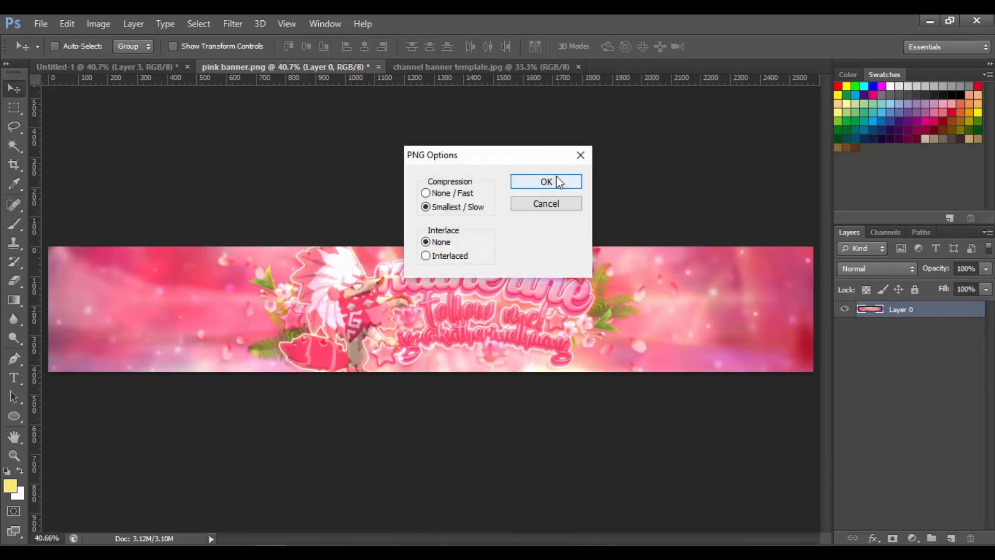
click(558, 182)
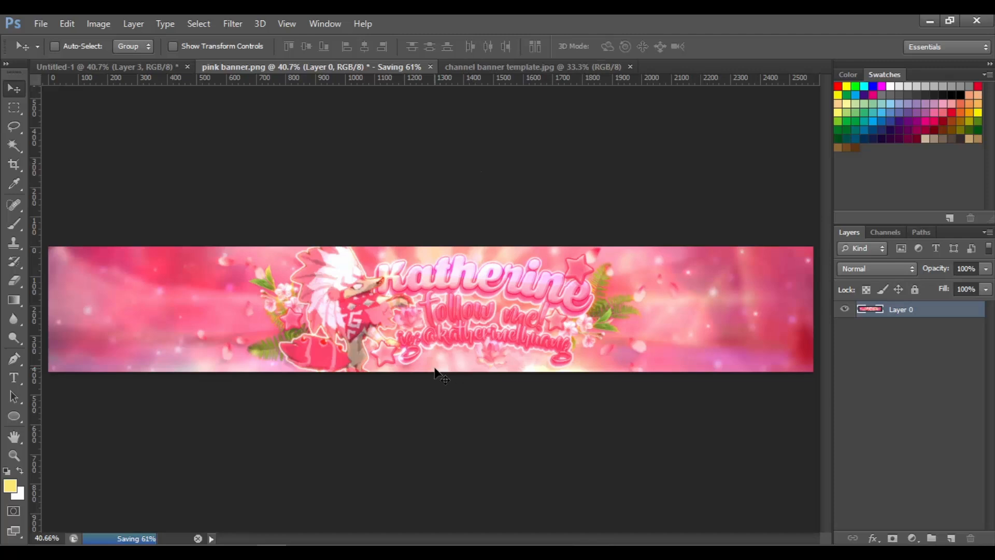
Place the pink banner PNG into the channel banner template and fit it to the desktop band
click(450, 67)
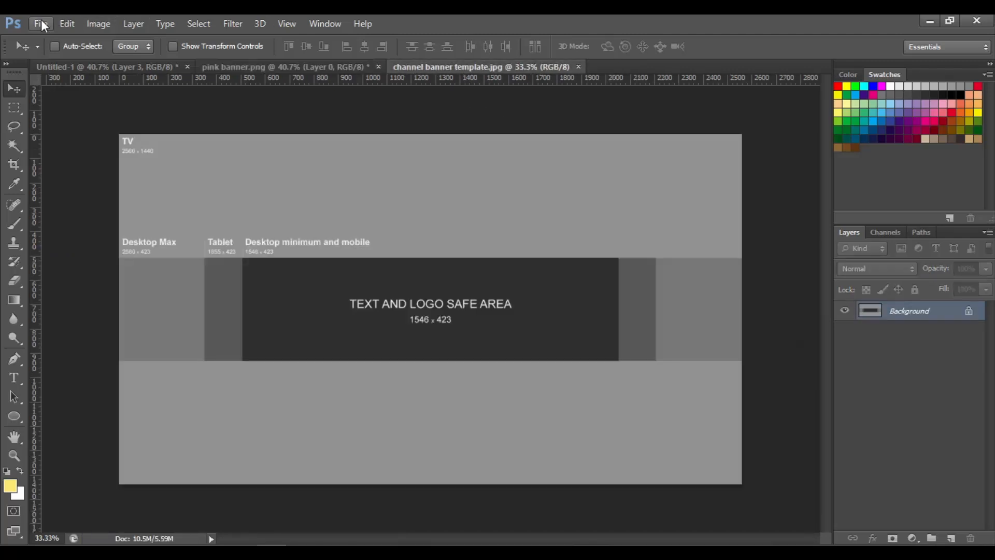
click(40, 23)
click(57, 255)
scroll(964, 337, down, 1)
double_click(621, 424)
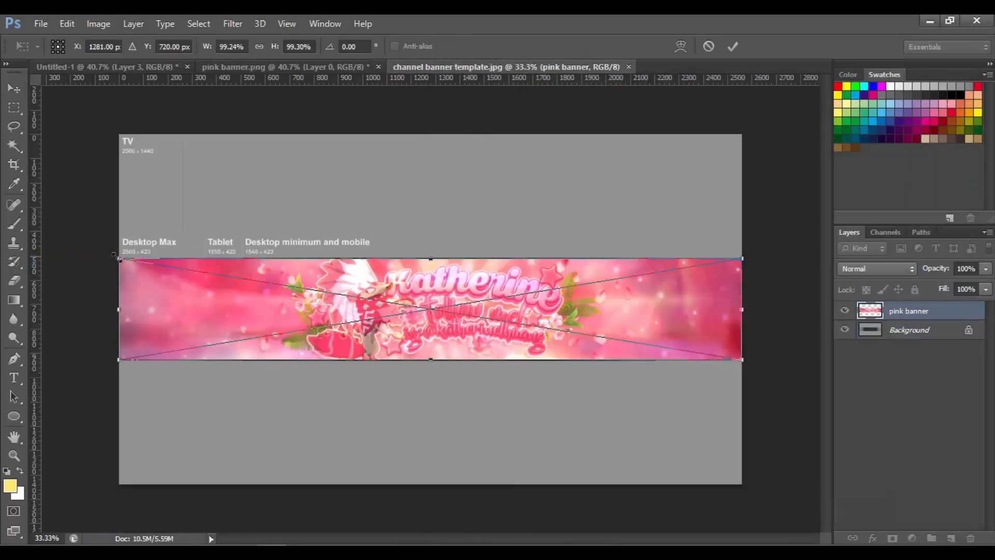
drag(117, 258, 118, 258)
drag(742, 367, 744, 367)
key(Return)
Duplicate the banner layer, move the copy below the original and enlarge it to about 120% in the lower area
key(ctrl+plus)
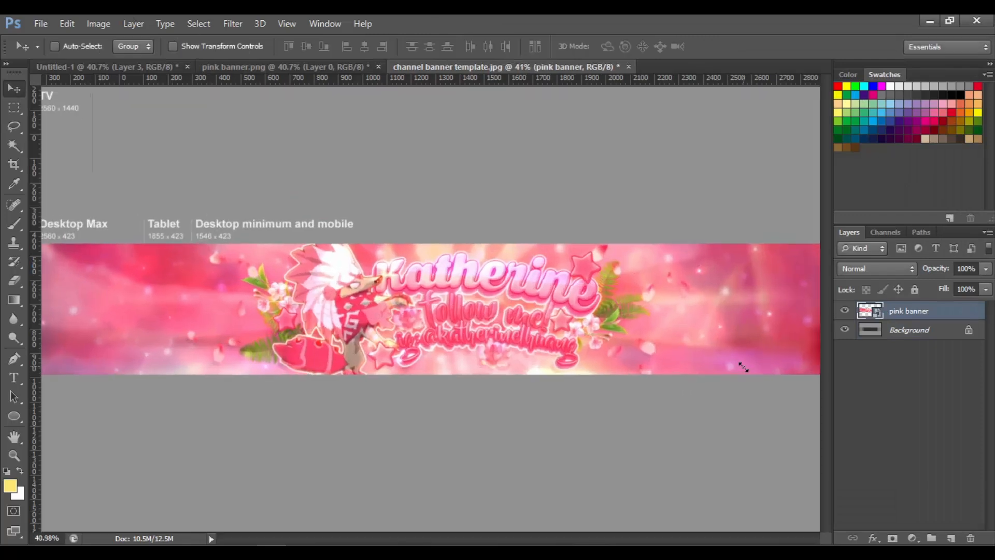
key(ctrl+0)
key(ctrl+j)
drag(951, 319, 952, 339)
right_click(951, 339)
click(850, 220)
drag(550, 317, 551, 457)
key(ctrl+t)
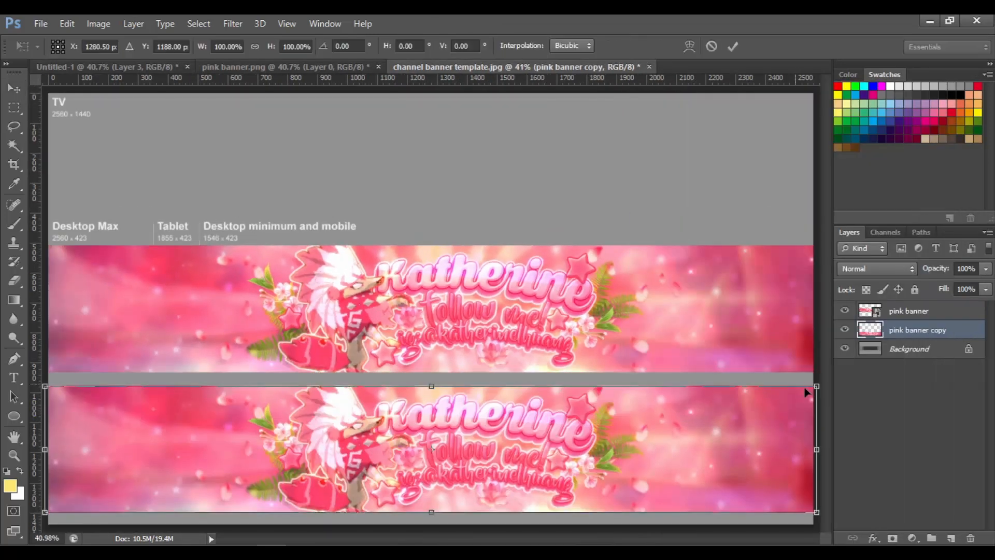
drag(814, 387, 915, 370)
drag(677, 469, 516, 480)
drag(755, 380, 803, 373)
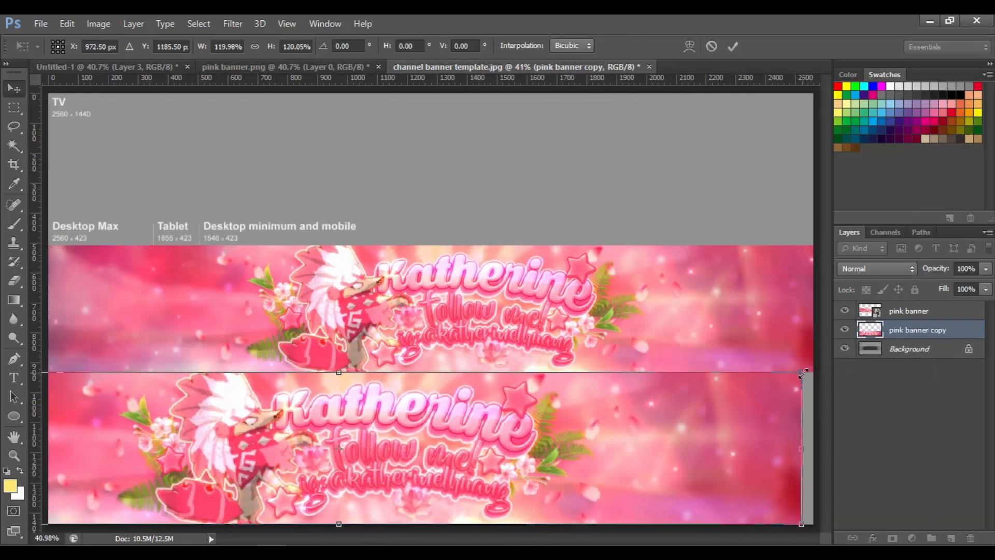
key(Return)
Shift the enlarged banner copy sideways and apply a Motion Blur to it
drag(320, 382, 404, 381)
click(233, 24)
mouse_move(280, 115)
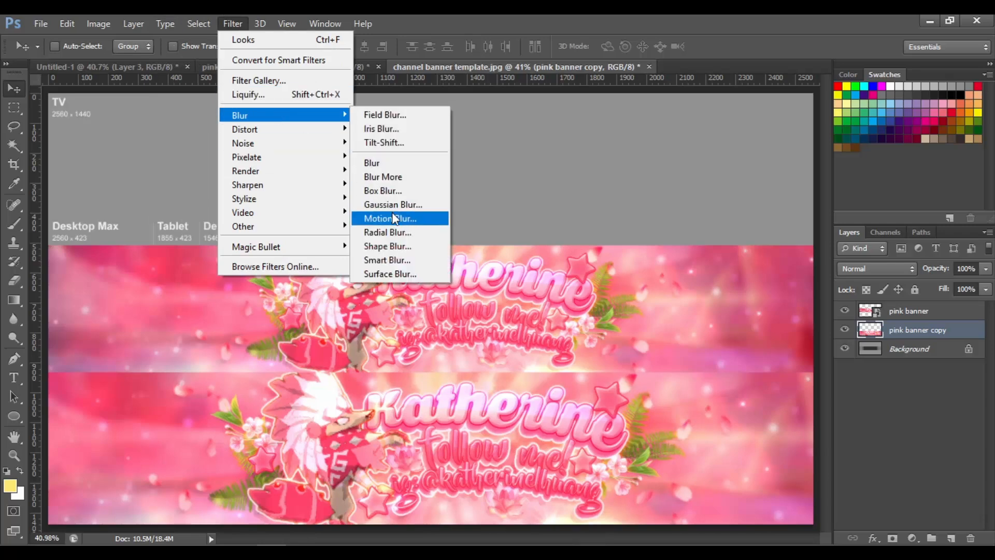
click(393, 216)
key(Return)
Darken the blurred copy with Hue/Saturation, setting Saturation to 50 and Lightness to -75
key(ctrl+u)
text(75)
key(Tab)
text(-80)
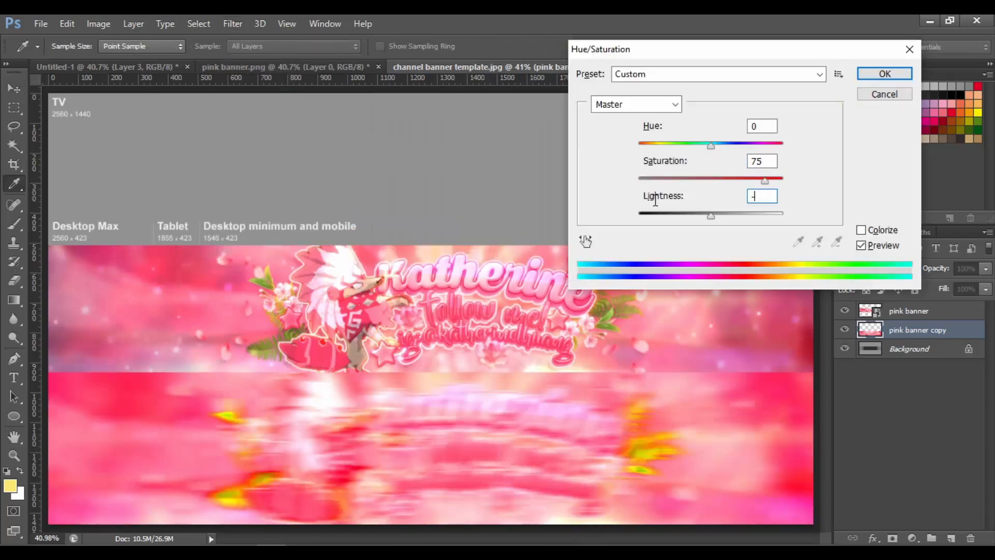
key(BackSpace)
key(BackSpace)
text(75)
drag(765, 161, 692, 159)
text(20)
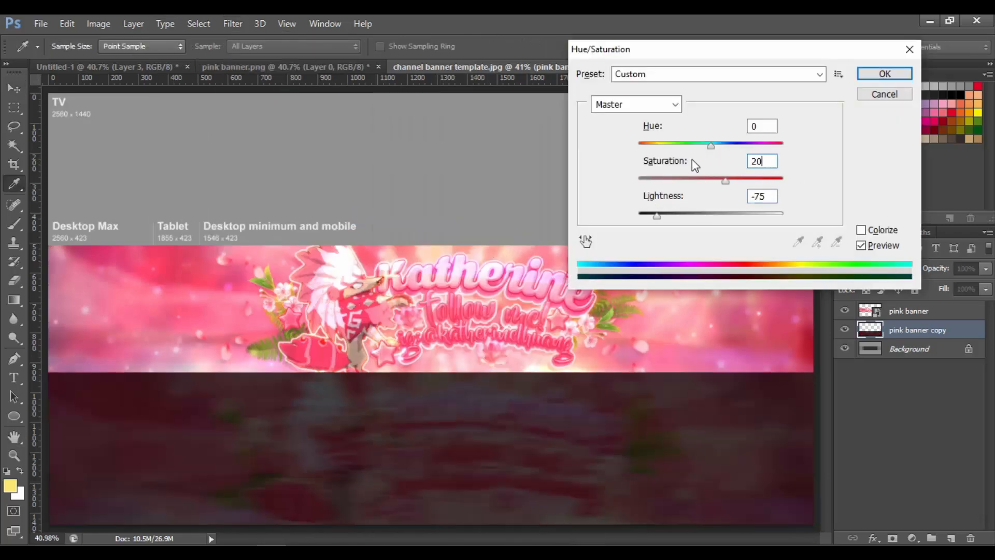
key(BackSpace)
key(BackSpace)
text(50)
key(Return)
Duplicate the darkened copy and move it up to fill the top of the template
key(ctrl+n)
key(Escape)
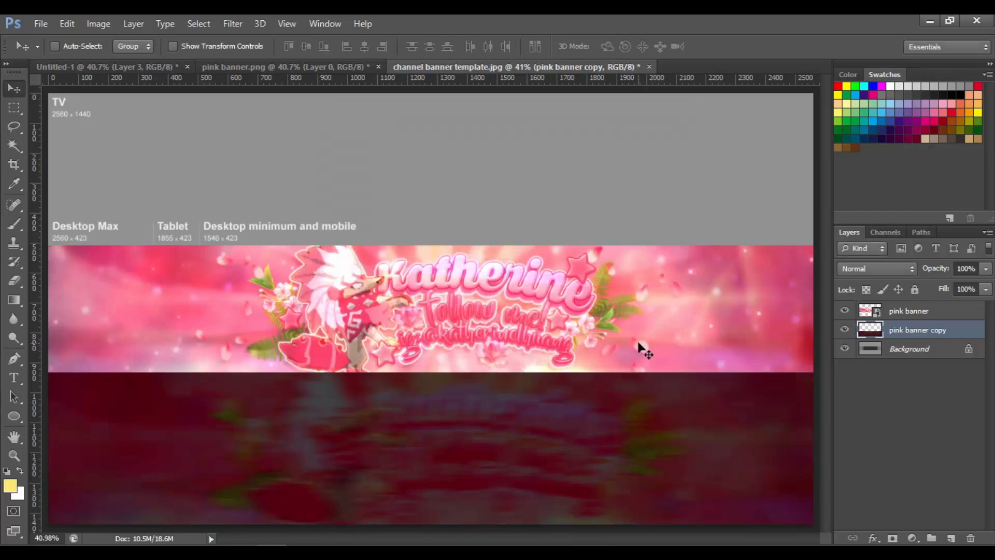
key(ctrl+j)
drag(589, 469, 581, 200)
Add a pink Outer Glow in Color Dodge mode, 75% opacity and 250 px size, to the main banner layer
double_click(925, 306)
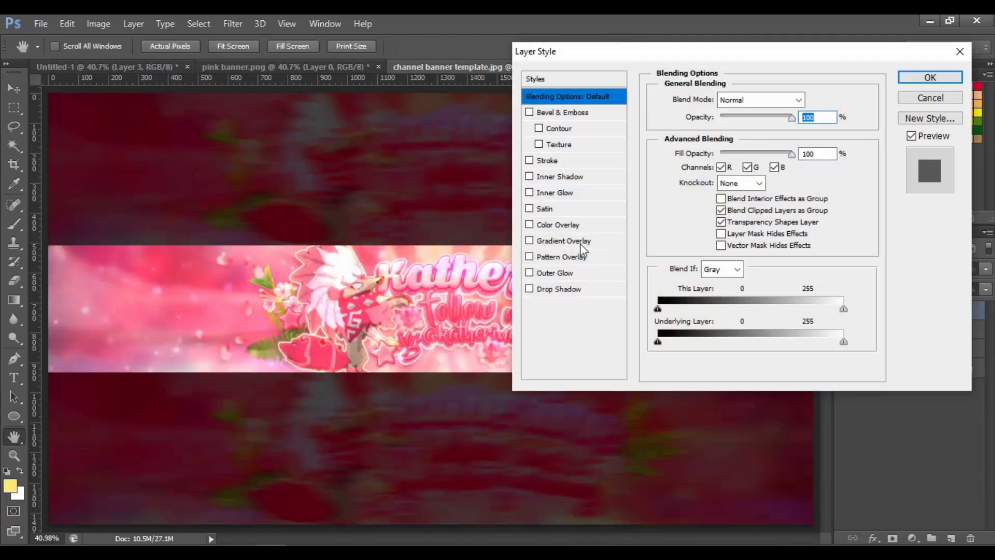
click(569, 275)
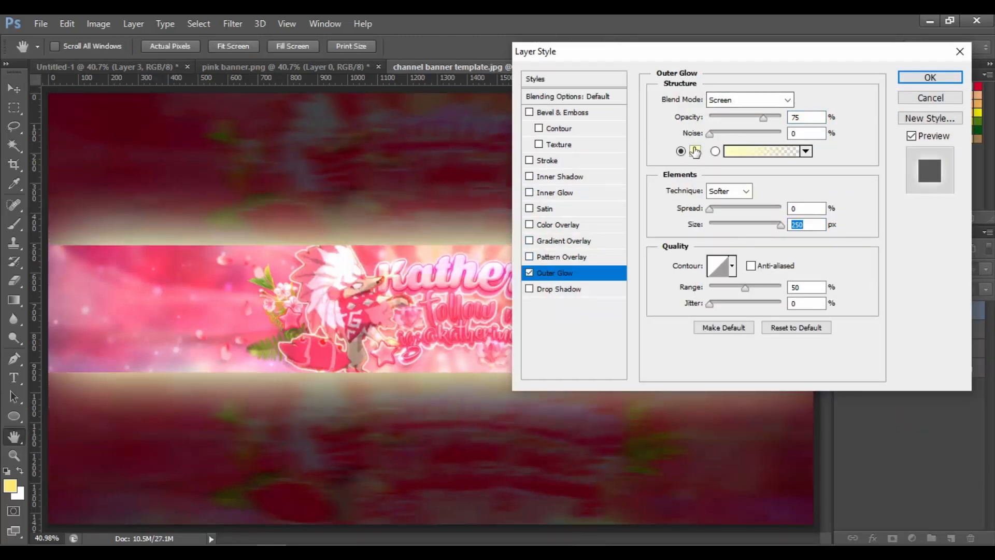
click(695, 151)
click(666, 110)
click(617, 98)
click(801, 88)
click(736, 99)
click(742, 243)
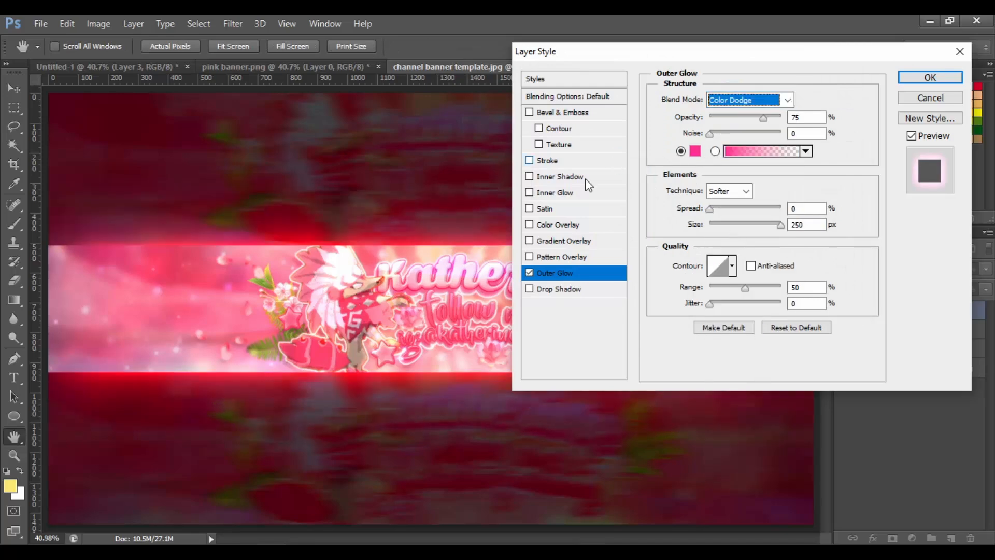
click(549, 161)
click(554, 273)
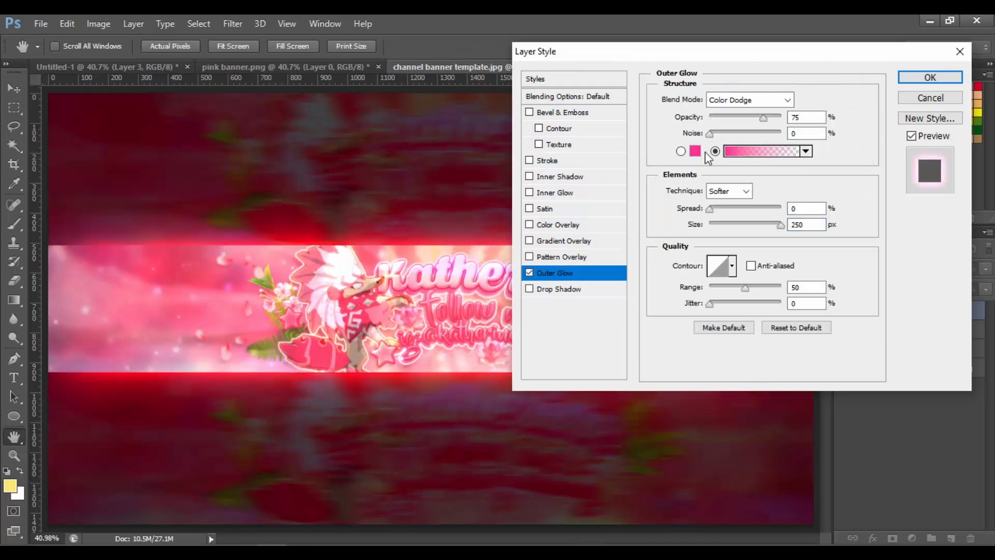
click(695, 151)
key(Escape)
click(933, 77)
Place the banner text overlay file from the Overlays folder into the template
click(41, 24)
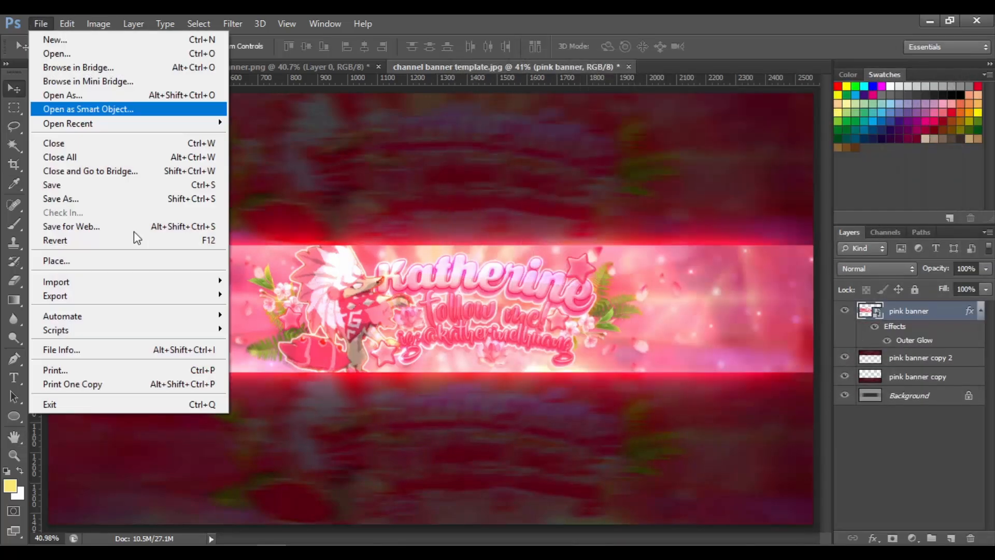
click(119, 261)
double_click(809, 223)
key(Return)
Give the text overlay a pink Color Overlay and set its layer blend mode to Color Dodge
right_click(933, 323)
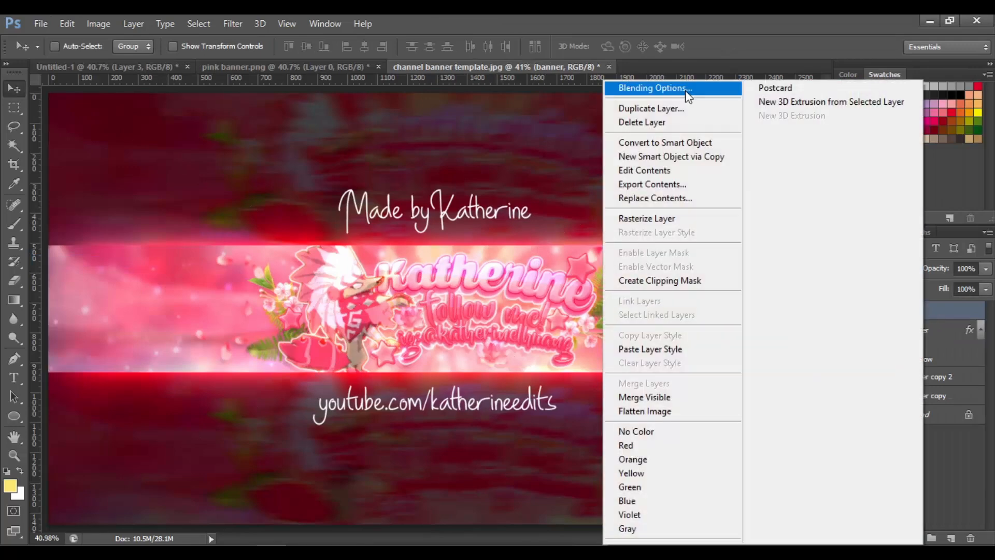
click(685, 90)
click(545, 223)
click(811, 98)
key(Return)
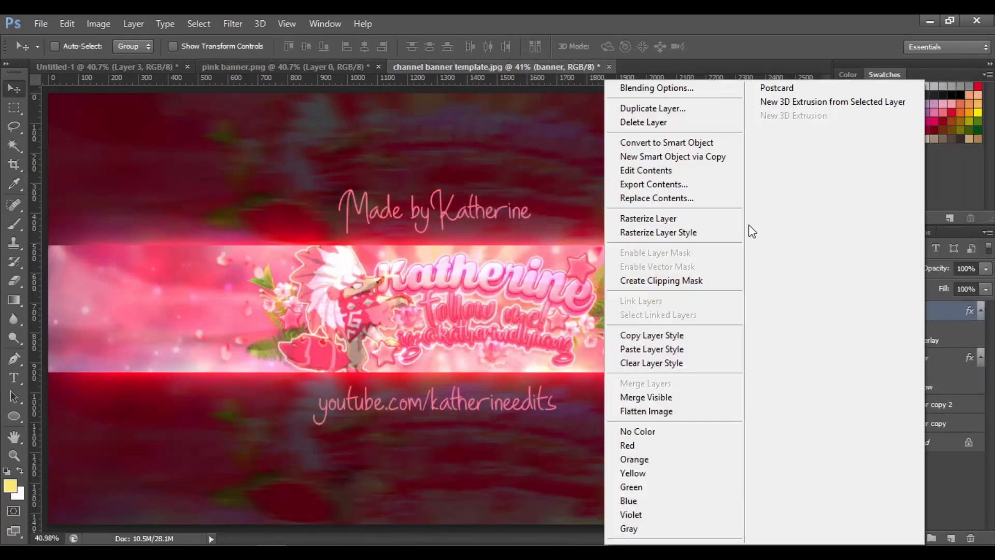
click(879, 269)
click(881, 150)
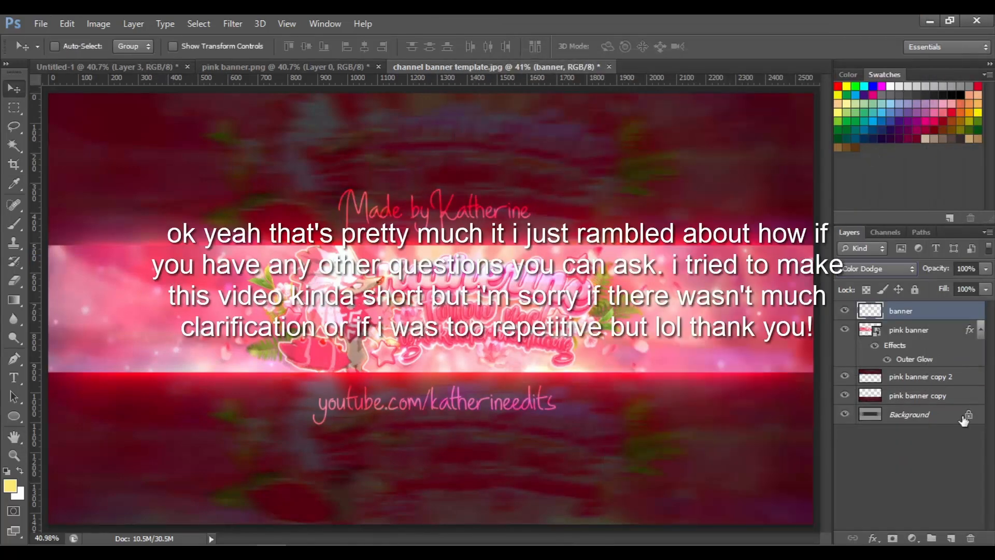